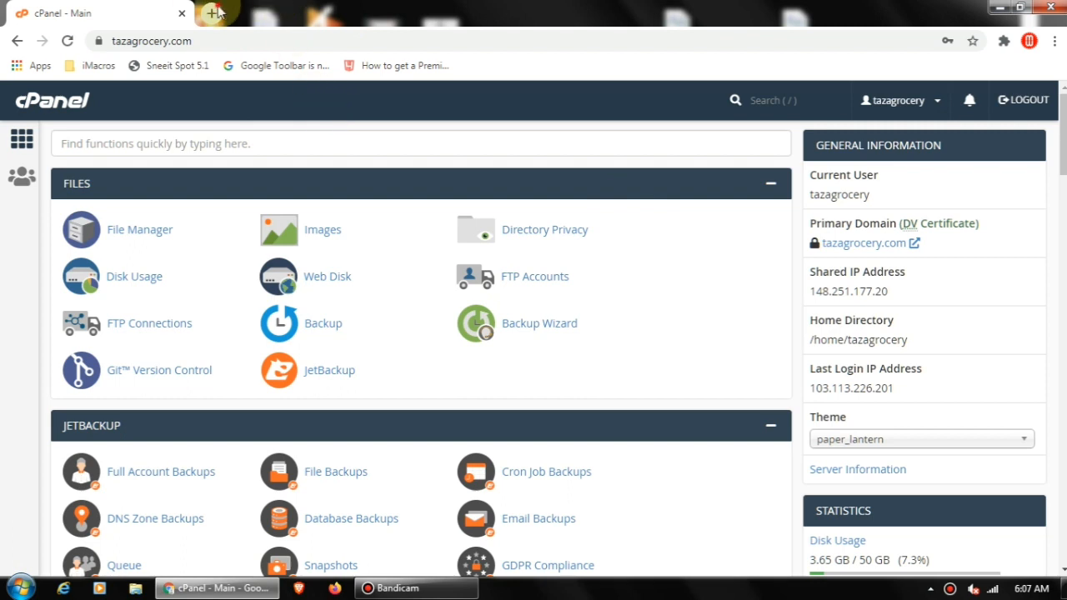
# Open tazagrocery.com in a new browser tab and read the message on its home page
pyautogui.click(211, 14)
pyautogui.write('tazagrocery.com')
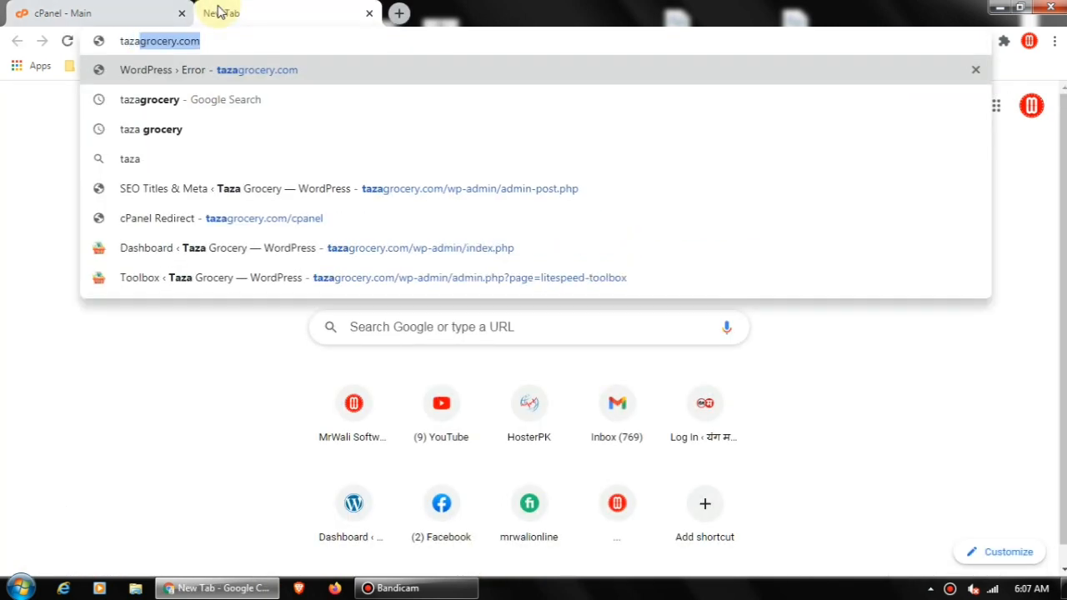
pyautogui.press('Right')
pyautogui.press('Return')
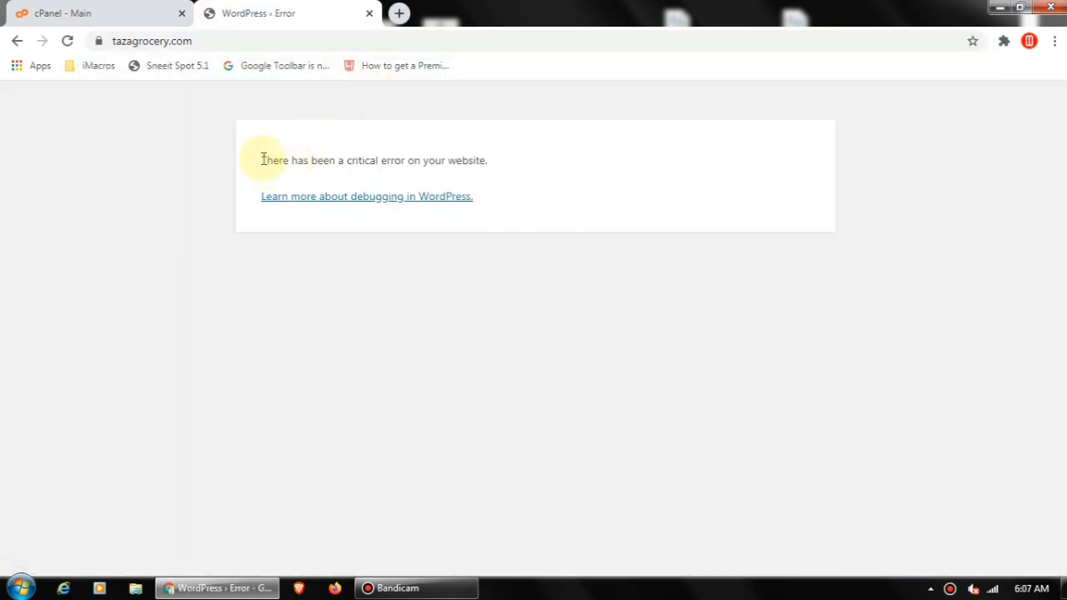
pyautogui.moveTo(263, 159); pyautogui.dragTo(504, 166)
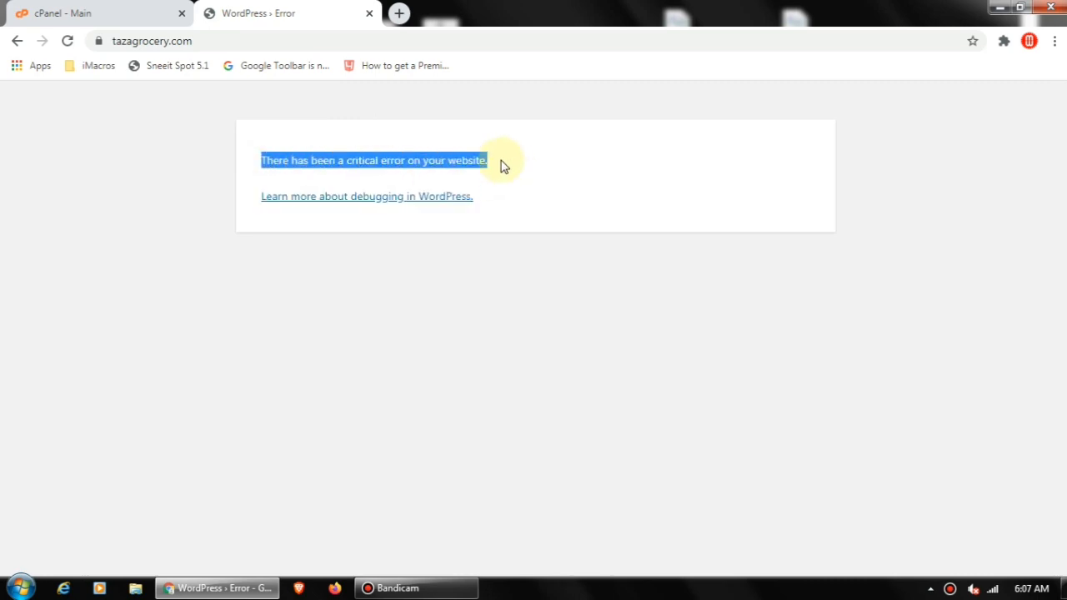
pyautogui.click(476, 158)
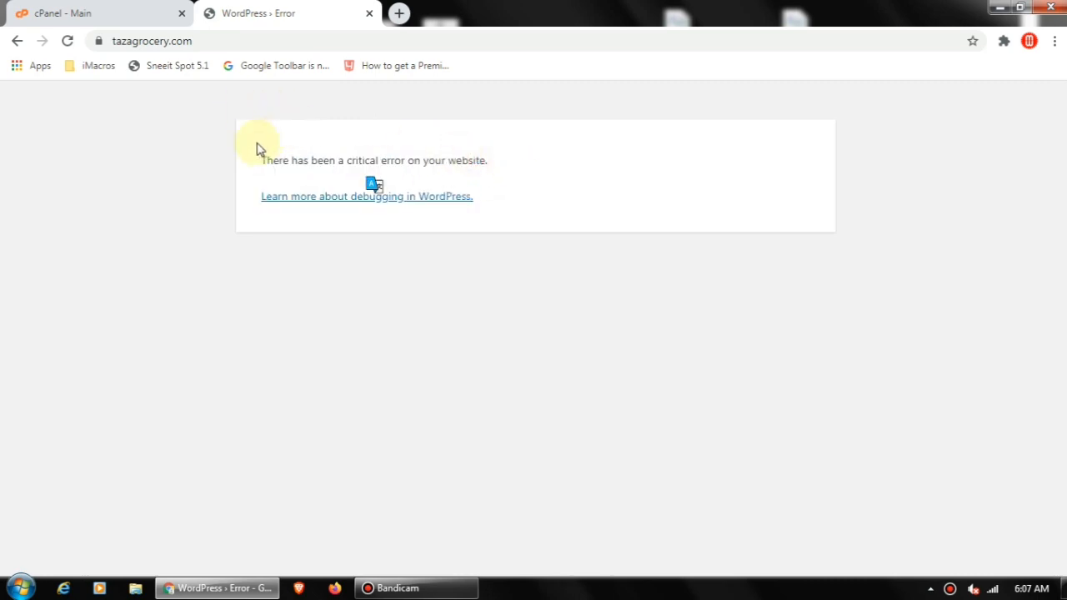
pyautogui.moveTo(262, 161); pyautogui.dragTo(562, 167)
pyautogui.click(563, 167)
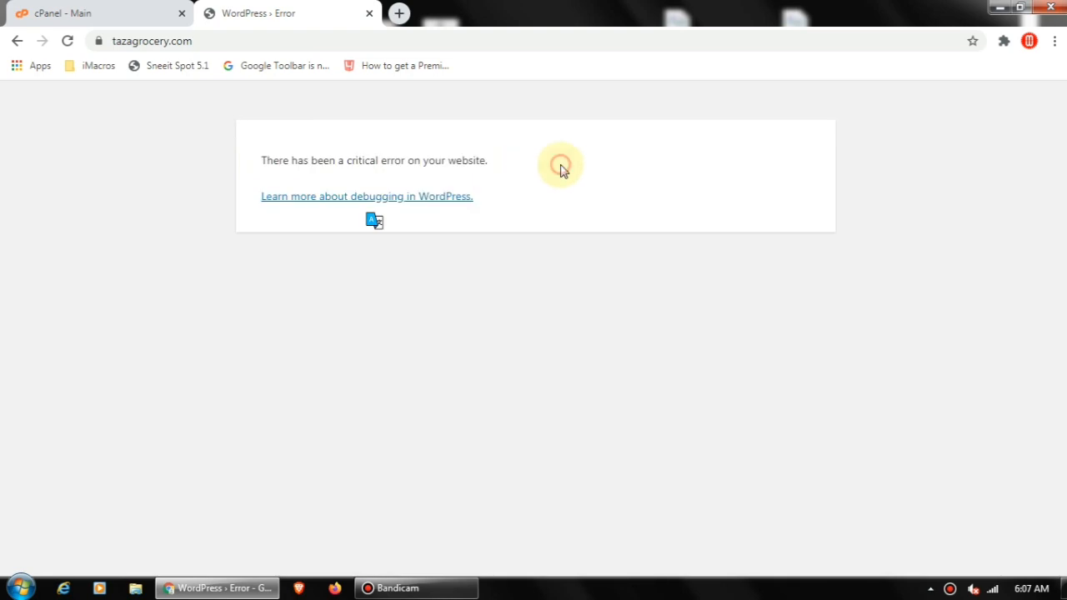
# Load the site's /wp-admin address and read the message shown there
pyautogui.click(292, 40)
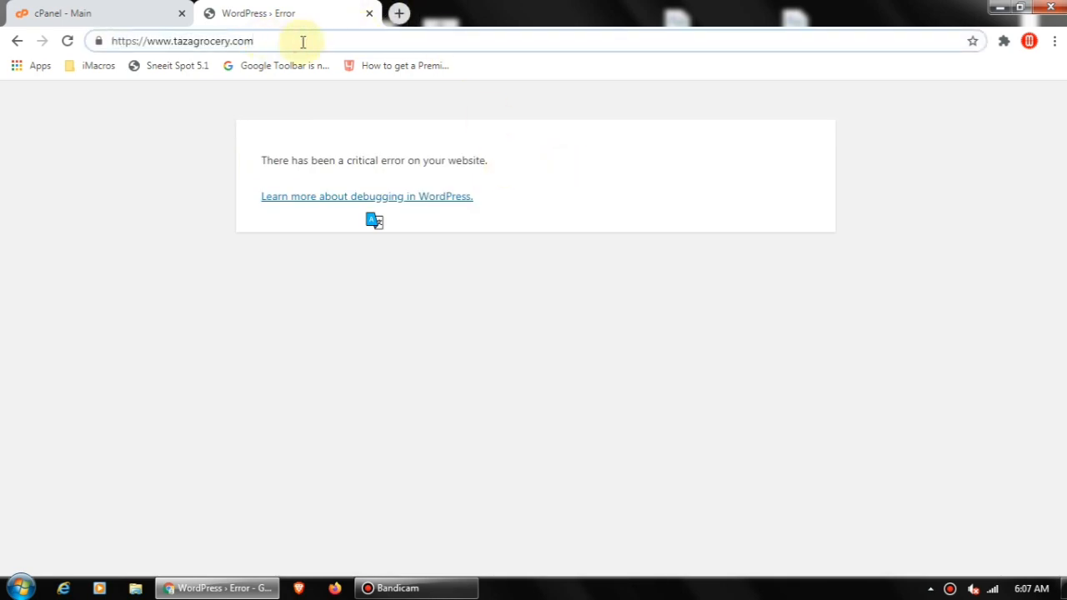
pyautogui.write('/')
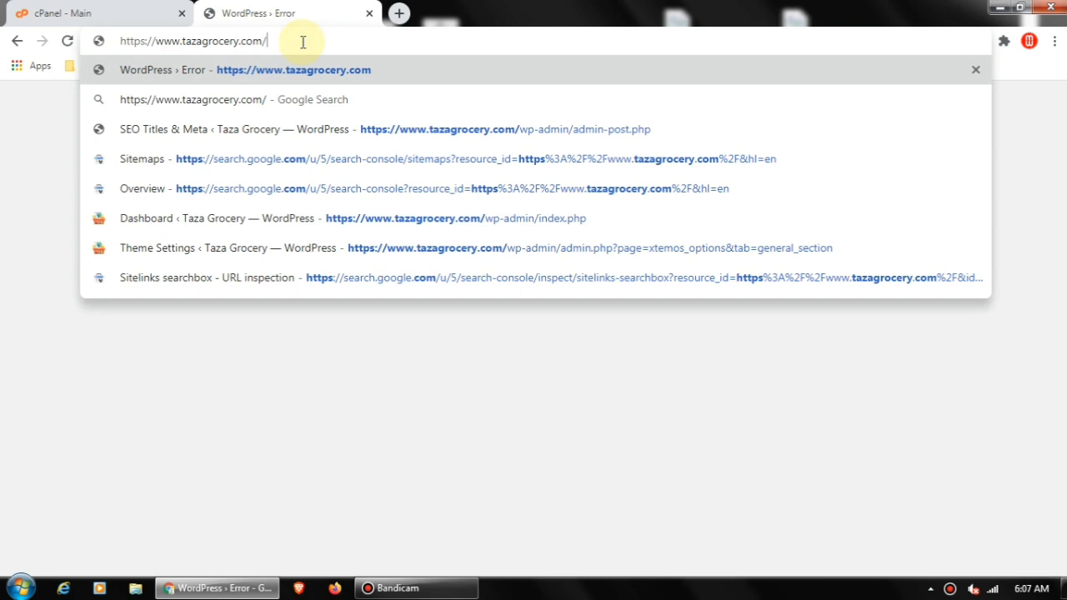
pyautogui.write('wp-admin')
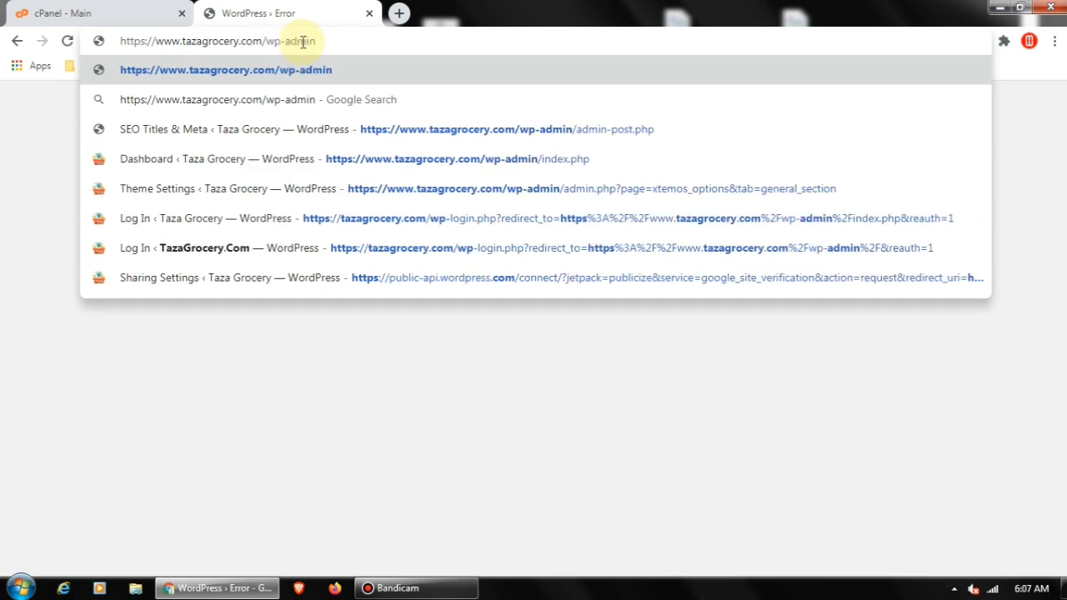
pyautogui.press('Return')
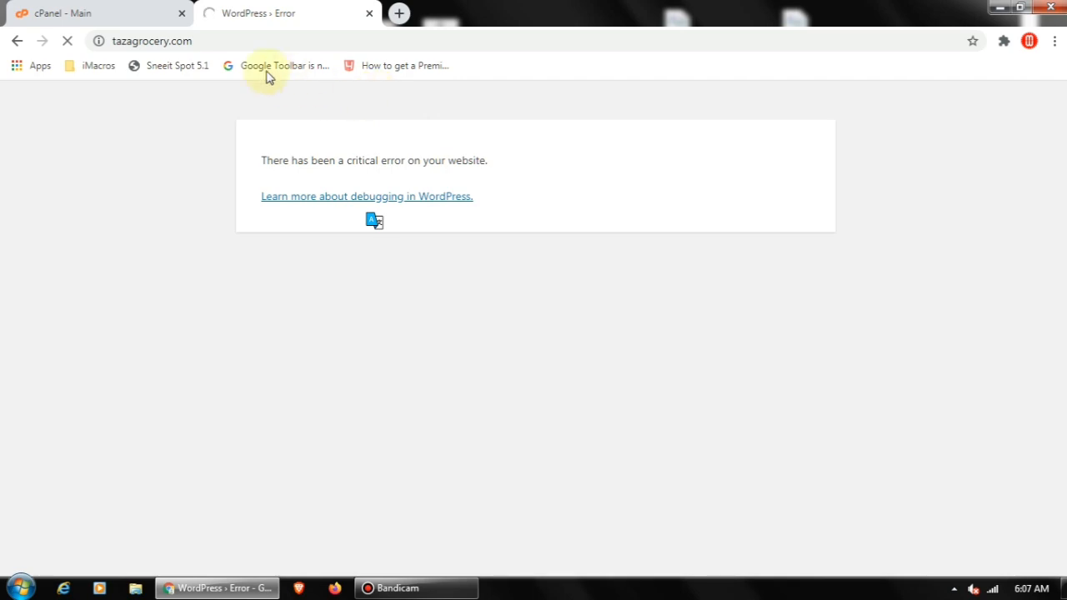
pyautogui.click(319, 40)
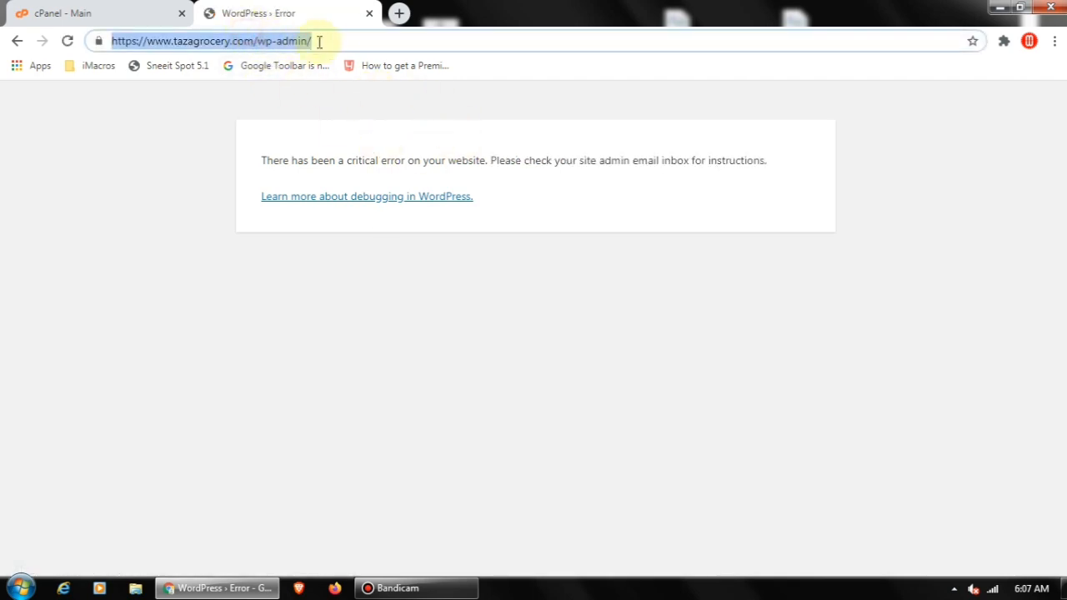
pyautogui.click(495, 155)
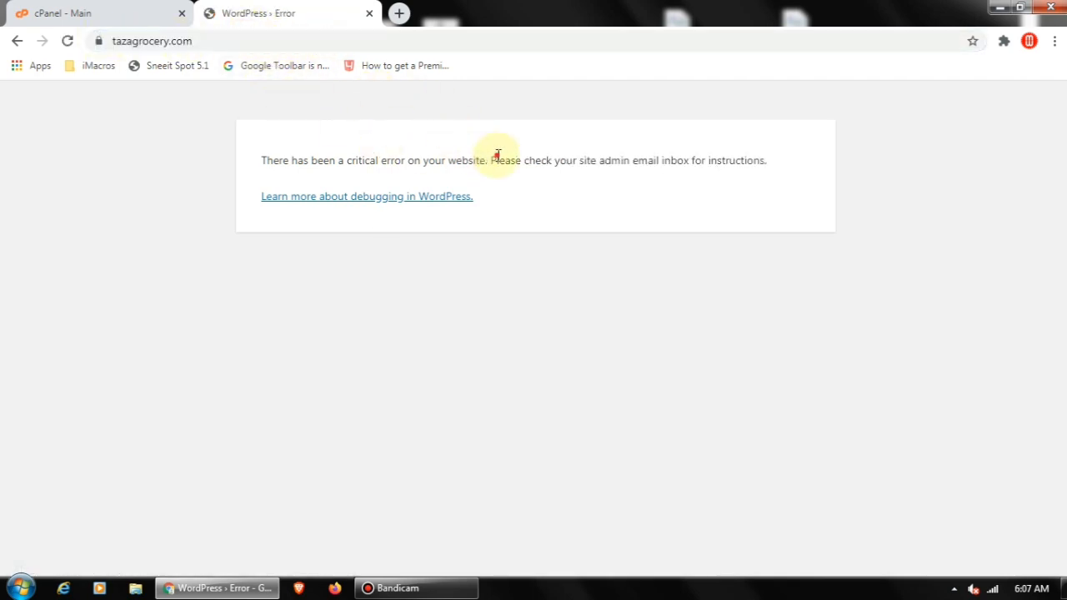
pyautogui.moveTo(260, 160); pyautogui.dragTo(574, 220)
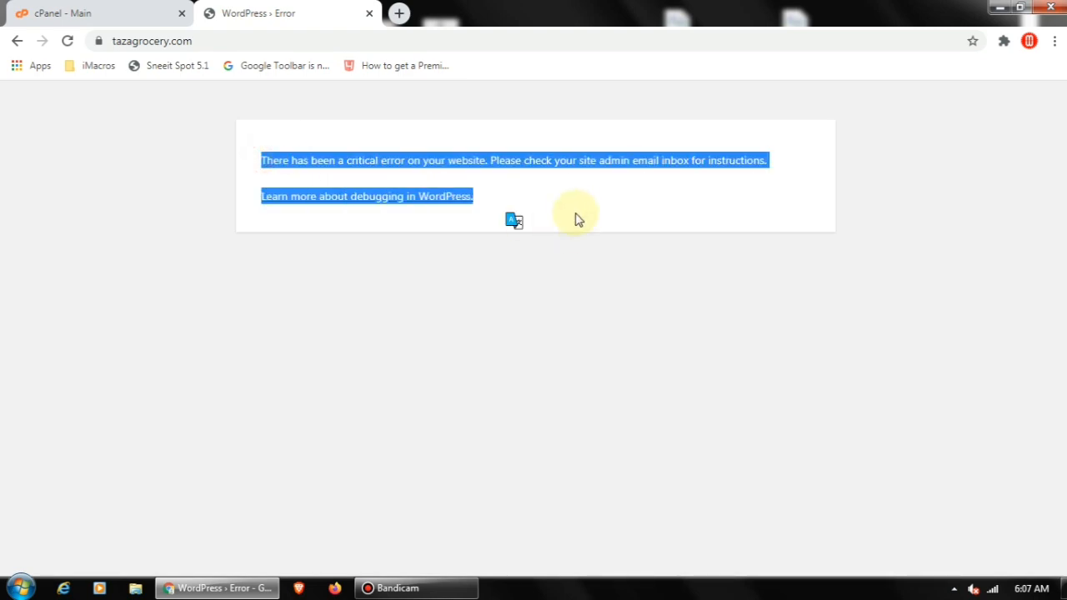
pyautogui.click(553, 142)
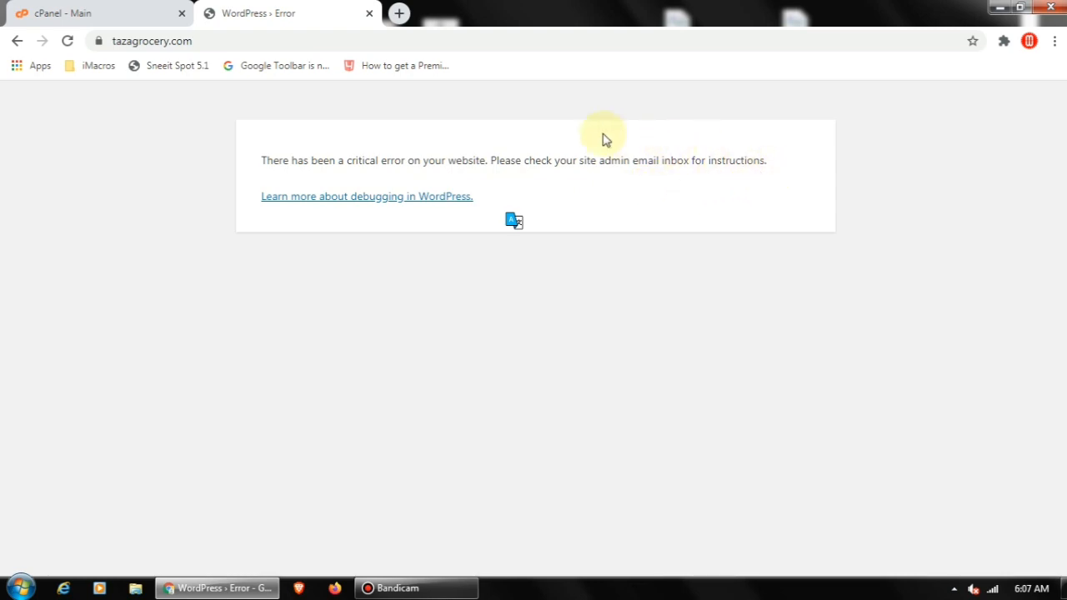
# Change wp-admin in the site address to wp-login, load it, and check the page's message
pyautogui.click(262, 41)
pyautogui.click(325, 41)
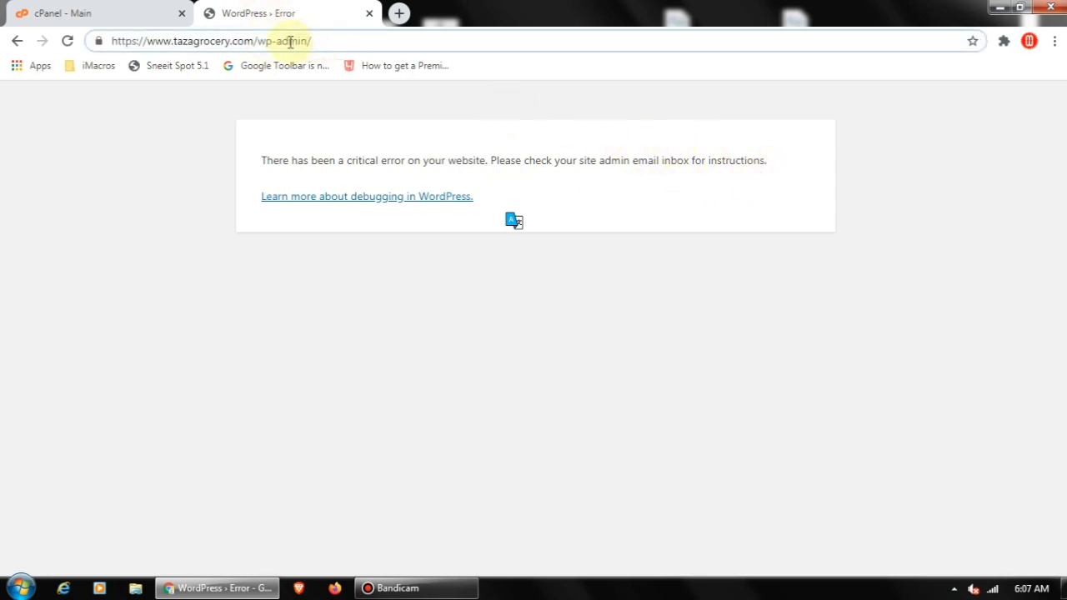
pyautogui.moveTo(280, 41); pyautogui.dragTo(308, 41)
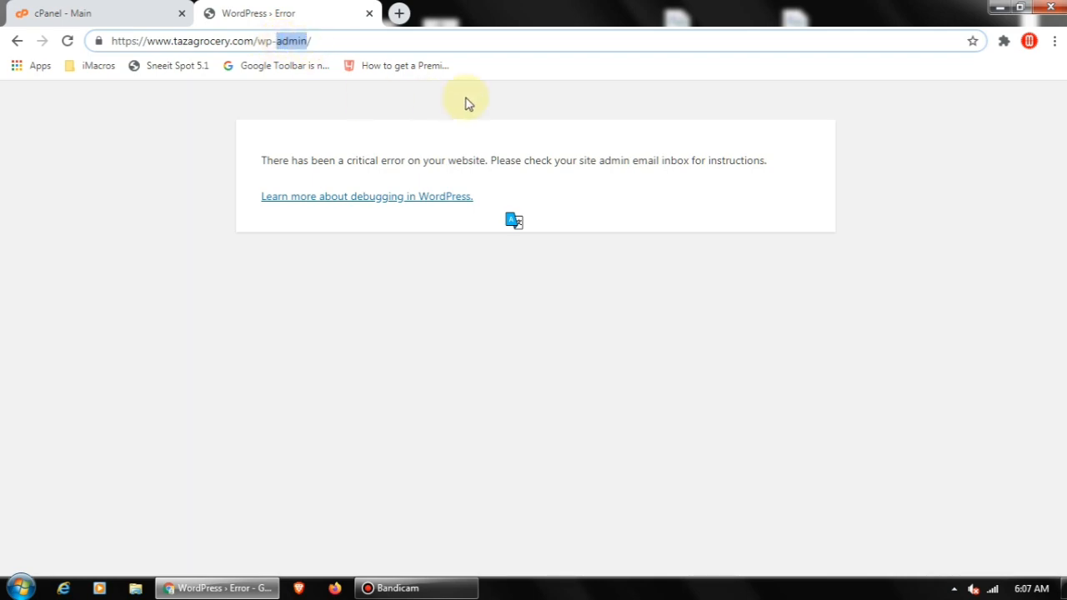
pyautogui.write('login')
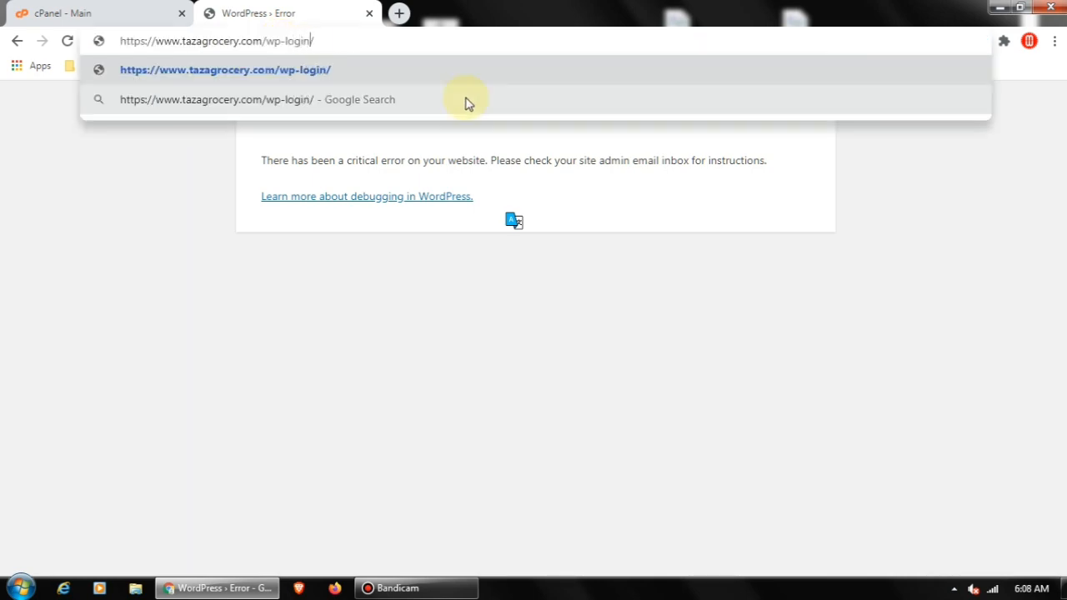
pyautogui.press('Return')
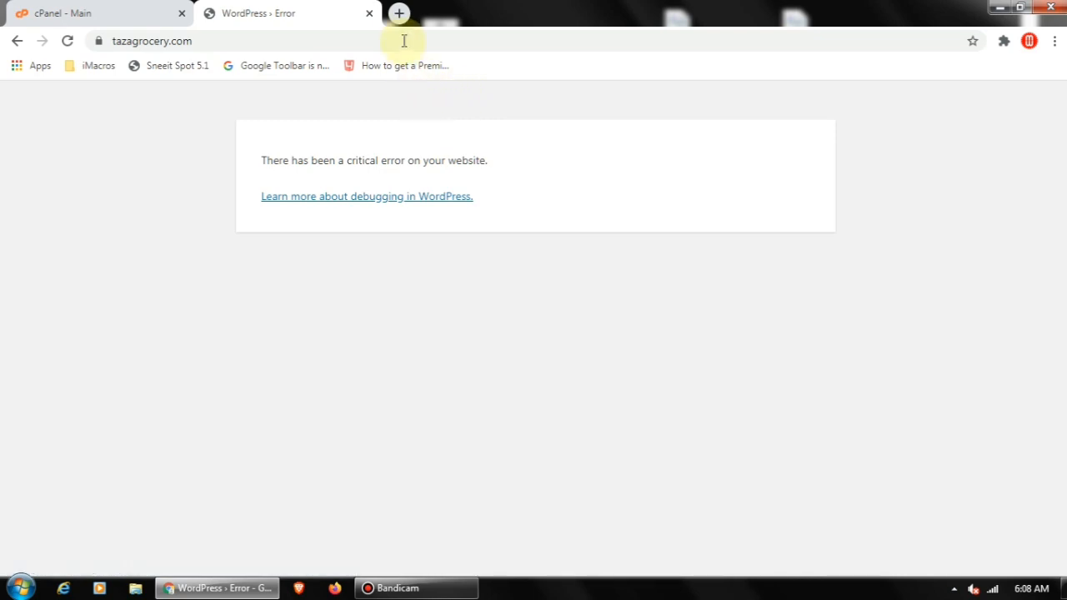
pyautogui.click(390, 36)
pyautogui.click(364, 38)
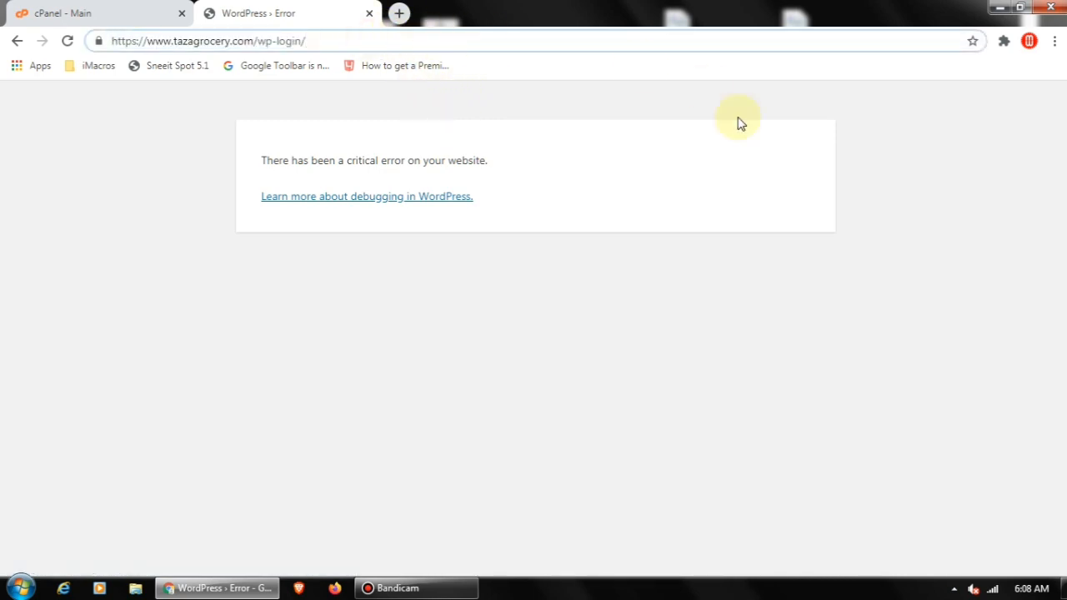
pyautogui.moveTo(244, 124); pyautogui.dragTo(747, 237)
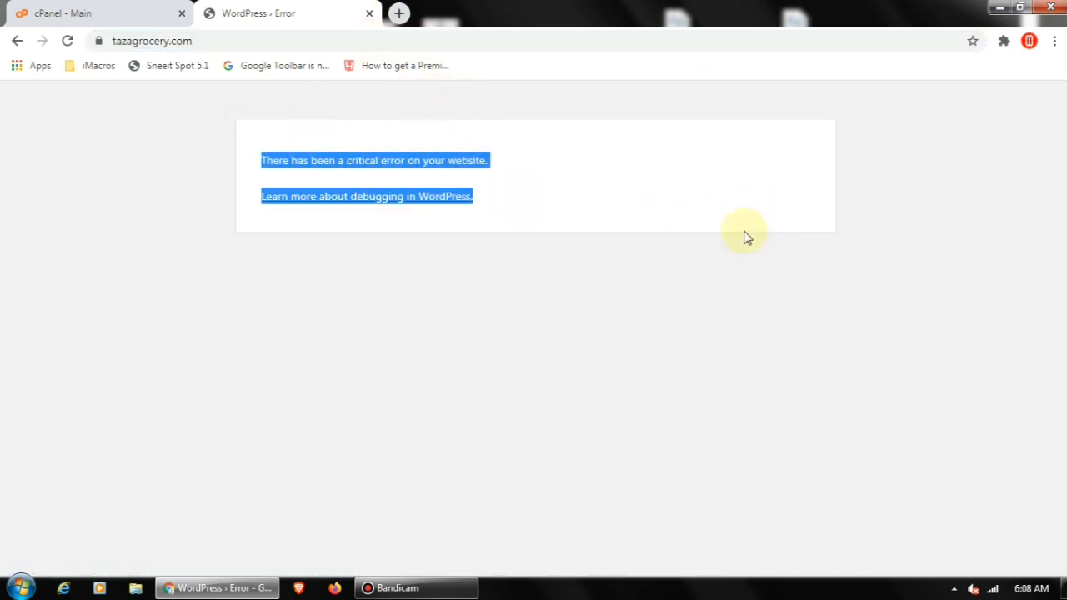
pyautogui.click(789, 220)
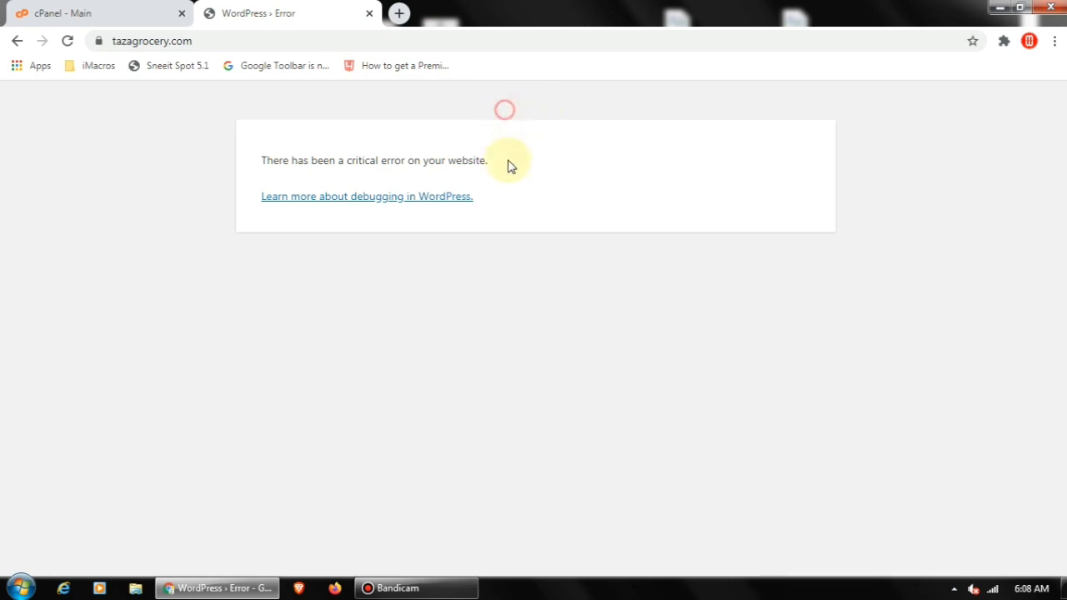
# Examine the wording of the error message on the wp-login page, especially the phrase "critical error"
pyautogui.tripleClick(524, 197)
pyautogui.click(548, 160)
pyautogui.moveTo(490, 160); pyautogui.dragTo(262, 158)
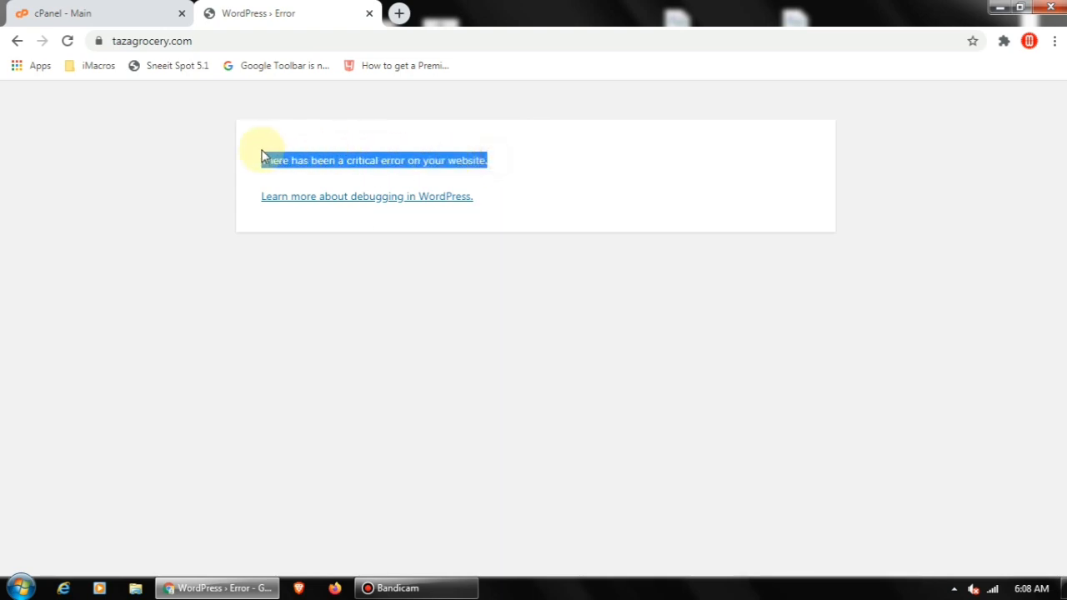
pyautogui.click(367, 159)
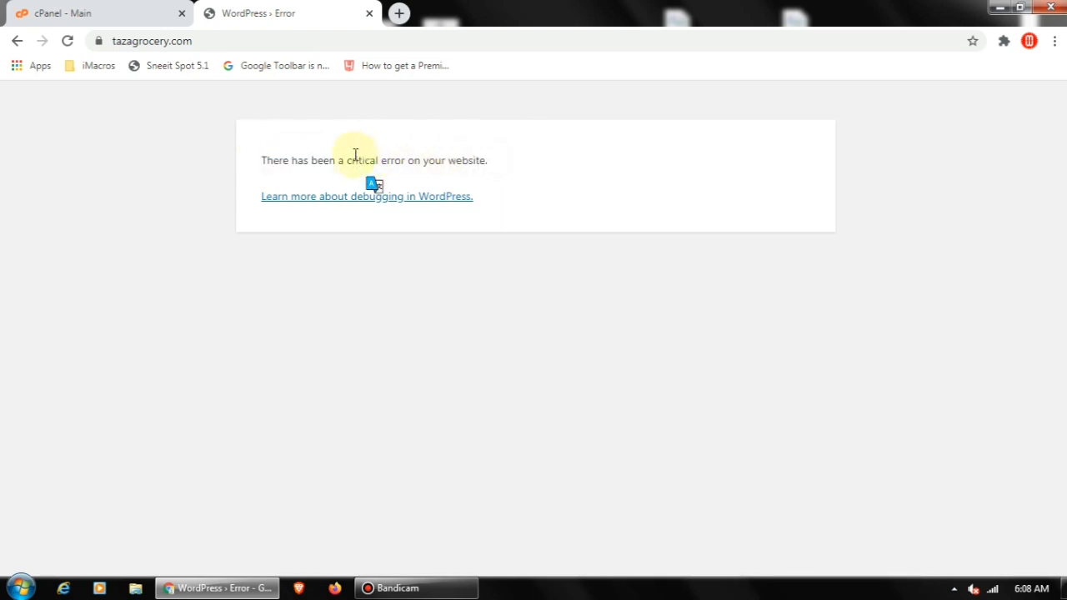
pyautogui.moveTo(348, 164); pyautogui.dragTo(413, 159)
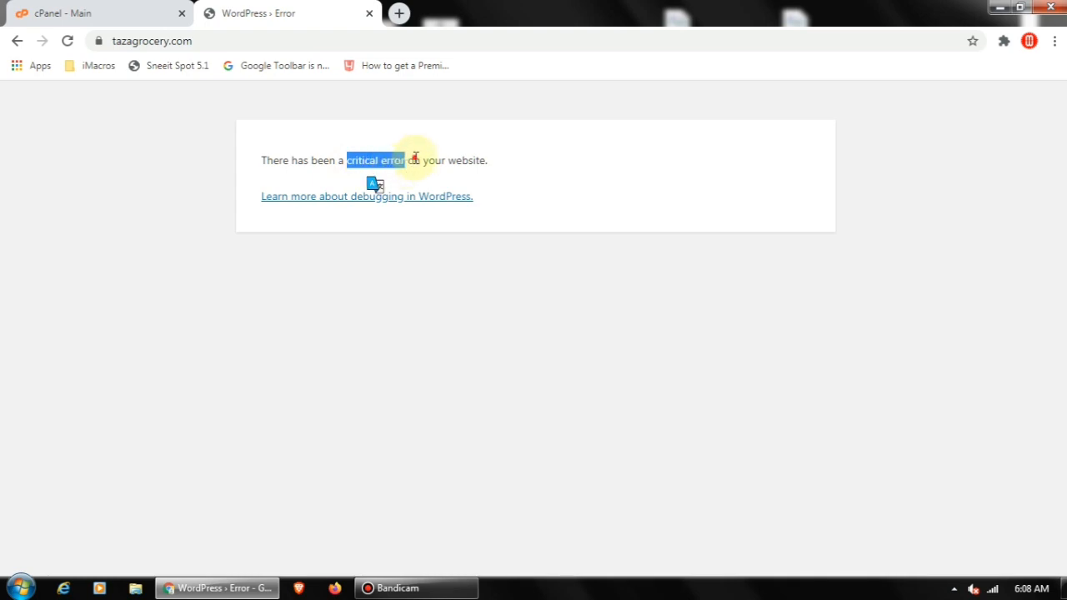
pyautogui.click(372, 157)
pyautogui.moveTo(348, 160); pyautogui.dragTo(406, 164)
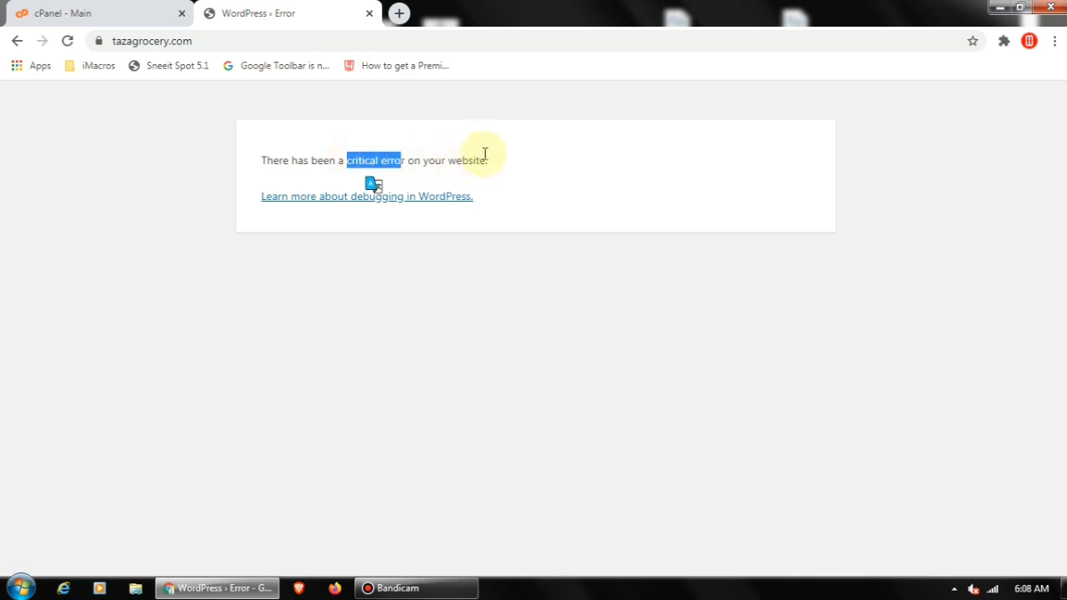
pyautogui.moveTo(484, 154); pyautogui.dragTo(245, 167)
pyautogui.click(355, 159)
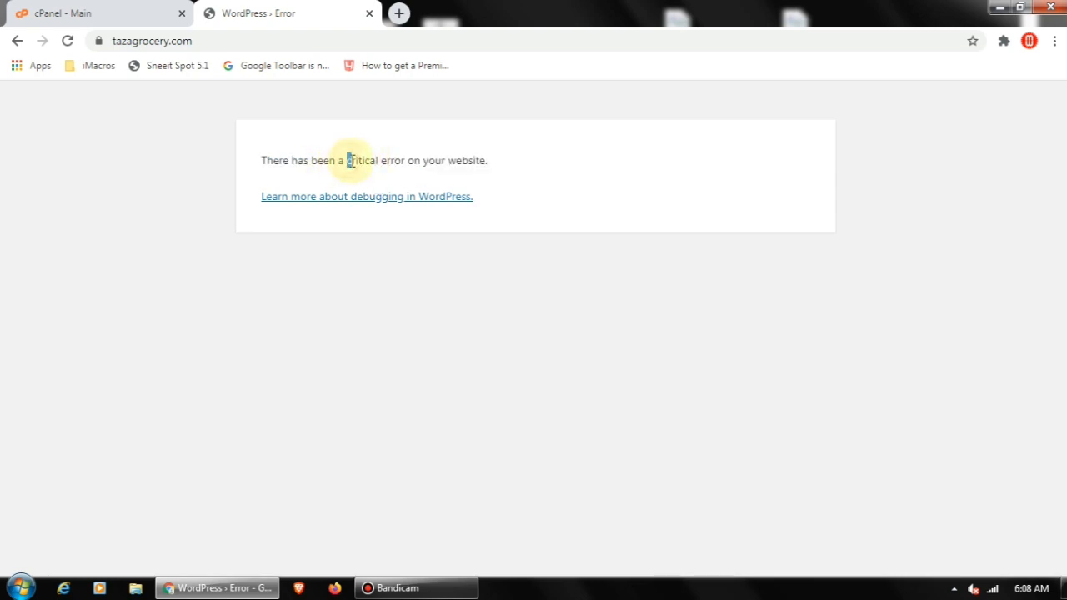
pyautogui.moveTo(348, 160); pyautogui.dragTo(379, 161)
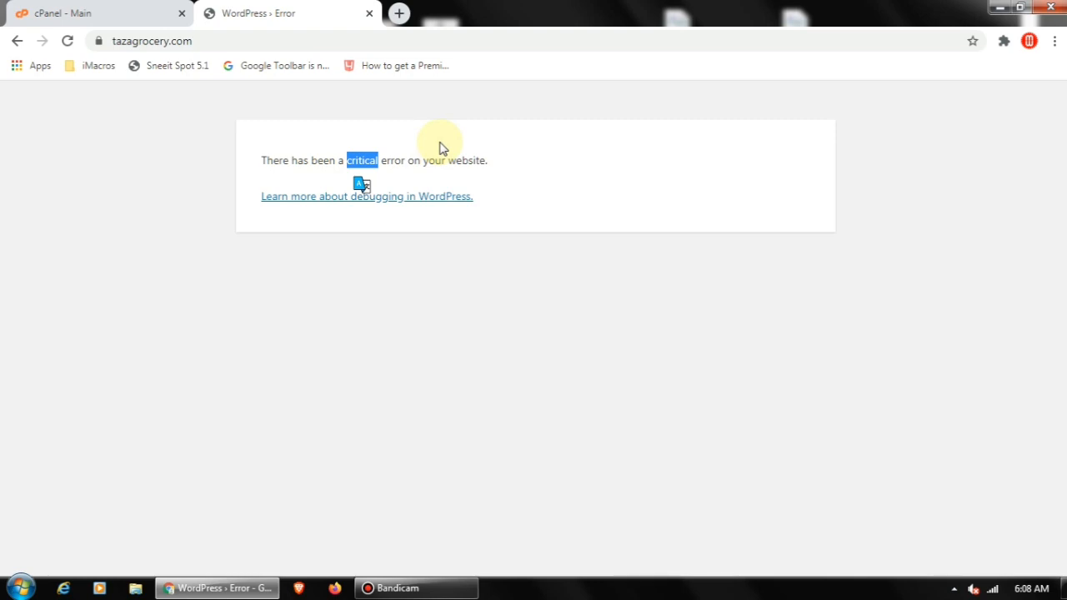
pyautogui.click(451, 159)
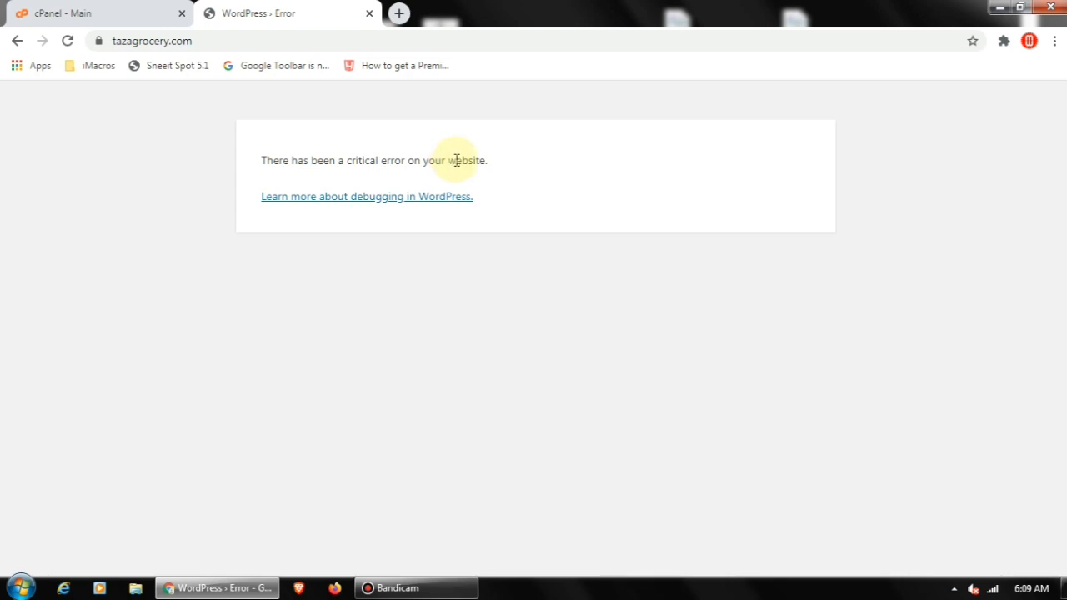
# Return to the cPanel main page and look through its tool sections for the Software section
pyautogui.click(33, 10)
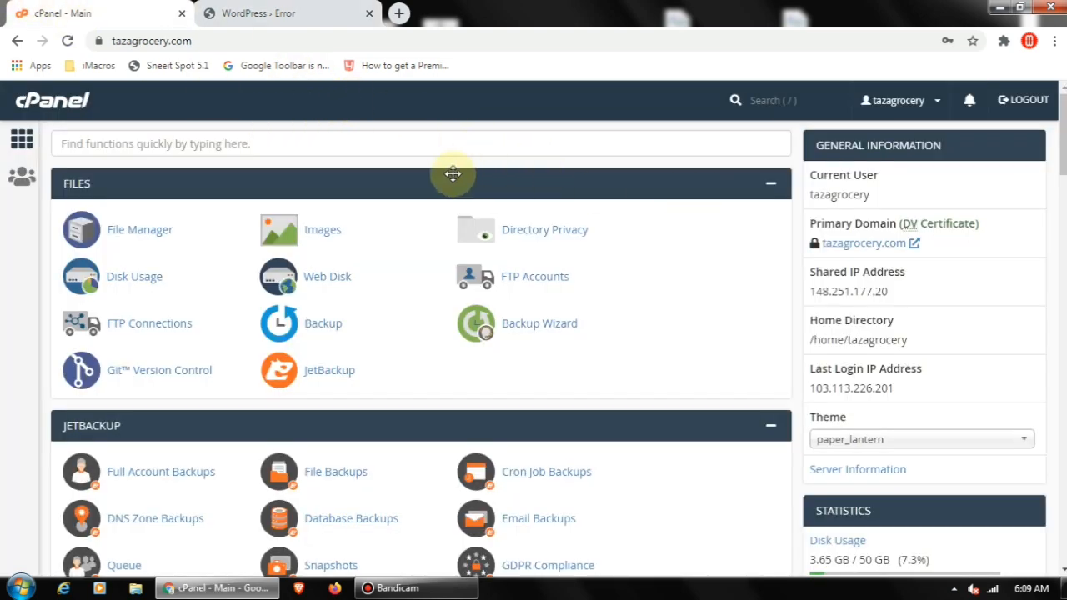
pyautogui.scroll(-3, 714, 222)
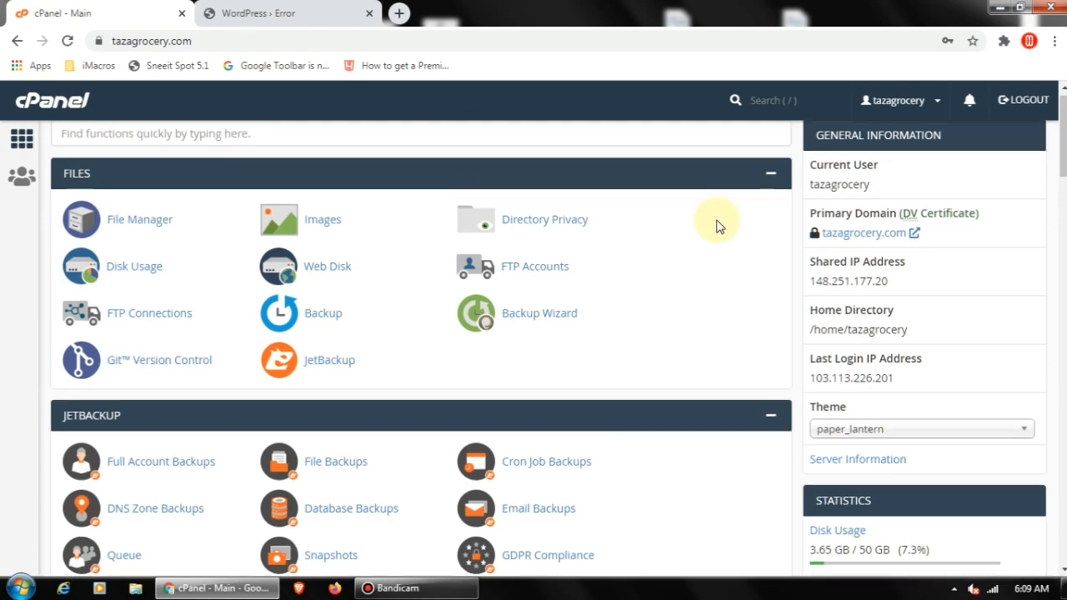
pyautogui.scroll(-5, 413, 181)
pyautogui.scroll(-15, 413, 181)
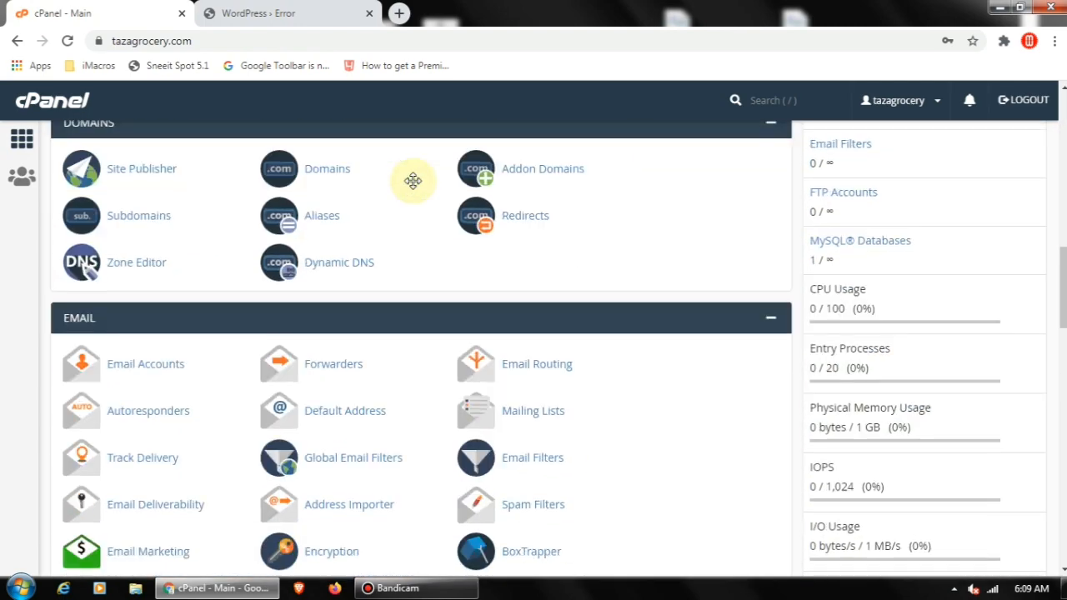
pyautogui.scroll(-3, 434, 196)
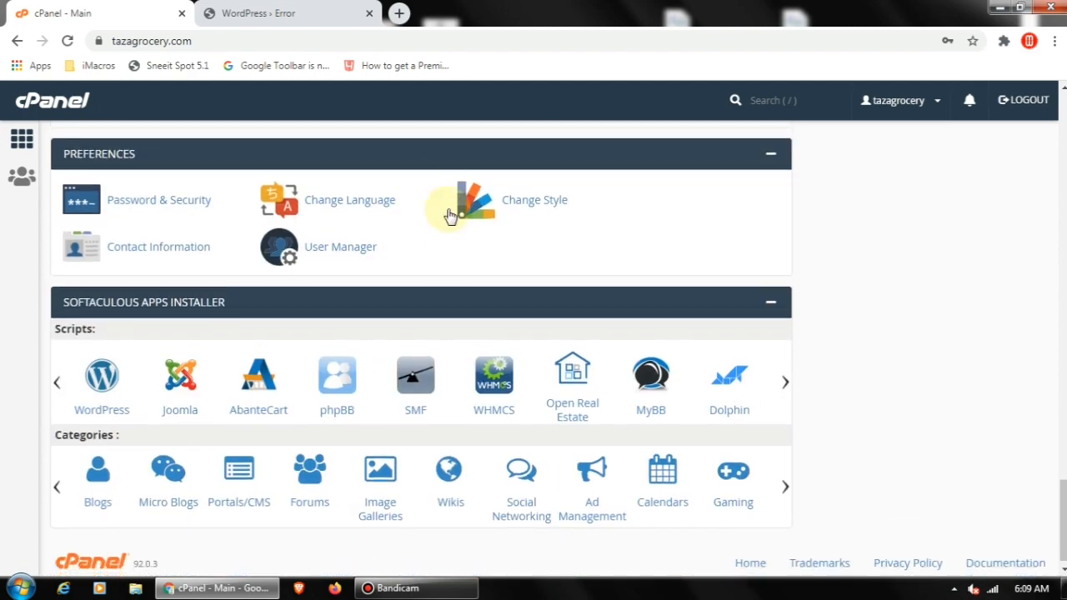
pyautogui.scroll(10, 589, 245)
pyautogui.scroll(15, 589, 245)
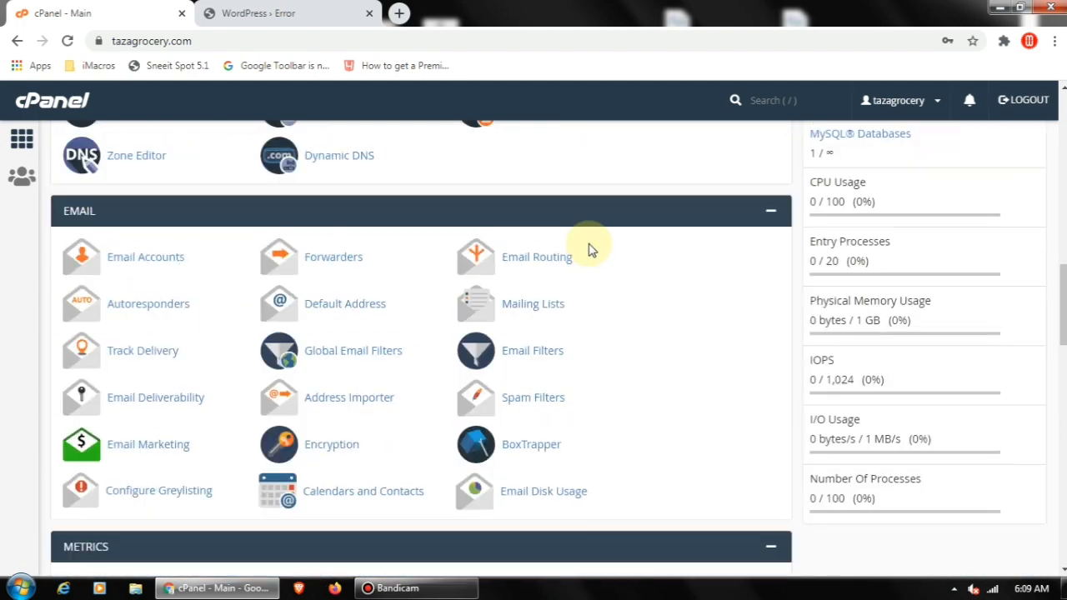
pyautogui.scroll(-12, 372, 173)
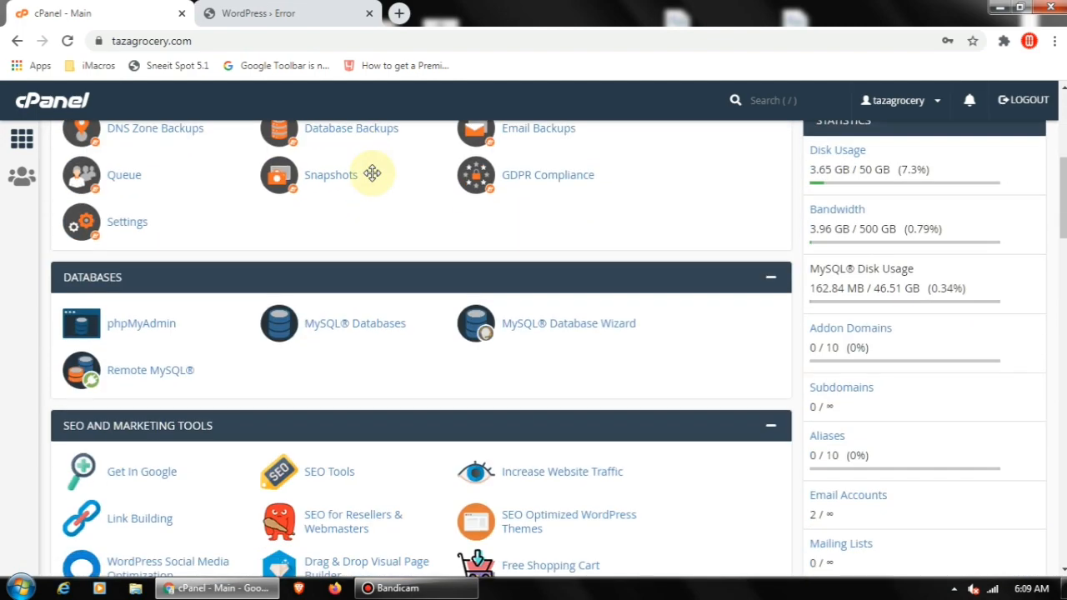
pyautogui.scroll(-10, 407, 213)
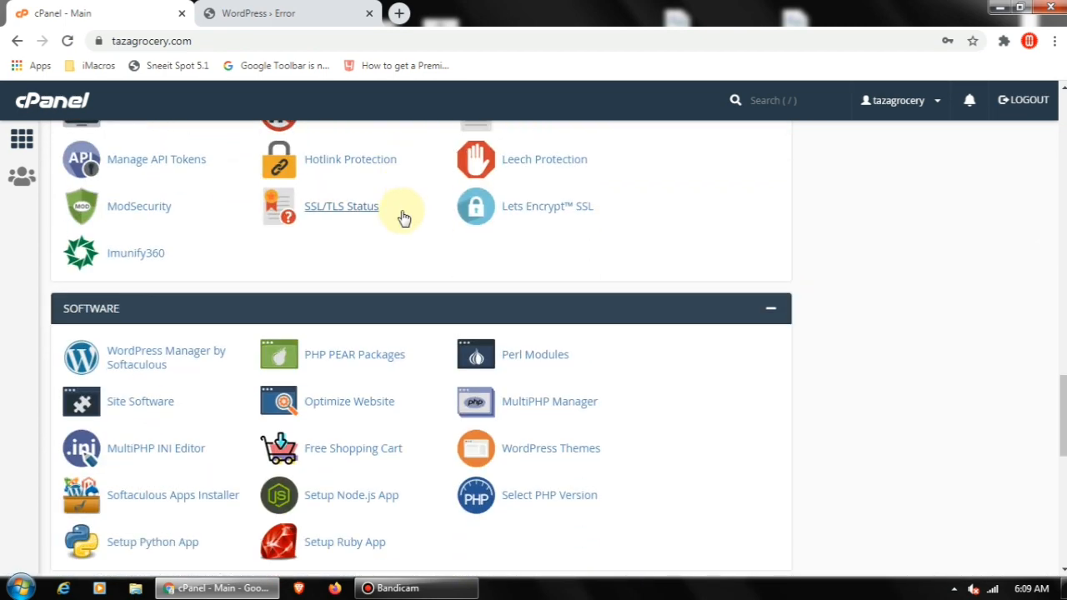
pyautogui.scroll(3, 281, 208)
pyautogui.scroll(1, 264, 216)
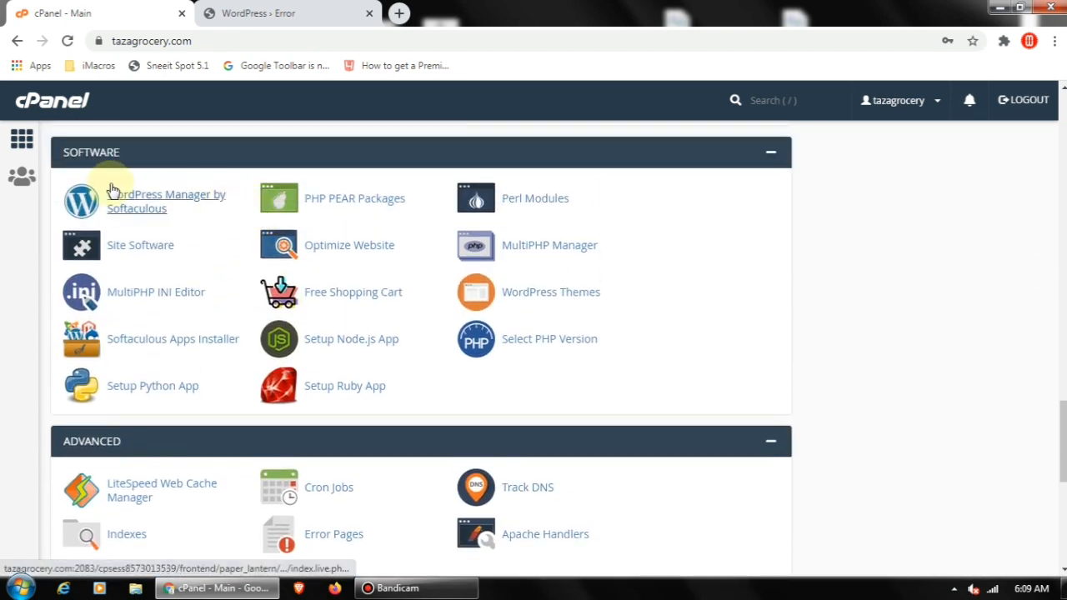
pyautogui.click(153, 207)
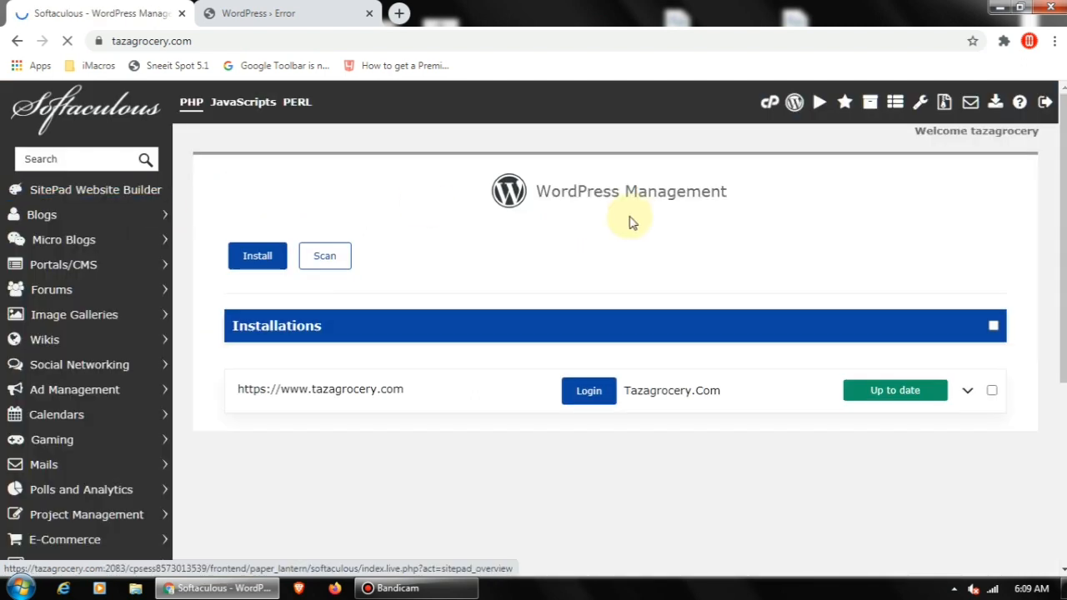
pyautogui.scroll(-1, 730, 254)
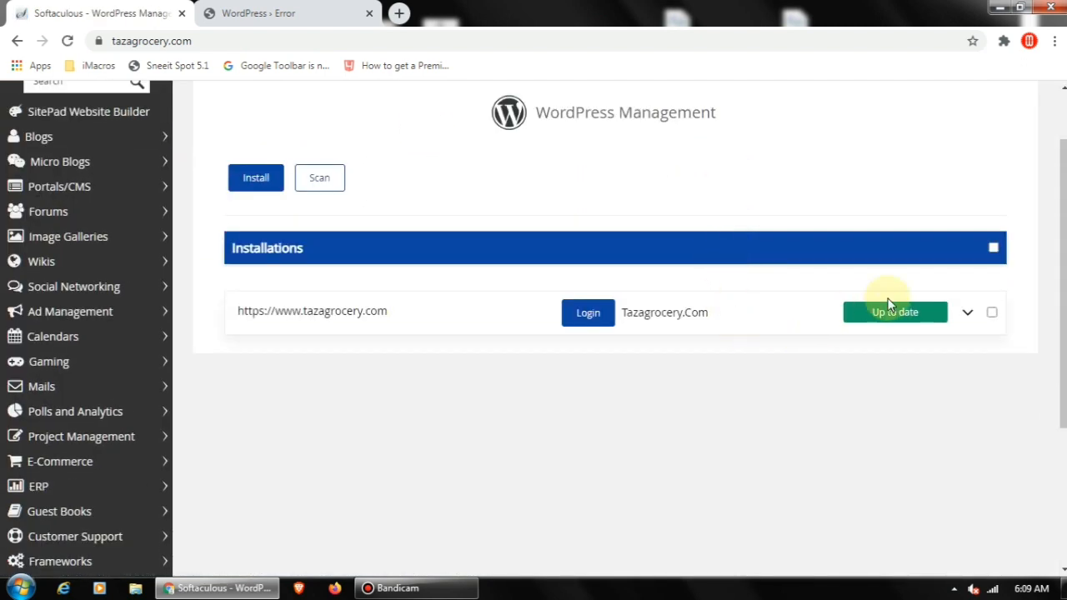
pyautogui.click(968, 315)
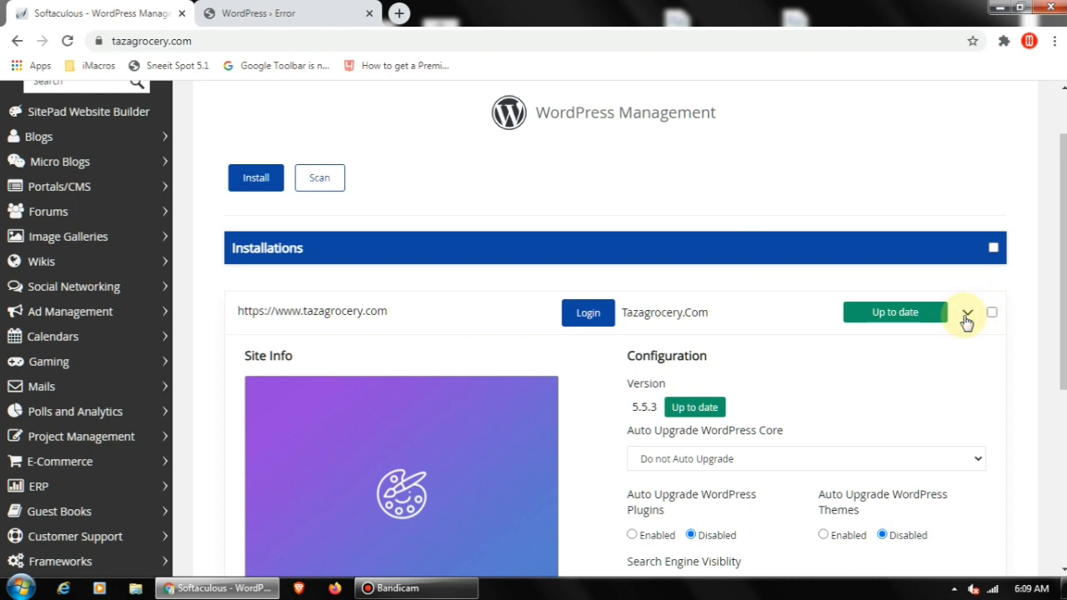
pyautogui.scroll(-2, 720, 333)
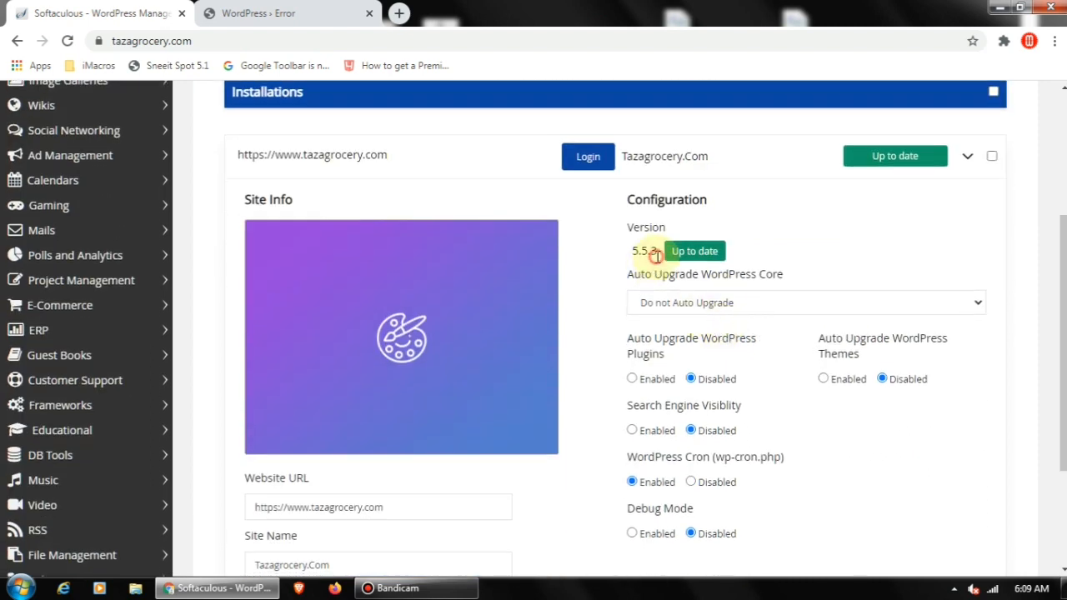
pyautogui.moveTo(657, 256); pyautogui.dragTo(627, 260)
pyautogui.click(857, 249)
pyautogui.scroll(-1, 859, 272)
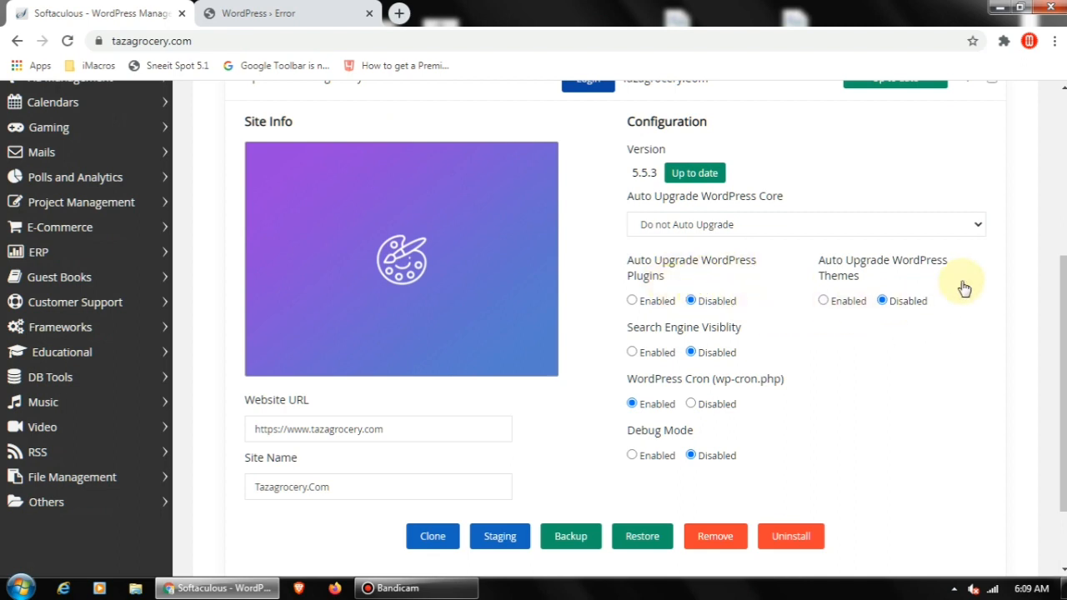
# Set Search Engine Visibility to Enabled in the installation's configuration
pyautogui.scroll(-1, 908, 326)
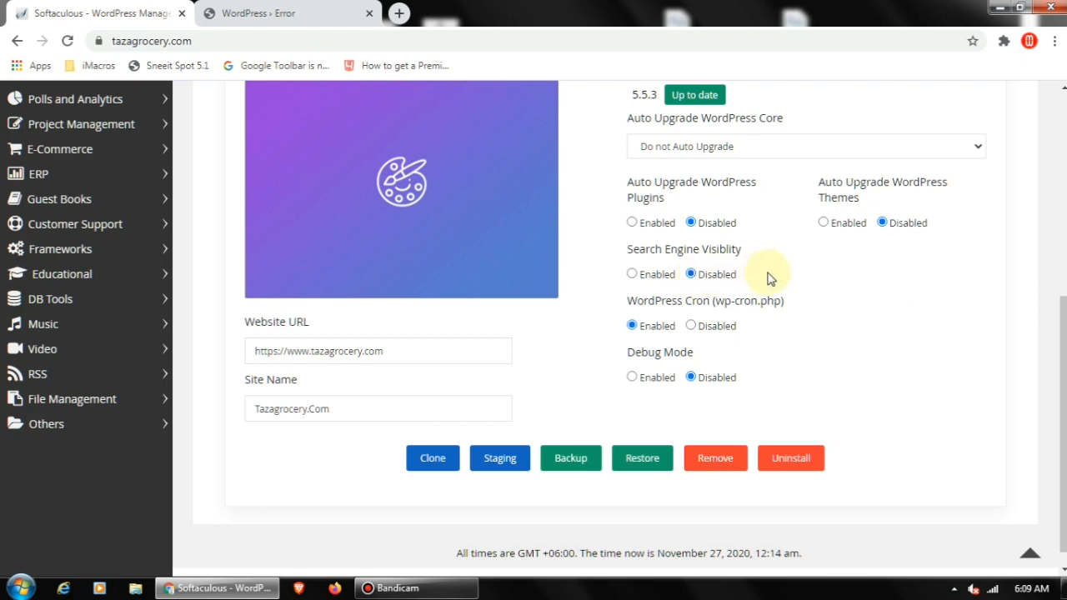
pyautogui.moveTo(759, 277); pyautogui.dragTo(707, 274)
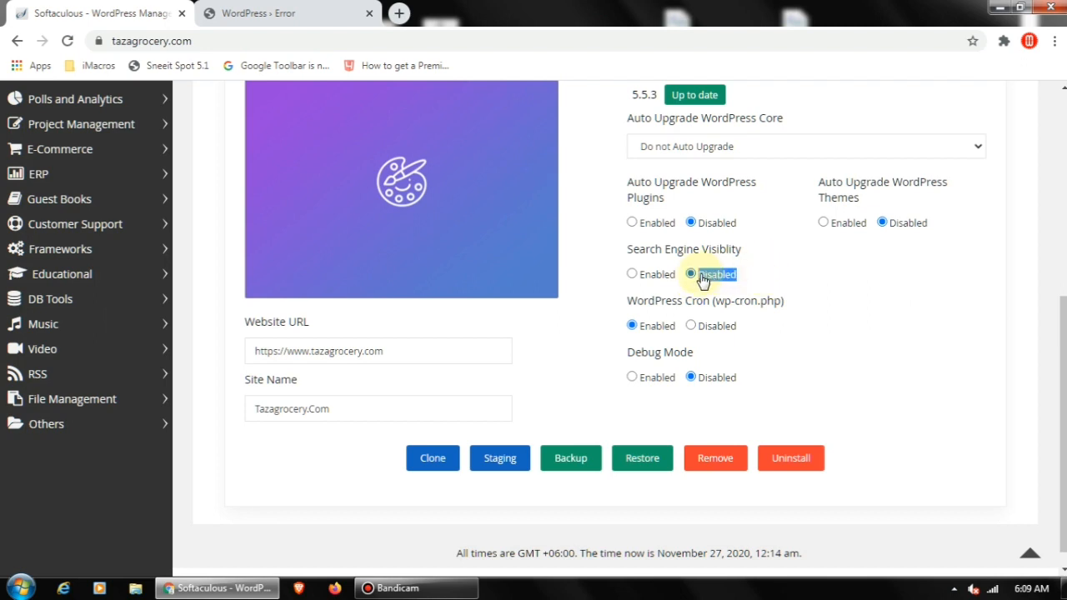
pyautogui.click(758, 276)
pyautogui.click(630, 276)
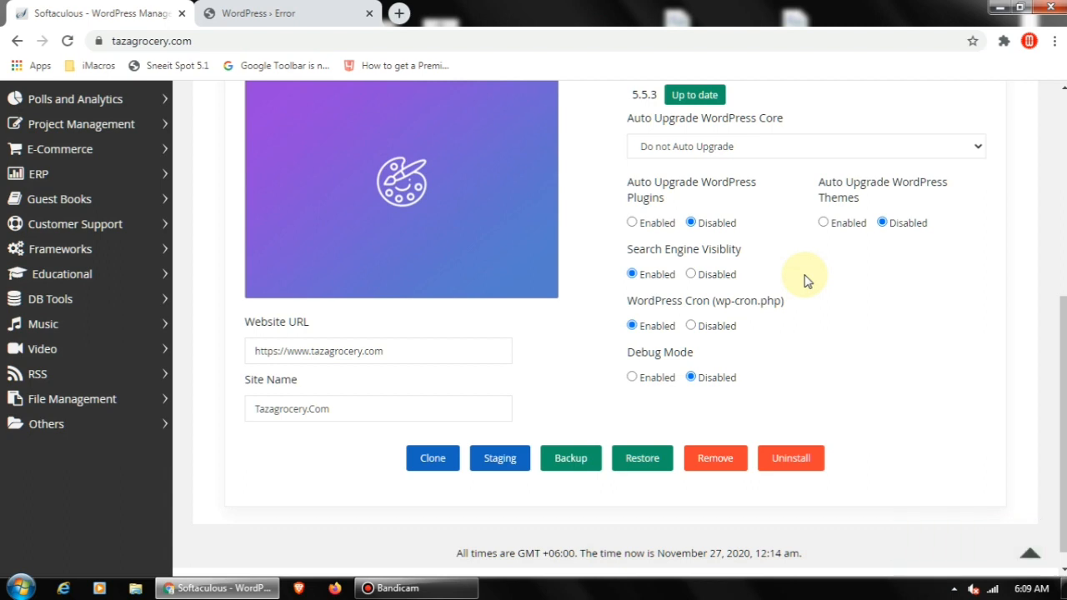
# Review the installation's Debug Mode, Website URL, Site Name and auto-upgrade settings
pyautogui.scroll(-1, 807, 281)
pyautogui.moveTo(705, 334); pyautogui.dragTo(629, 333)
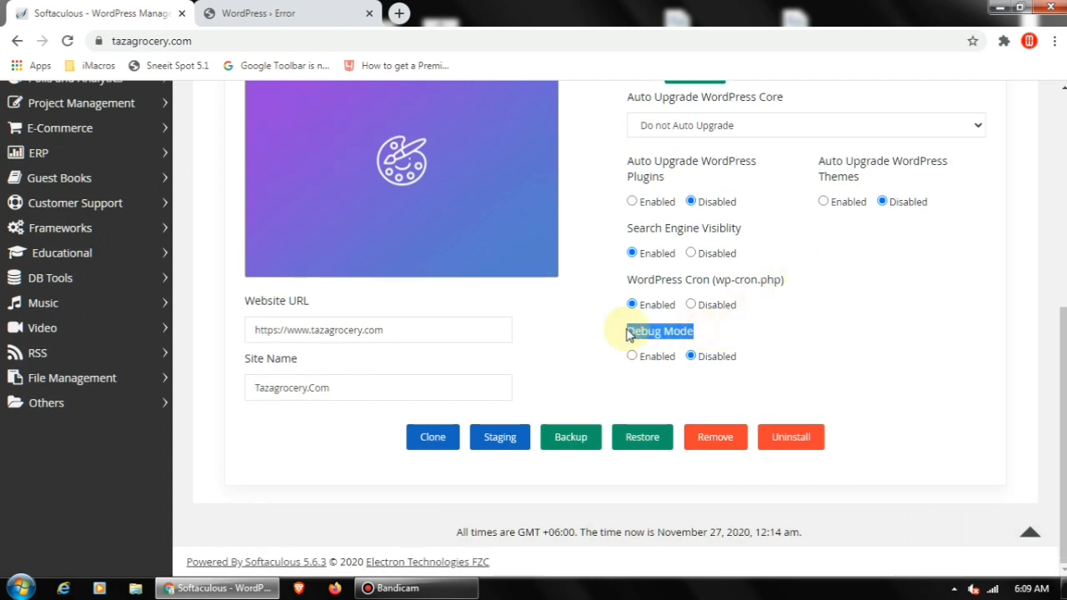
pyautogui.click(807, 325)
pyautogui.click(447, 327)
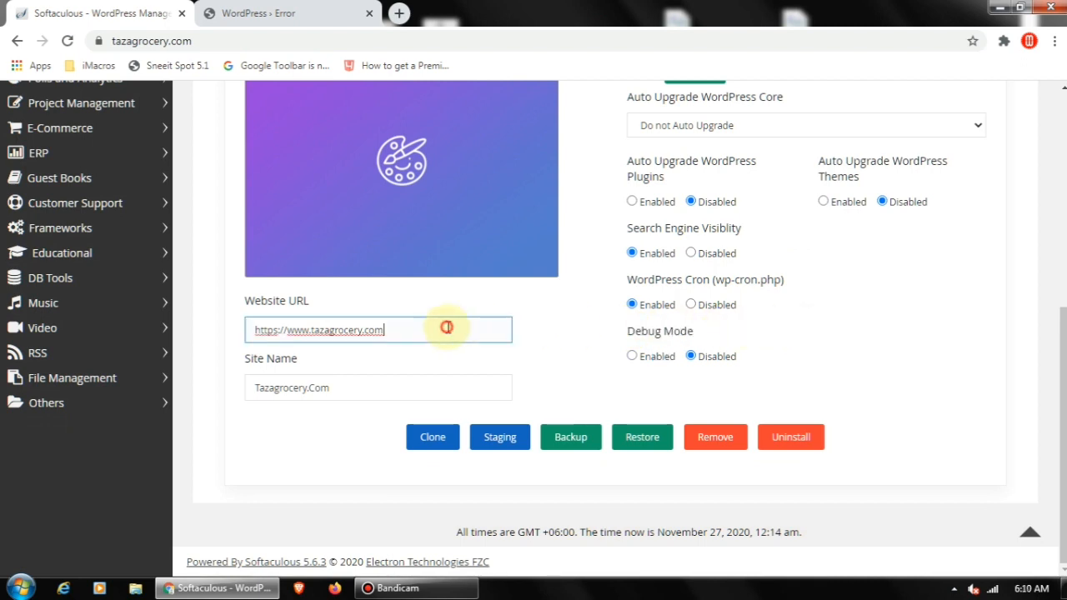
pyautogui.moveTo(277, 330); pyautogui.dragTo(241, 332)
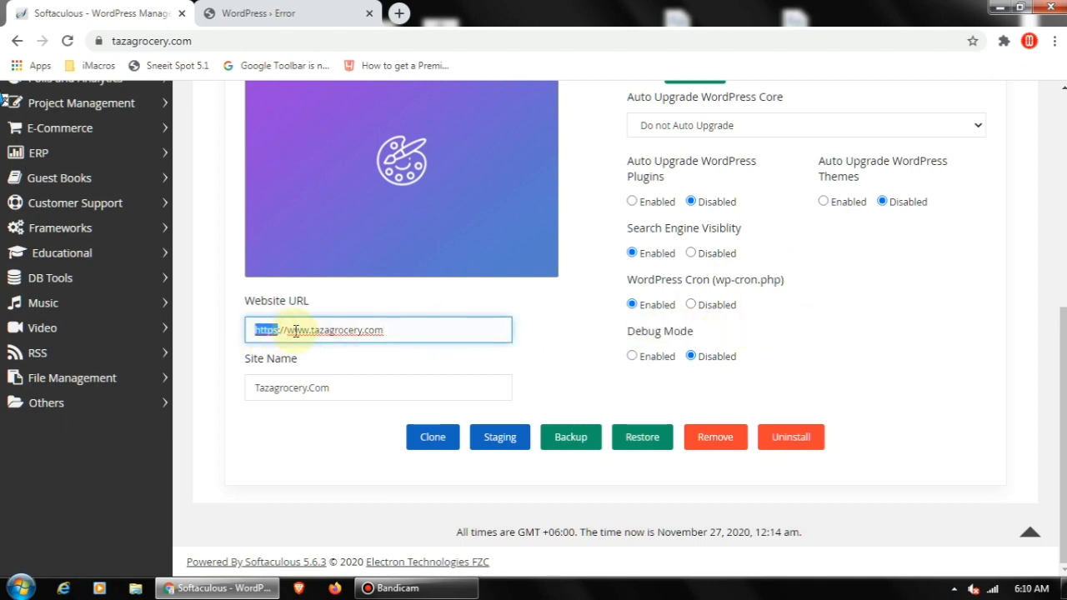
pyautogui.click(377, 380)
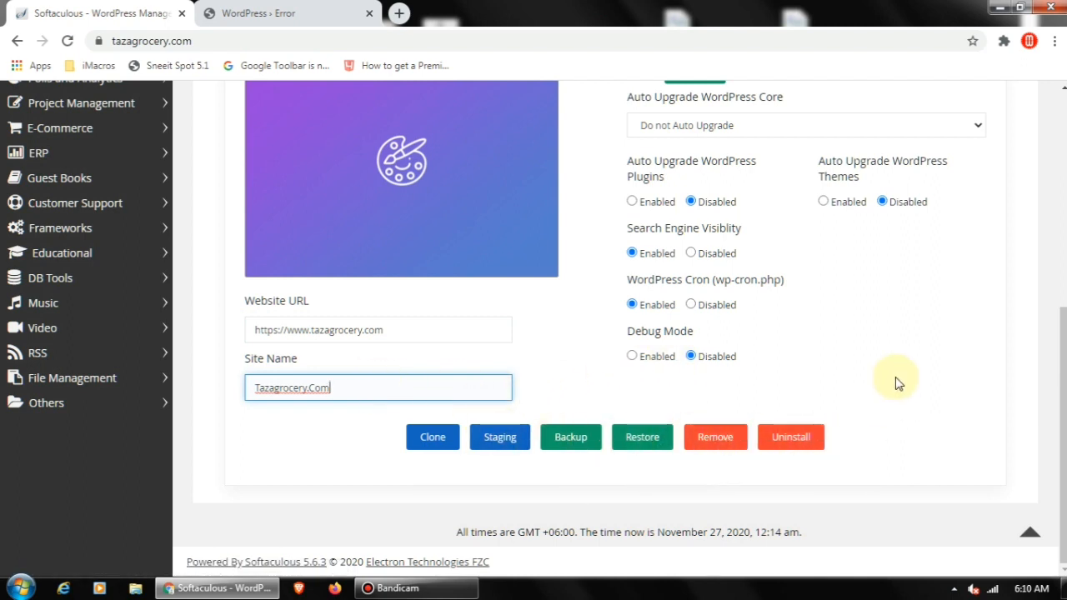
pyautogui.scroll(3, 896, 380)
pyautogui.scroll(-2, 834, 360)
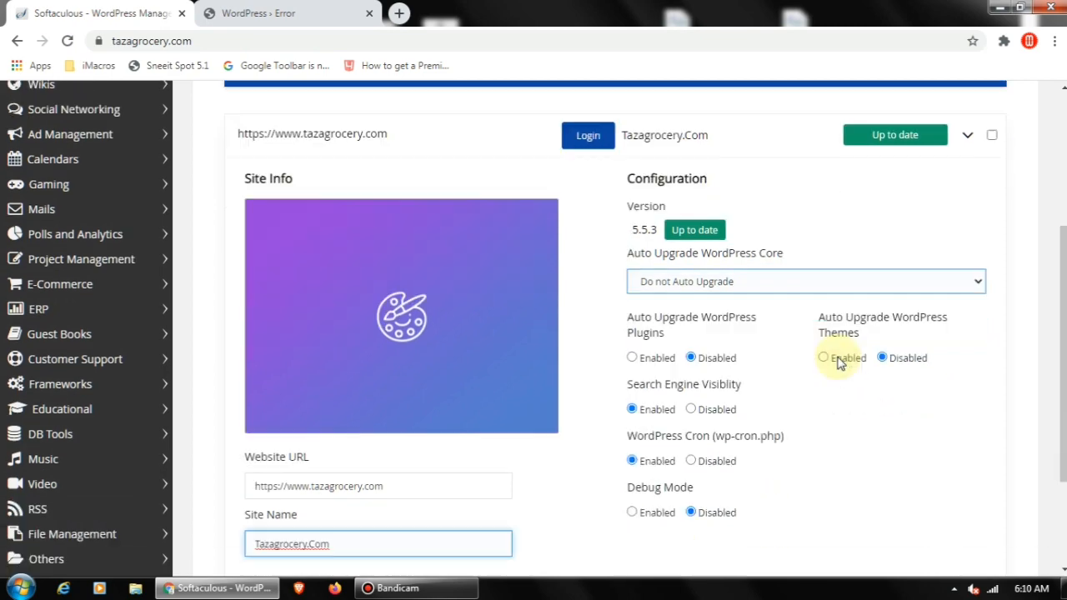
pyautogui.scroll(-1, 840, 365)
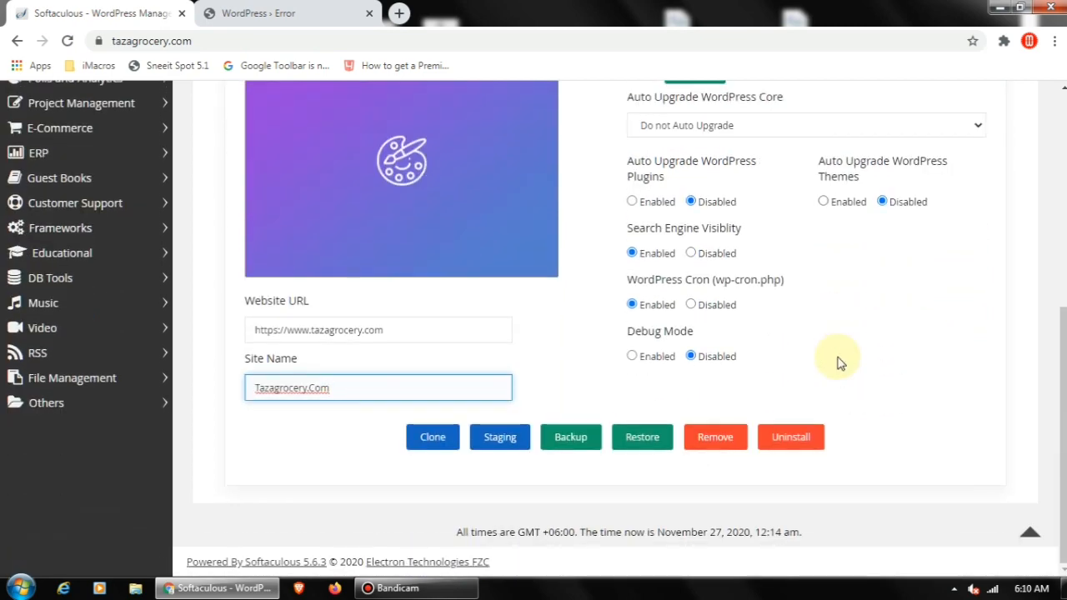
# Scan the account for manual WordPress installations and read the scan result
pyautogui.scroll(5, 840, 364)
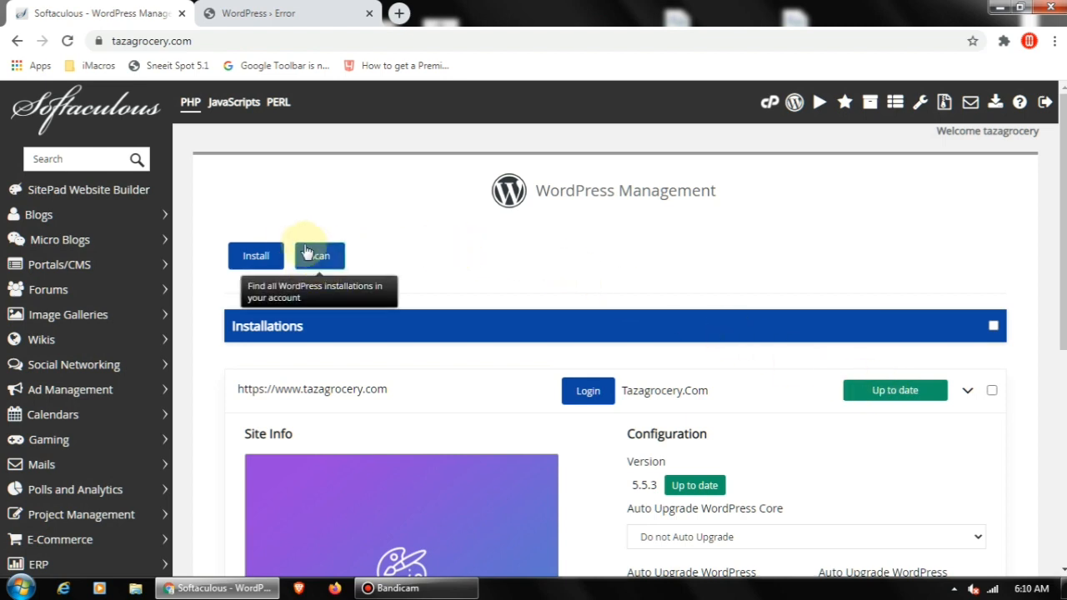
pyautogui.click(330, 260)
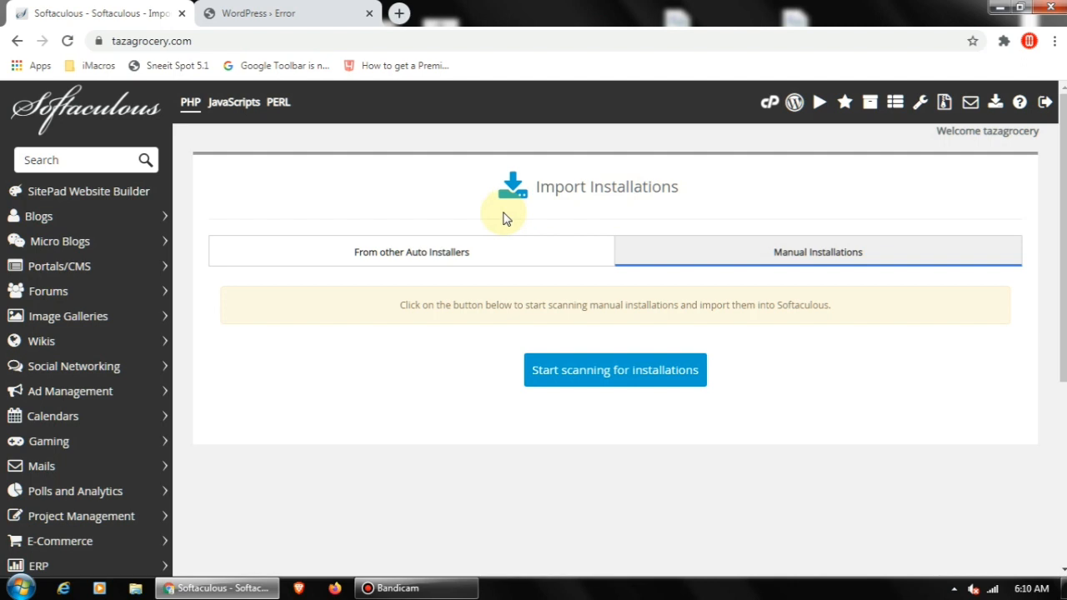
pyautogui.click(614, 373)
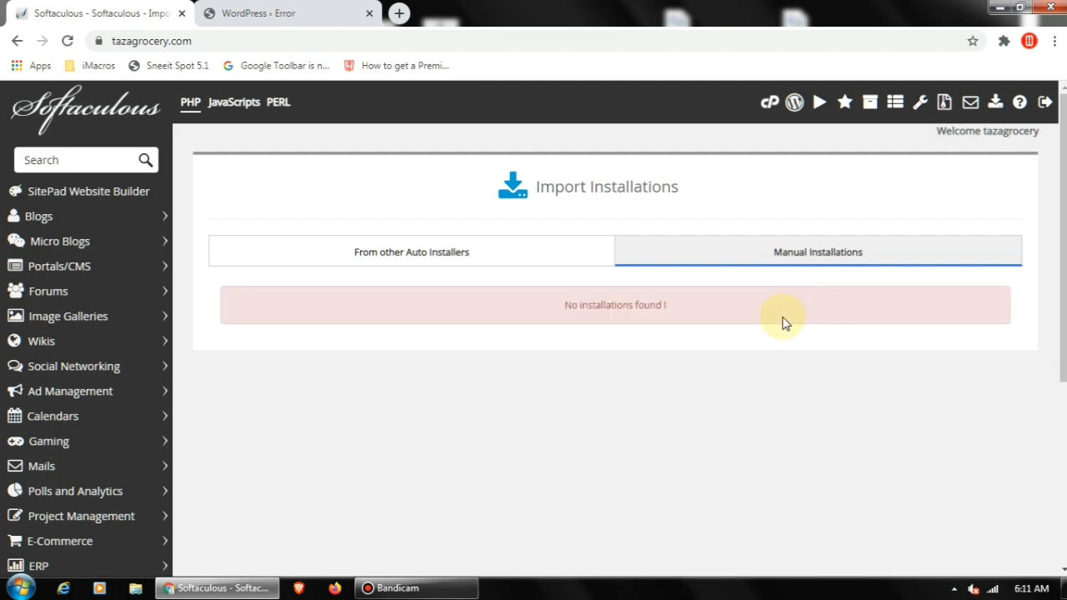
pyautogui.moveTo(539, 305); pyautogui.dragTo(724, 303)
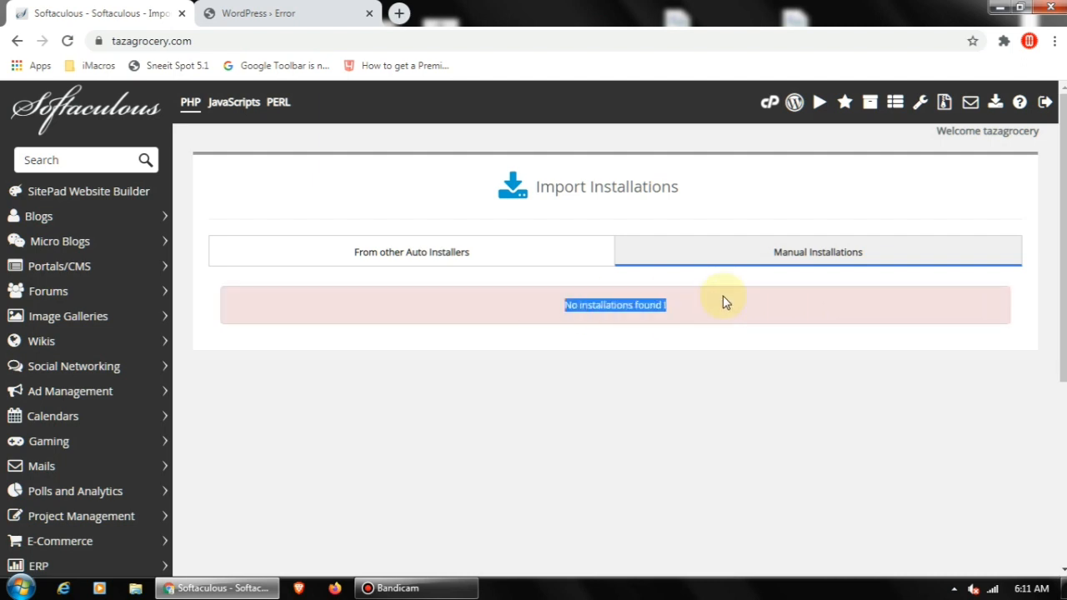
pyautogui.click(677, 309)
pyautogui.scroll(-2, 276, 296)
pyautogui.scroll(-2, 275, 296)
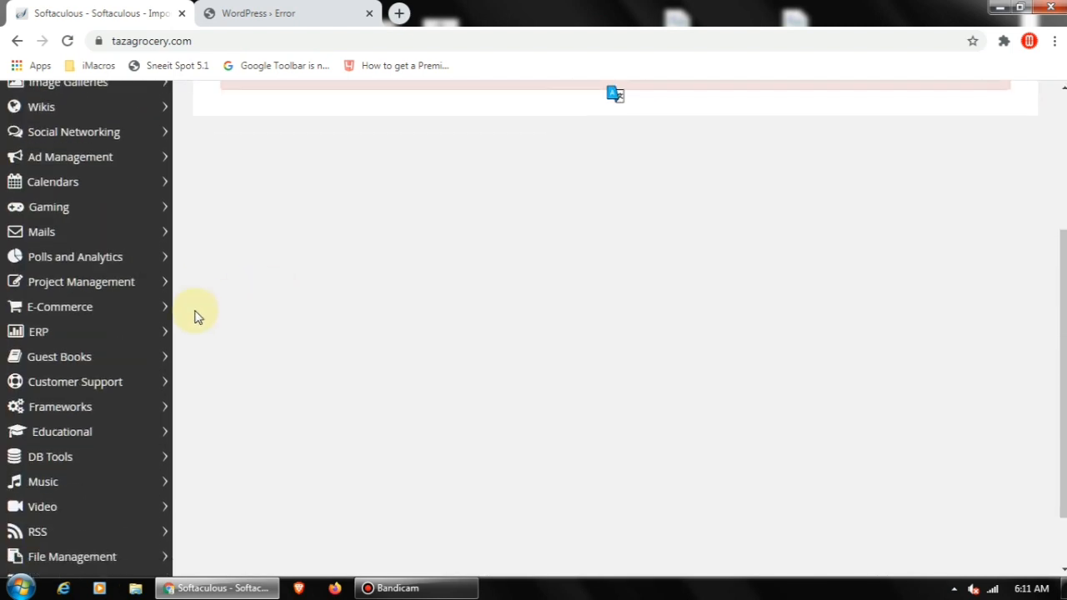
pyautogui.scroll(4, 100, 376)
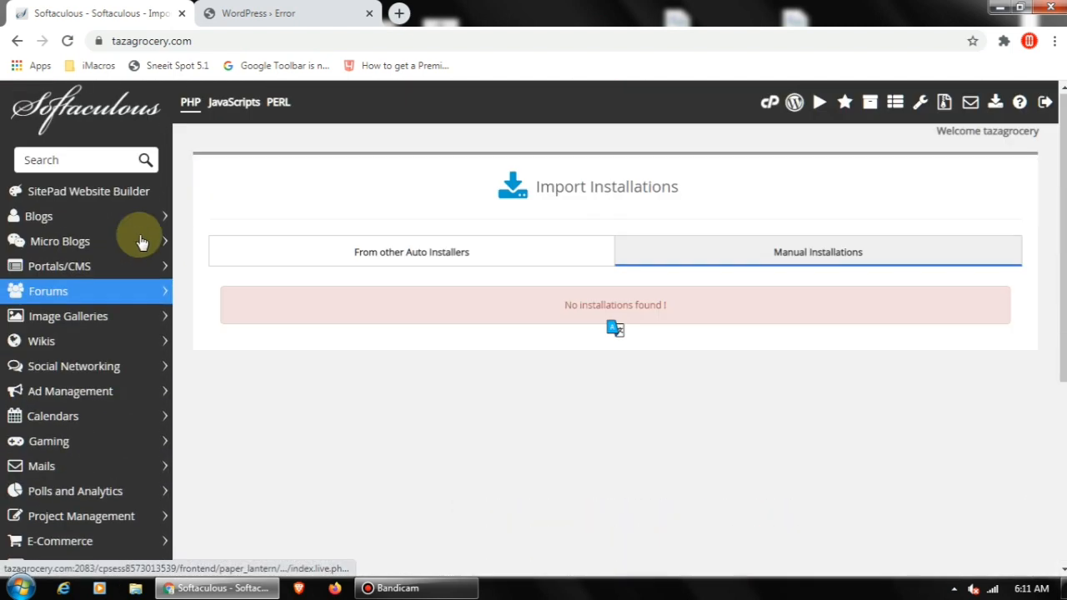
# Return to the cPanel main page and open MySQL Databases from the Databases section
pyautogui.click(768, 103)
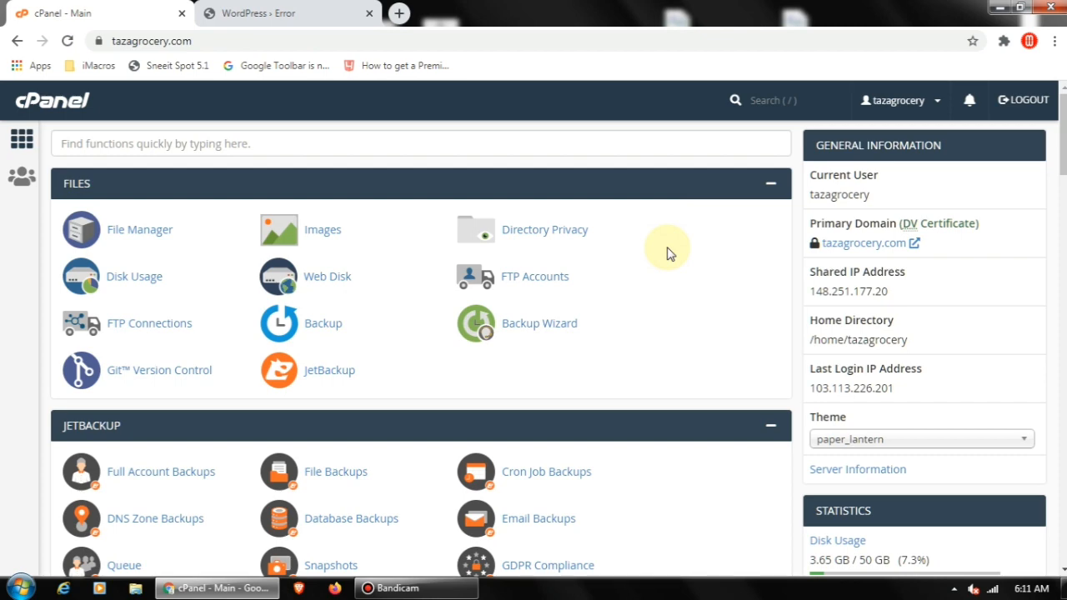
pyautogui.scroll(-1, 667, 253)
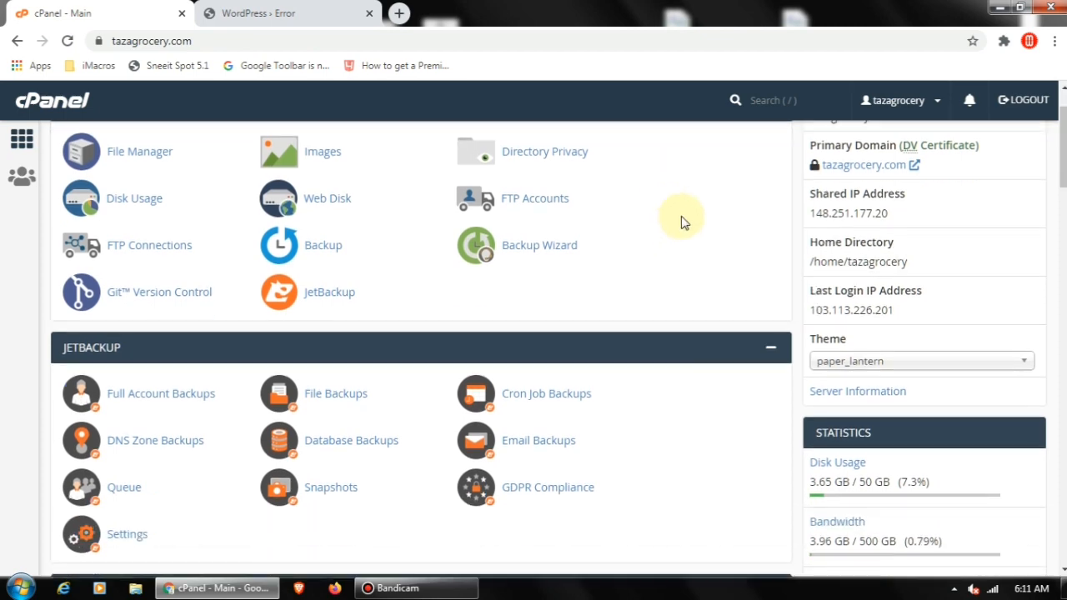
pyautogui.scroll(-4, 681, 221)
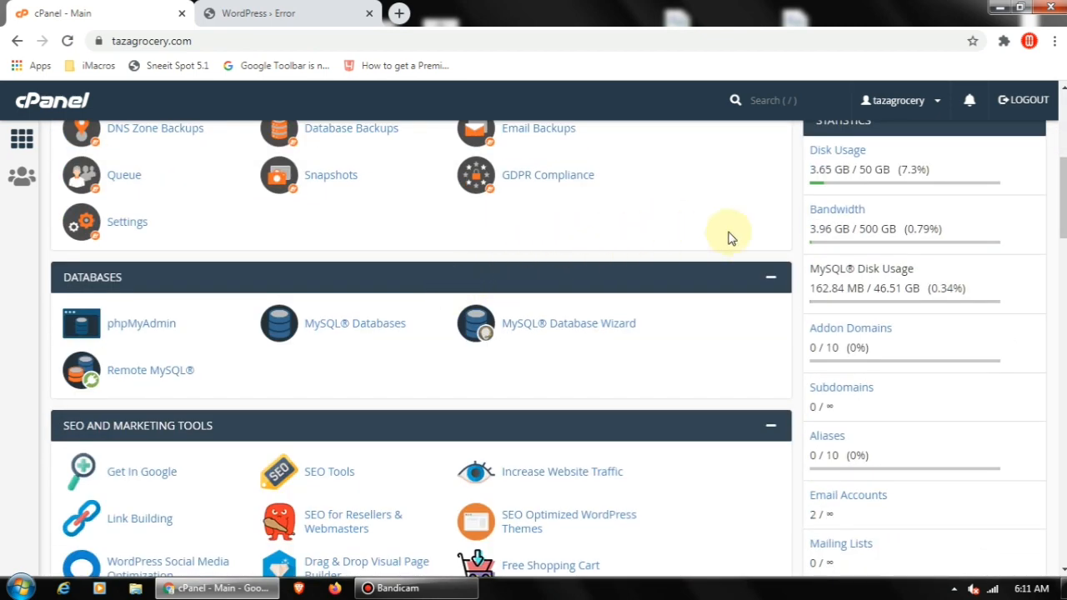
pyautogui.scroll(1, 746, 241)
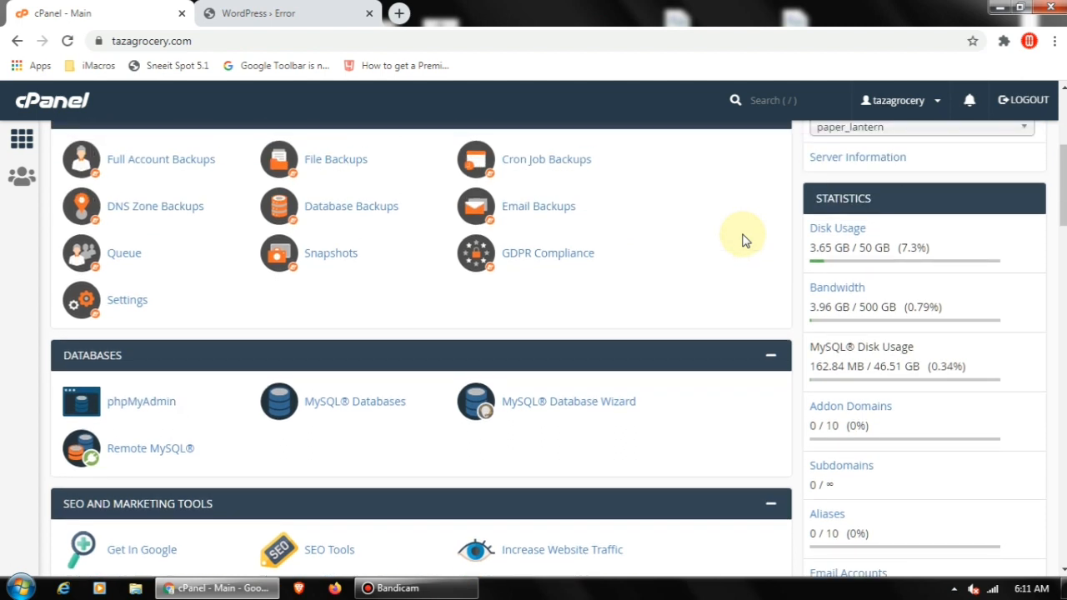
pyautogui.scroll(1, 745, 241)
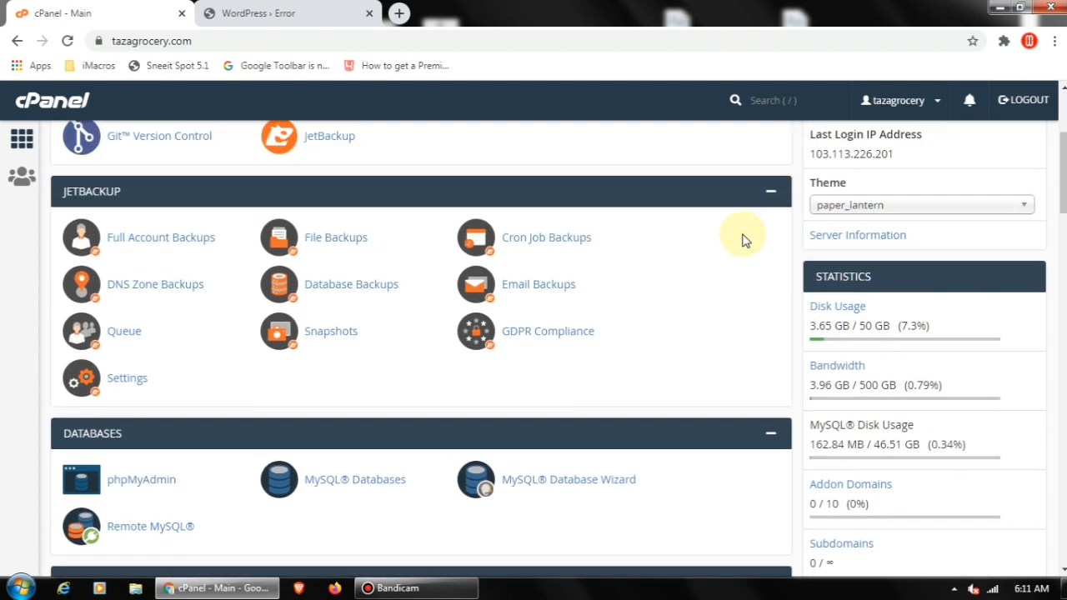
pyautogui.scroll(-2, 746, 241)
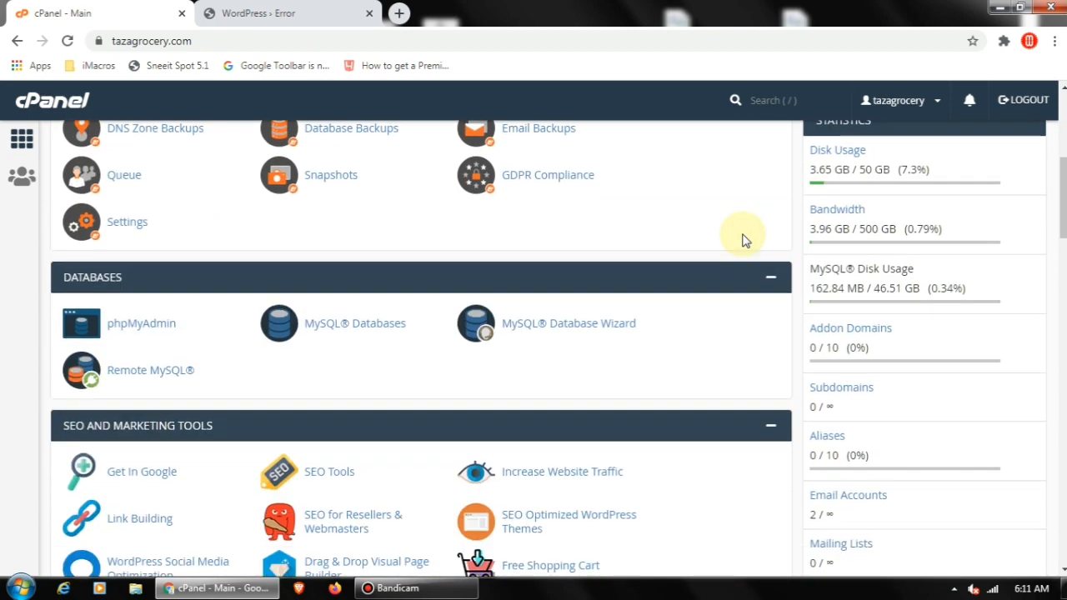
pyautogui.click(364, 330)
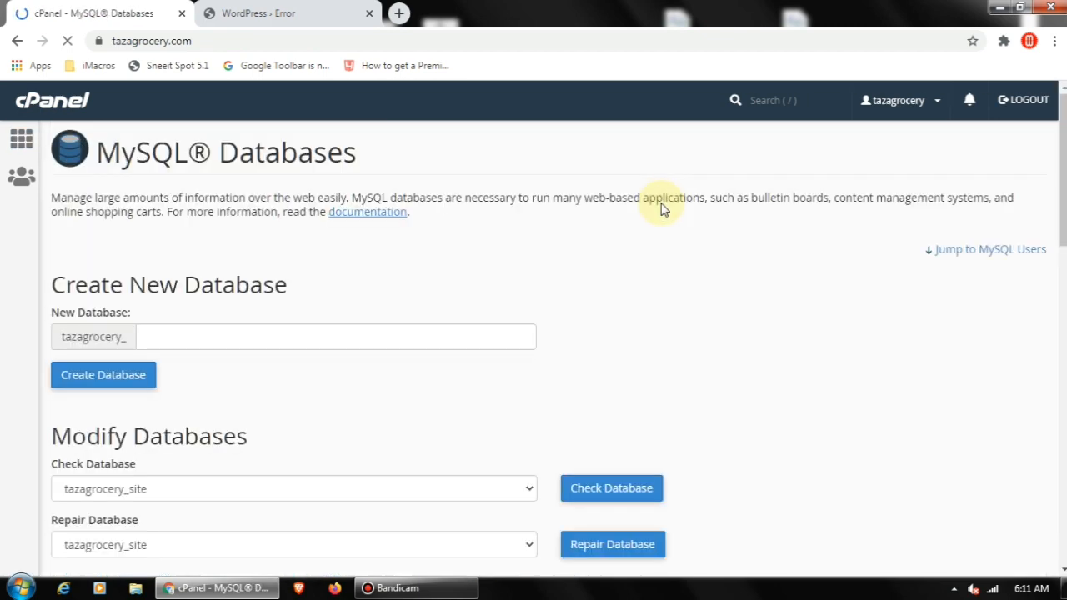
# Run a database check on tazagrocery_site
pyautogui.scroll(-3, 655, 221)
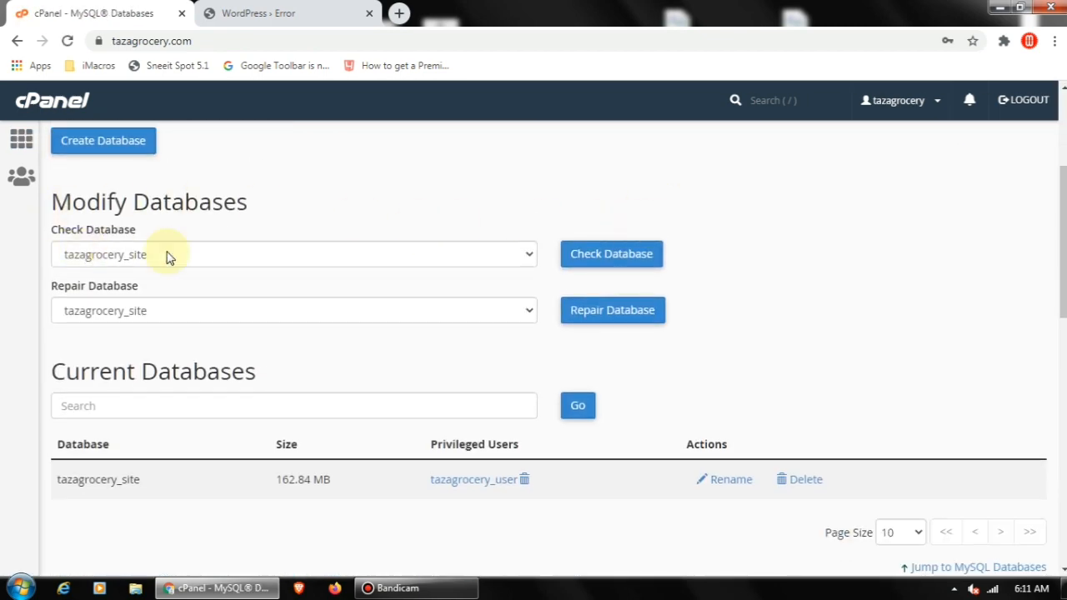
pyautogui.click(623, 265)
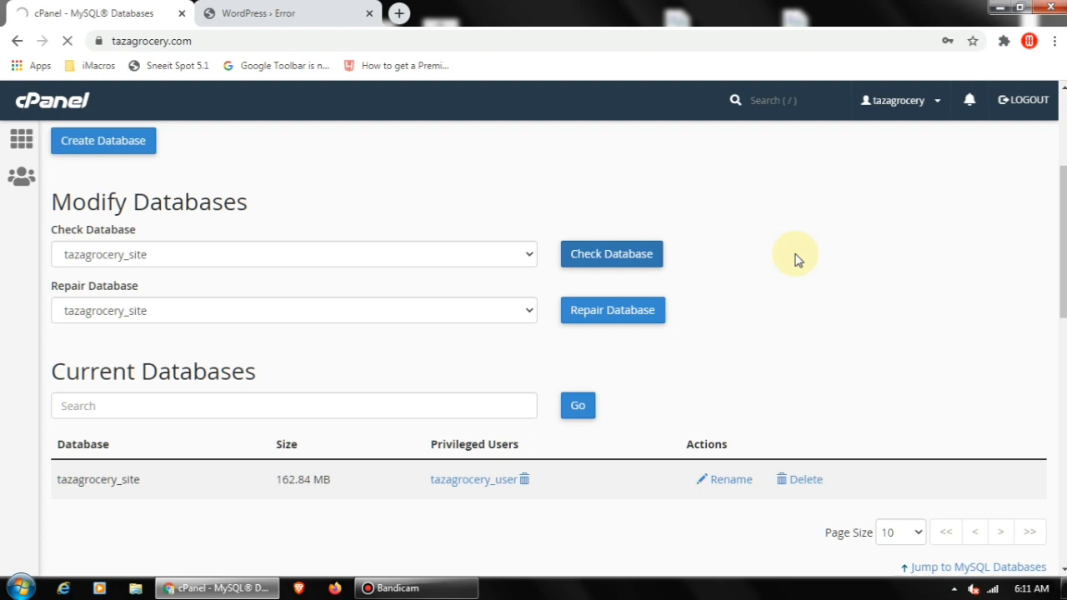
pyautogui.moveTo(324, 480); pyautogui.dragTo(275, 492)
pyautogui.click(295, 478)
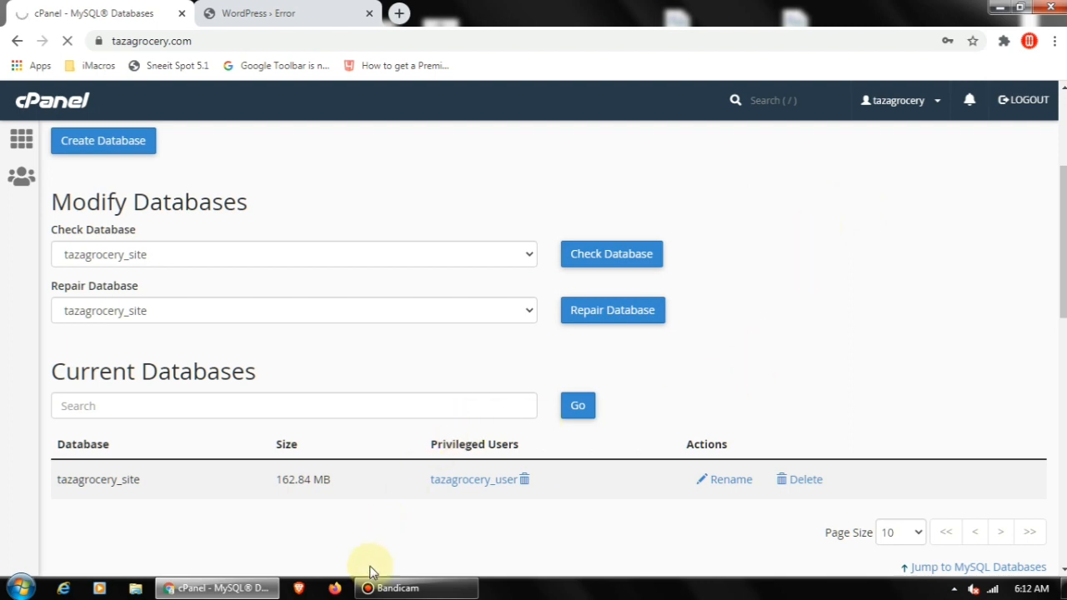
pyautogui.moveTo(417, 588)
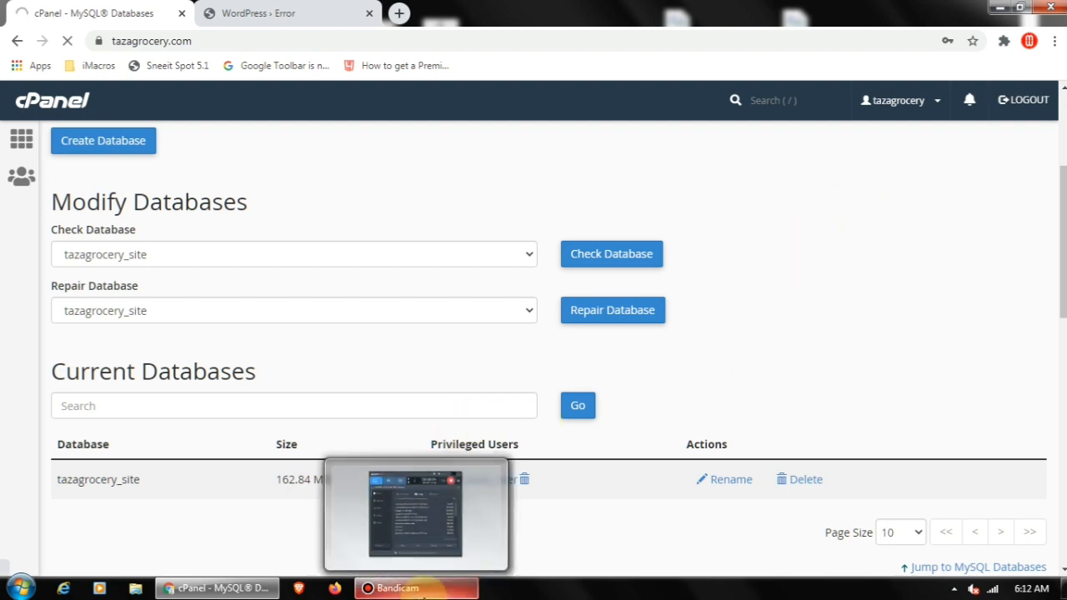
pyautogui.click(417, 513)
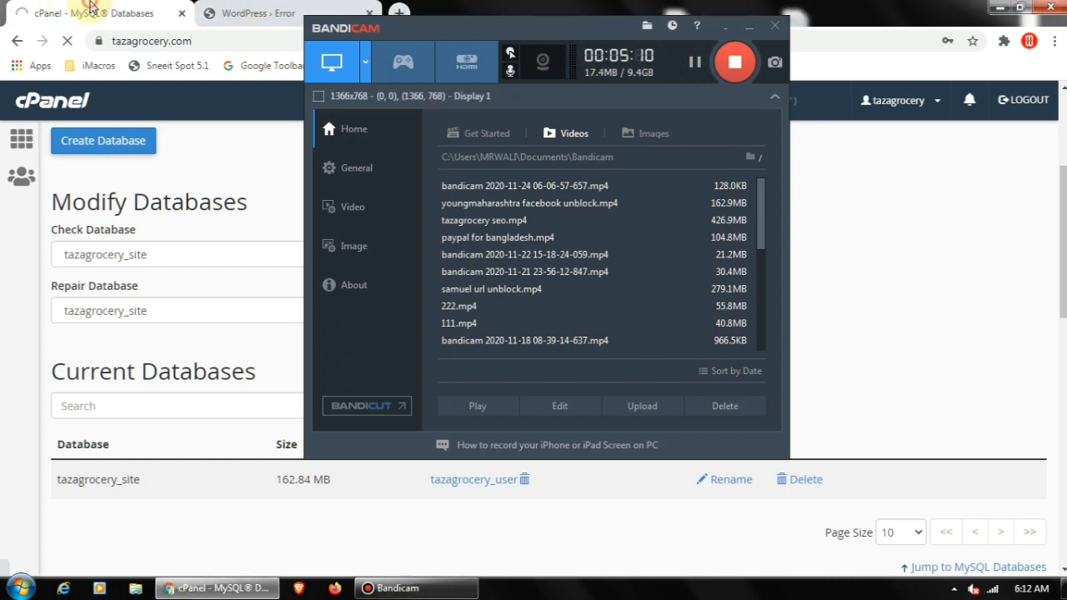
pyautogui.click(749, 27)
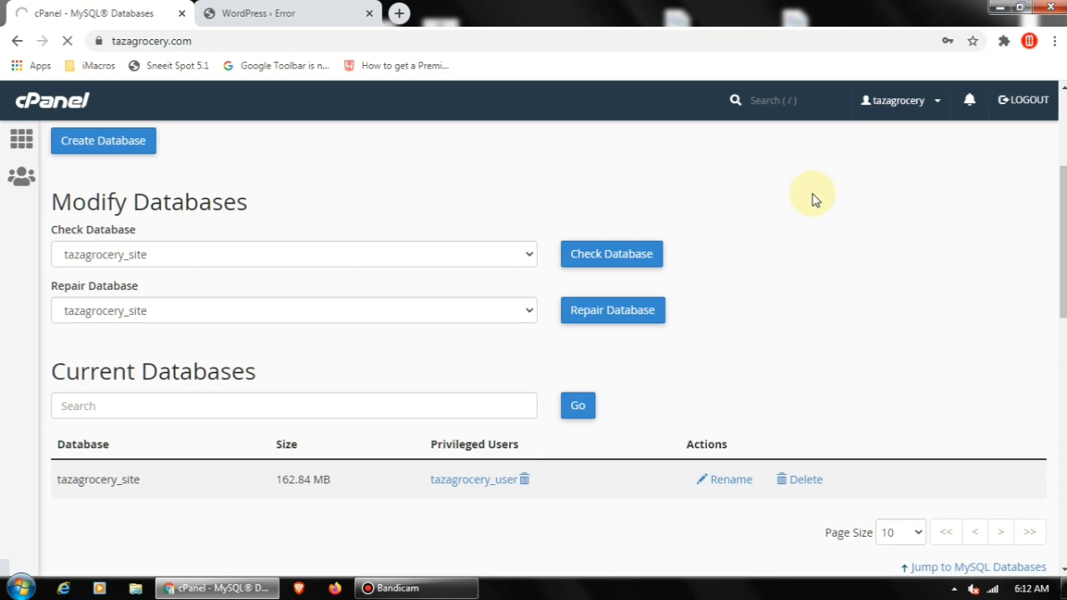
# Examine the check status of each tazagrocery_site table through to the end of the report
pyautogui.scroll(-5, 813, 200)
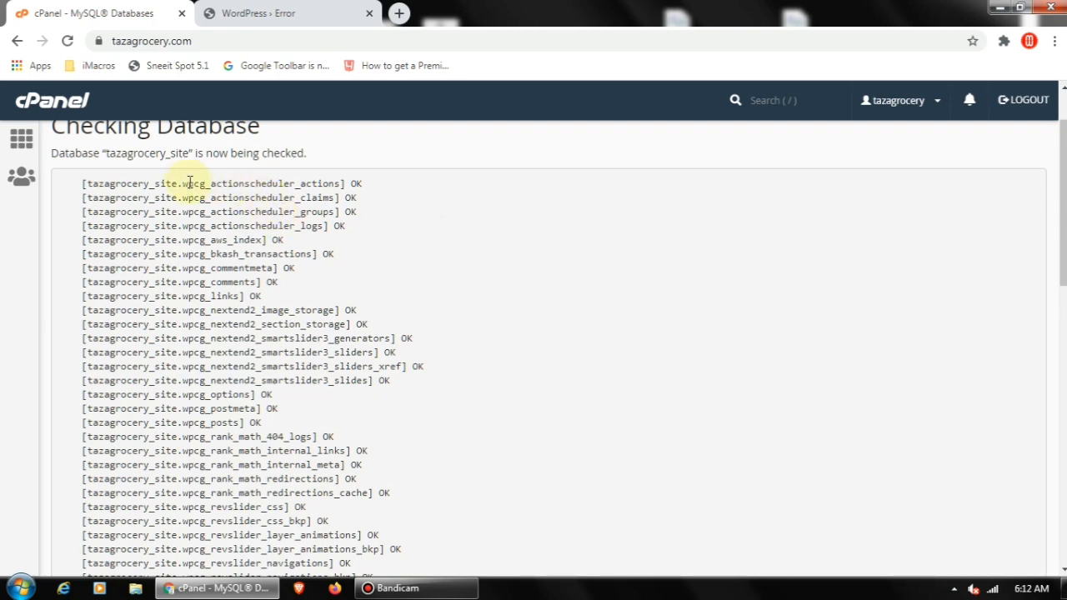
pyautogui.moveTo(184, 182); pyautogui.dragTo(300, 187)
pyautogui.scroll(-2, 301, 302)
pyautogui.scroll(-8, 300, 302)
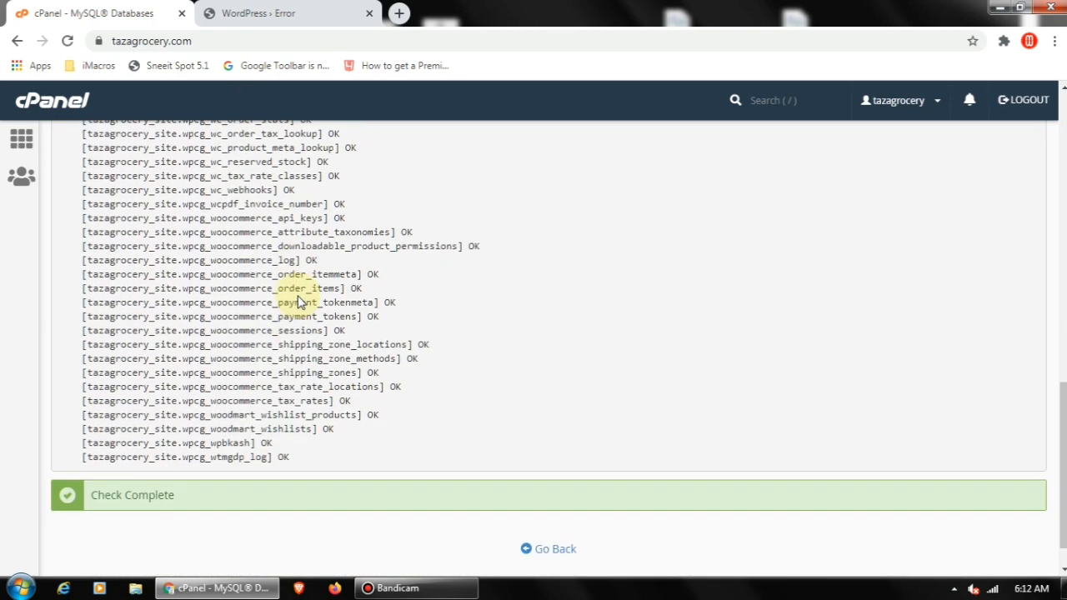
# Return to the cPanel main page and open phpMyAdmin from the Databases section
pyautogui.scroll(10, 301, 302)
pyautogui.click(30, 146)
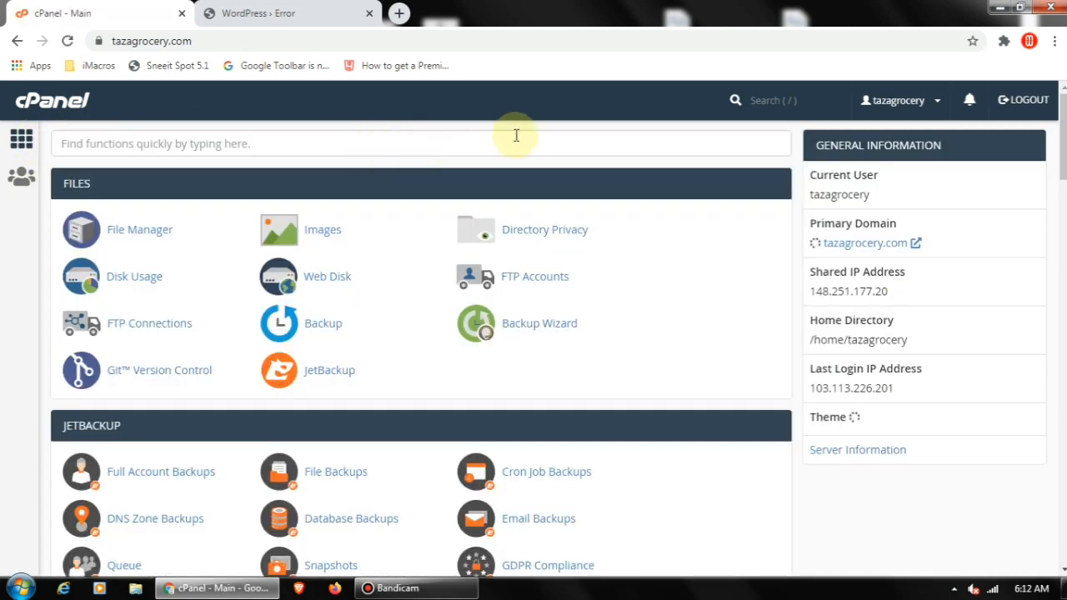
pyautogui.scroll(-3, 358, 171)
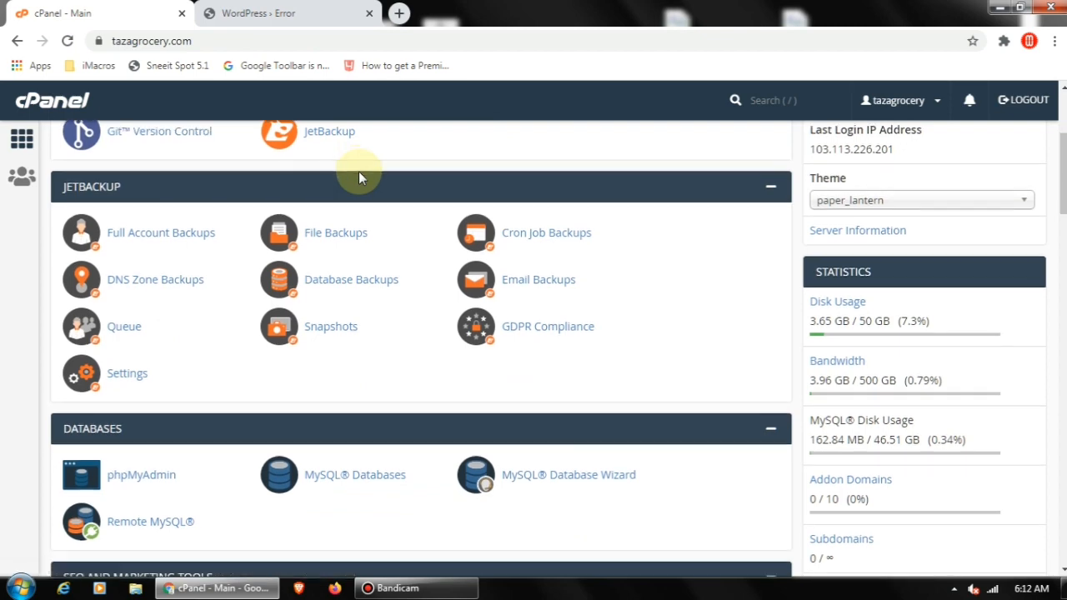
pyautogui.scroll(-3, 359, 173)
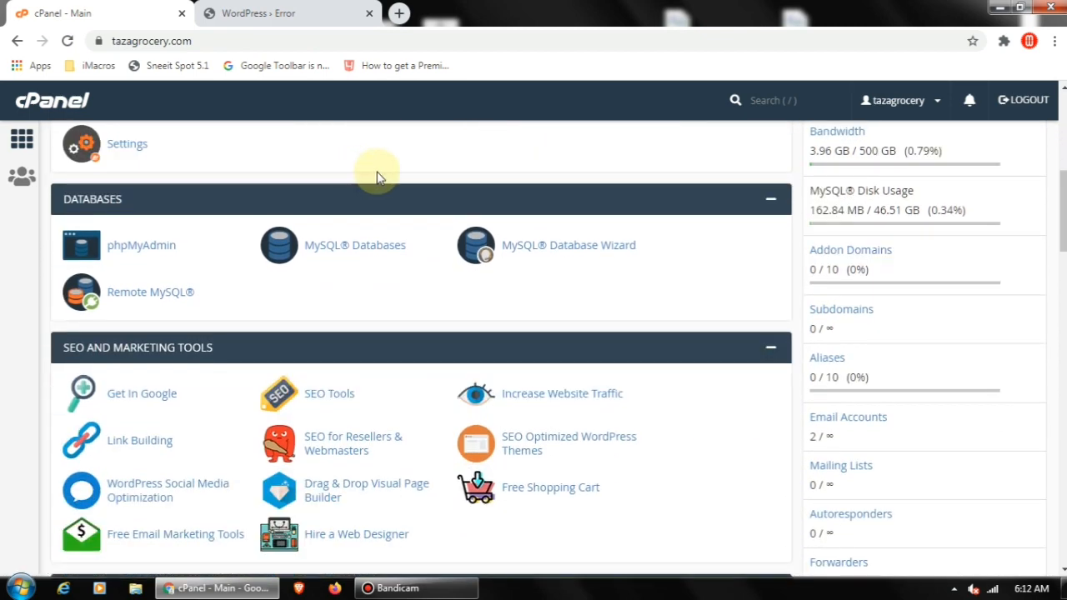
pyautogui.scroll(-1, 375, 175)
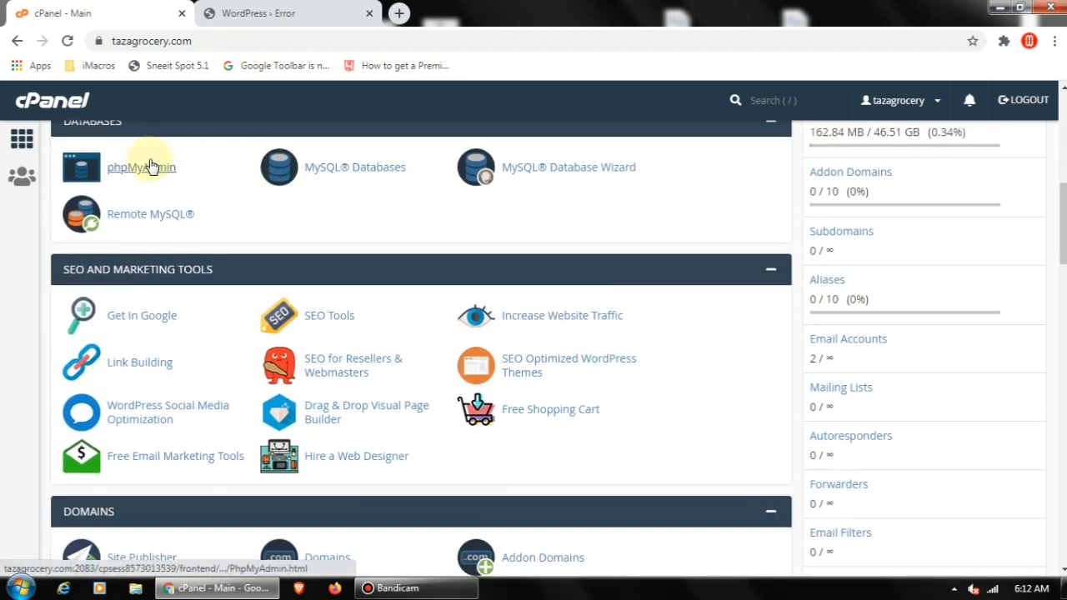
pyautogui.click(151, 167)
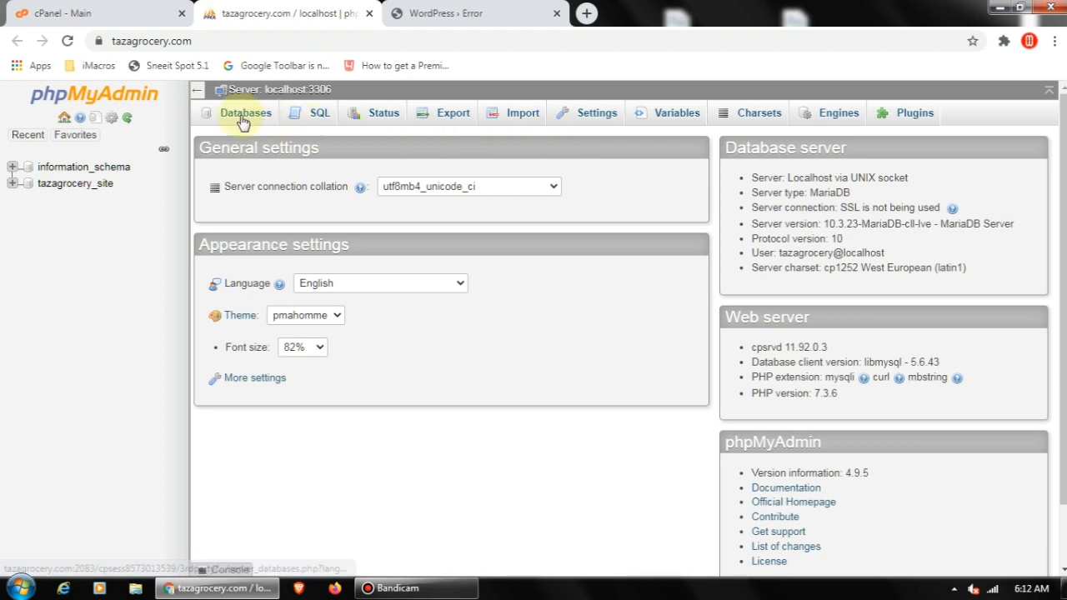
# Open the tazagrocery_site database, look through its table list and browse the wpcg_users table
pyautogui.click(295, 92)
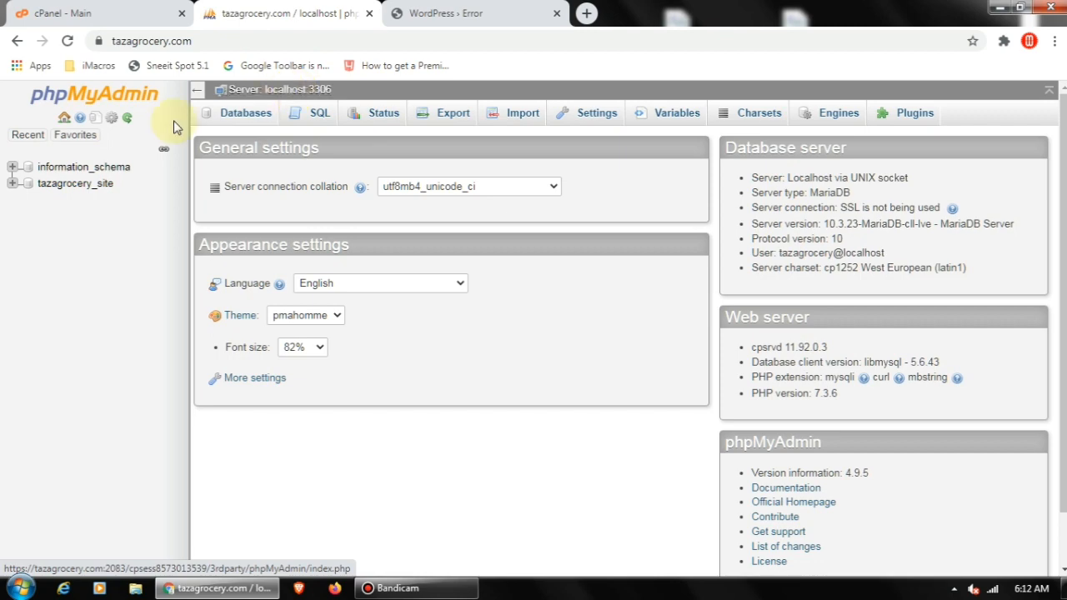
pyautogui.click(64, 187)
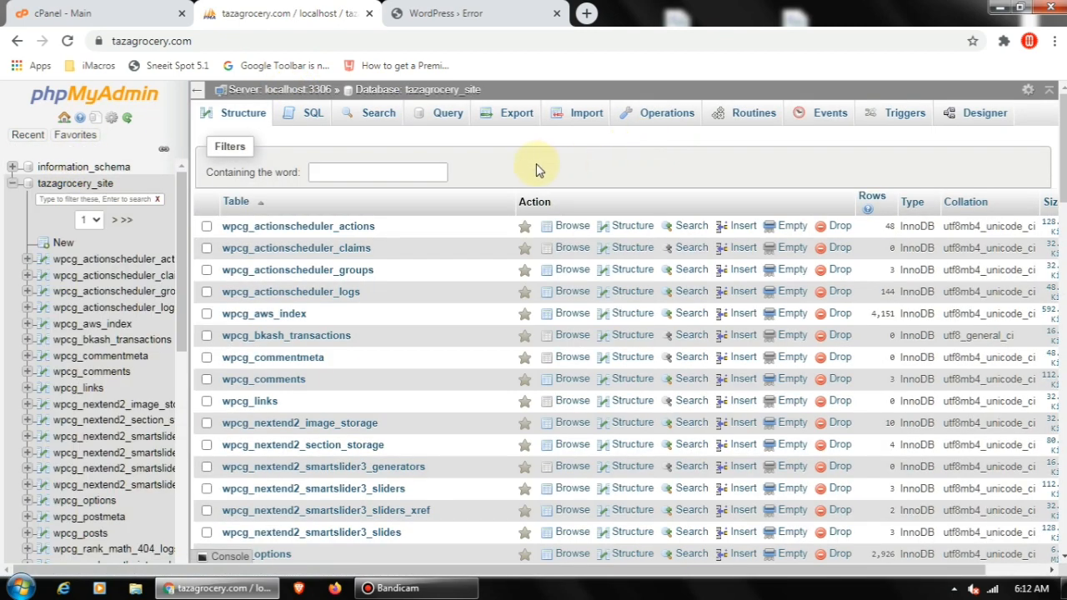
pyautogui.scroll(-1, 536, 163)
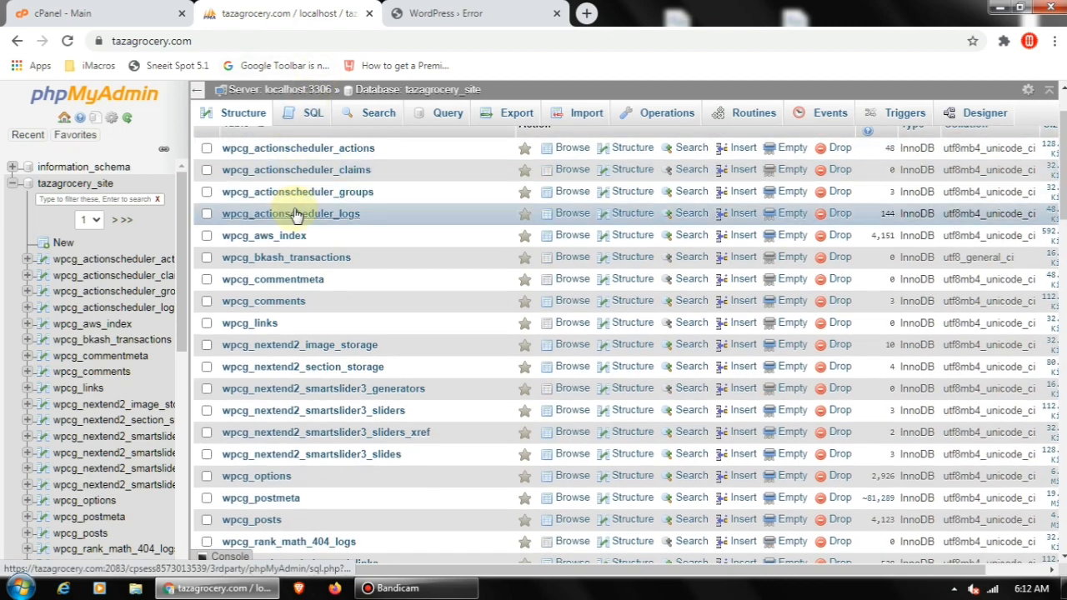
pyautogui.scroll(-1, 357, 349)
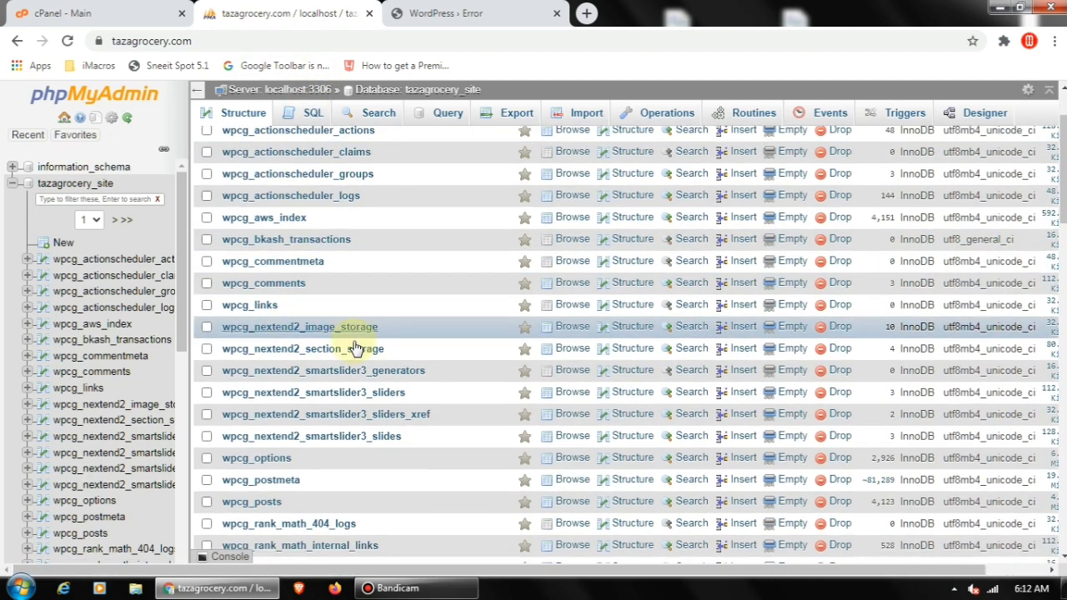
pyautogui.scroll(-5, 357, 349)
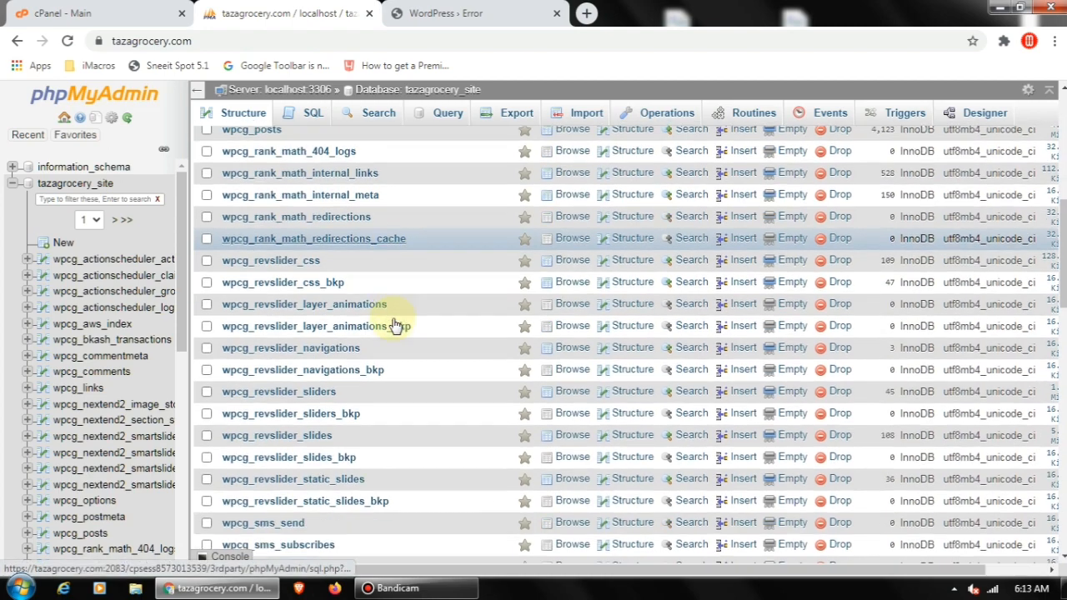
pyautogui.scroll(-5, 396, 325)
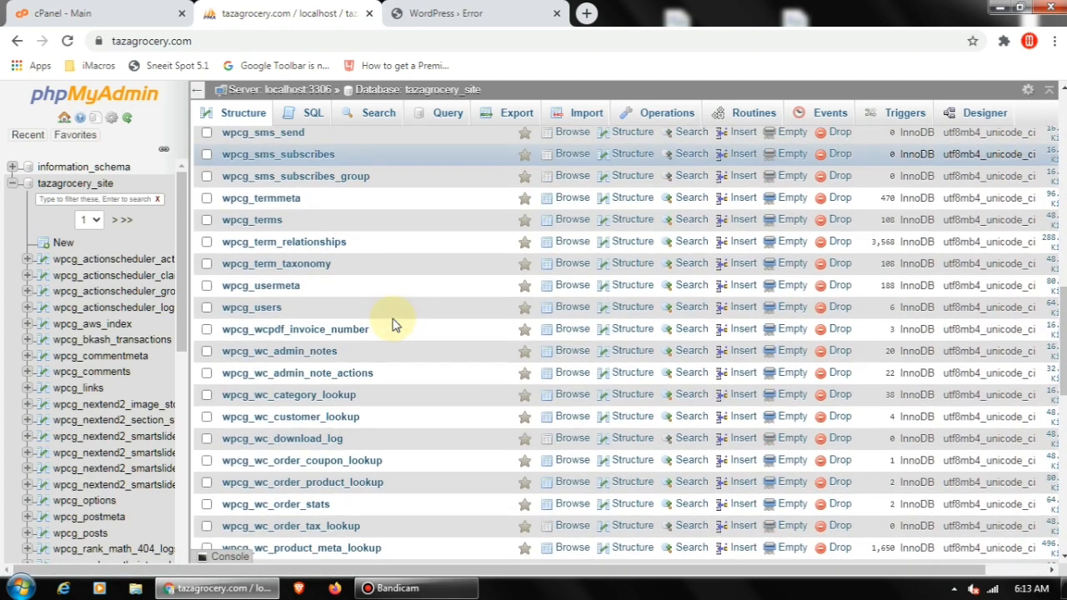
pyautogui.click(275, 306)
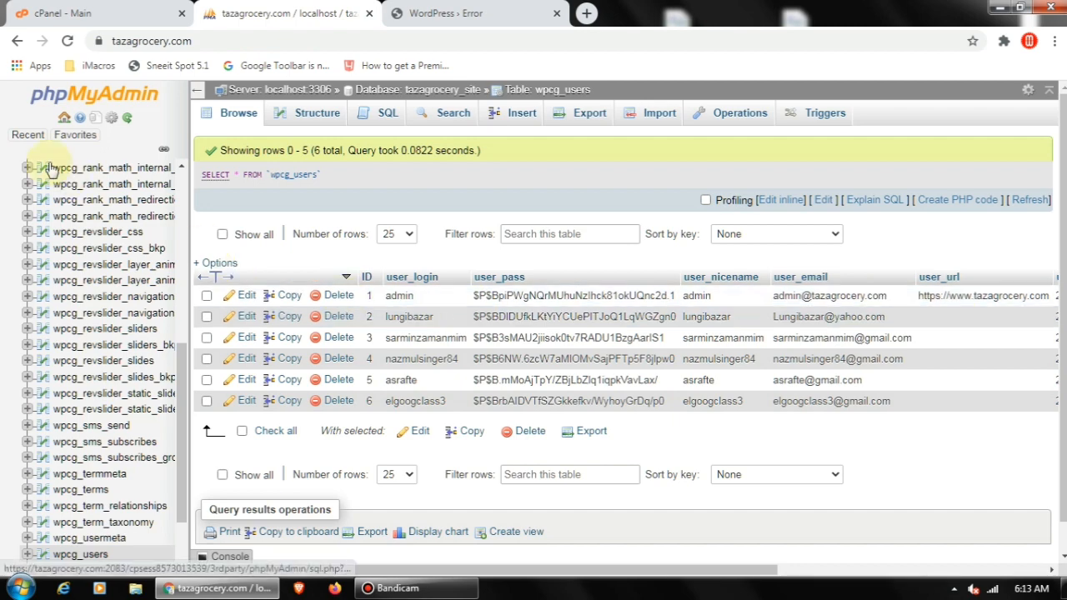
# Browse the wpcg_wc_admin_notes table and examine its note records from first to last
pyautogui.scroll(-1, 271, 179)
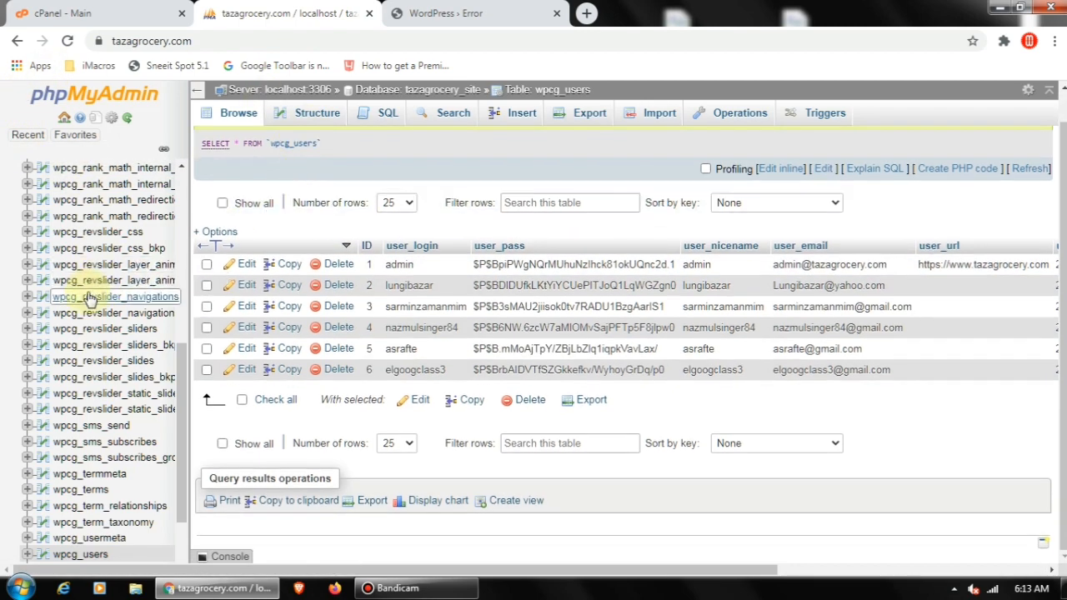
pyautogui.scroll(-2, 154, 308)
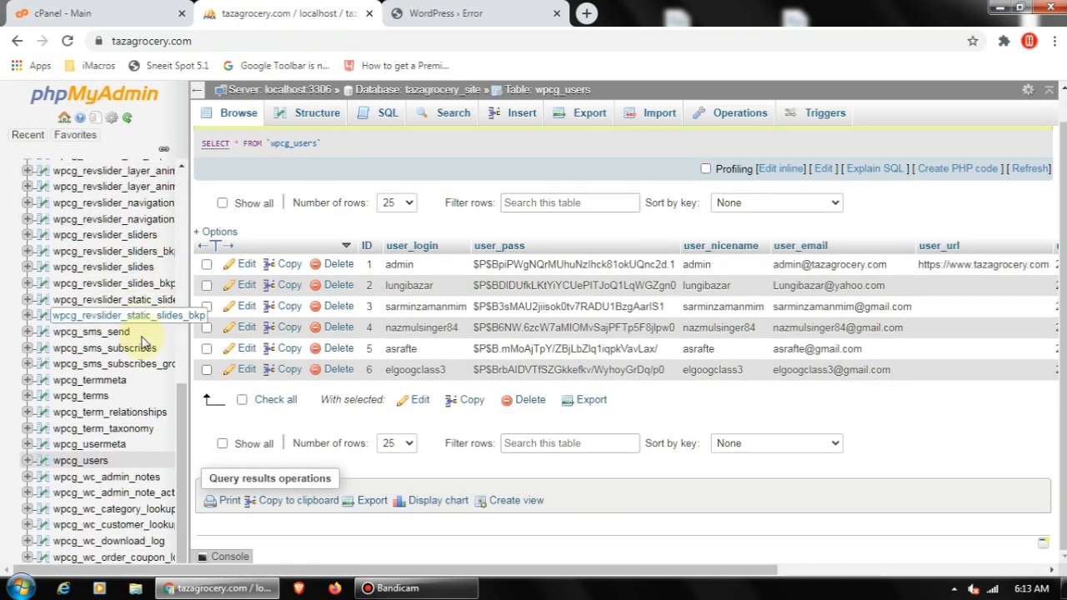
pyautogui.click(138, 482)
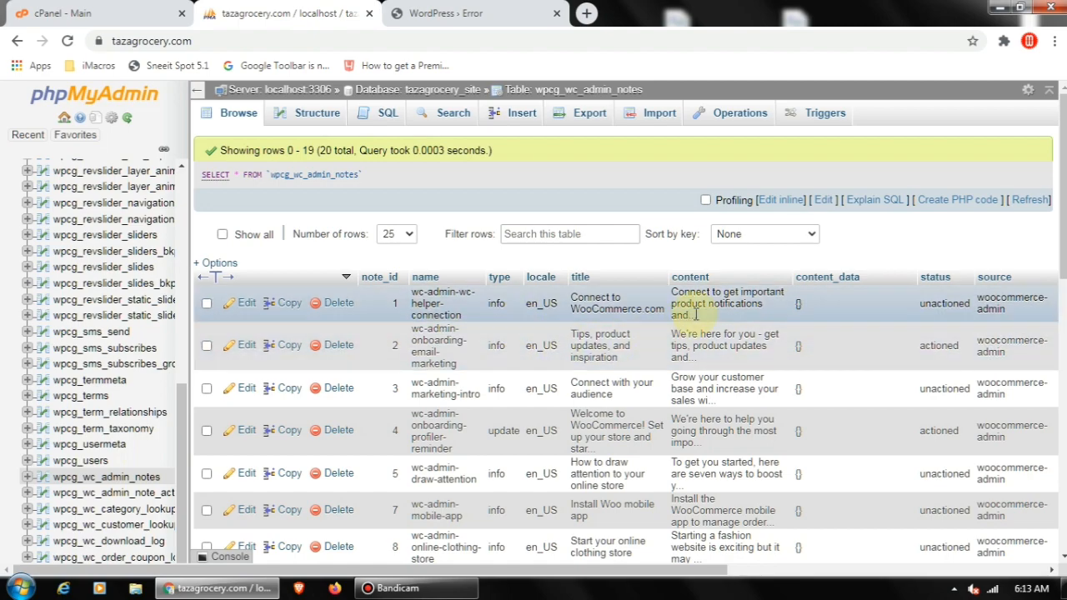
pyautogui.scroll(-5, 615, 321)
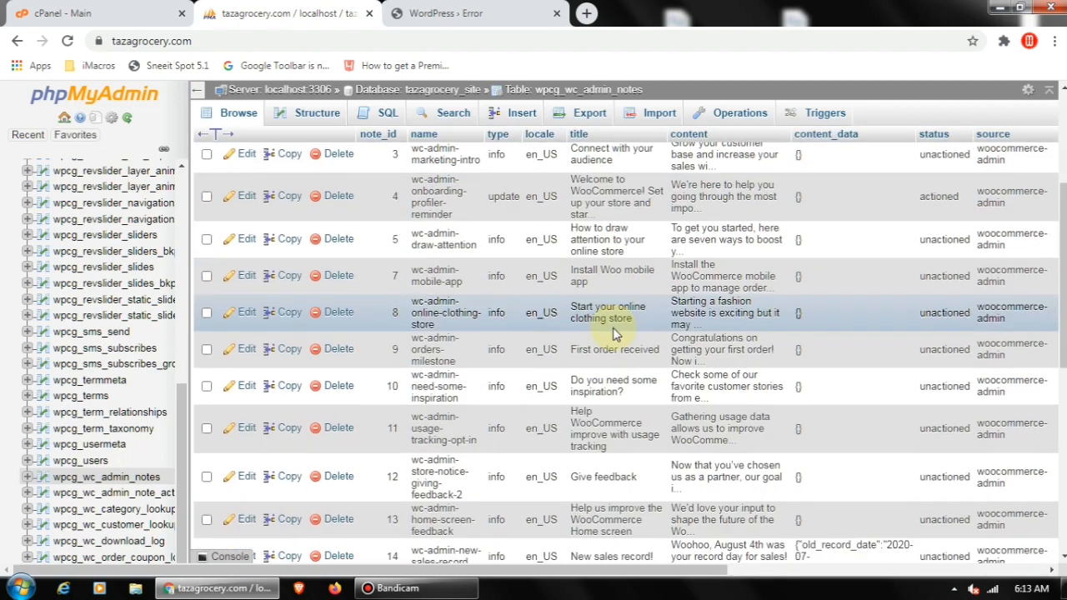
pyautogui.scroll(-3, 615, 331)
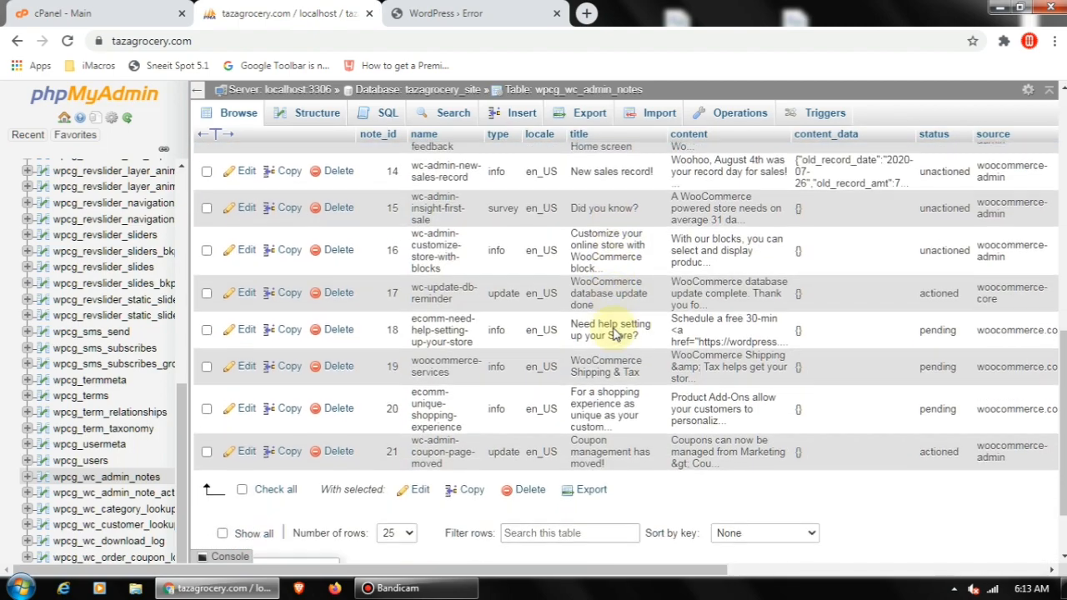
pyautogui.scroll(7, 617, 330)
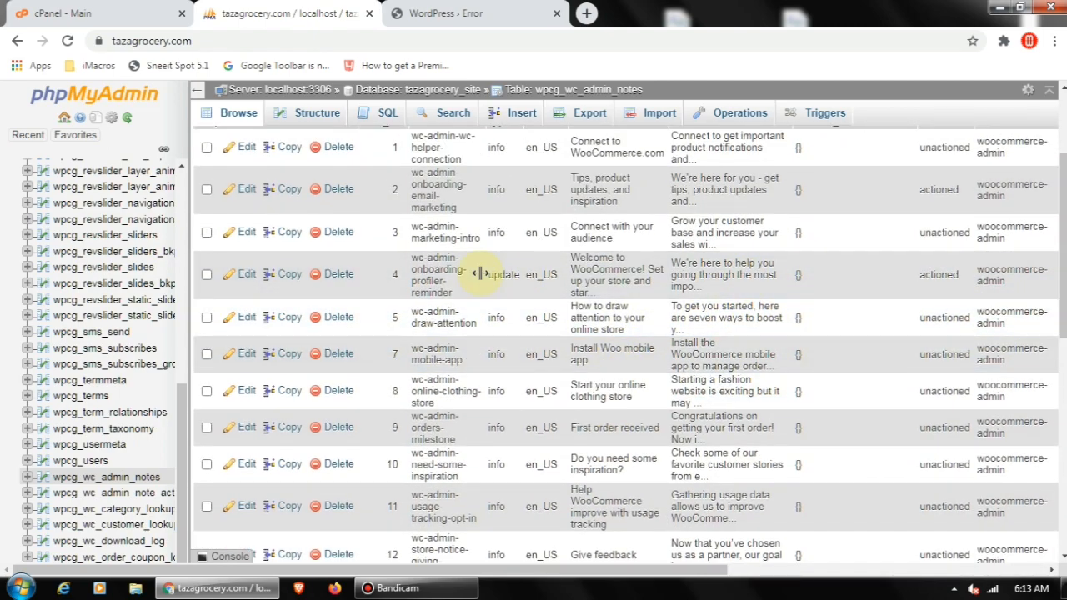
pyautogui.scroll(3, 425, 256)
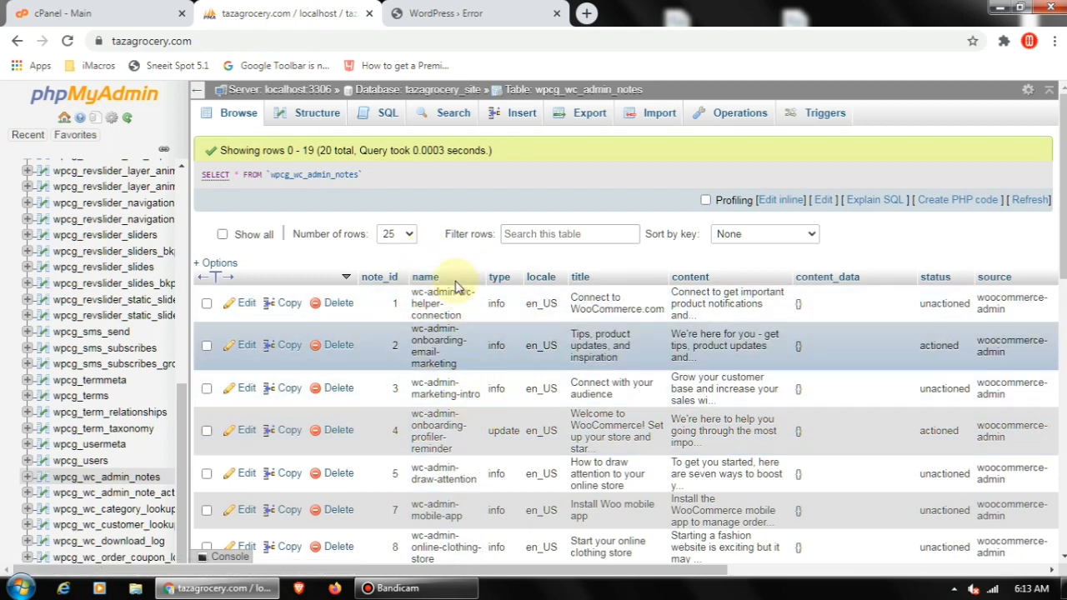
pyautogui.scroll(-2, 436, 324)
pyautogui.scroll(-5, 435, 327)
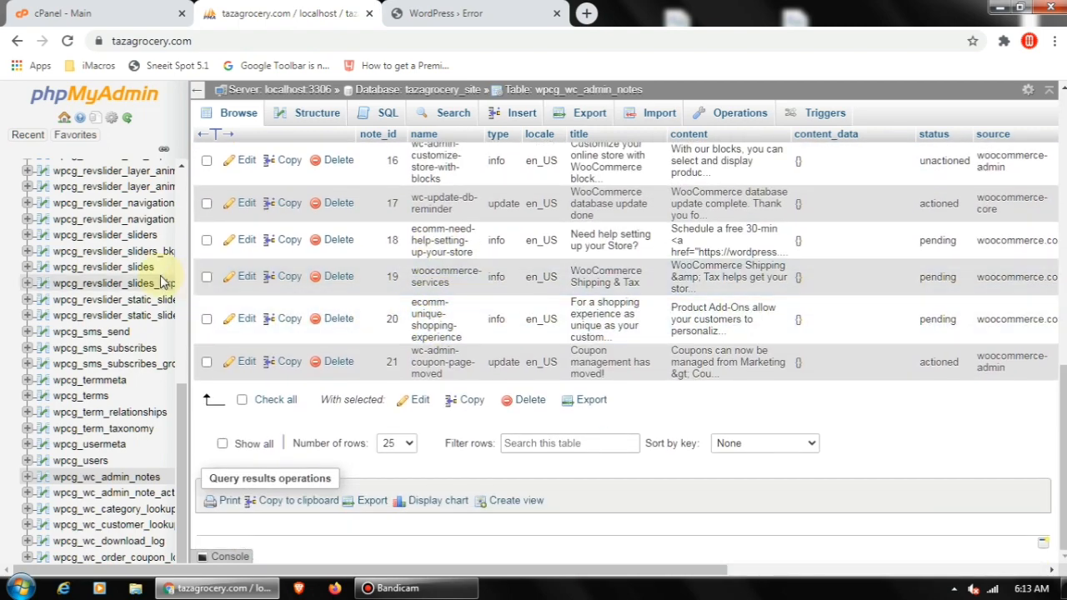
pyautogui.scroll(5, 92, 208)
pyautogui.scroll(8, 113, 154)
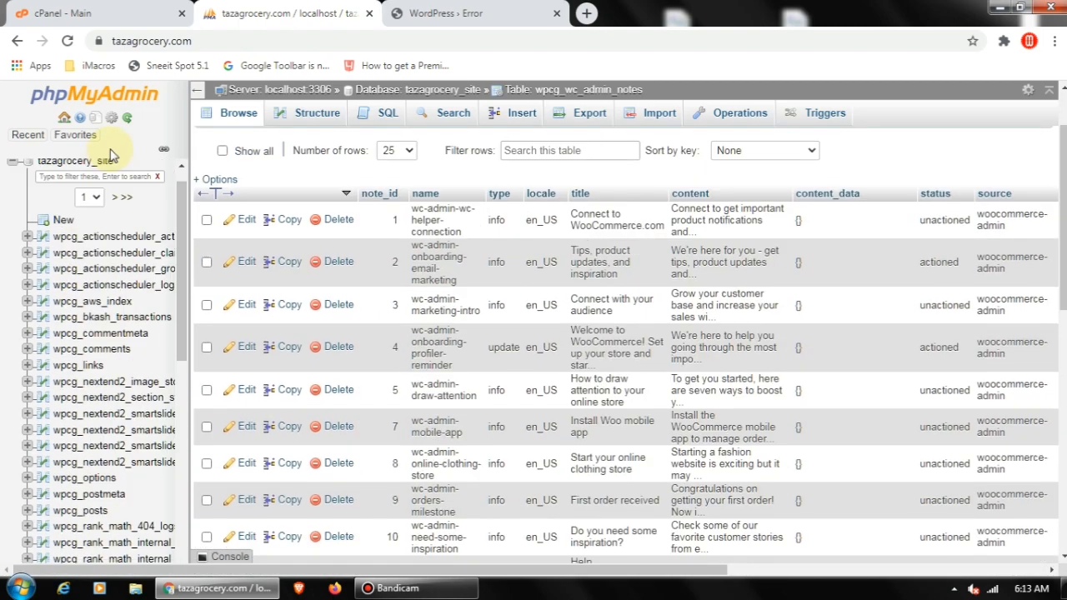
# Close phpMyAdmin and open the public_html folder in cPanel's File Manager
pyautogui.click(369, 14)
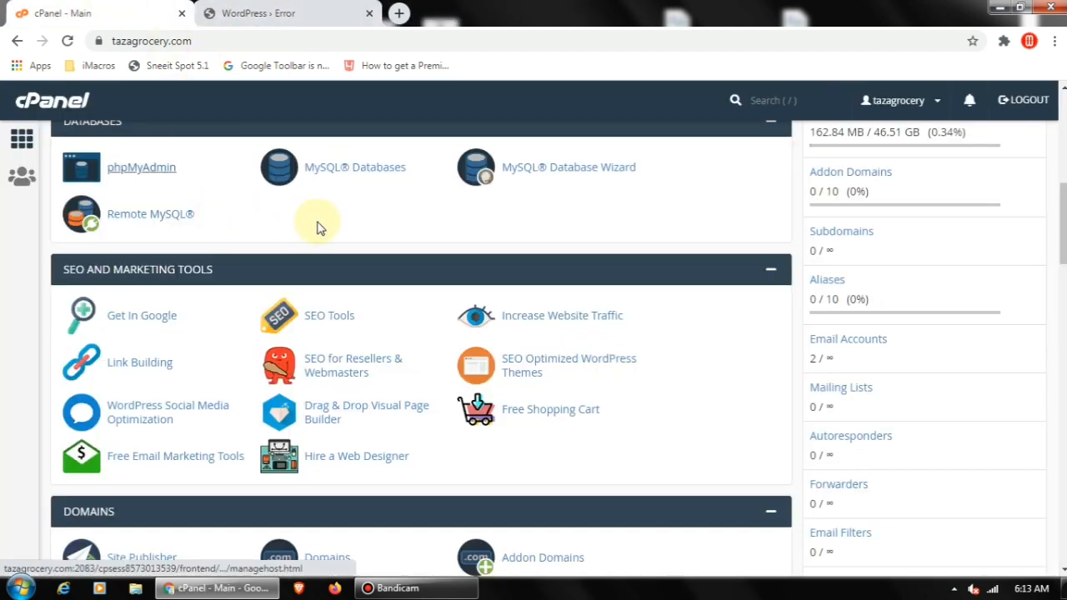
pyautogui.scroll(-3, 319, 226)
pyautogui.scroll(10, 321, 229)
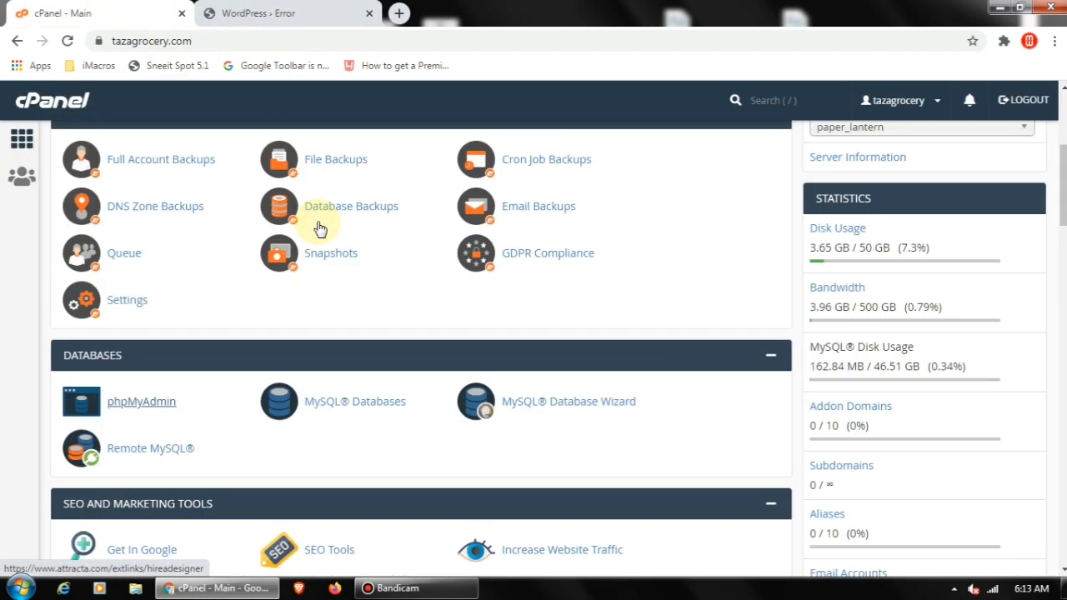
pyautogui.click(150, 231)
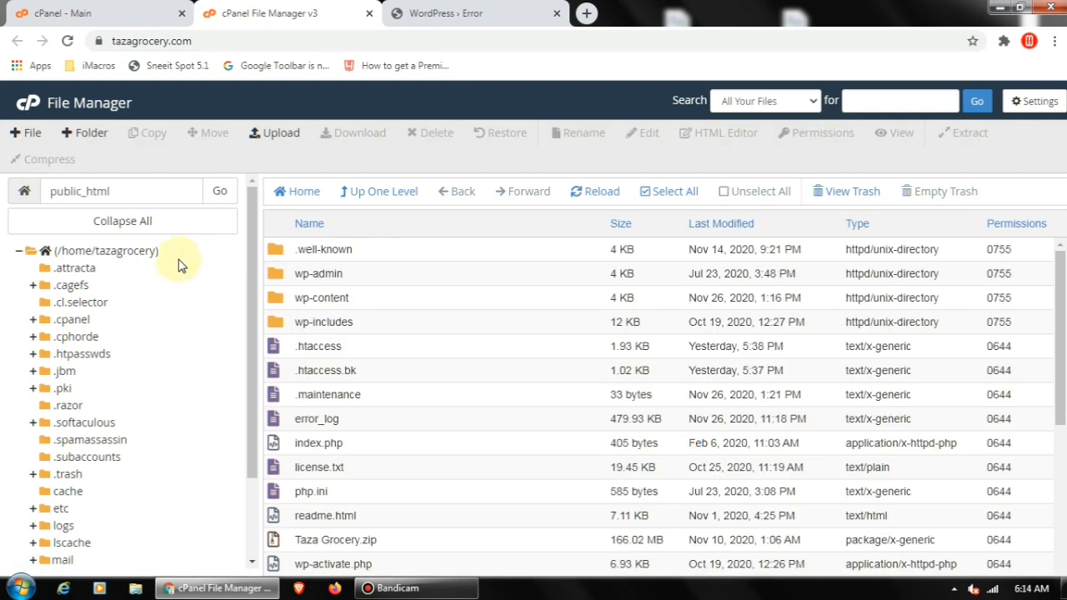
pyautogui.click(92, 490)
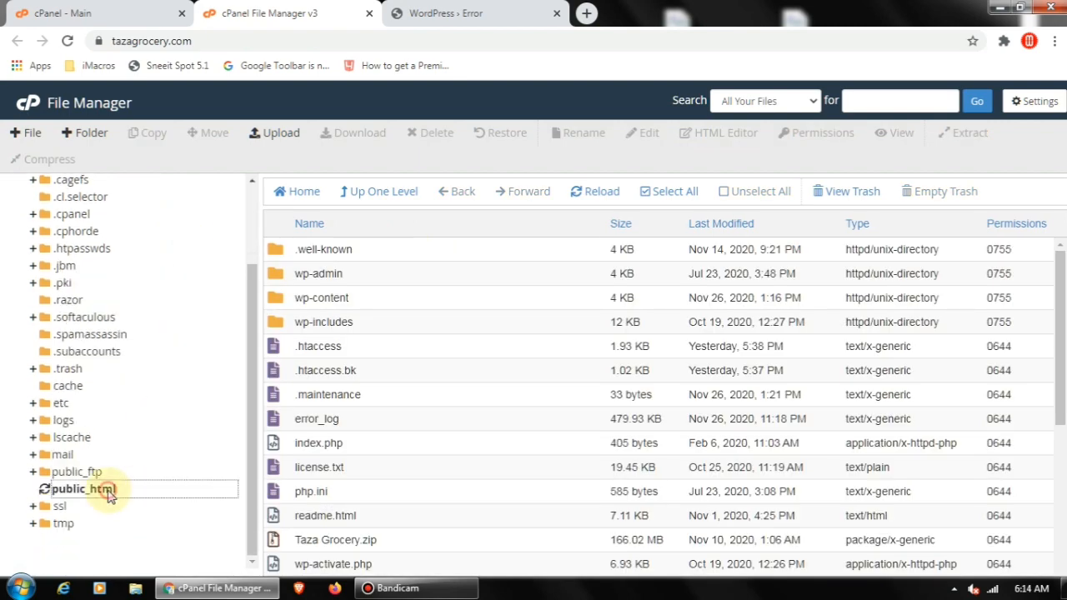
# Find wp-config.php in public_html and open it for viewing
pyautogui.scroll(-3, 533, 296)
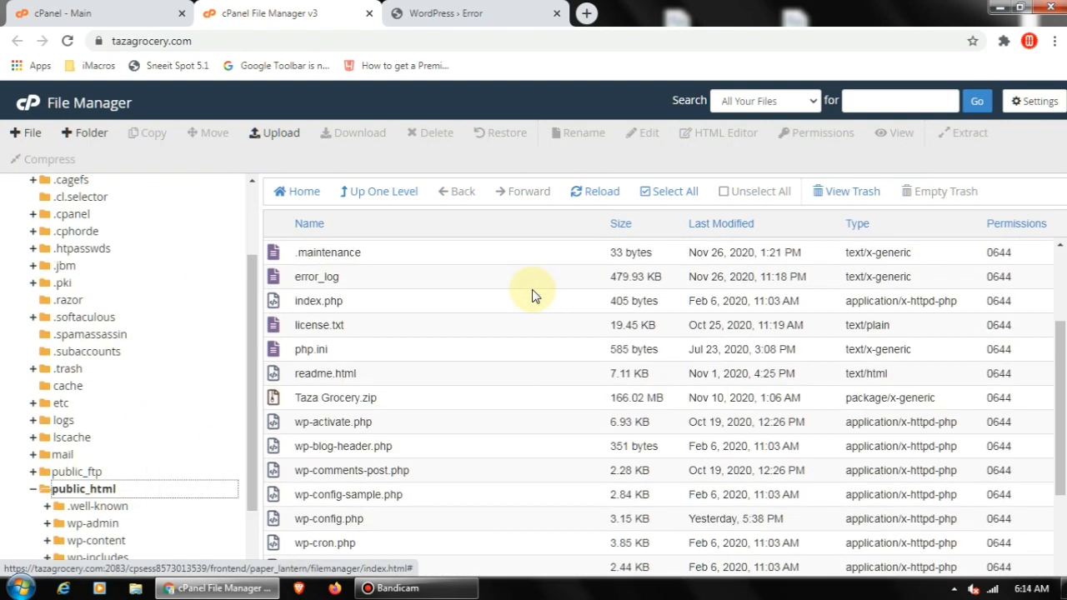
pyautogui.scroll(-1, 533, 296)
pyautogui.scroll(2, 534, 296)
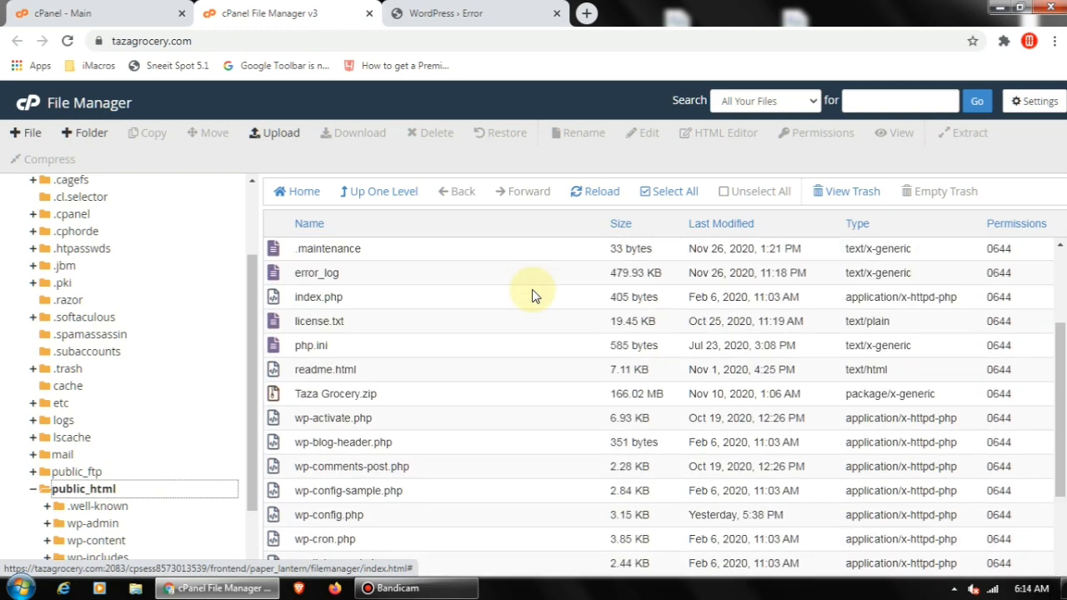
pyautogui.scroll(-2, 436, 311)
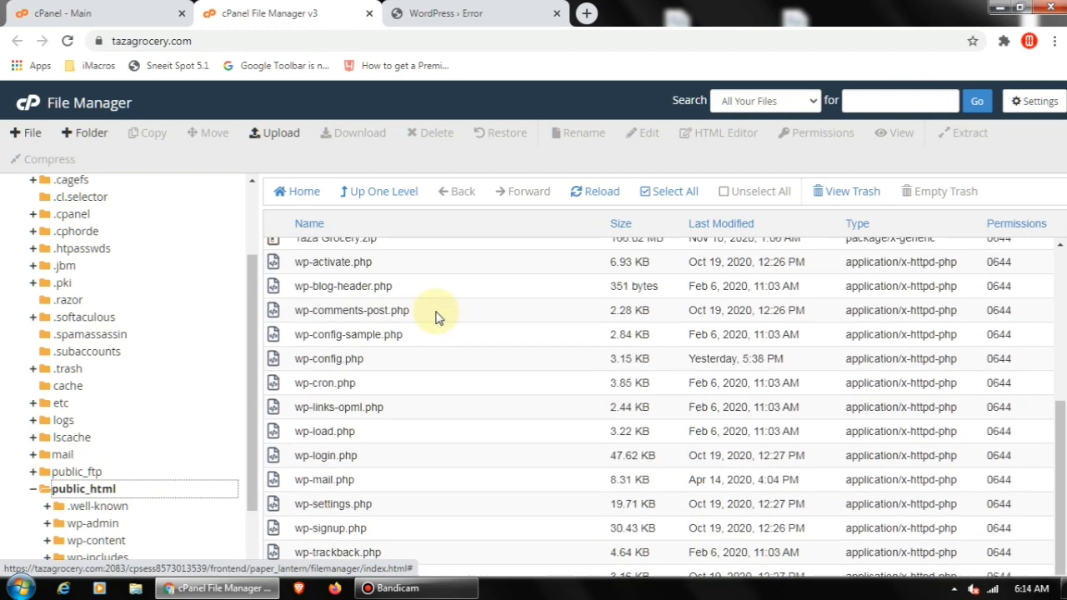
pyautogui.click(290, 358)
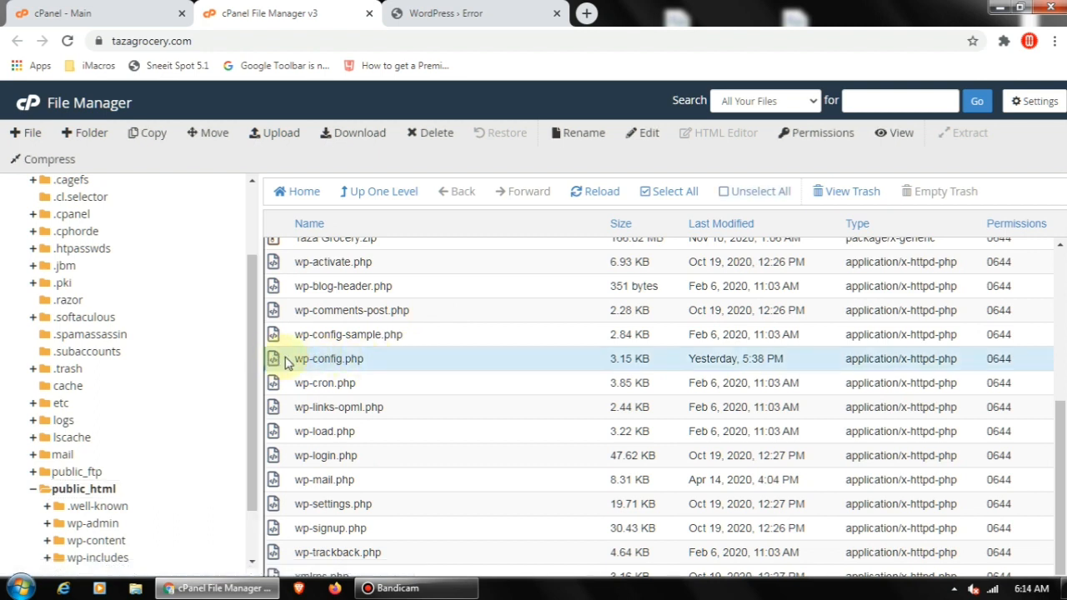
pyautogui.rightClick(286, 361)
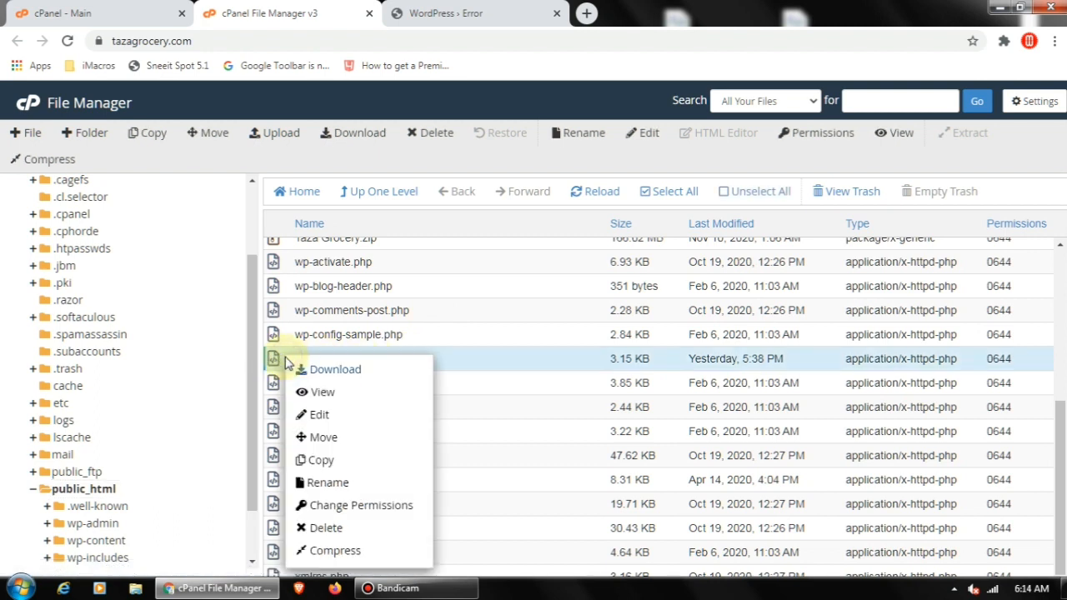
pyautogui.click(326, 392)
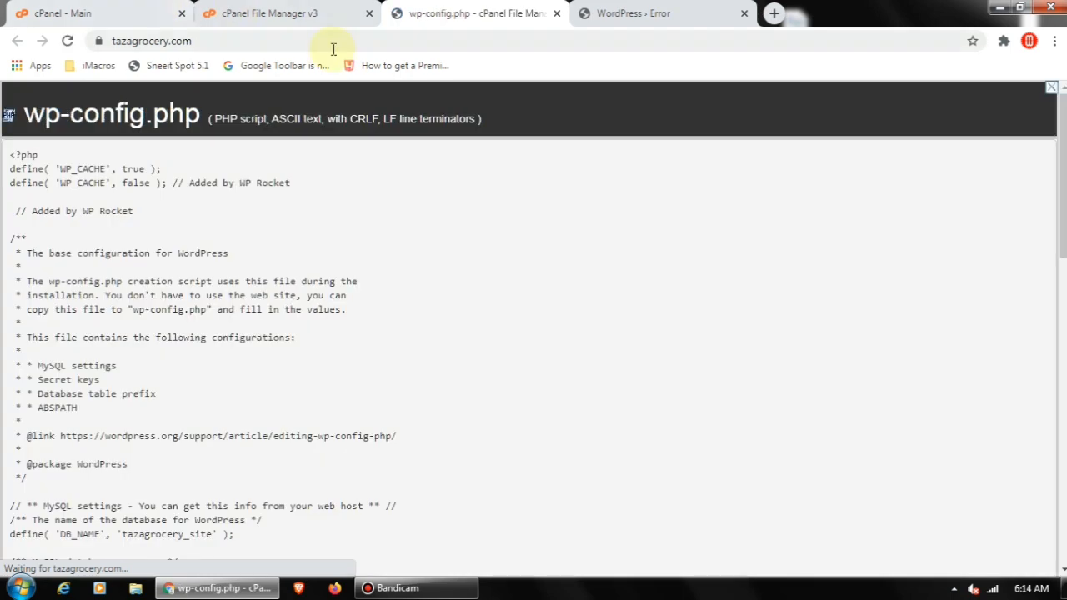
# Examine the MySQL settings, authentication keys and salts, table prefix and debugging section of wp-config.php
pyautogui.scroll(-4, 253, 208)
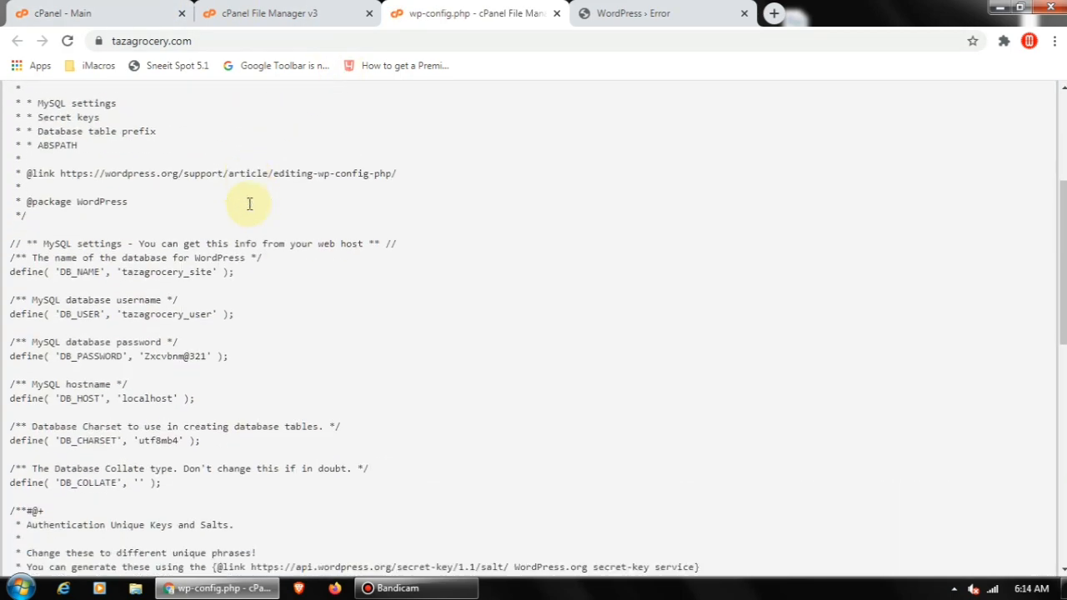
pyautogui.moveTo(46, 249); pyautogui.dragTo(234, 264)
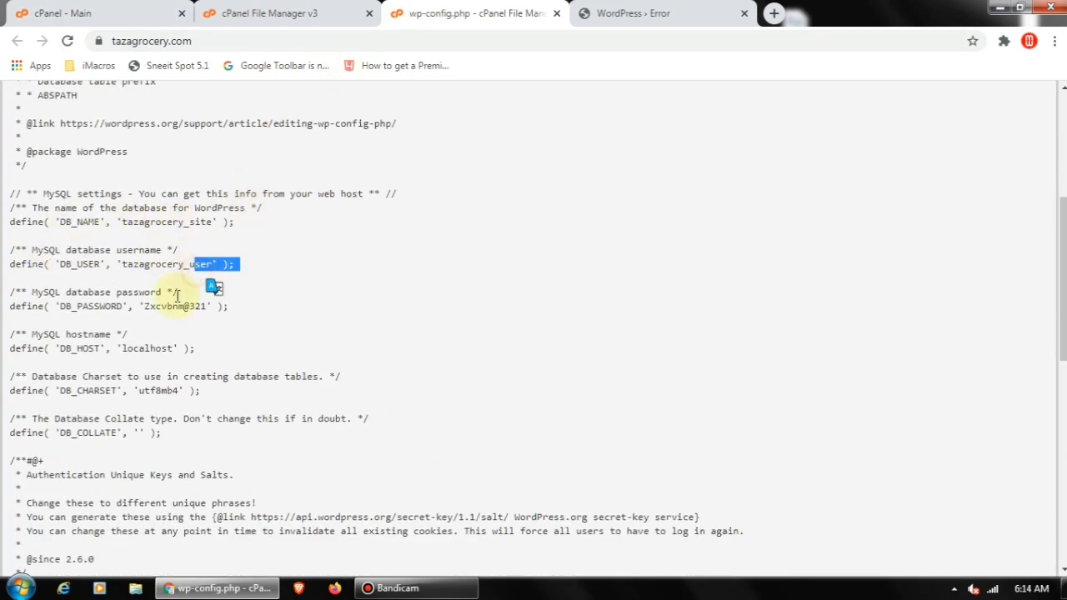
pyautogui.scroll(-5, 174, 298)
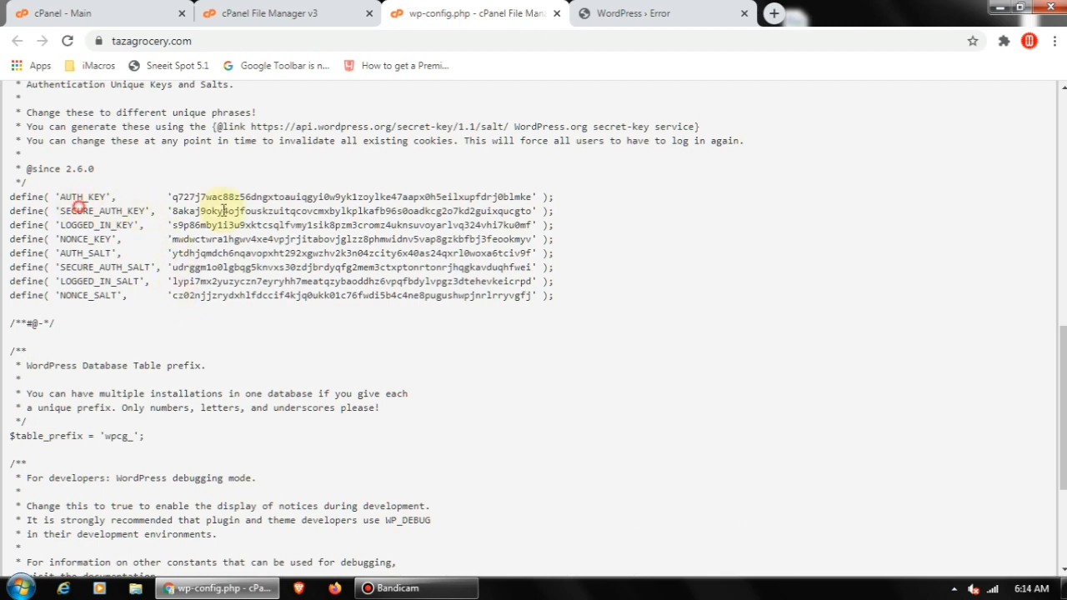
pyautogui.moveTo(78, 211); pyautogui.dragTo(380, 281)
pyautogui.scroll(-2, 379, 277)
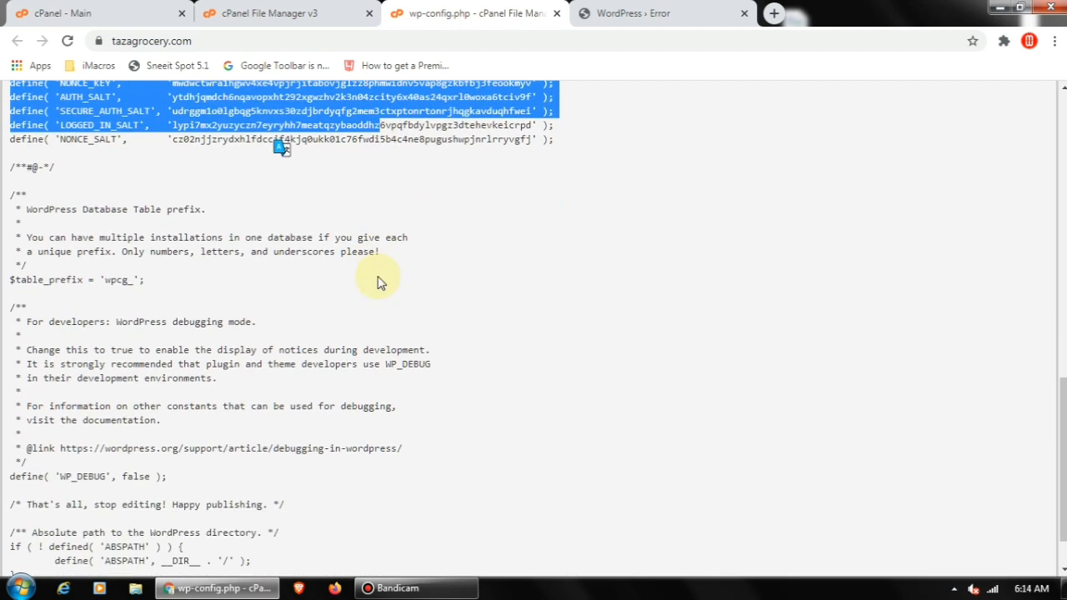
# Finish reading wp-config.php, close it, and open wp-login.php from public_html for viewing
pyautogui.scroll(-1, 377, 282)
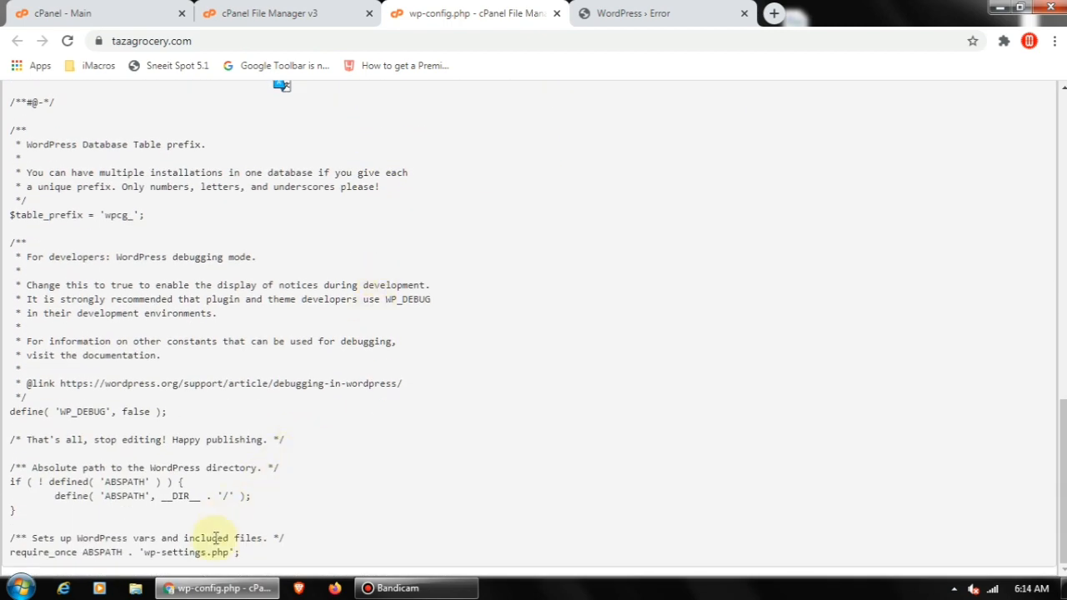
pyautogui.click(558, 14)
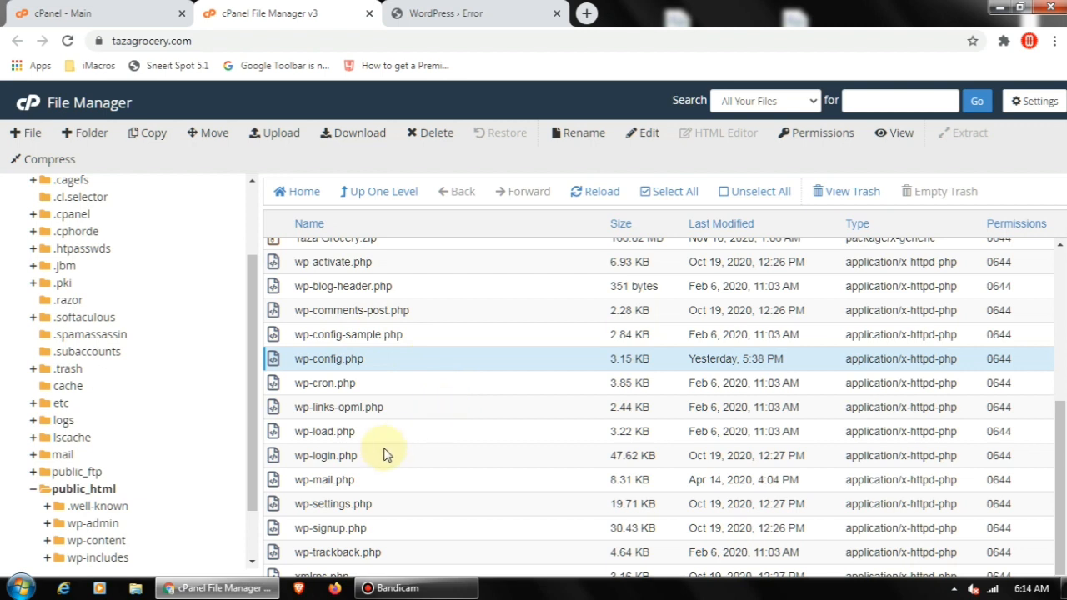
pyautogui.click(327, 457)
pyautogui.rightClick(327, 457)
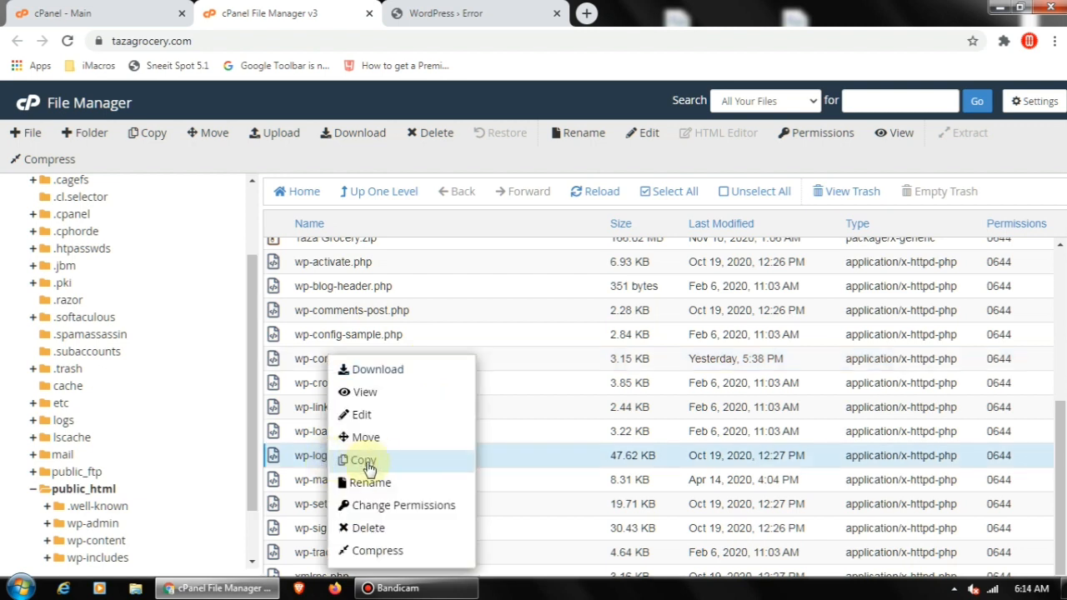
pyautogui.click(367, 393)
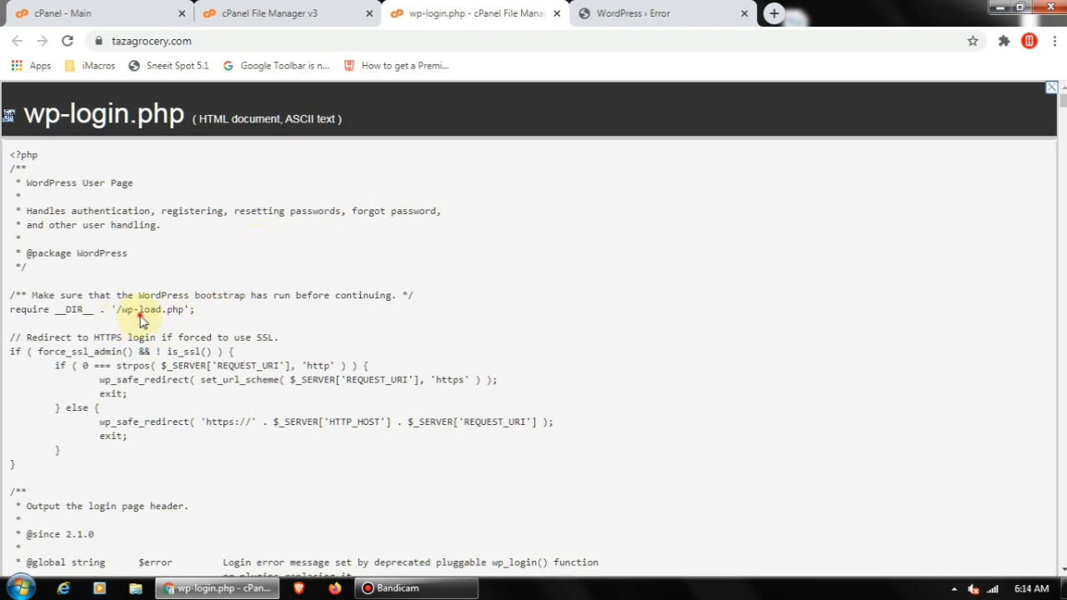
# Examine the wp-login.php code from the wp-load.php bootstrap line and HTTPS redirect through the login page header functions
pyautogui.moveTo(140, 321); pyautogui.dragTo(240, 319)
pyautogui.scroll(-2, 334, 254)
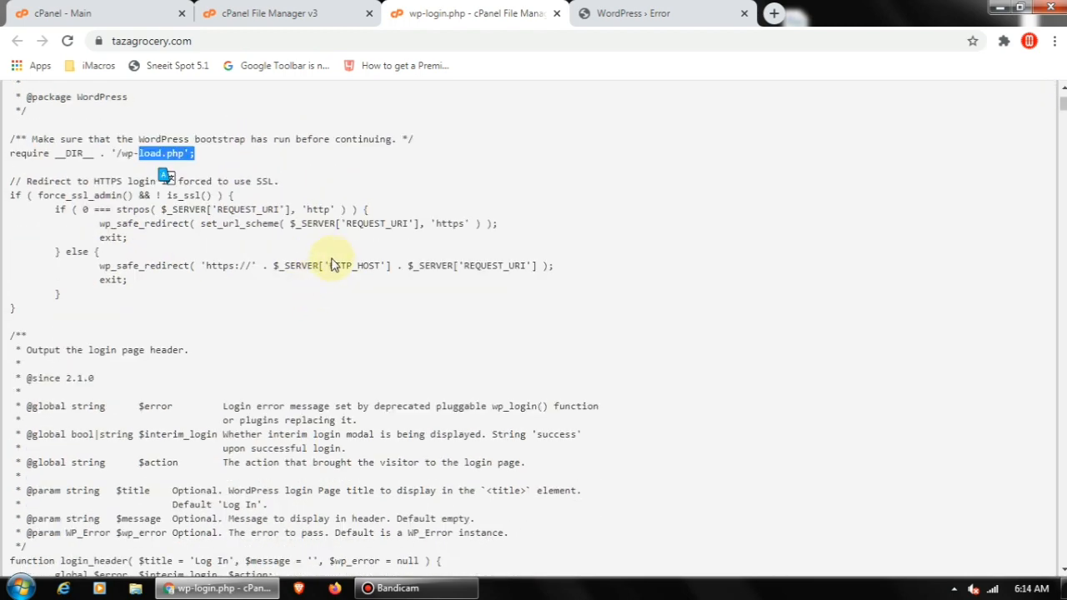
pyautogui.moveTo(331, 265); pyautogui.dragTo(500, 278)
pyautogui.scroll(-1, 496, 278)
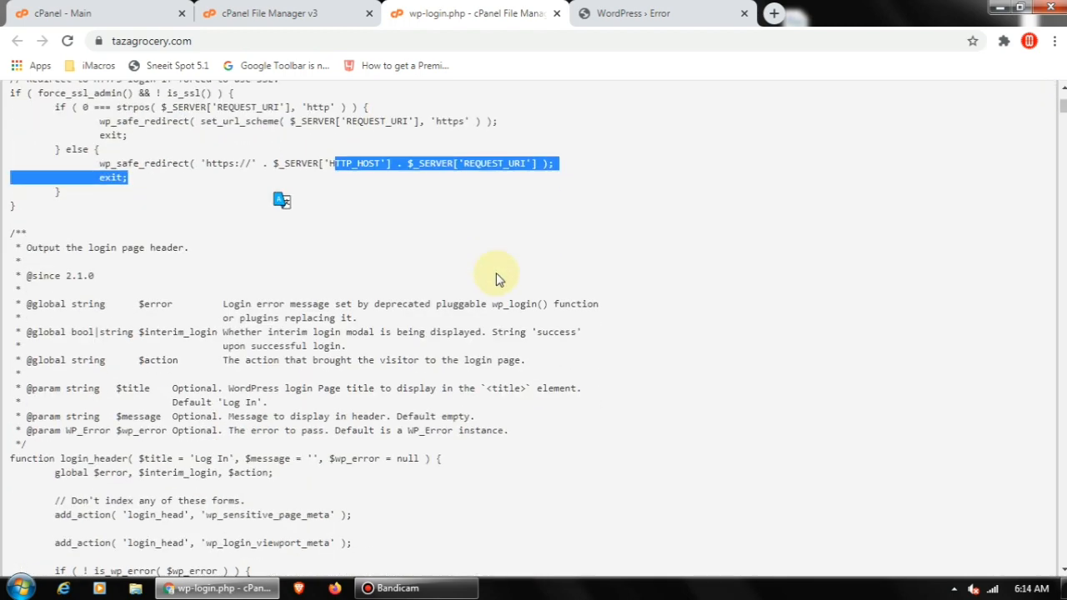
pyautogui.scroll(-3, 496, 273)
pyautogui.moveTo(237, 250); pyautogui.dragTo(306, 231)
pyautogui.scroll(-5, 320, 260)
pyautogui.scroll(-14, 327, 260)
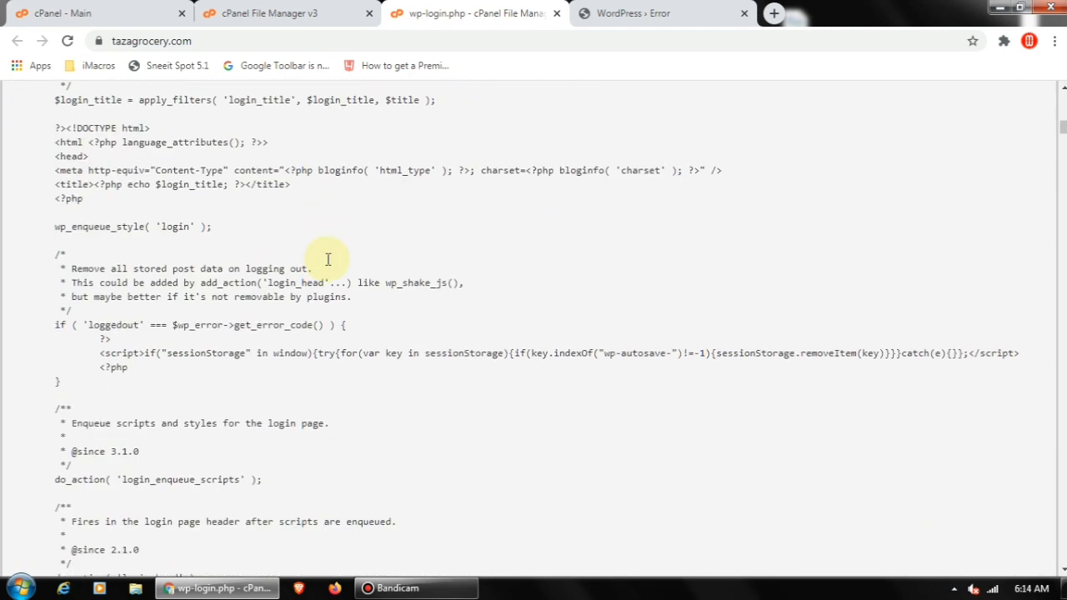
pyautogui.scroll(-12, 328, 265)
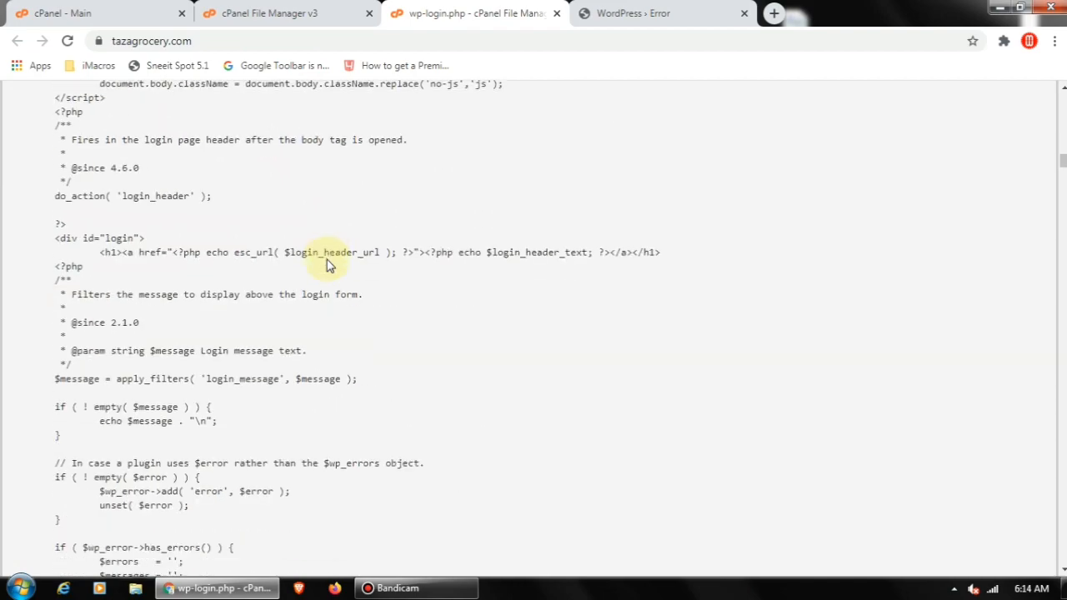
# Inspect the wp_attempt_focus login script near the end of wp-login.php and close the file
pyautogui.moveTo(1064, 190); pyautogui.dragTo(1063, 557)
pyautogui.scroll(5, 680, 352)
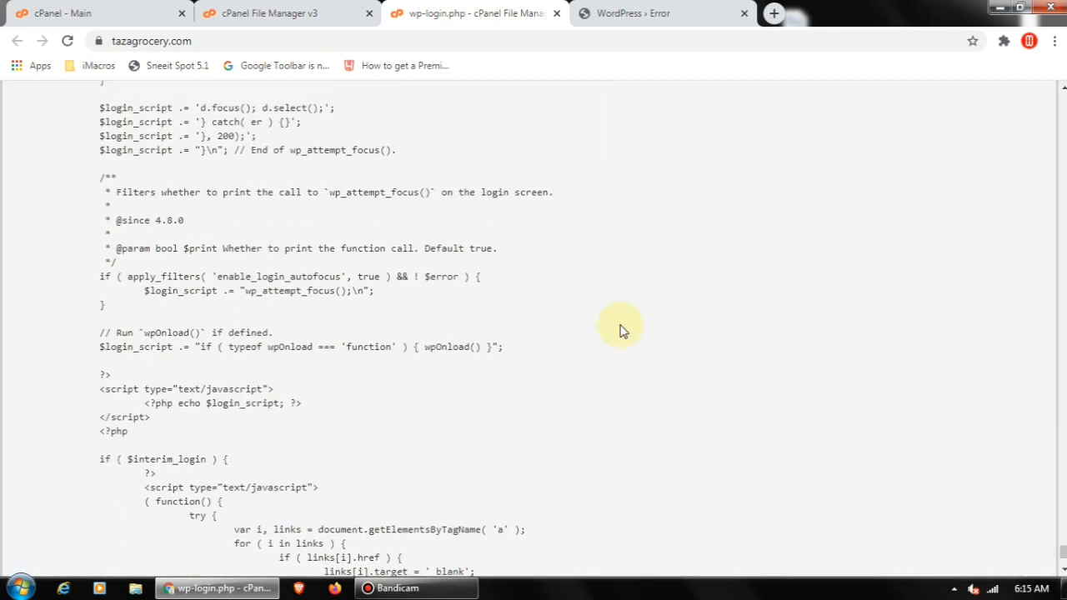
pyautogui.moveTo(154, 296); pyautogui.dragTo(163, 315)
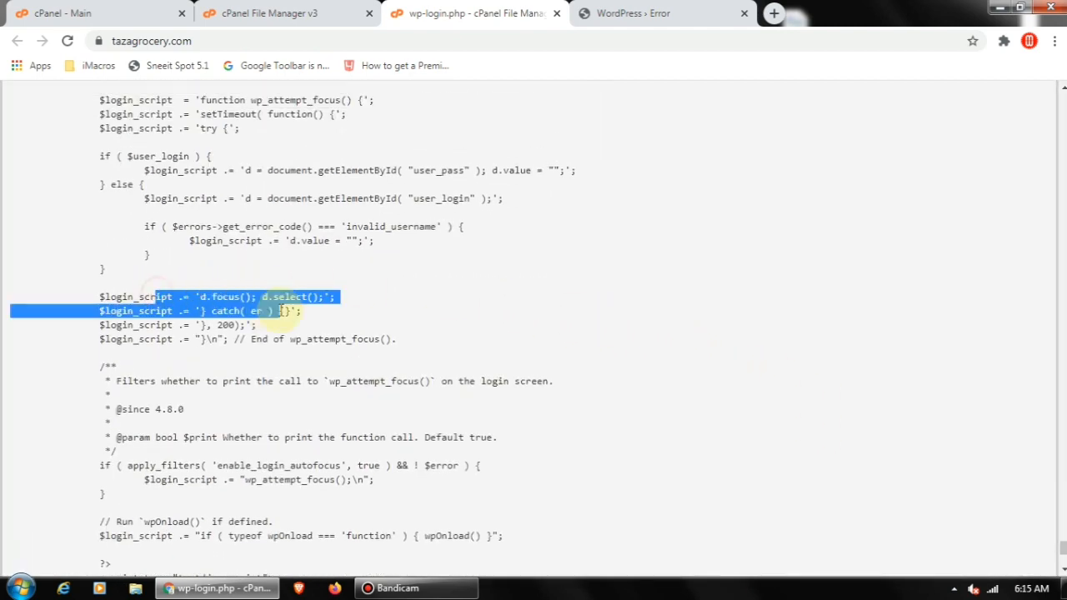
pyautogui.moveTo(275, 327); pyautogui.dragTo(313, 359)
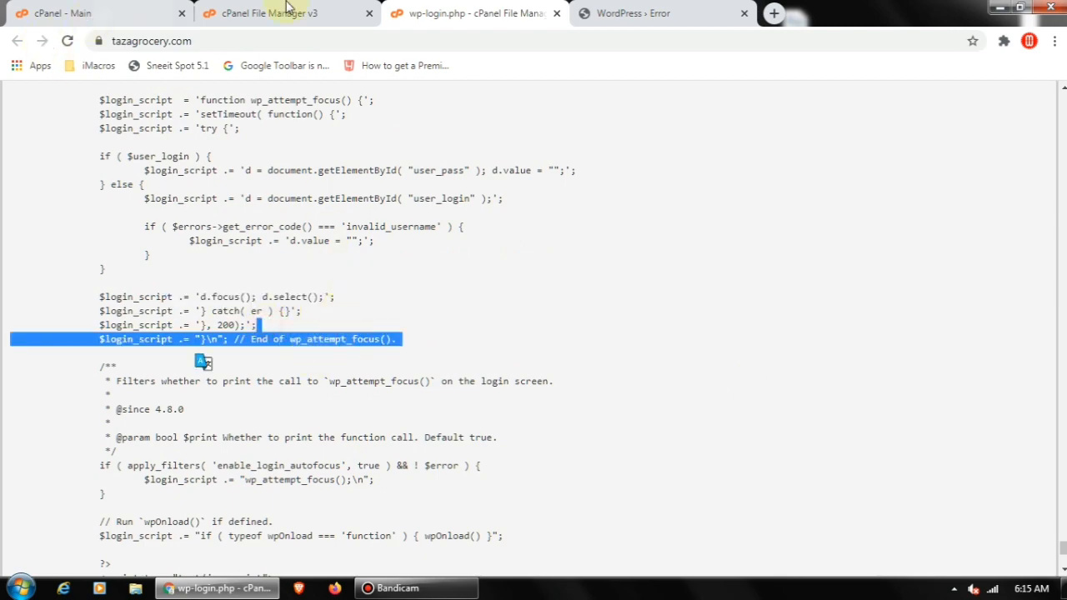
pyautogui.click(558, 13)
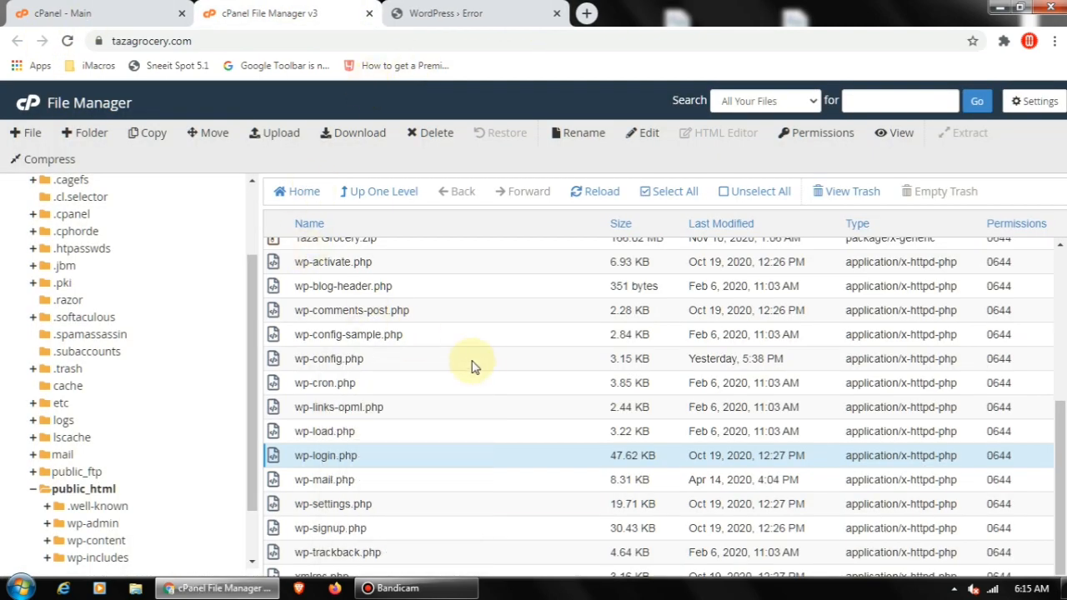
# Look through the public_html file list and open the .htaccess file for viewing
pyautogui.scroll(3, 488, 362)
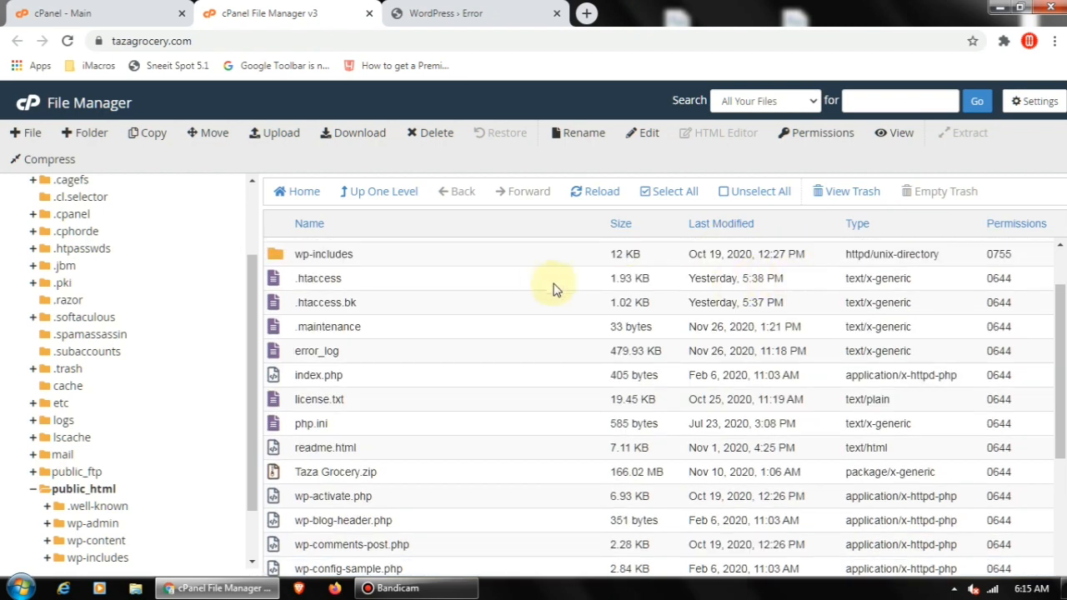
pyautogui.scroll(2, 715, 249)
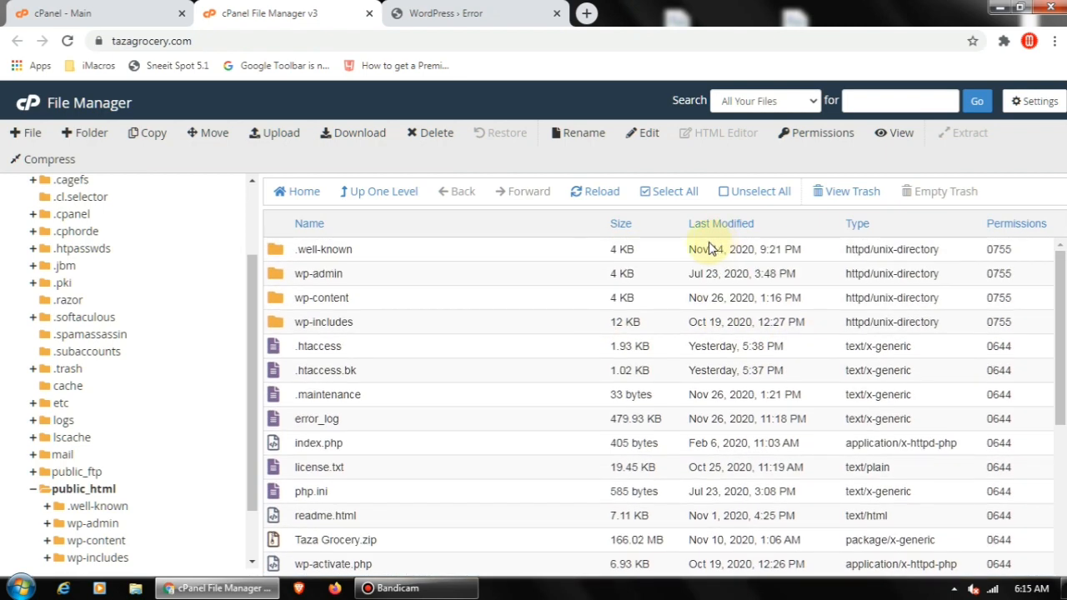
pyautogui.scroll(-2, 395, 411)
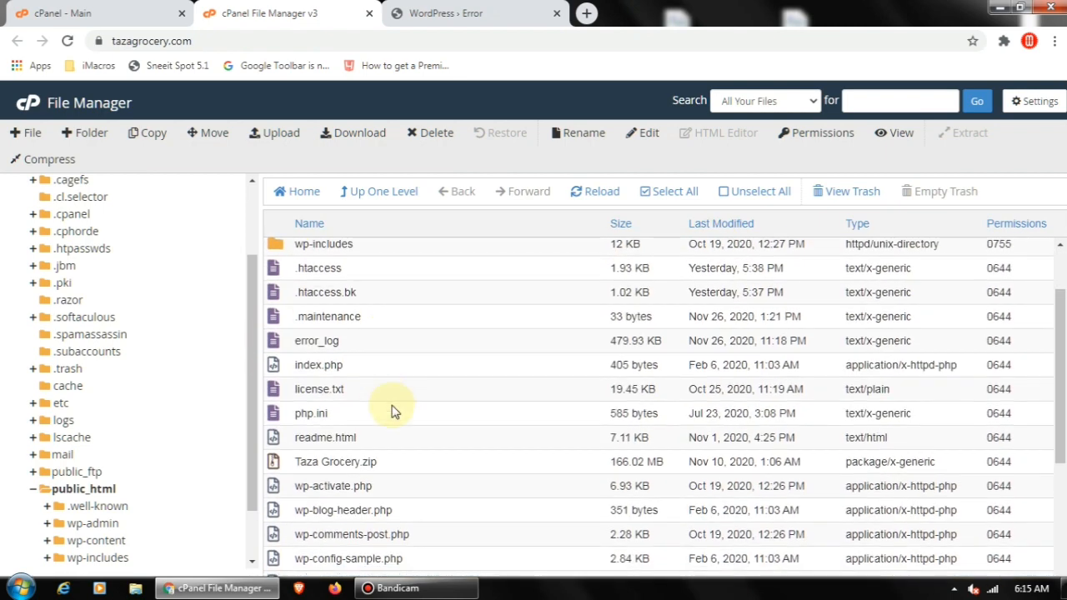
pyautogui.scroll(-2, 386, 407)
pyautogui.scroll(2, 388, 407)
pyautogui.rightClick(303, 268)
pyautogui.click(355, 313)
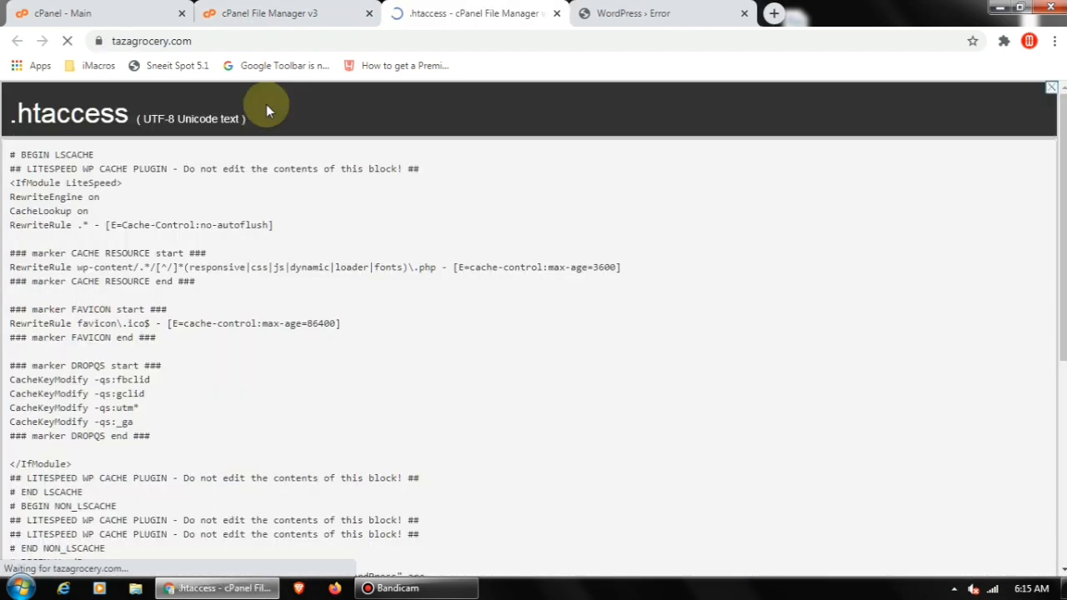
# Examine the LiteSpeed cache, WordPress rewrite and PHP handler rules in .htaccess, and close the file
pyautogui.moveTo(55, 159); pyautogui.dragTo(157, 165)
pyautogui.moveTo(262, 170); pyautogui.dragTo(273, 170)
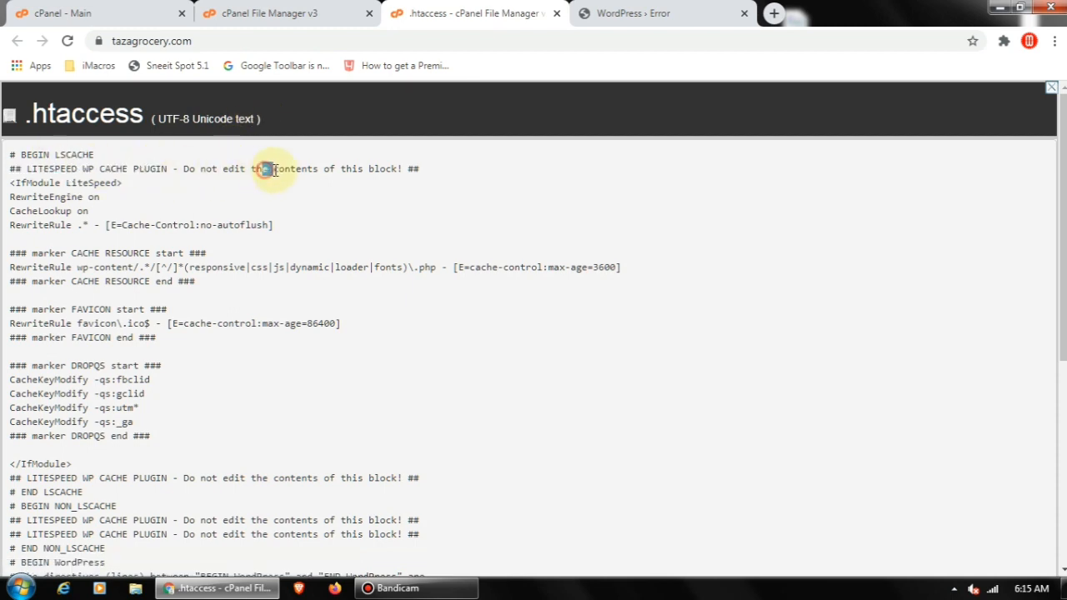
pyautogui.moveTo(78, 180); pyautogui.dragTo(144, 183)
pyautogui.click(75, 213)
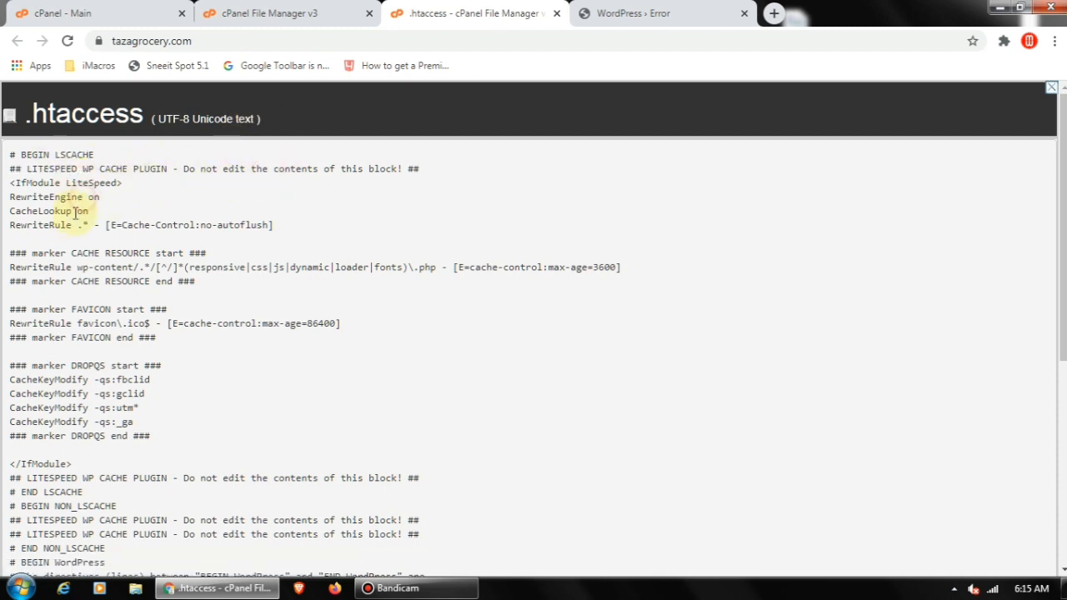
pyautogui.scroll(-1, 190, 254)
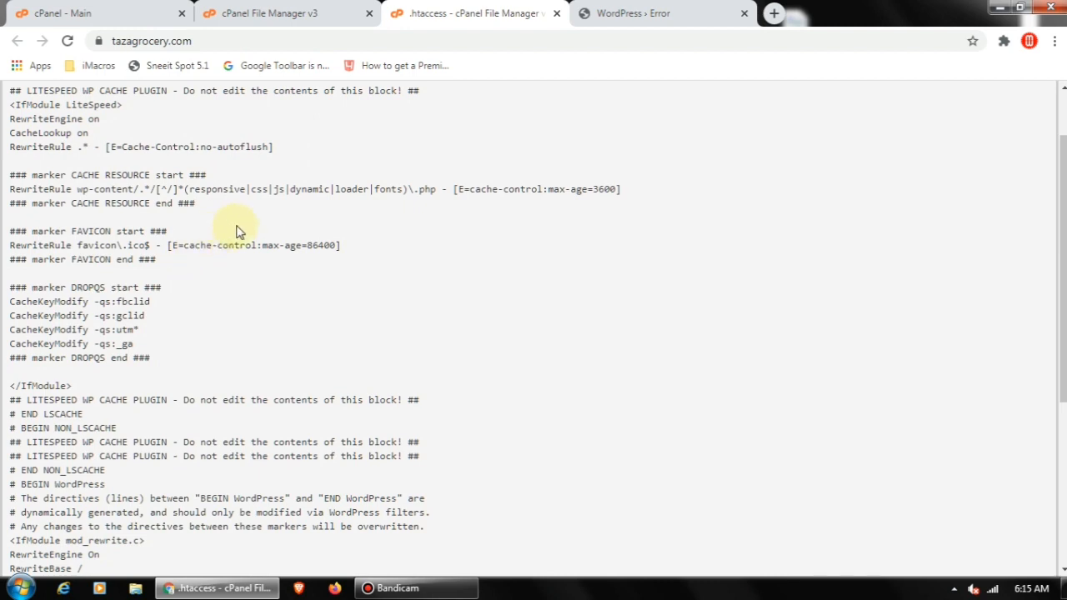
pyautogui.moveTo(315, 189); pyautogui.dragTo(364, 189)
pyautogui.moveTo(135, 246); pyautogui.dragTo(122, 343)
pyautogui.scroll(-2, 284, 321)
pyautogui.moveTo(104, 246); pyautogui.dragTo(143, 385)
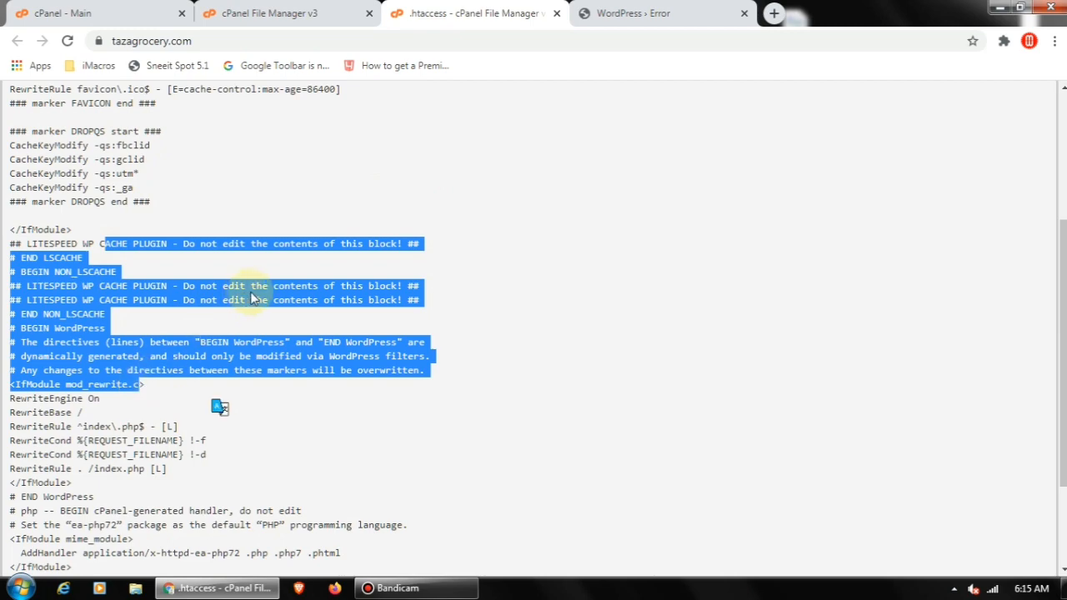
pyautogui.scroll(-2, 255, 299)
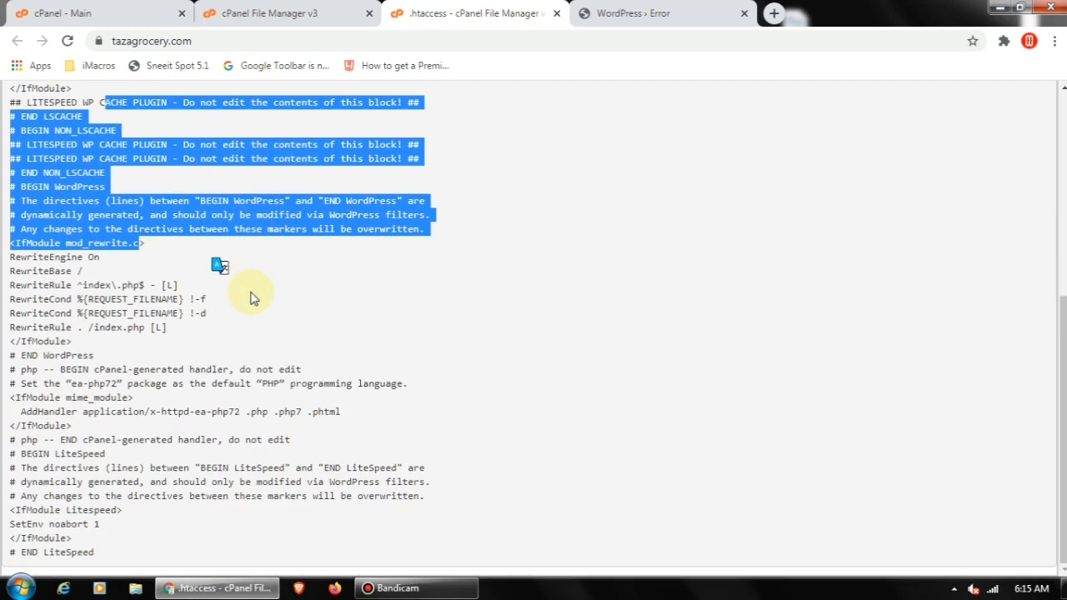
pyautogui.moveTo(31, 257); pyautogui.dragTo(111, 262)
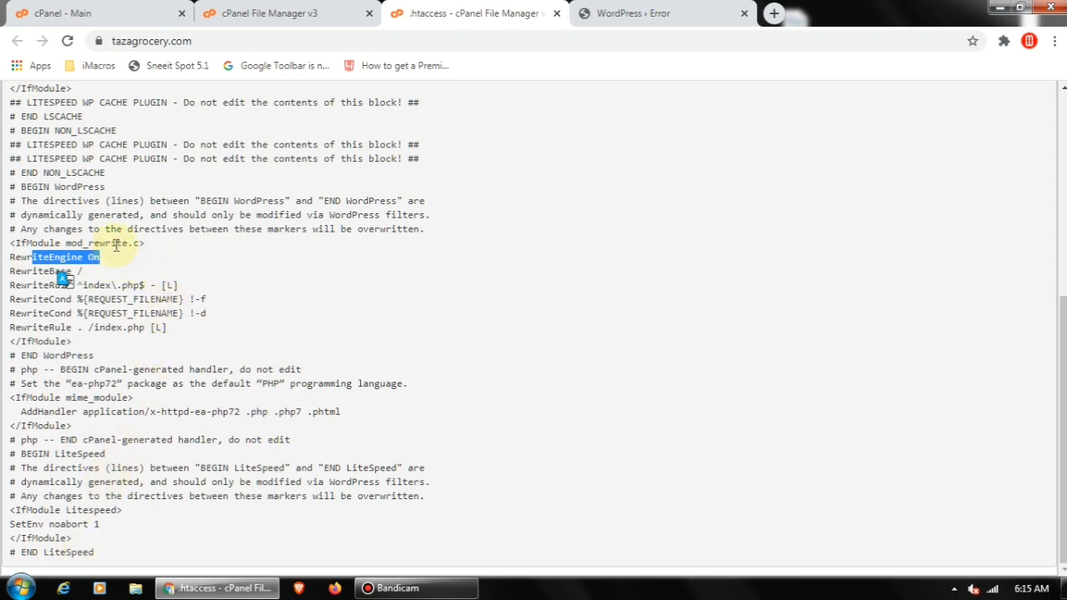
pyautogui.scroll(3, 115, 242)
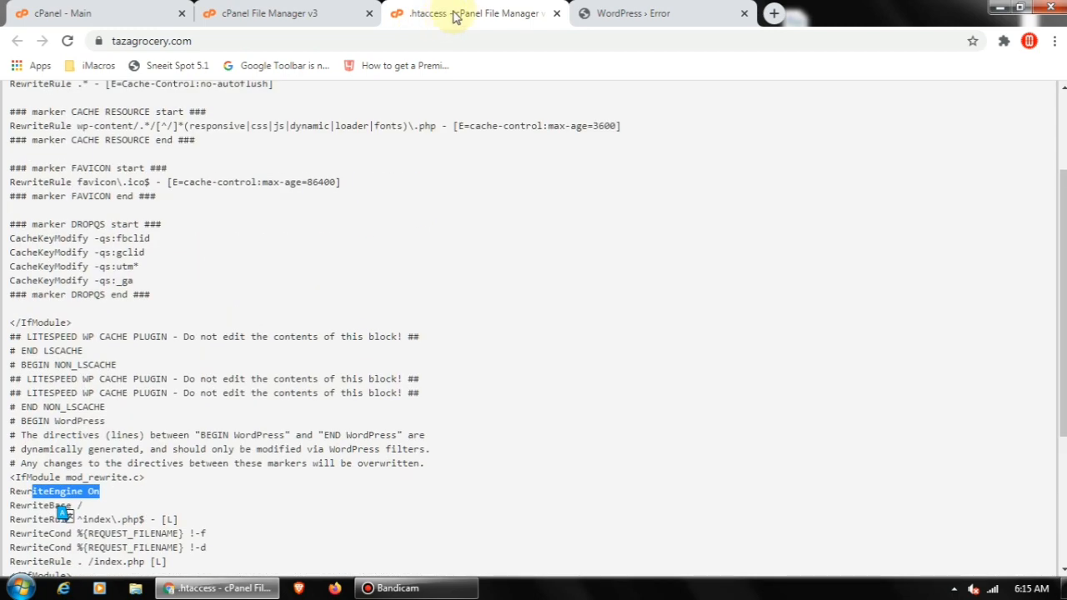
pyautogui.click(556, 14)
# Open the wp-content folder inside public_html and check the autoptimize folder within its cache folder
pyautogui.scroll(2, 436, 376)
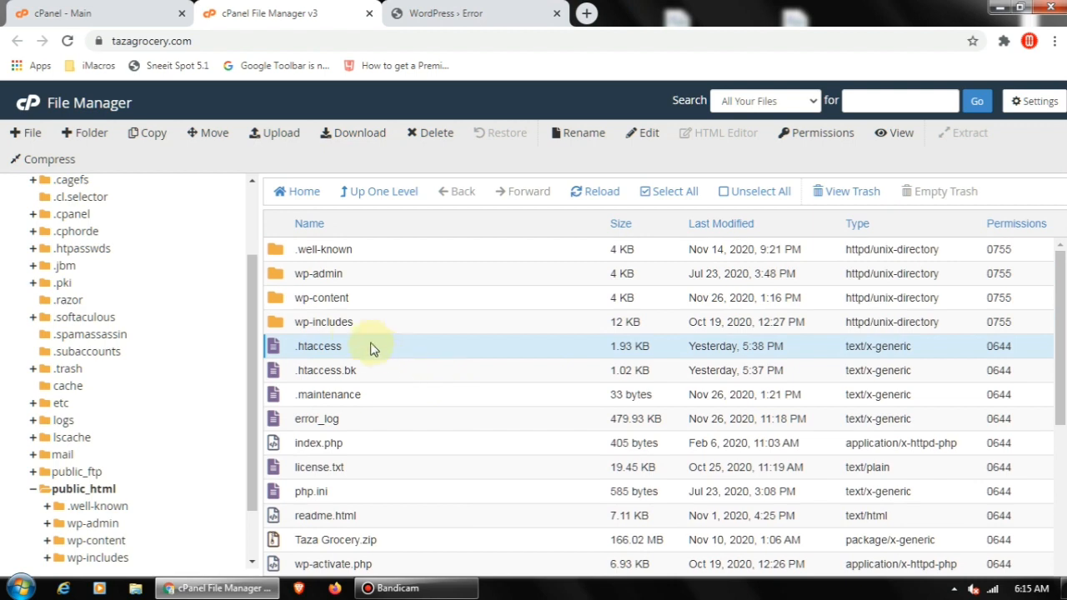
pyautogui.scroll(-2, 178, 438)
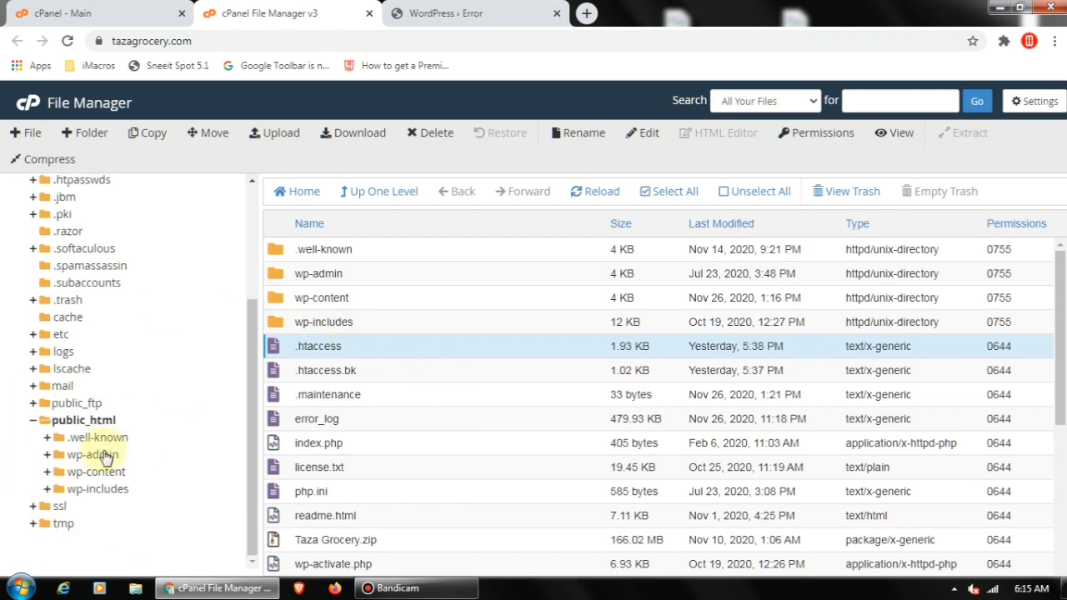
pyautogui.click(102, 475)
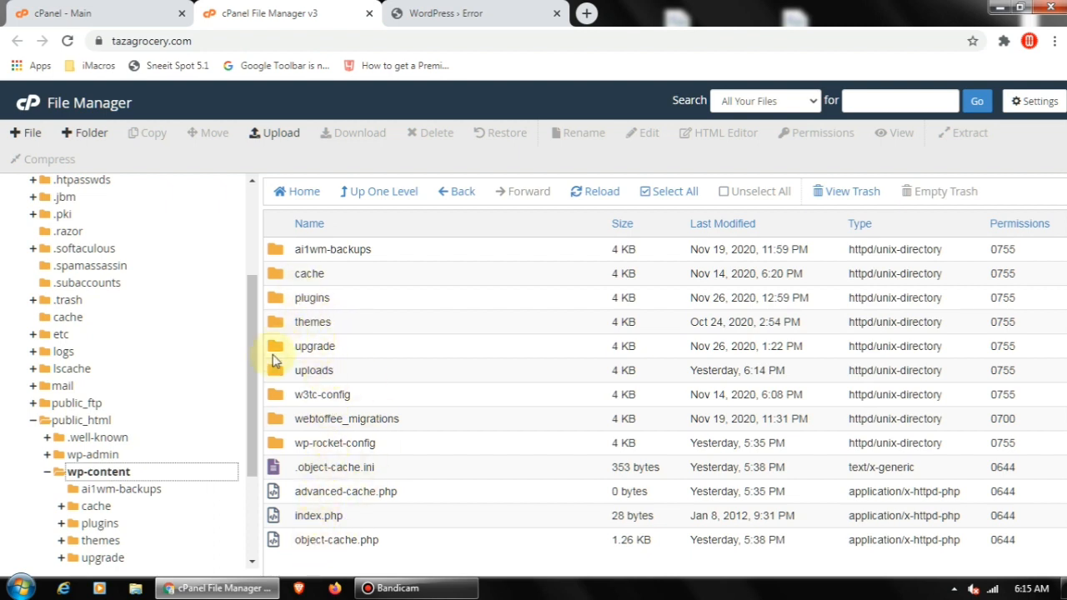
pyautogui.scroll(-2, 195, 470)
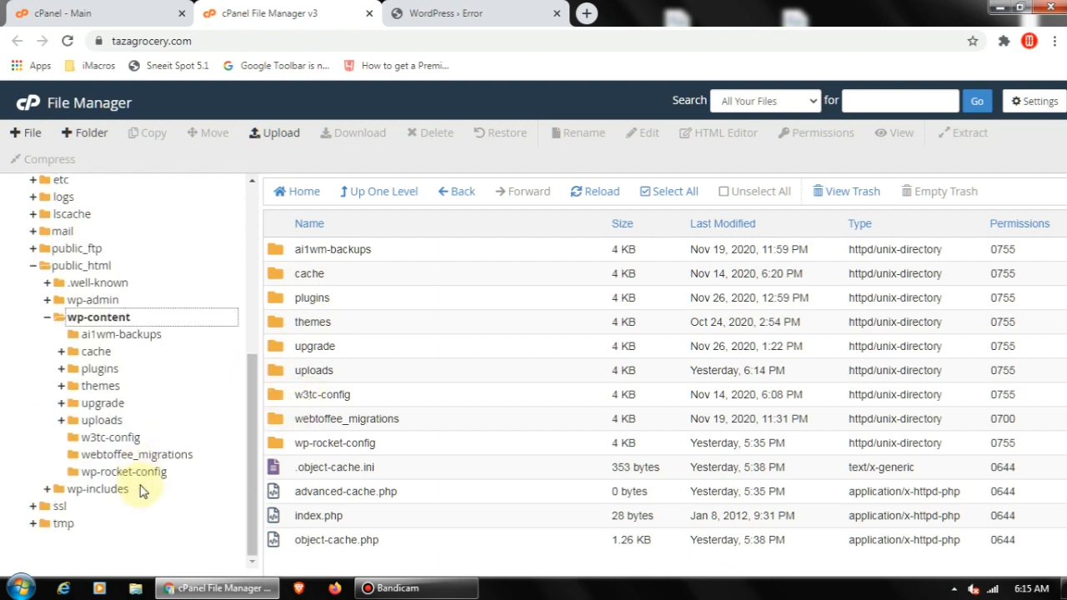
pyautogui.click(97, 352)
pyautogui.click(99, 385)
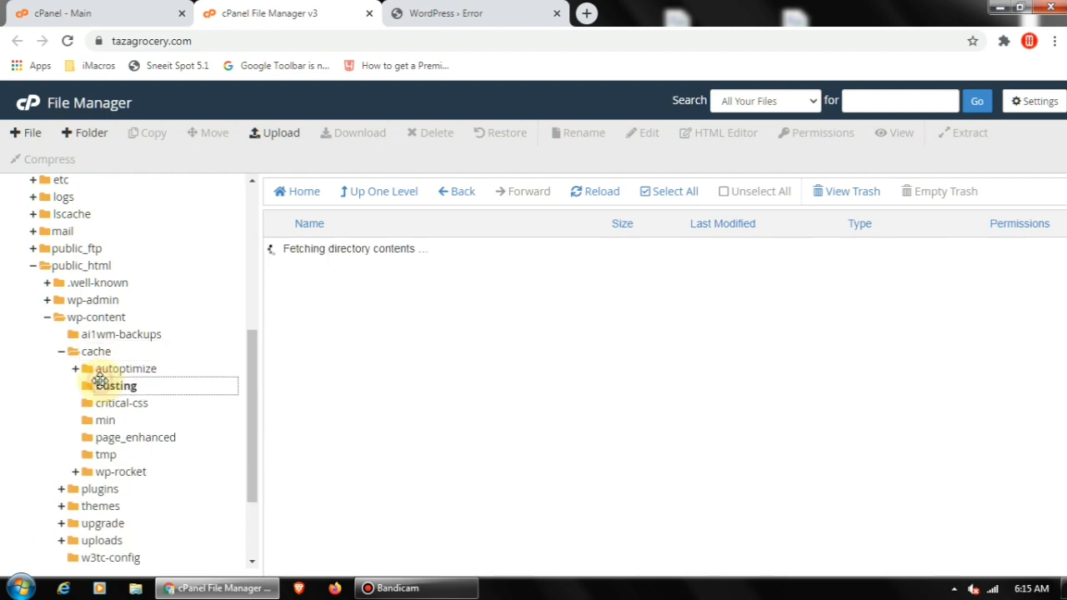
pyautogui.click(102, 372)
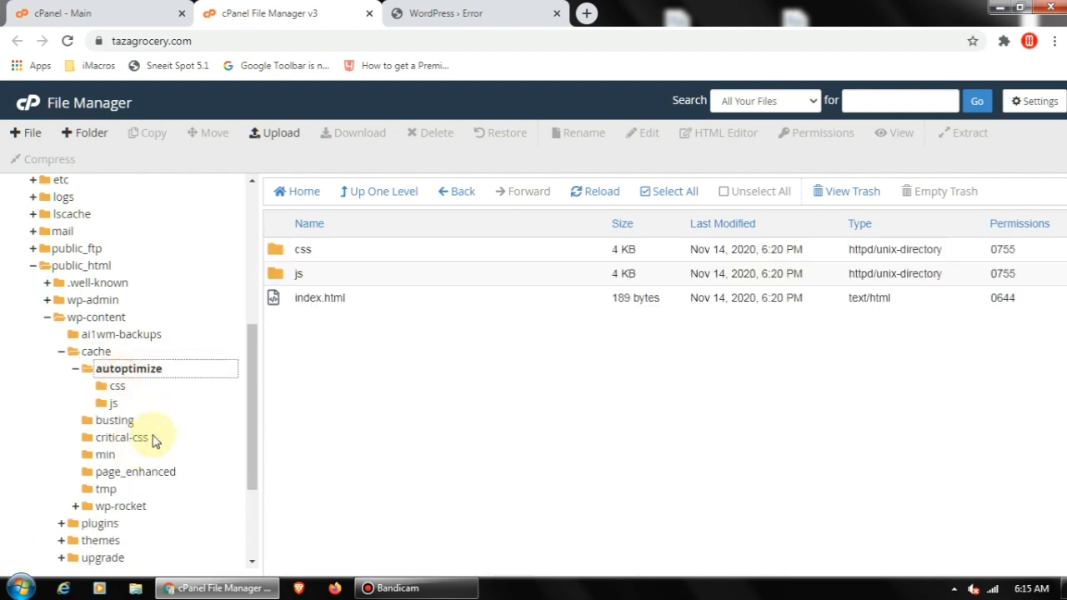
# Collapse the cache folder and look through the plugins folder, including the insert-headers-and-footers plugin
pyautogui.click(62, 352)
pyautogui.click(101, 370)
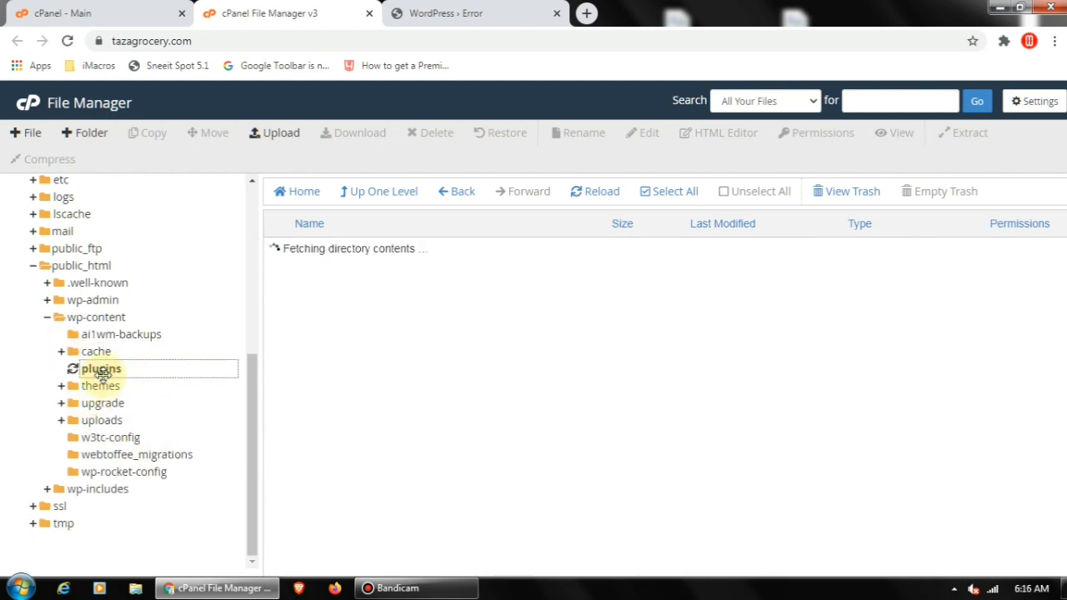
pyautogui.scroll(-3, 309, 381)
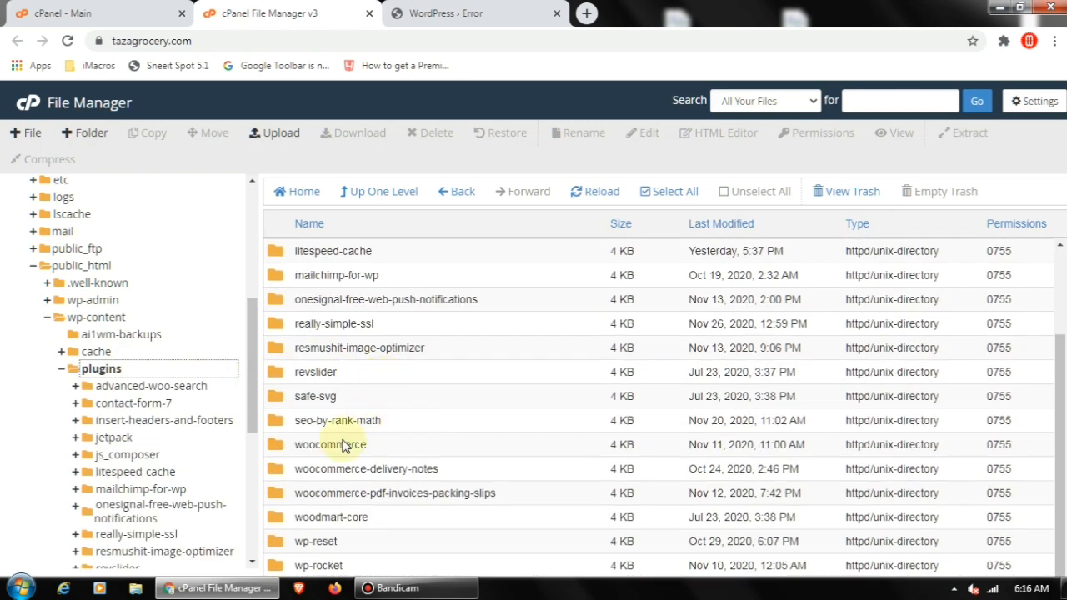
pyautogui.click(140, 421)
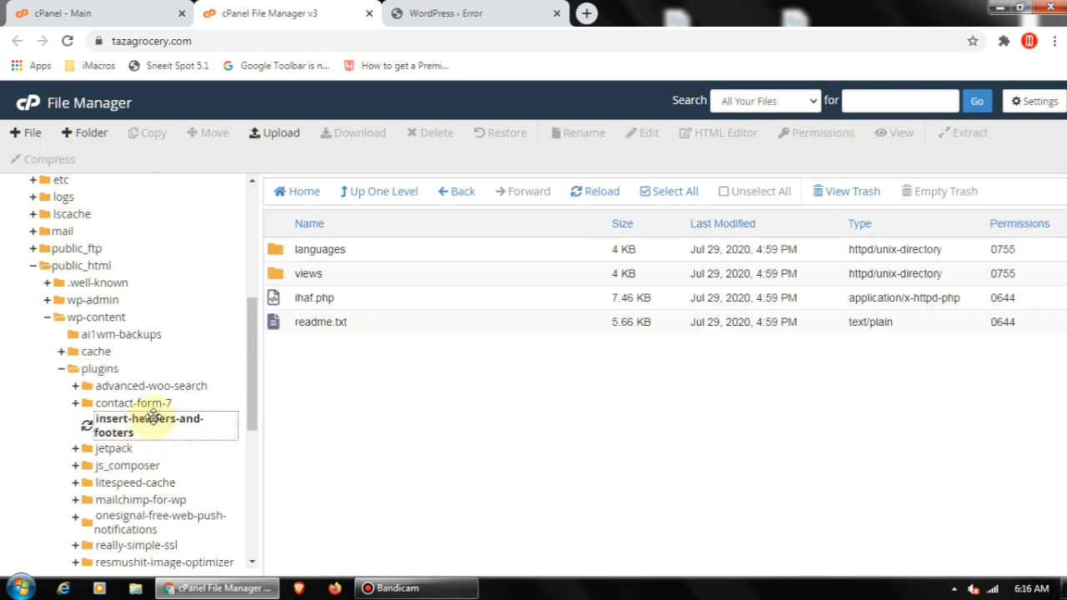
pyautogui.click(100, 370)
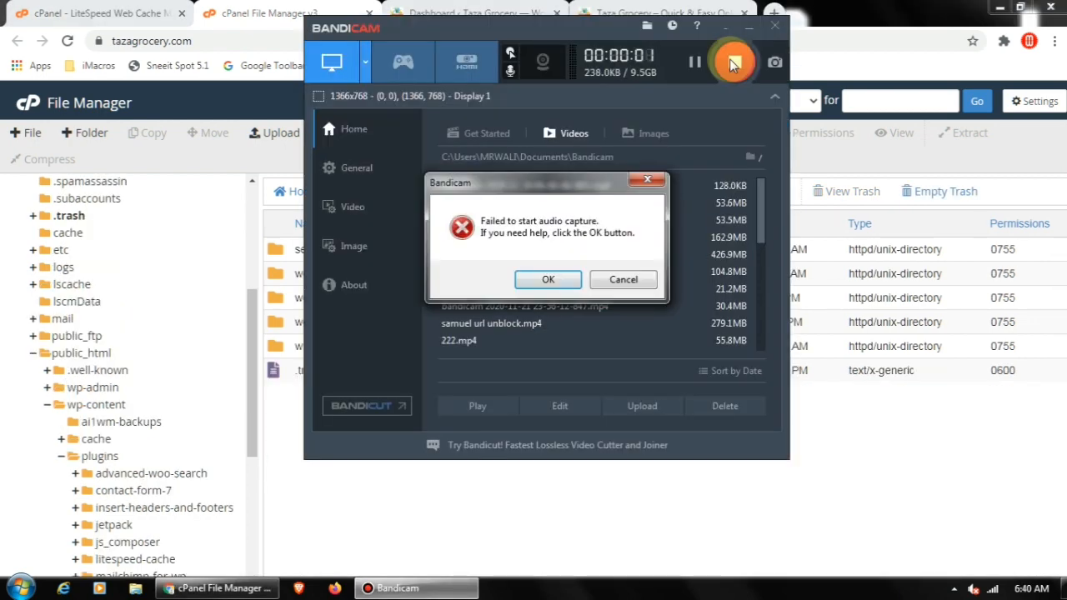
pyautogui.click(648, 179)
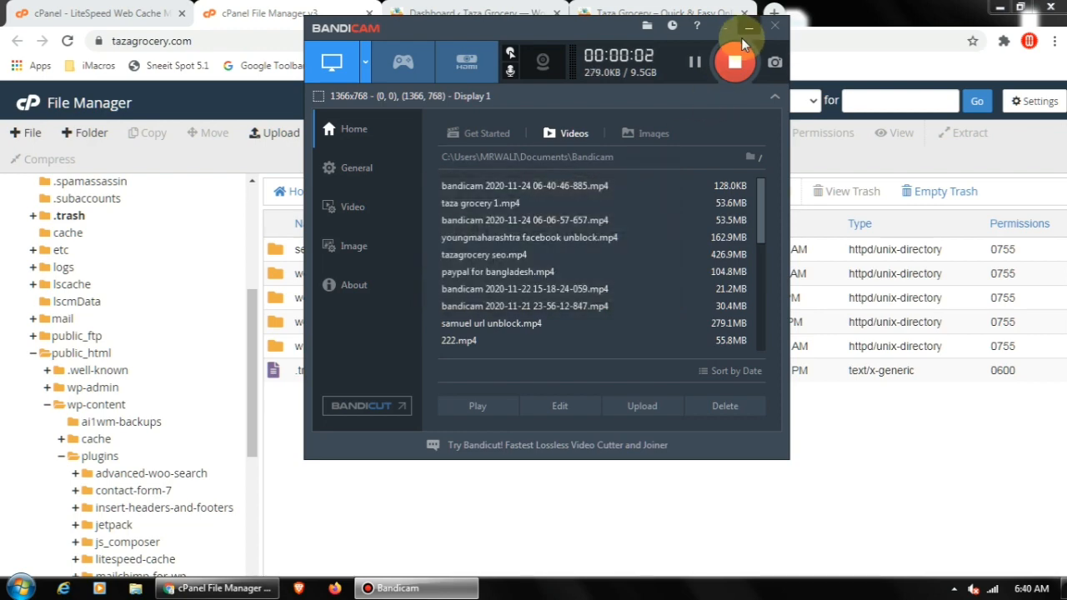
pyautogui.click(748, 28)
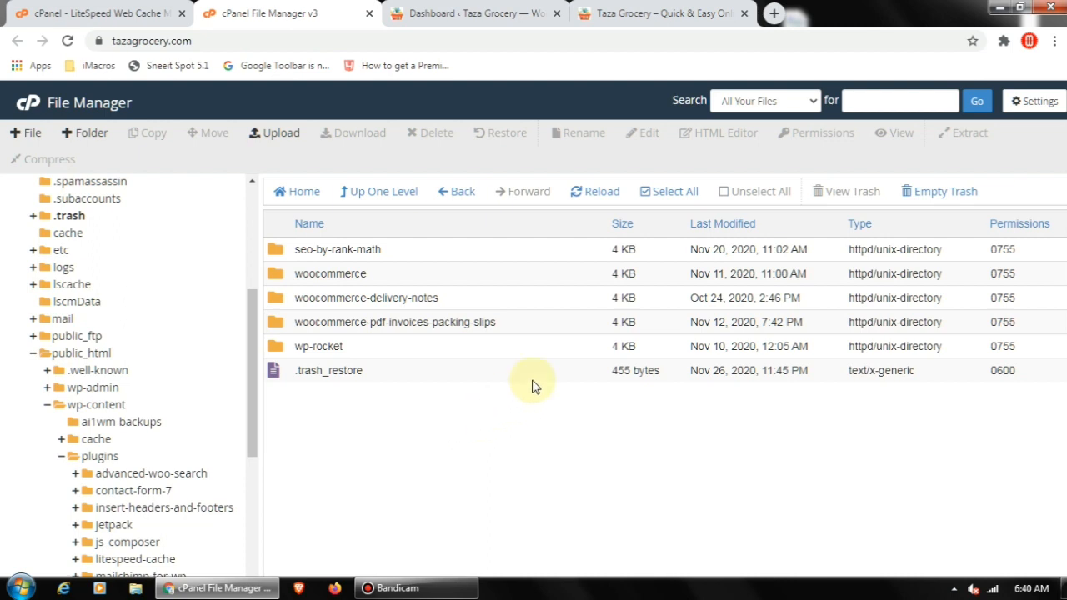
# Open the plugins folder inside wp-content to check its contents, and view the trash
pyautogui.moveTo(257, 350); pyautogui.dragTo(258, 415)
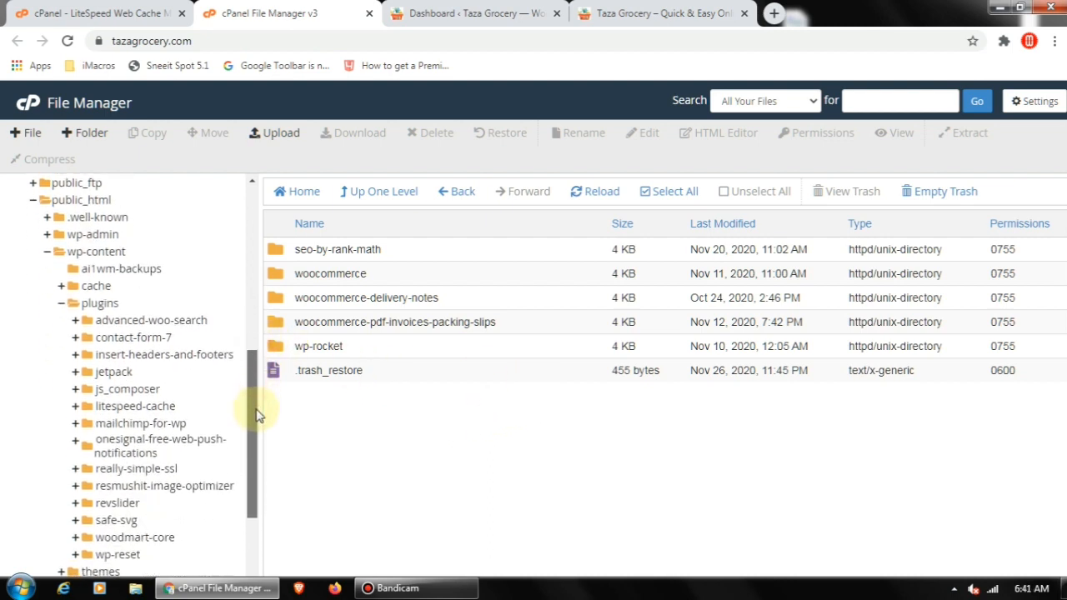
pyautogui.click(113, 251)
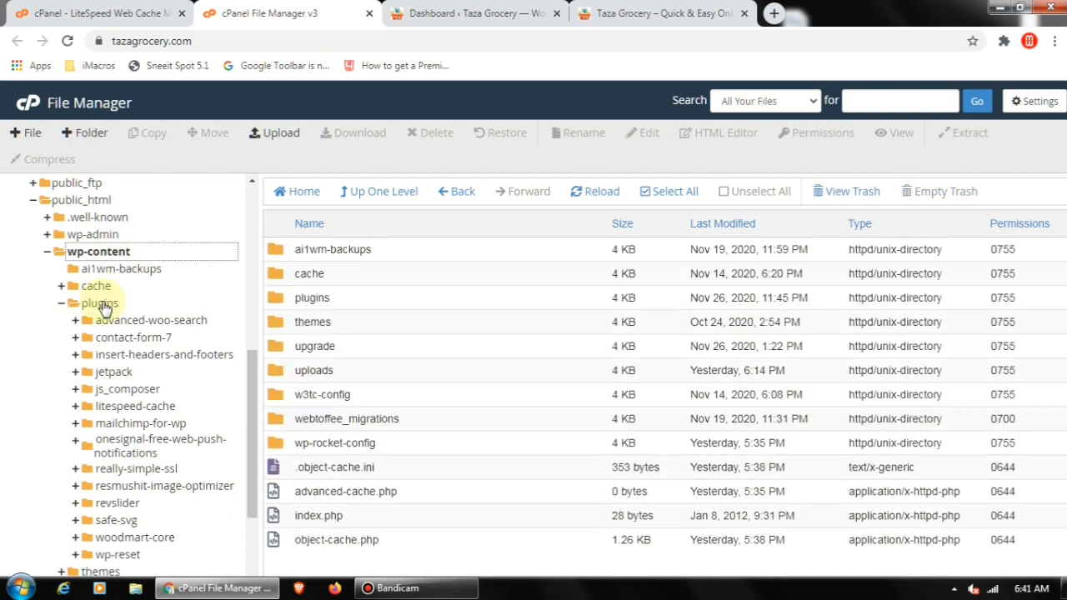
pyautogui.click(100, 304)
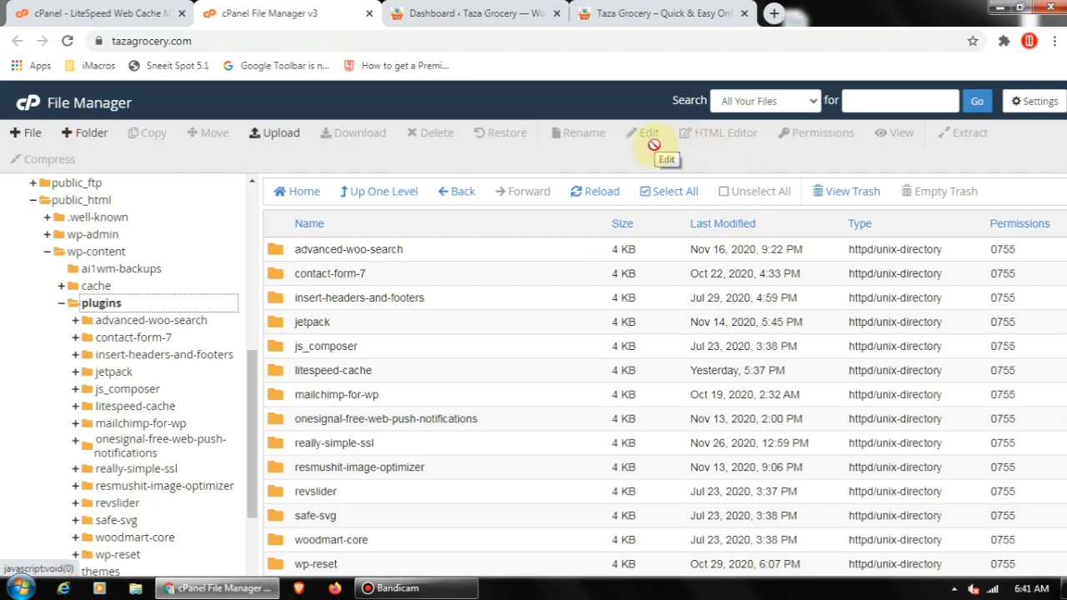
pyautogui.click(850, 191)
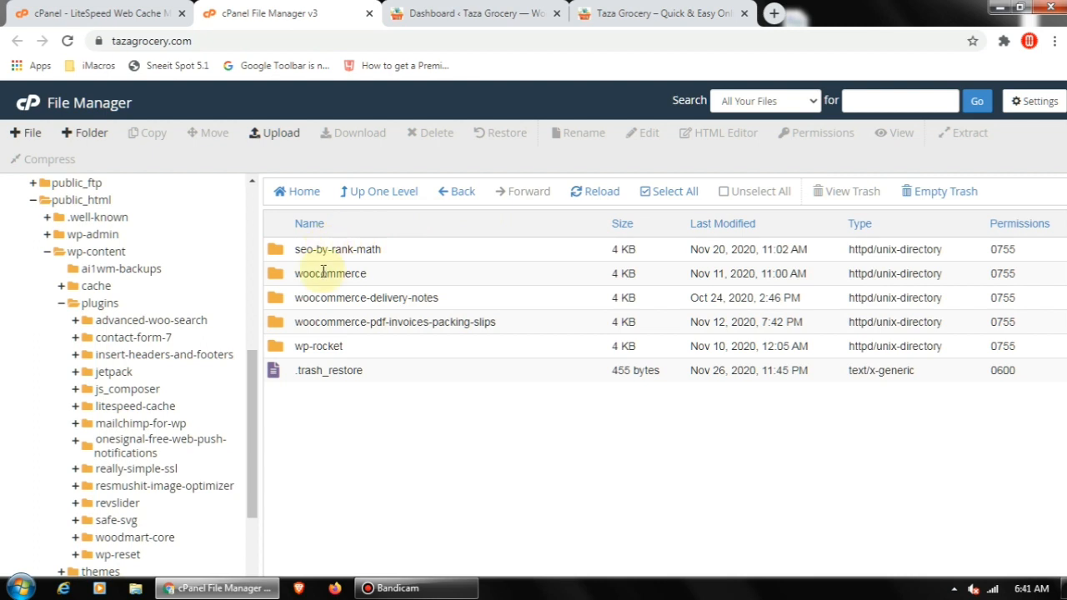
# Examine the trashed seo-by-rank-math, woocommerce, woocommerce-delivery-notes and woocommerce-pdf-invoices-packing-slips plugin folders
pyautogui.click(390, 259)
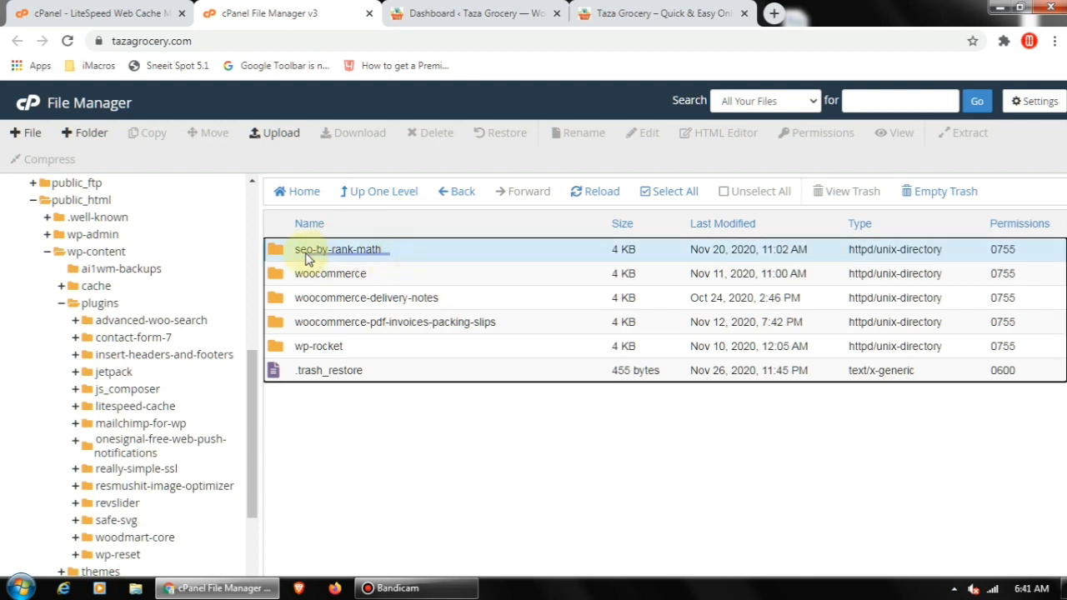
pyautogui.click(404, 404)
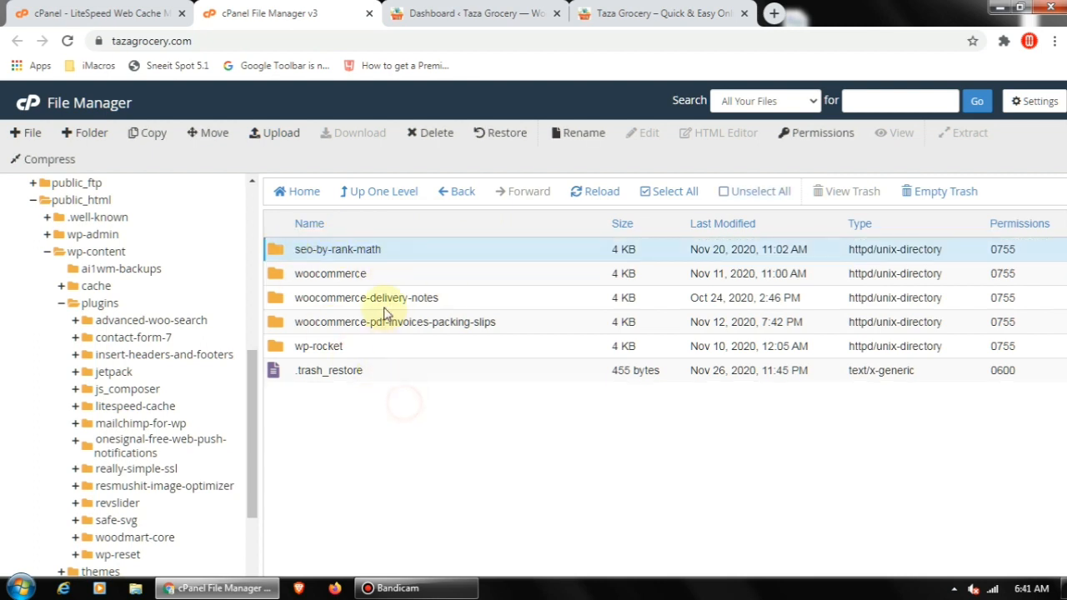
pyautogui.moveTo(380, 284); pyautogui.dragTo(292, 281)
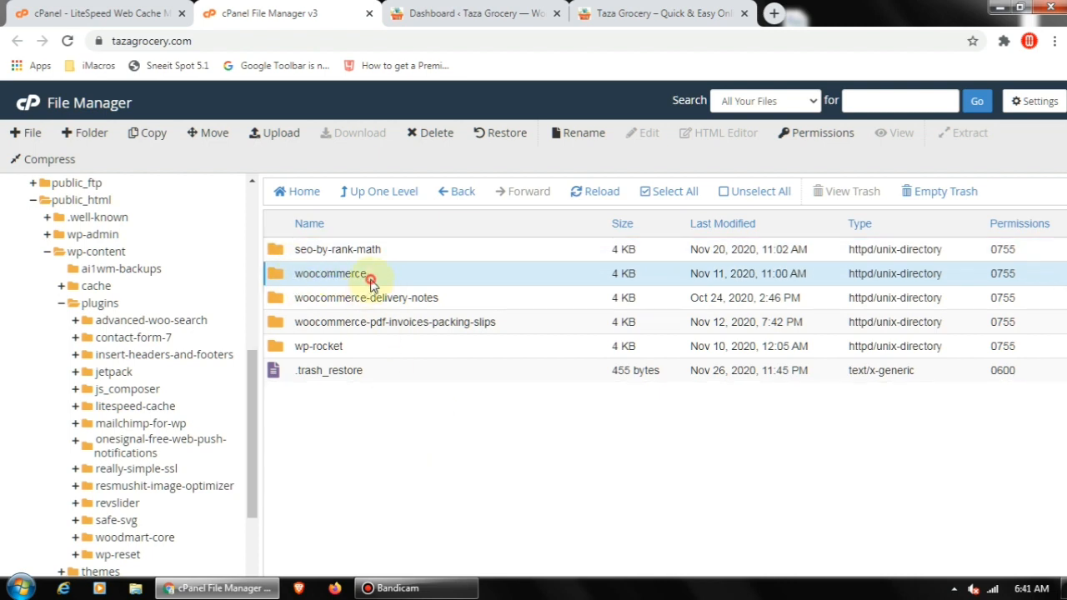
pyautogui.moveTo(371, 281); pyautogui.dragTo(351, 287)
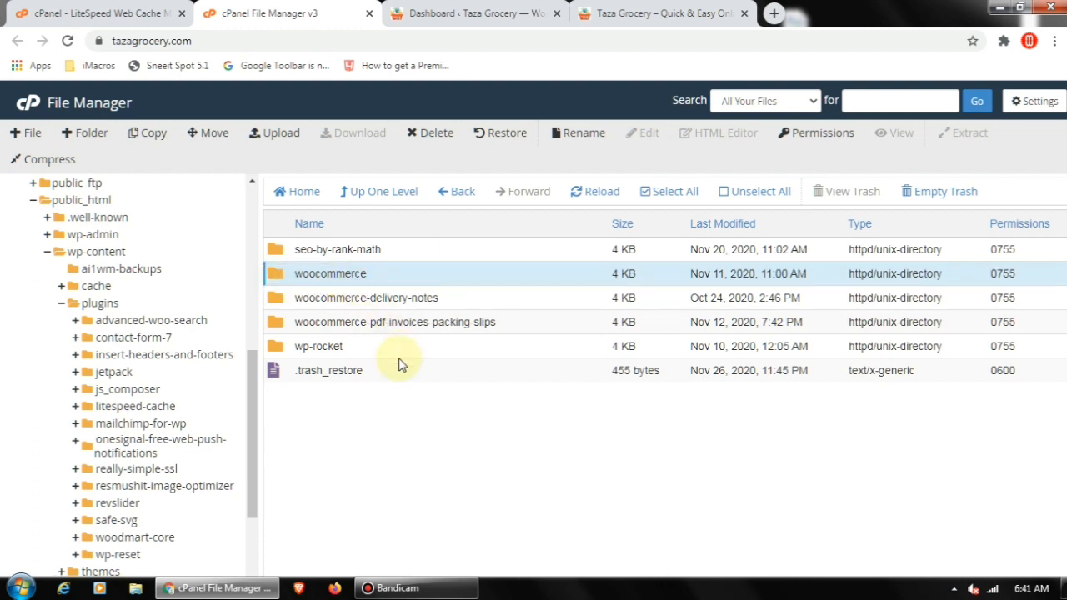
pyautogui.moveTo(442, 301)
pyautogui.mouseDown()
pyautogui.moveTo(297, 310)
pyautogui.moveTo(444, 298)
pyautogui.mouseUp()
pyautogui.click(457, 422)
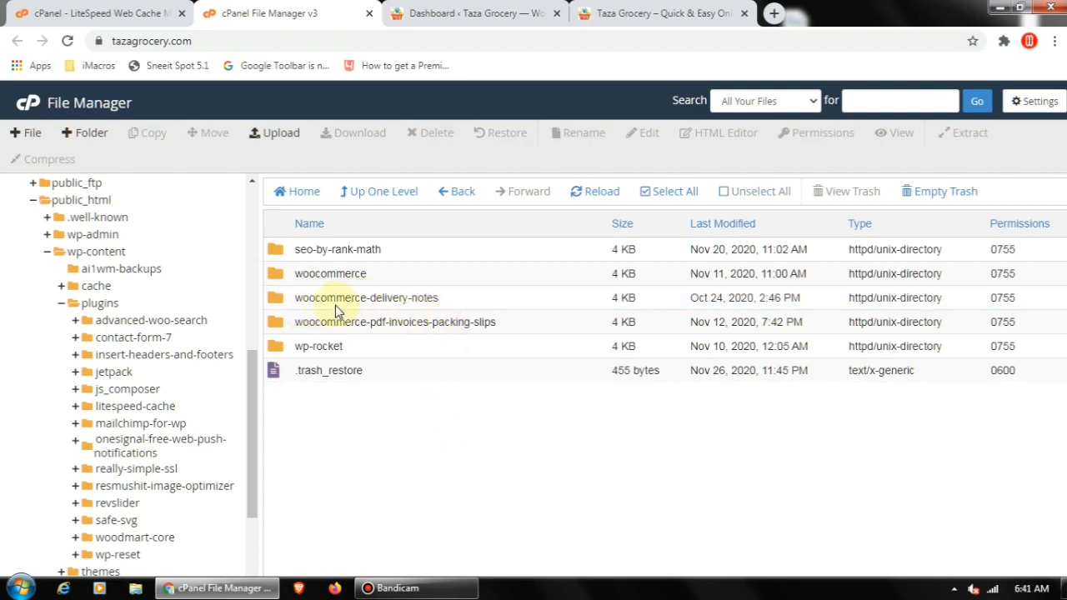
pyautogui.moveTo(496, 319); pyautogui.dragTo(305, 331)
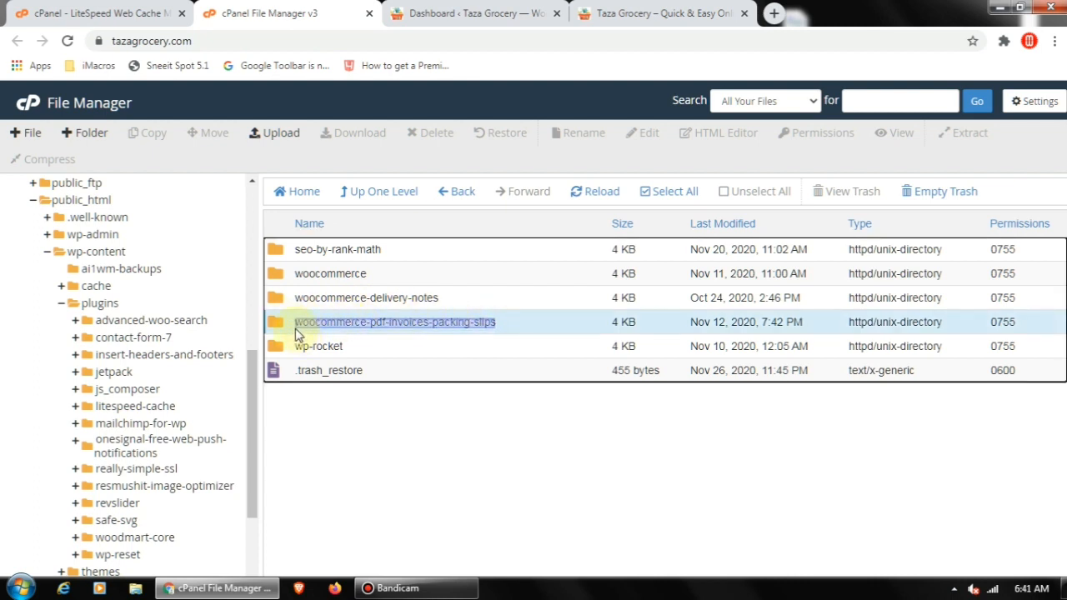
pyautogui.moveTo(298, 334); pyautogui.dragTo(436, 433)
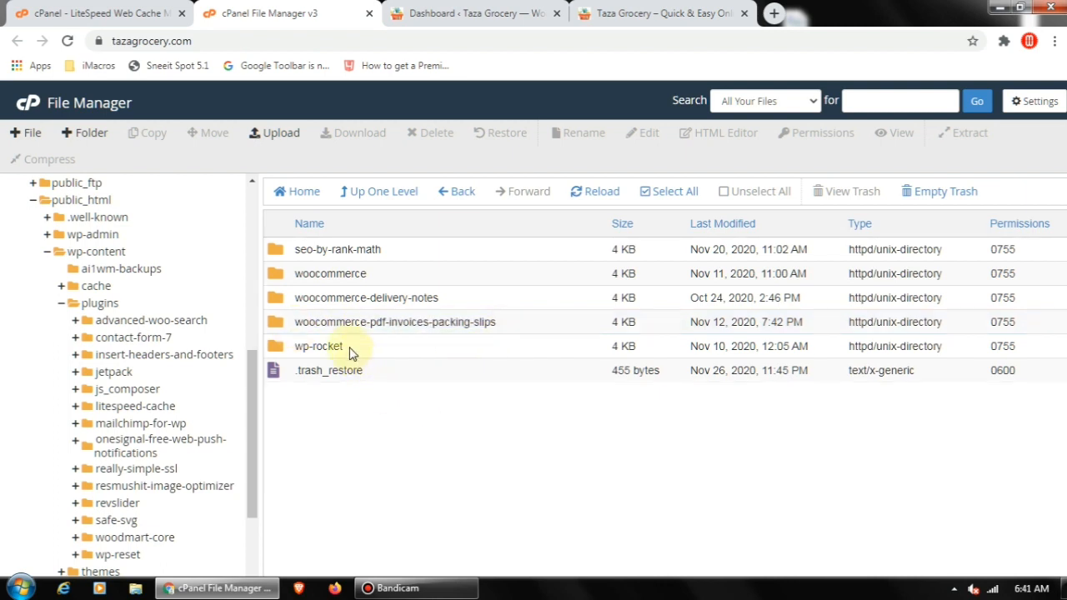
# Examine the trashed wp-rocket plugin folder
pyautogui.moveTo(350, 353); pyautogui.dragTo(300, 350)
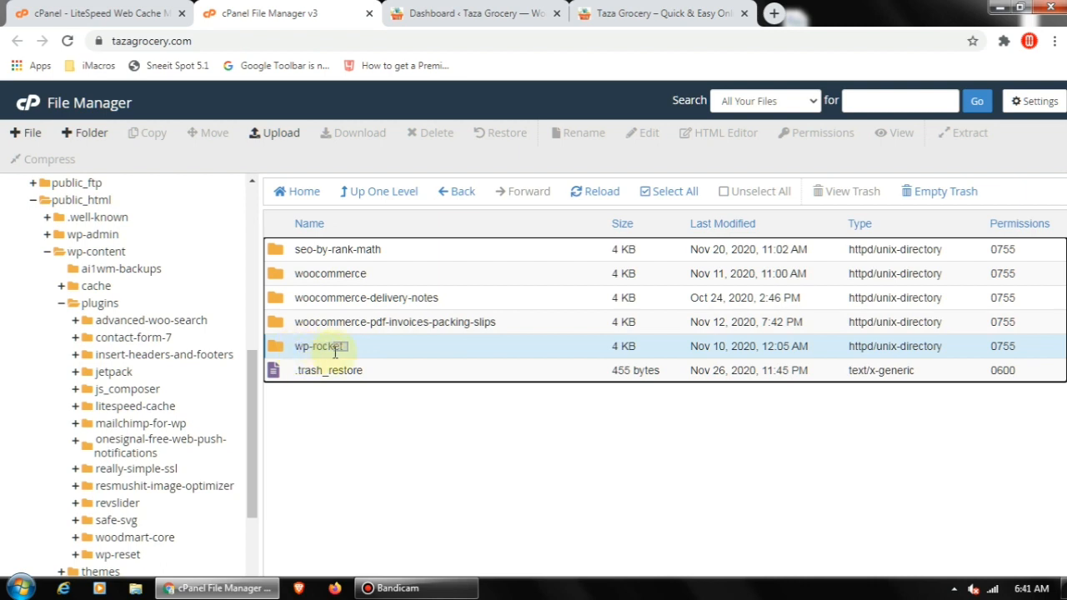
pyautogui.moveTo(335, 353); pyautogui.dragTo(405, 419)
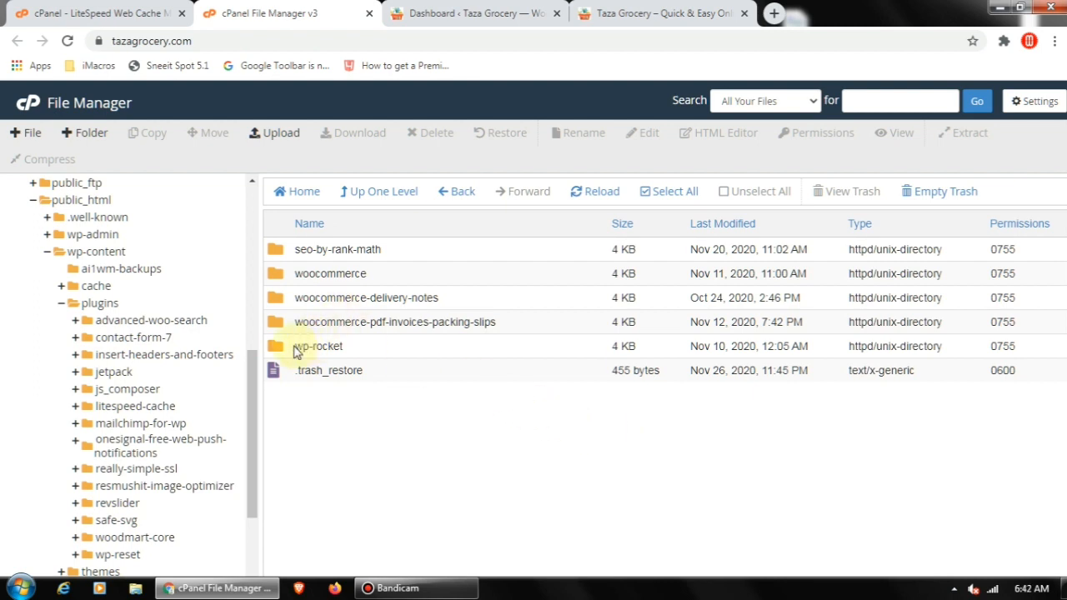
pyautogui.moveTo(294, 346); pyautogui.dragTo(343, 347)
pyautogui.click(343, 347)
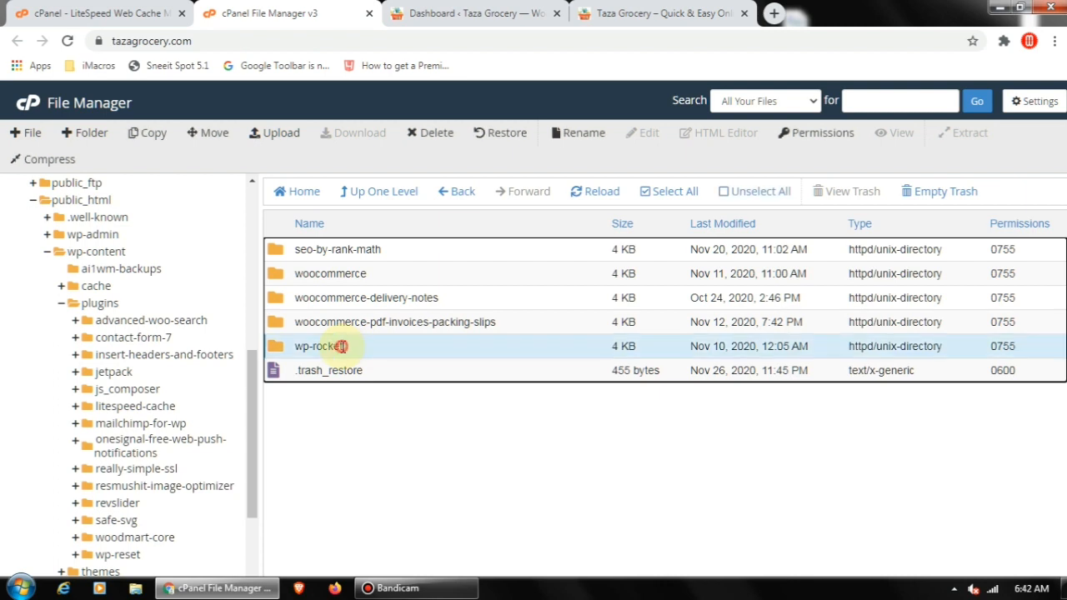
pyautogui.click(346, 347)
pyautogui.click(450, 416)
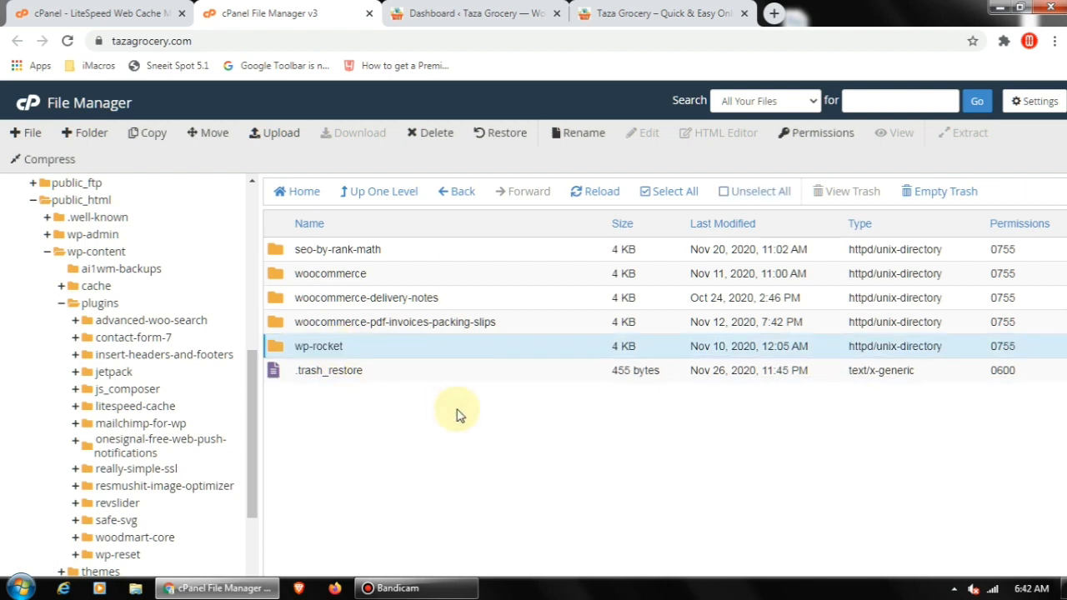
# Go through the trashed plugin folders from seo-by-rank-math to wp-rocket once more, and return to the plugins folder
pyautogui.click(328, 253)
pyautogui.click(337, 267)
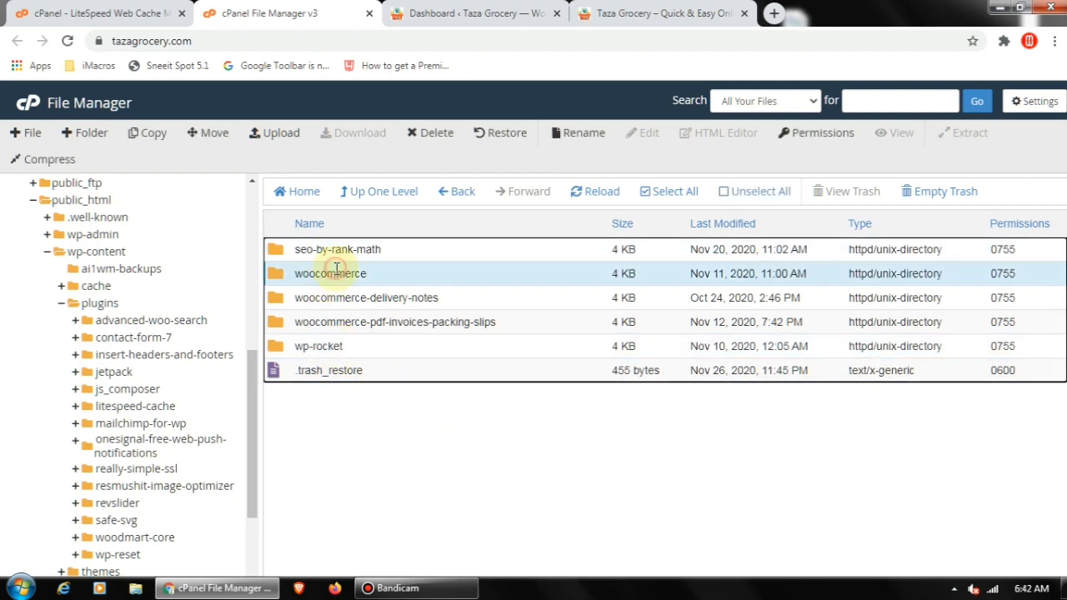
pyautogui.click(344, 299)
pyautogui.click(341, 321)
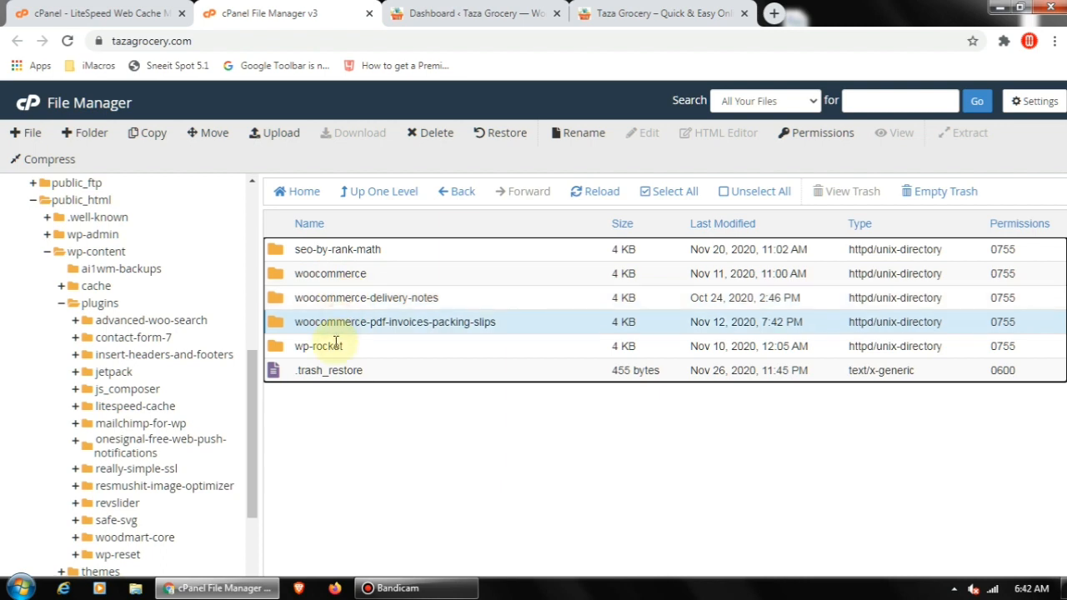
pyautogui.click(332, 346)
pyautogui.click(106, 304)
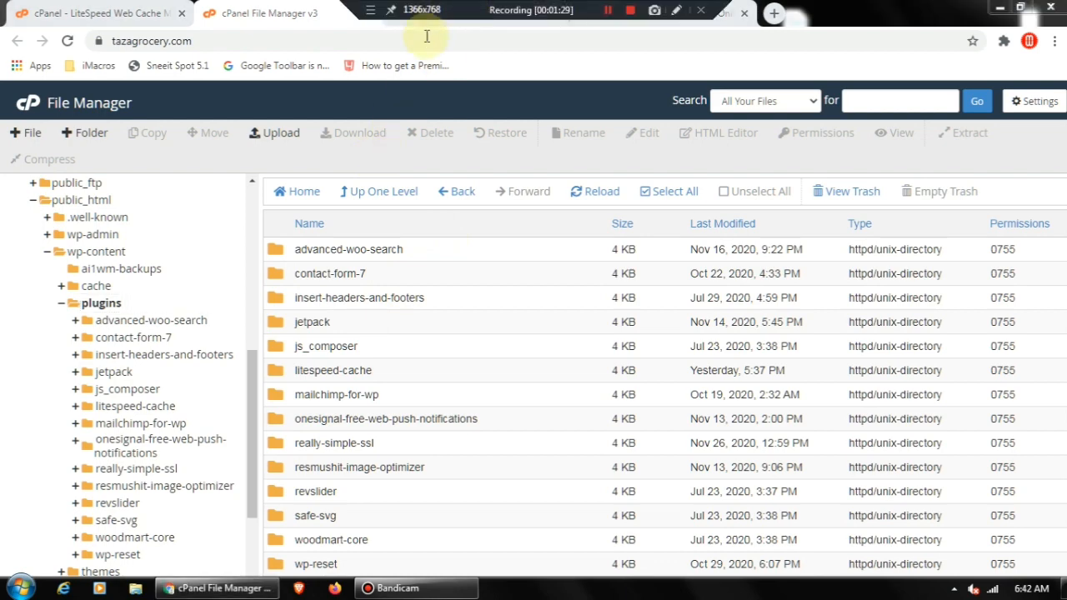
# Reload the WordPress dashboard and the Taza Grocery storefront, and look through the home page's product sections
pyautogui.click(465, 14)
pyautogui.click(67, 40)
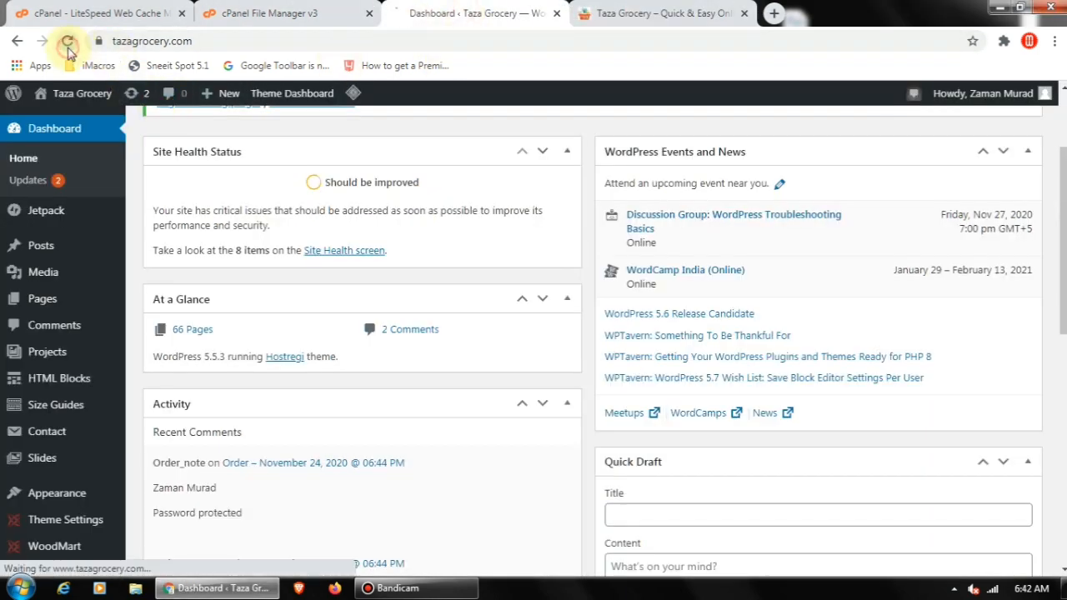
pyautogui.click(592, 14)
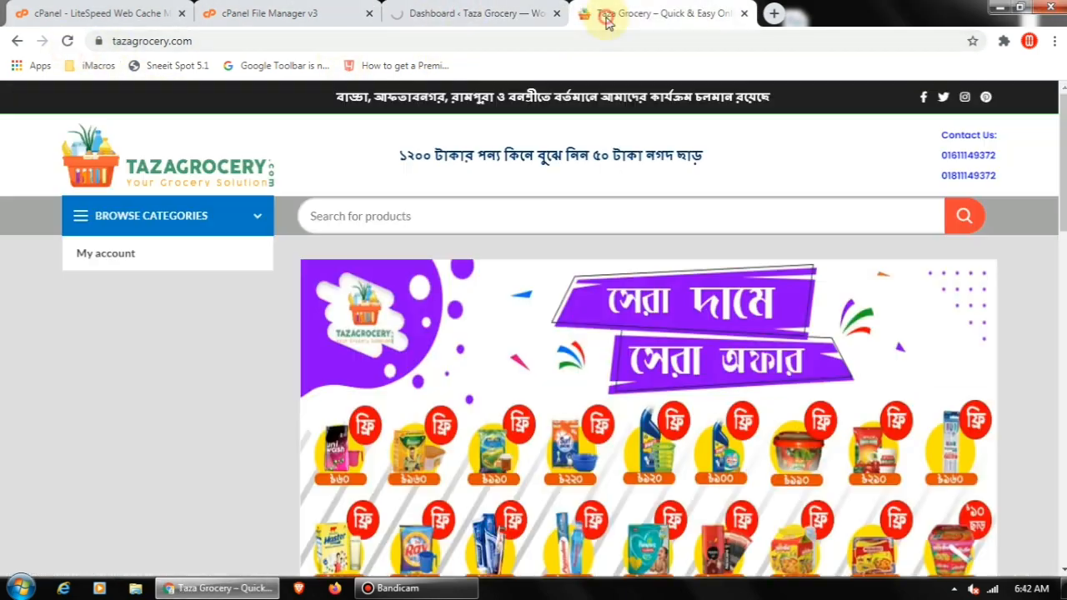
pyautogui.click(68, 41)
pyautogui.scroll(-10, 600, 147)
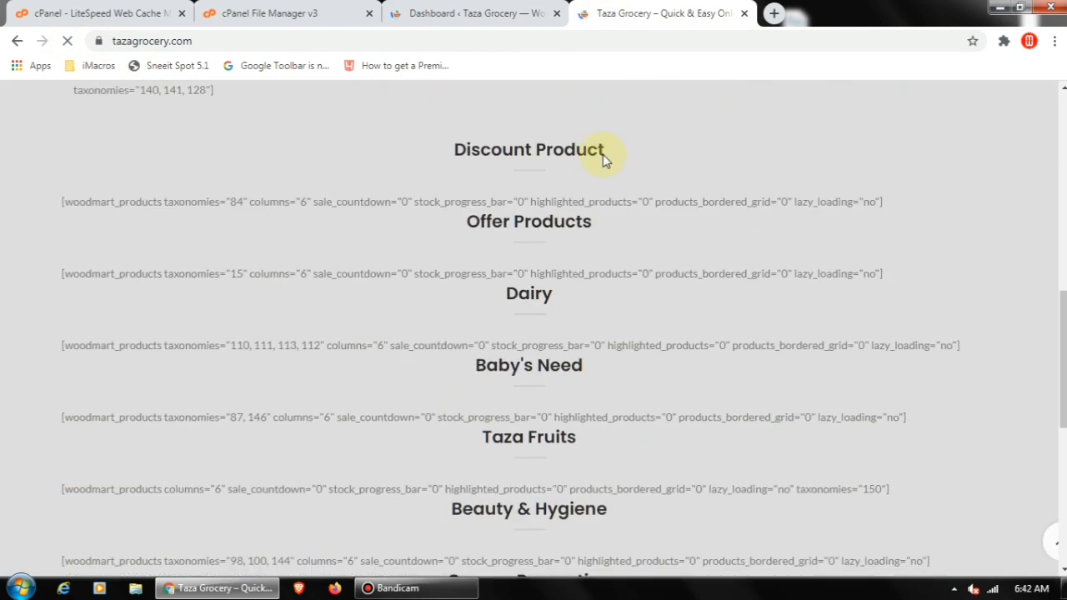
pyautogui.scroll(-7, 729, 307)
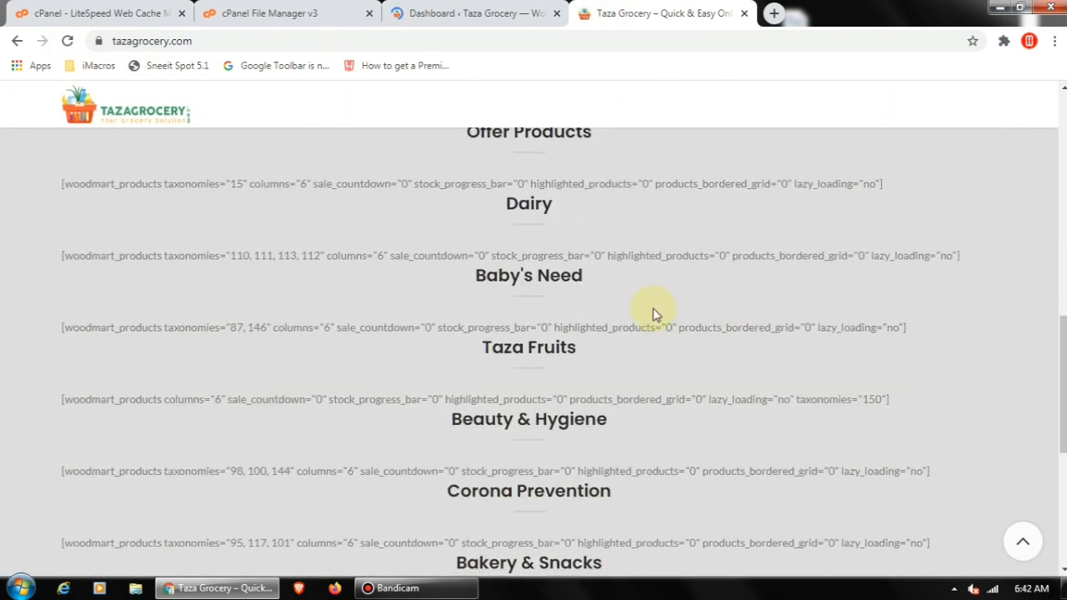
pyautogui.scroll(-5, 621, 309)
pyautogui.scroll(6, 591, 281)
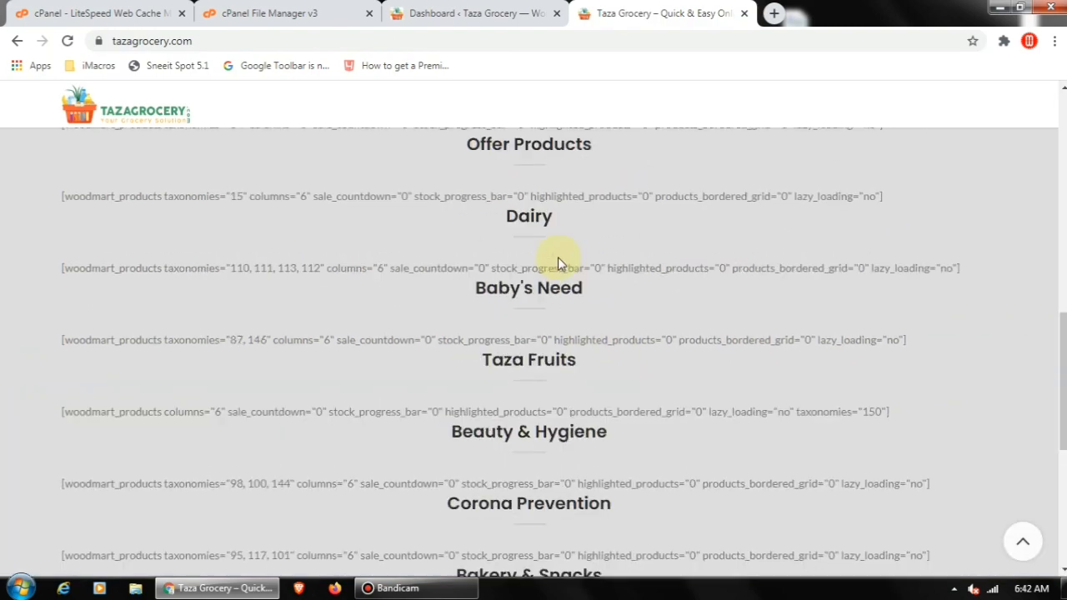
pyautogui.scroll(15, 559, 257)
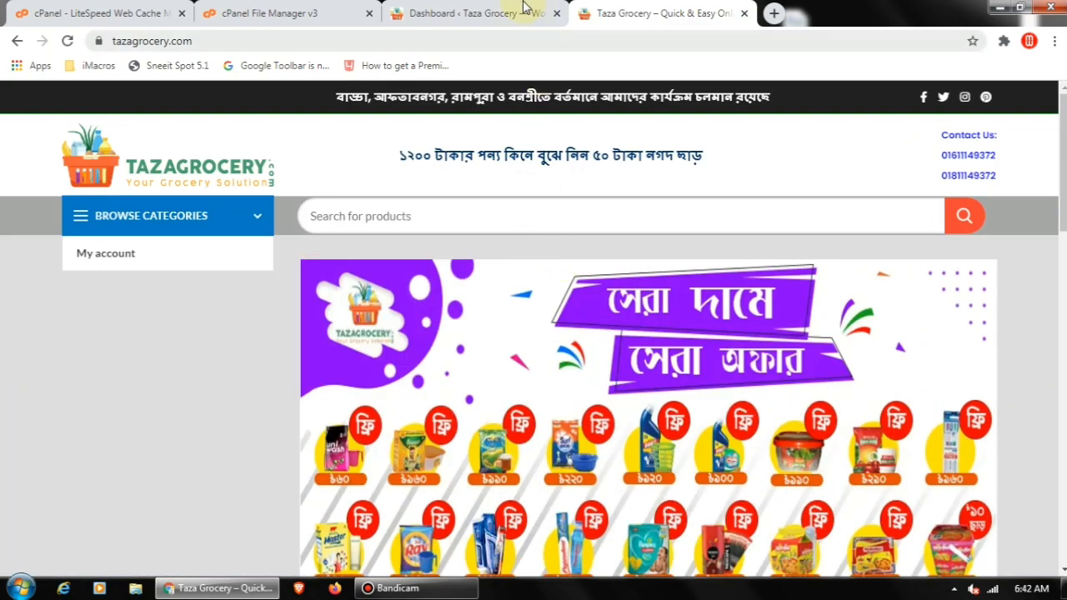
# Restore the woocommerce folder from the File Manager trash to its original location
pyautogui.click(523, 8)
pyautogui.click(279, 13)
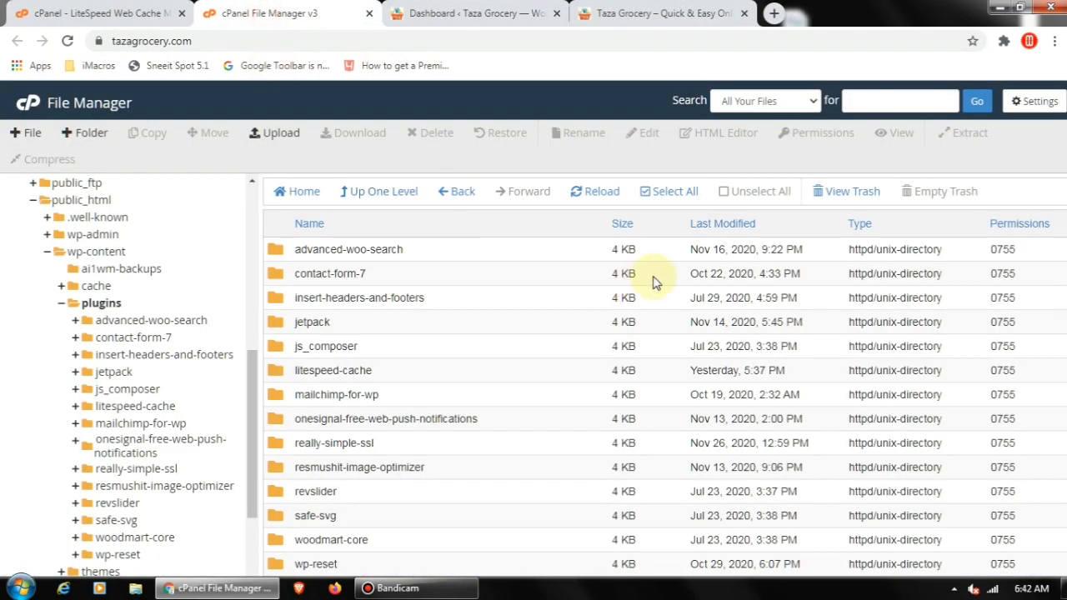
pyautogui.click(846, 191)
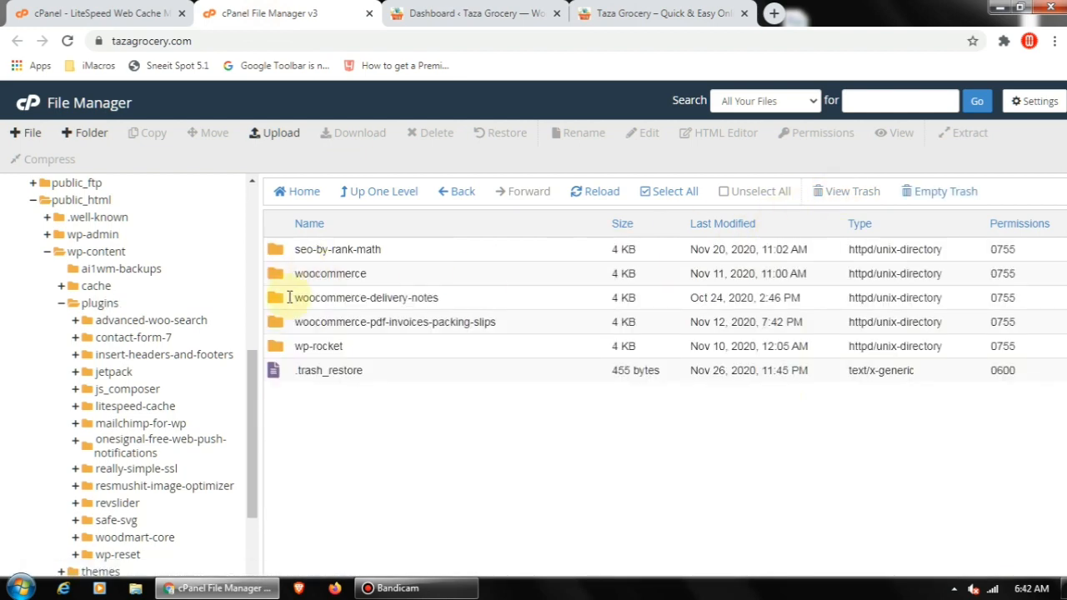
pyautogui.click(317, 275)
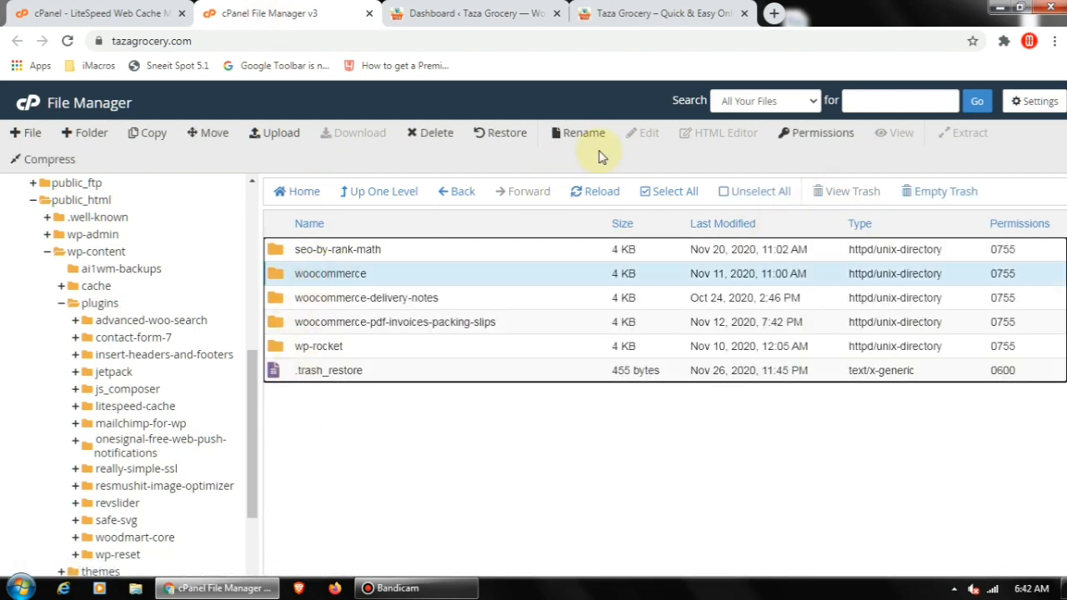
pyautogui.click(511, 139)
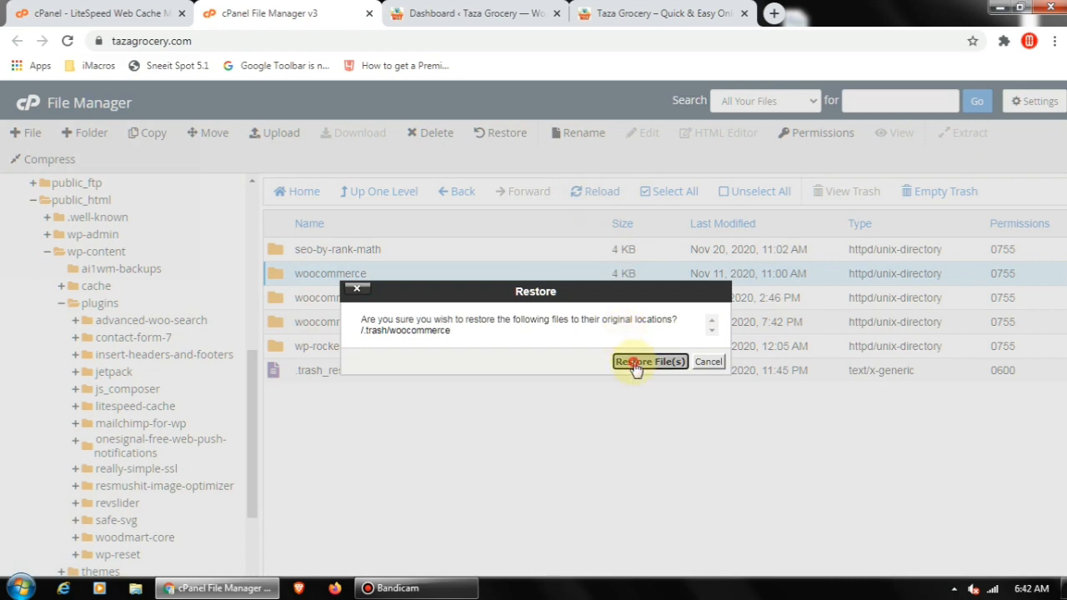
pyautogui.click(634, 363)
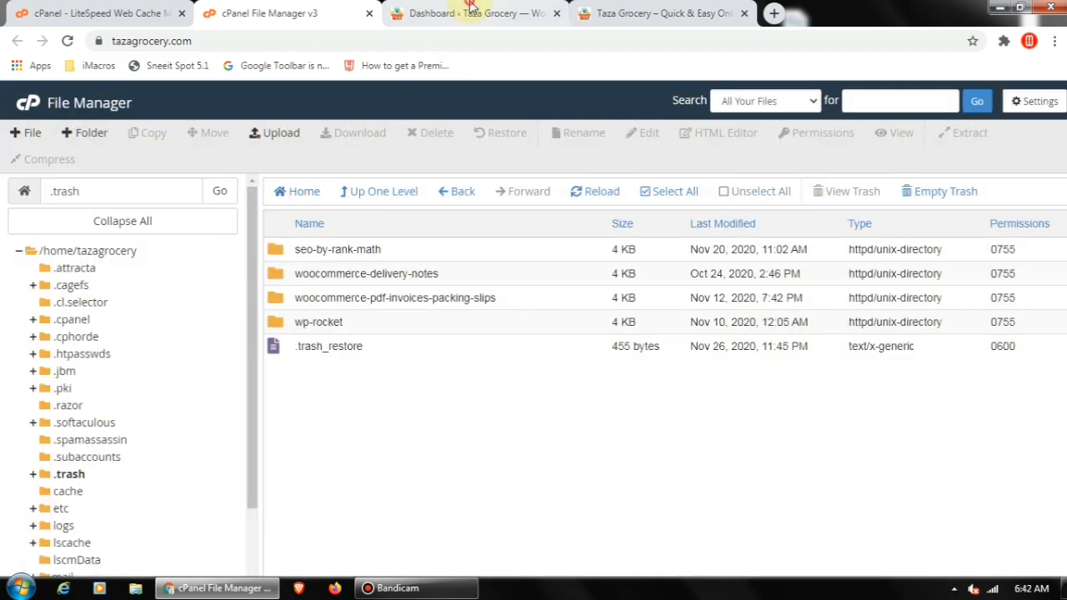
# Reload the WordPress dashboard and the storefront to test the site with the woocommerce plugin folder restored
pyautogui.click(467, 13)
pyautogui.click(66, 41)
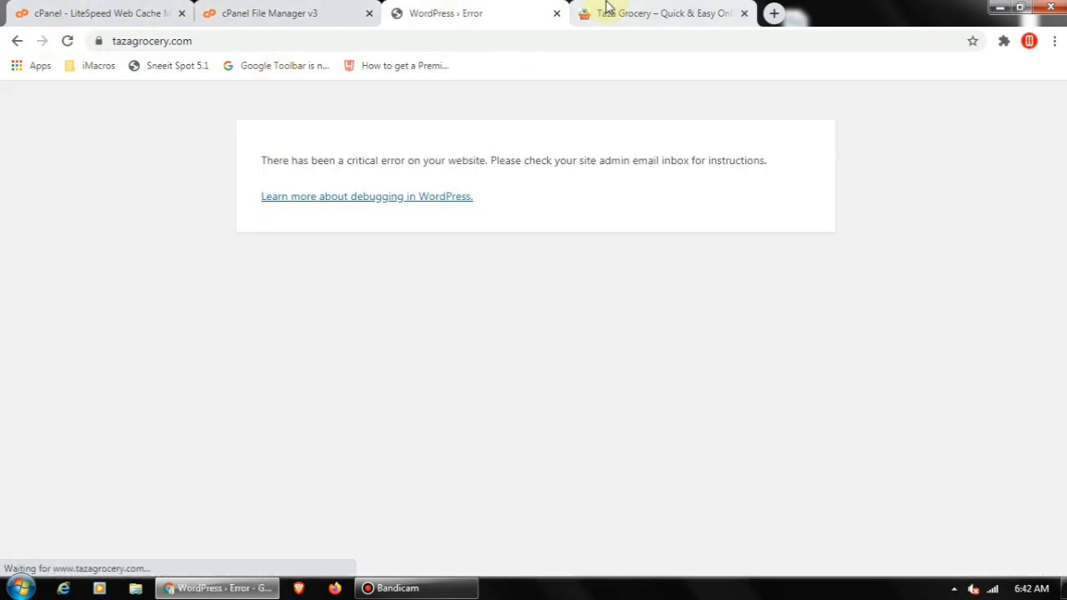
pyautogui.click(648, 14)
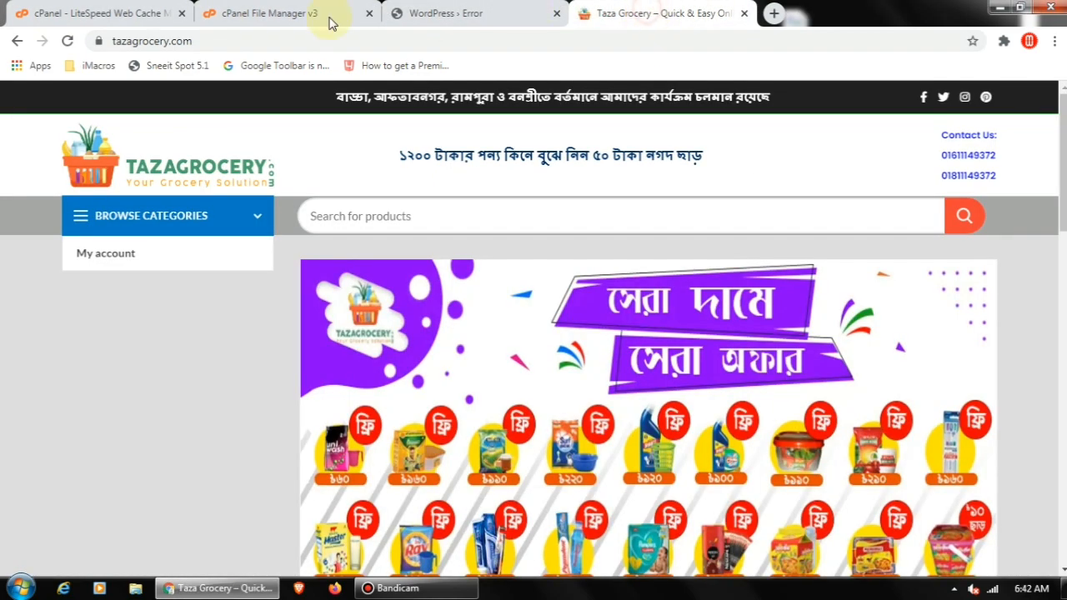
pyautogui.click(67, 40)
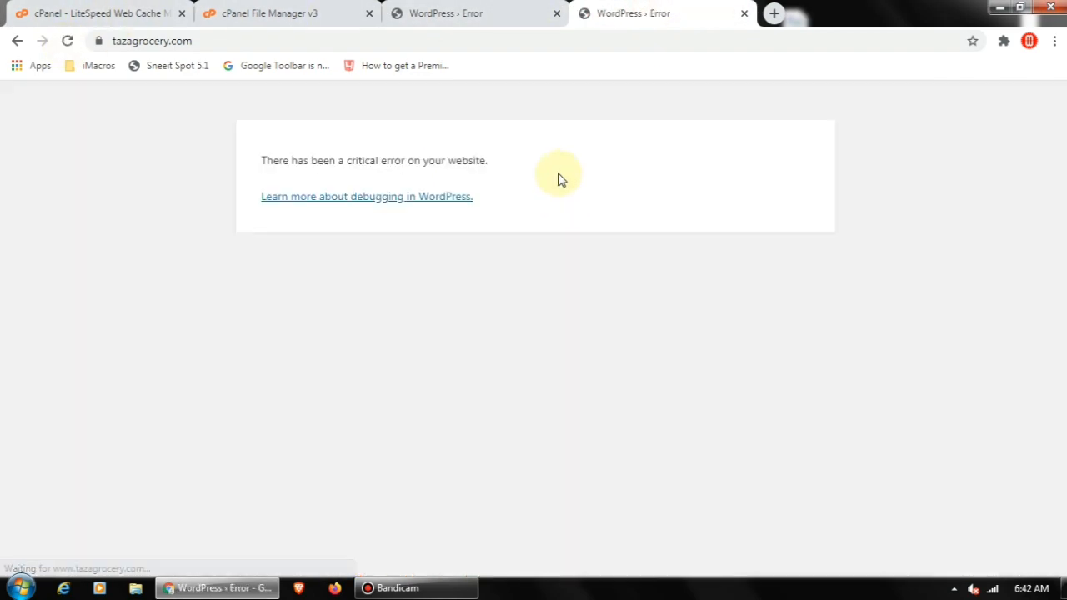
# Return to File Manager and open the public_html/wp-content/plugins folder
pyautogui.click(267, 12)
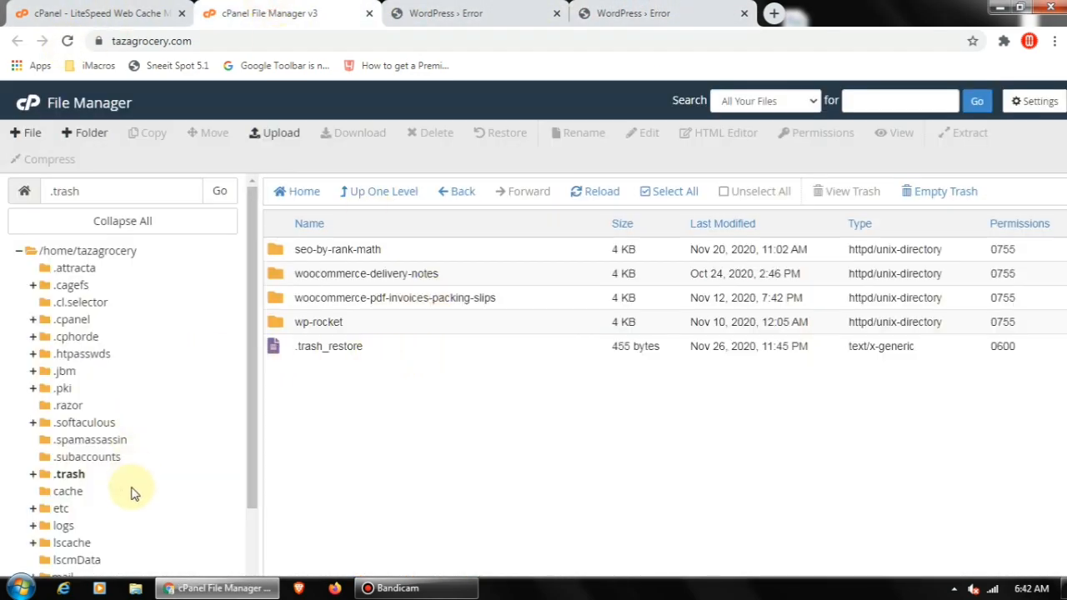
pyautogui.scroll(-2, 82, 442)
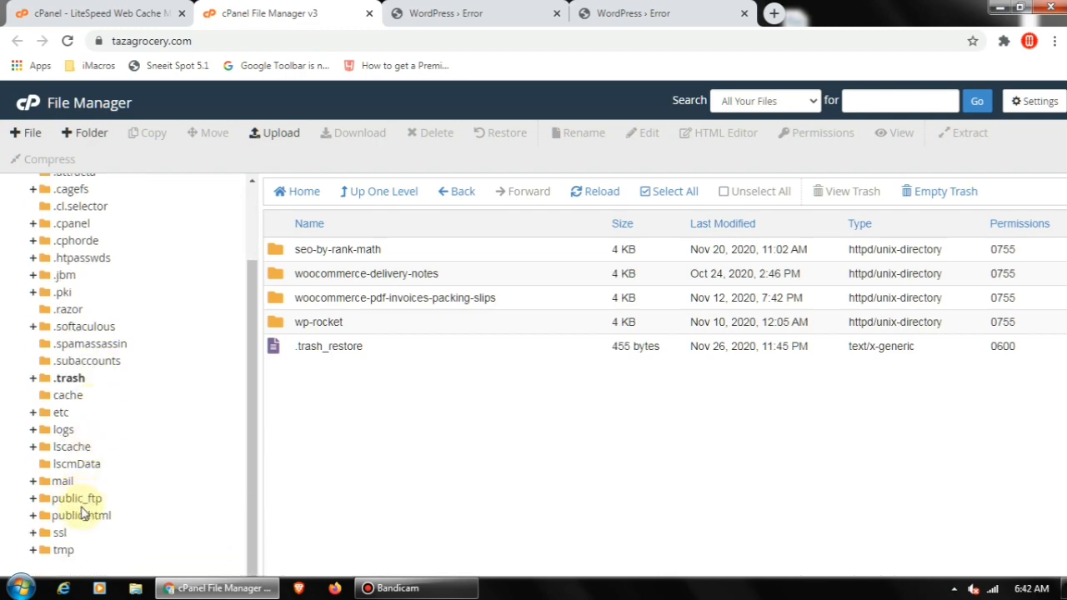
pyautogui.click(81, 517)
pyautogui.scroll(-2, 186, 398)
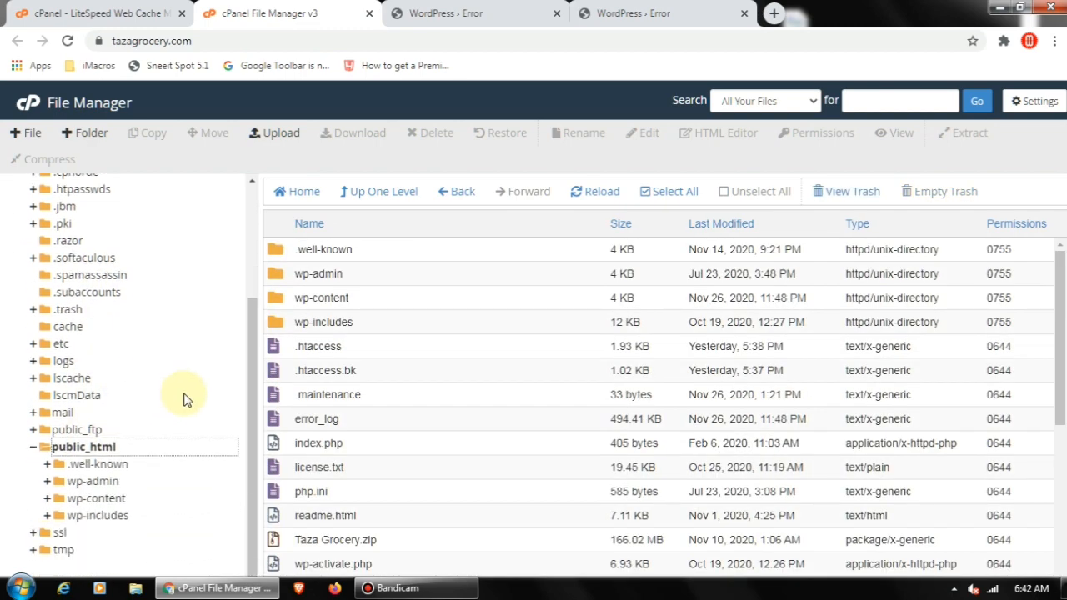
pyautogui.click(113, 503)
pyautogui.scroll(-3, 195, 412)
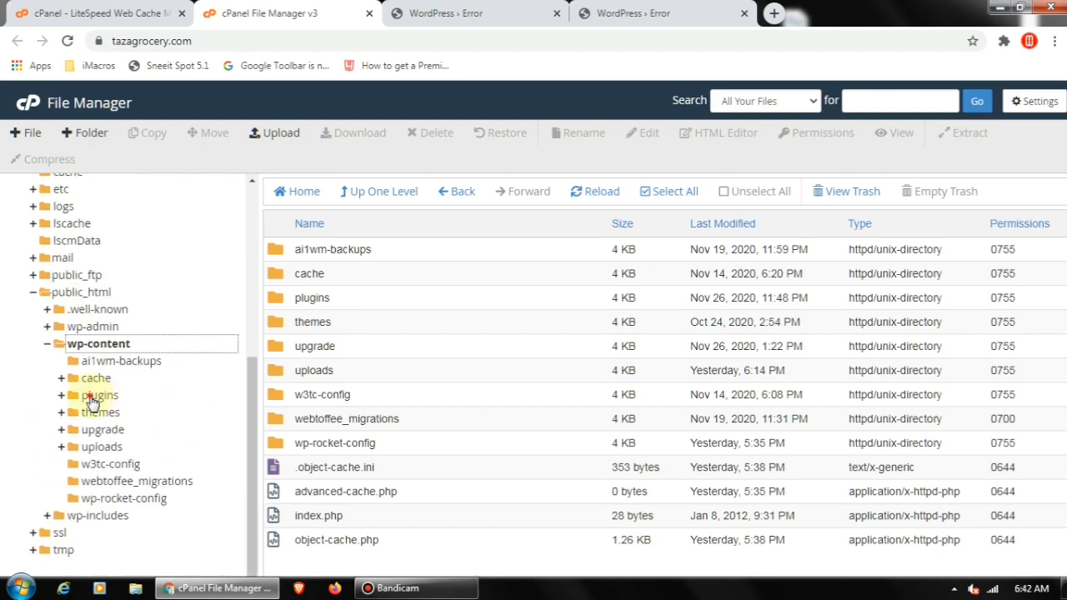
pyautogui.click(94, 398)
pyautogui.scroll(-5, 185, 425)
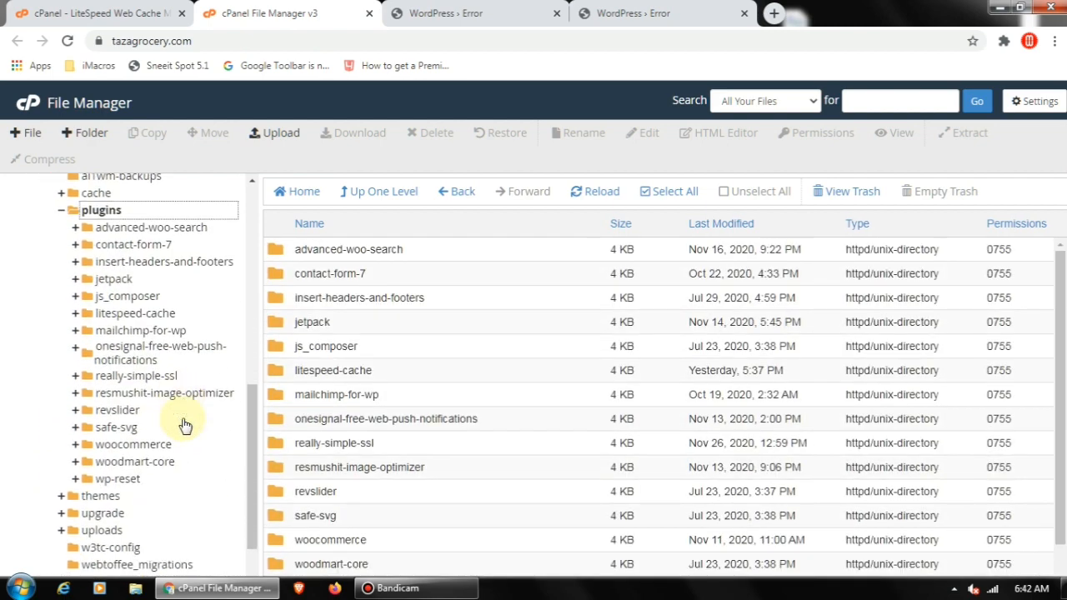
# Look inside the woocommerce plugin folder, then move it from the plugins folder to the trash without permanent deletion
pyautogui.click(143, 398)
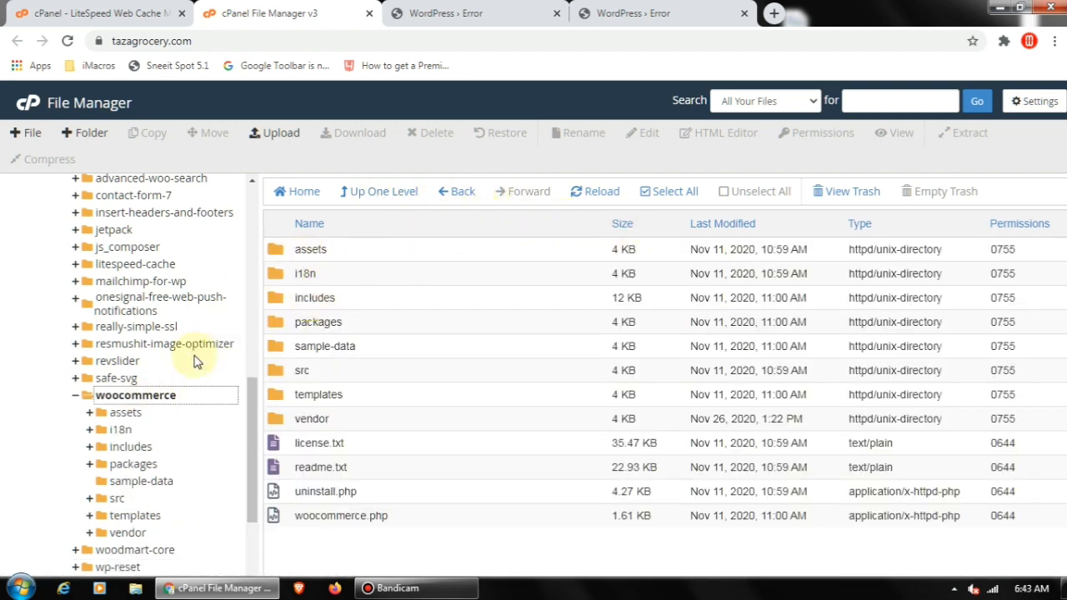
pyautogui.scroll(3, 137, 296)
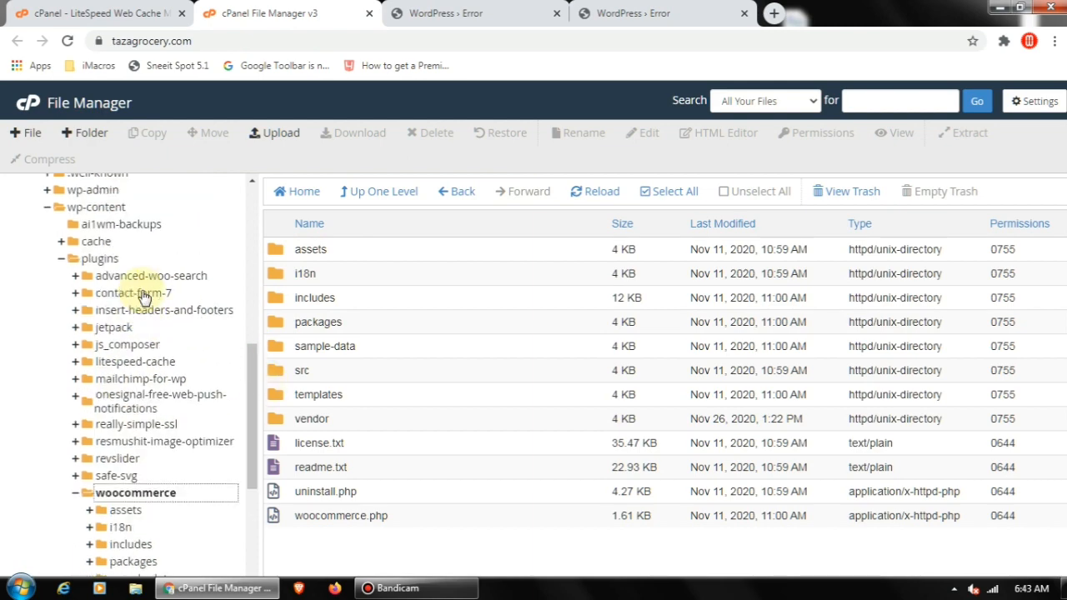
pyautogui.click(101, 317)
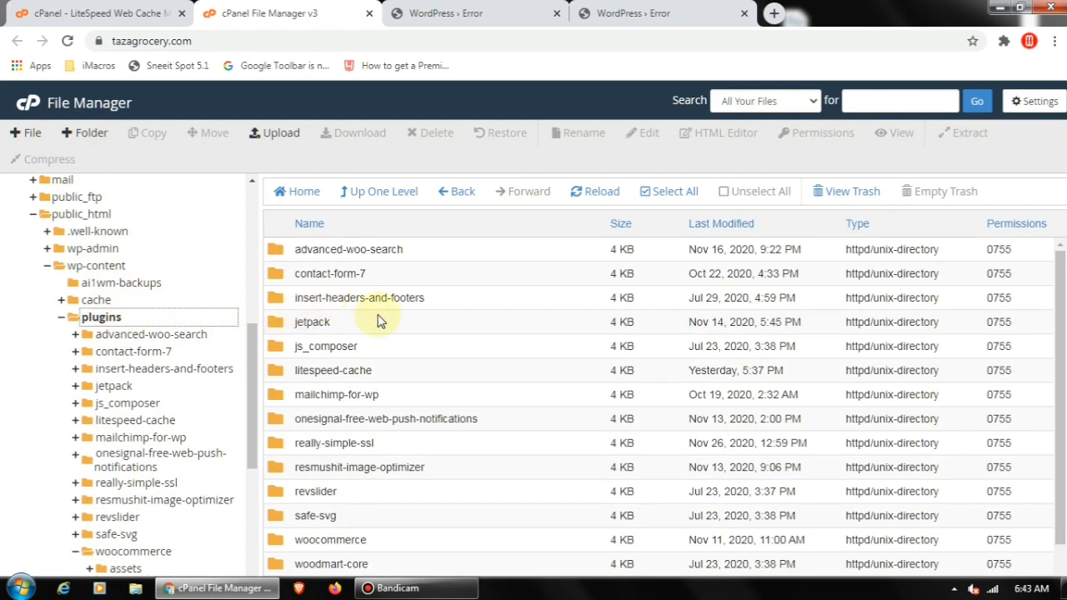
pyautogui.scroll(-1, 417, 342)
pyautogui.click(308, 504)
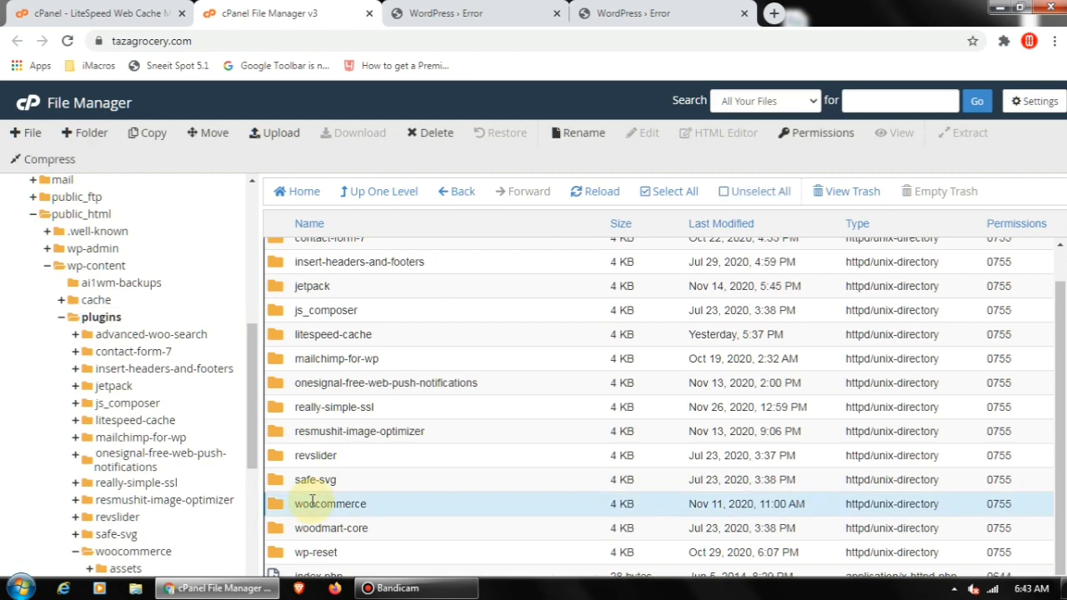
pyautogui.rightClick(317, 504)
pyautogui.click(352, 460)
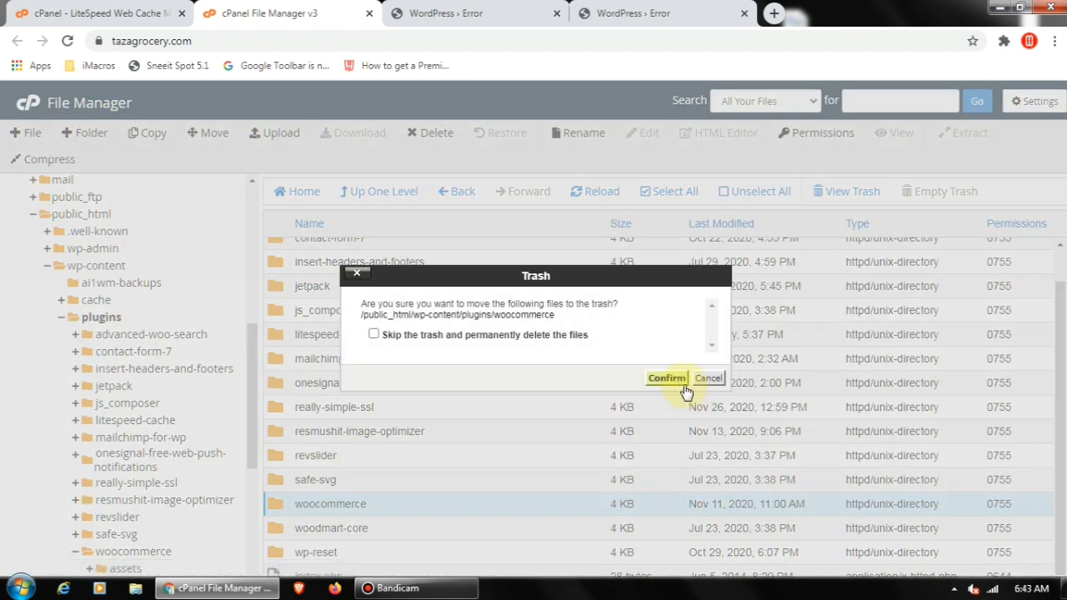
pyautogui.click(675, 378)
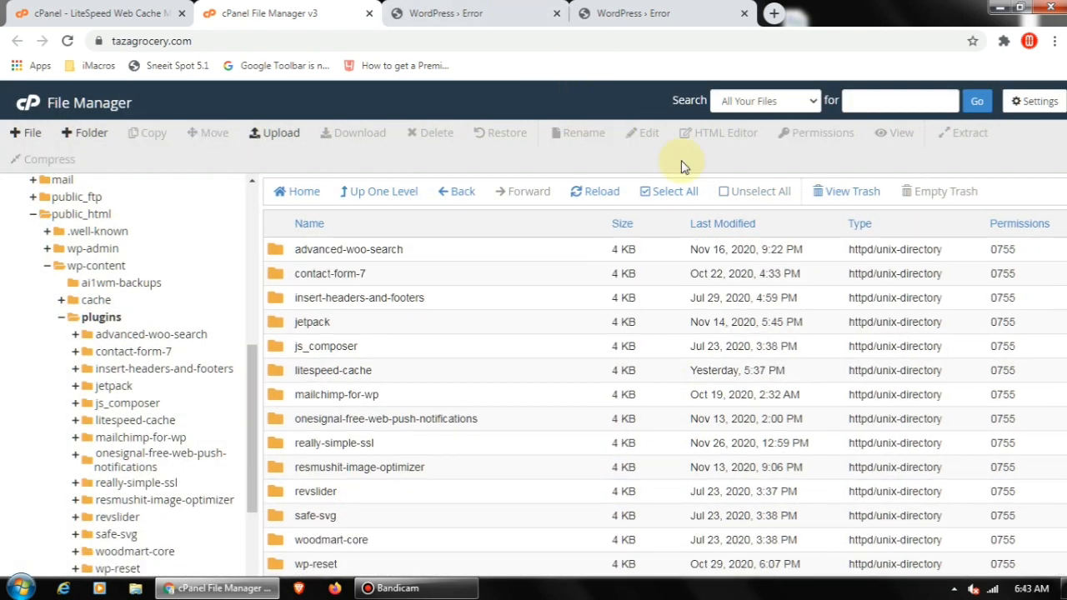
# Restore the seo-by-rank-math folder from the File Manager trash to its original location
pyautogui.click(850, 191)
pyautogui.click(321, 249)
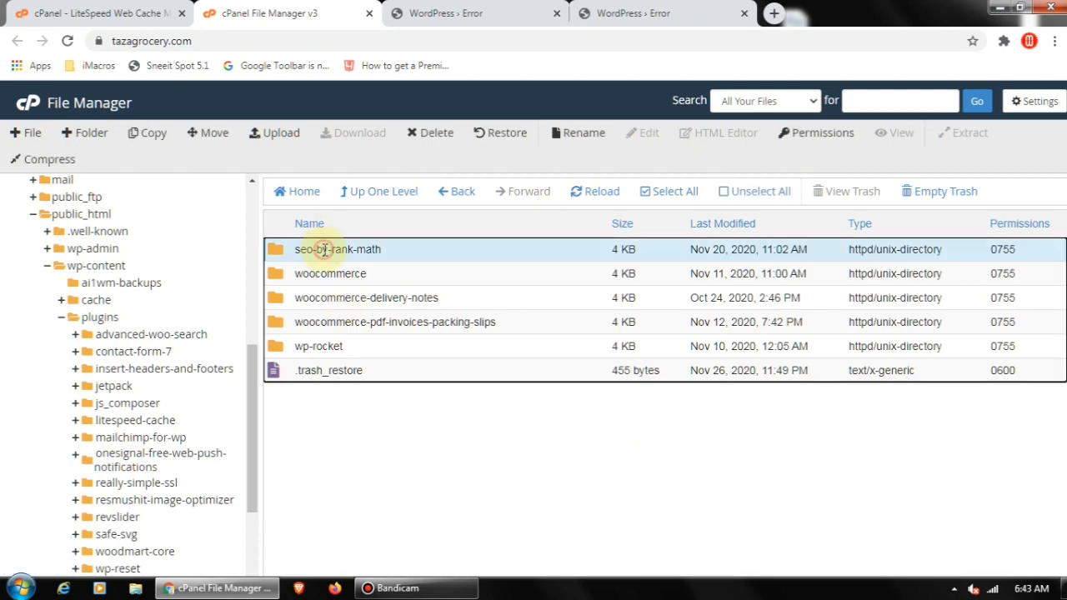
pyautogui.click(504, 136)
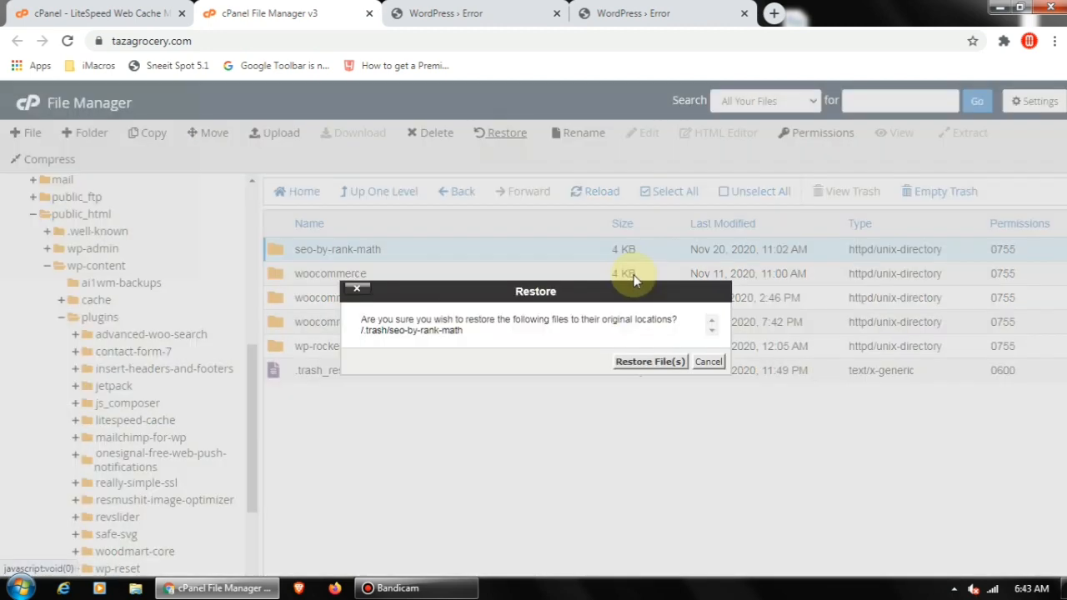
pyautogui.click(635, 362)
# Reload the WordPress dashboard and the storefront to test the site with the seo-by-rank-math folder restored
pyautogui.click(467, 13)
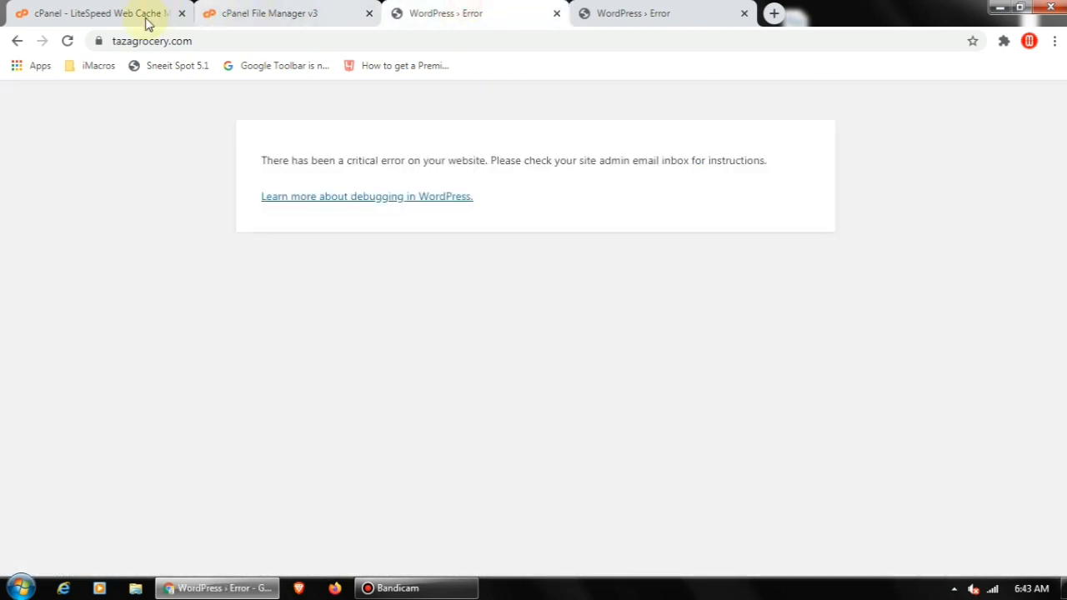
pyautogui.click(67, 41)
pyautogui.click(637, 15)
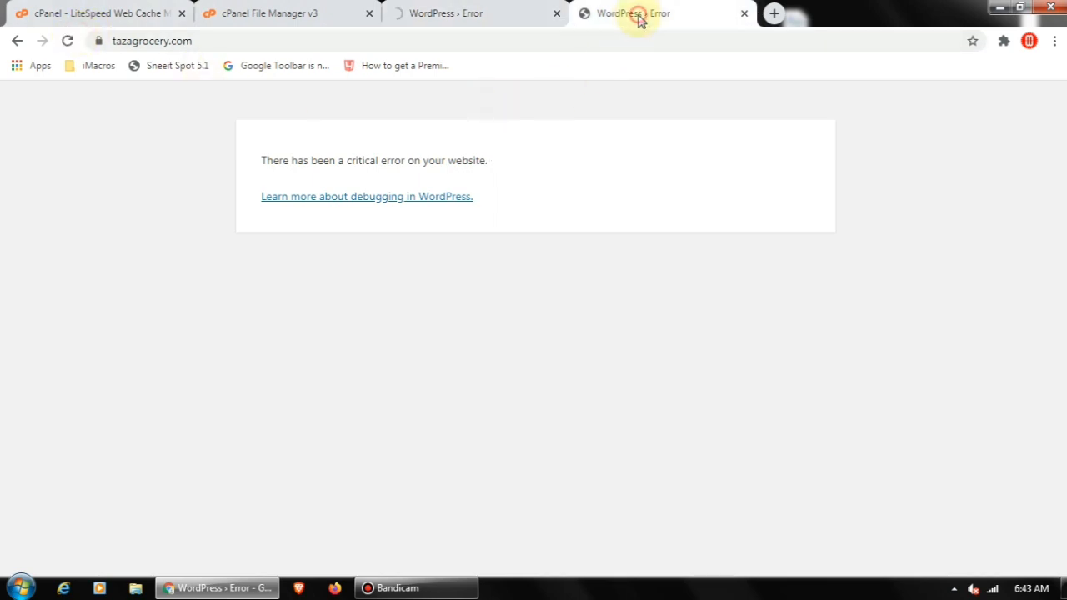
pyautogui.click(67, 40)
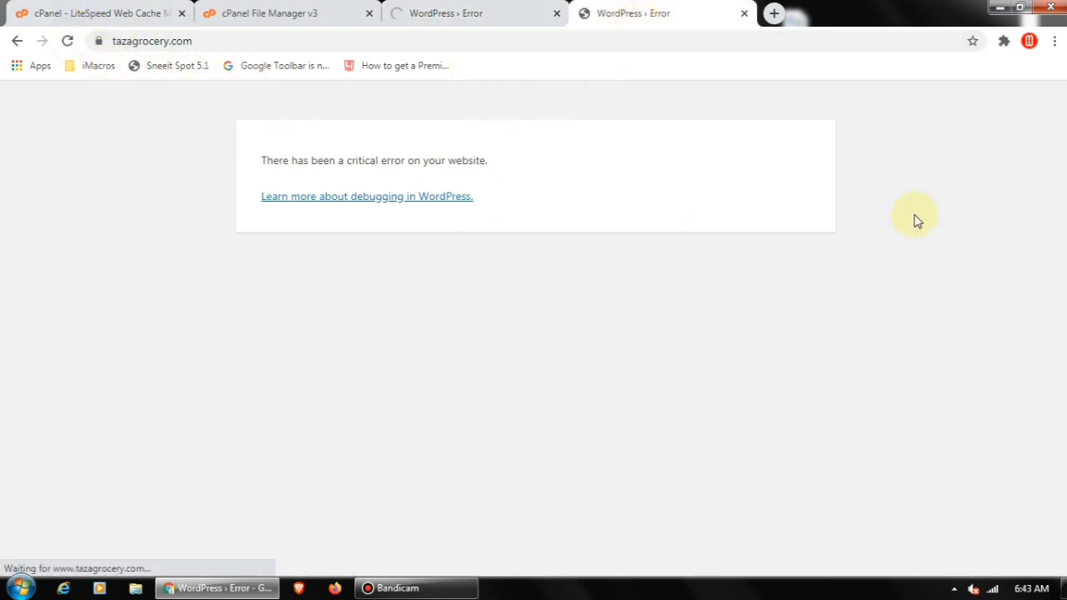
pyautogui.click(433, 15)
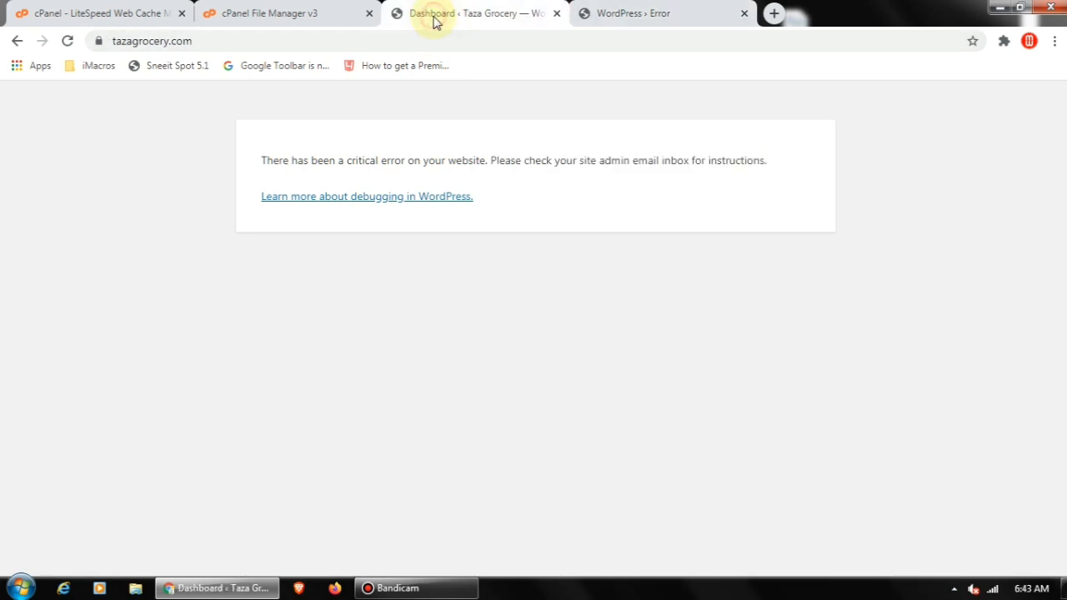
pyautogui.click(636, 17)
pyautogui.click(430, 12)
pyautogui.click(672, 12)
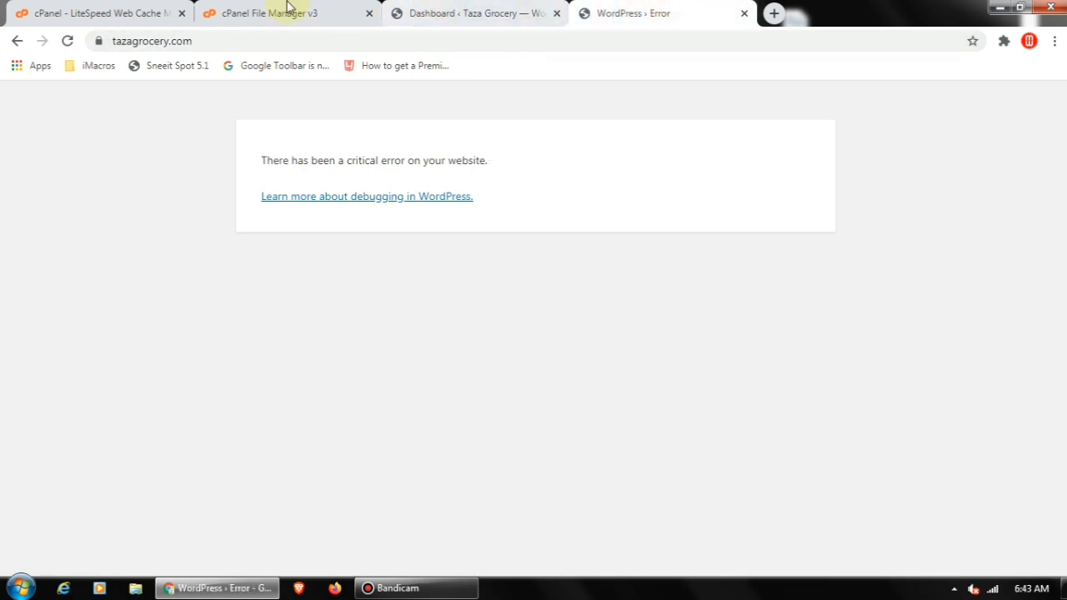
# Move the seo-by-rank-math folder in public_html/wp-content/plugins back to the File Manager trash
pyautogui.click(274, 12)
pyautogui.scroll(-2, 109, 442)
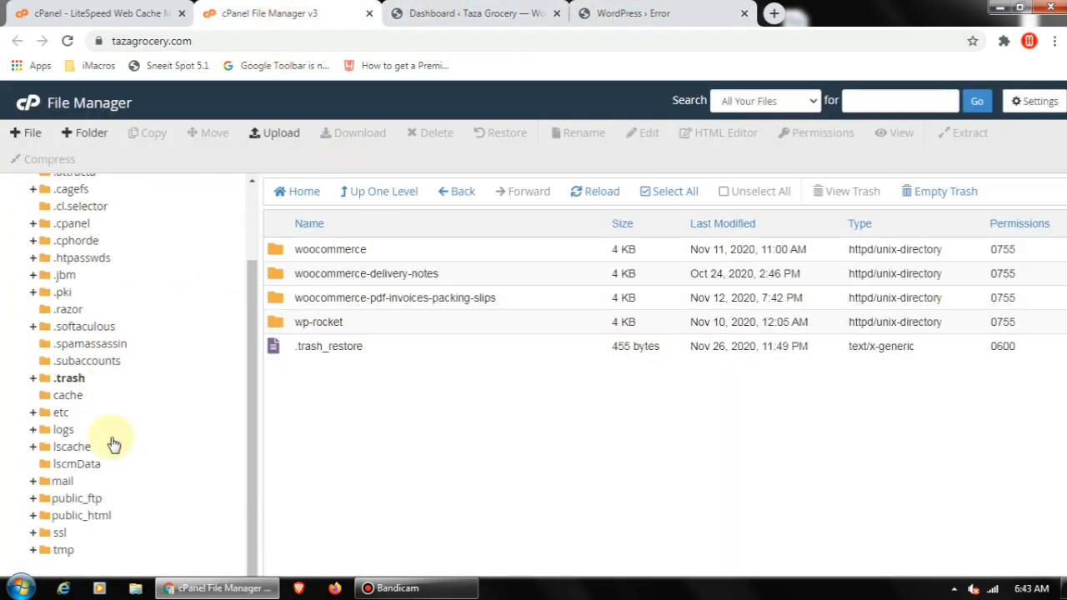
pyautogui.click(82, 516)
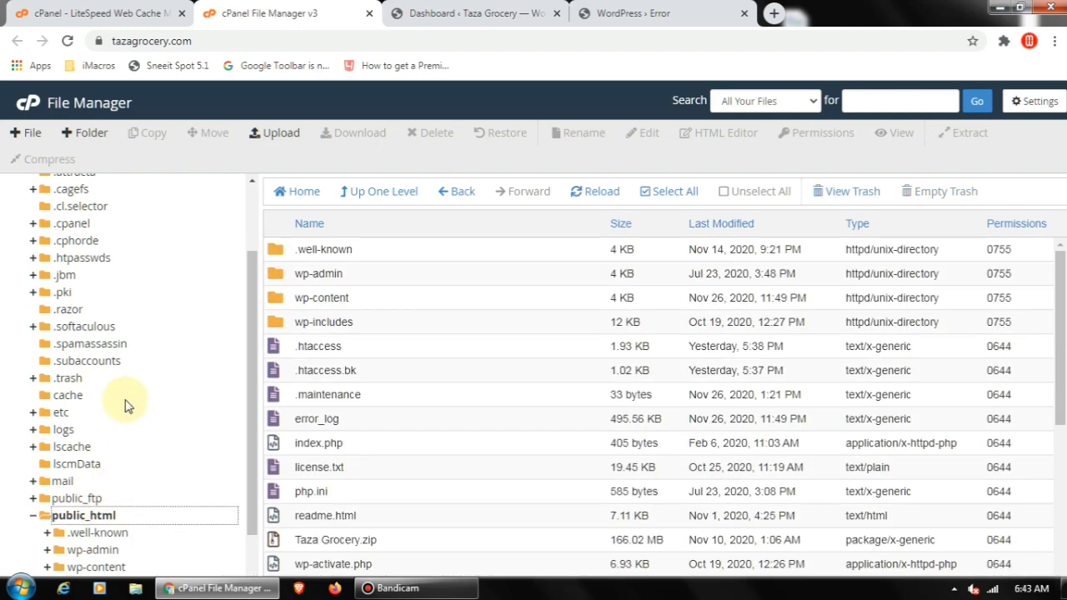
pyautogui.scroll(-1, 133, 442)
pyautogui.click(117, 498)
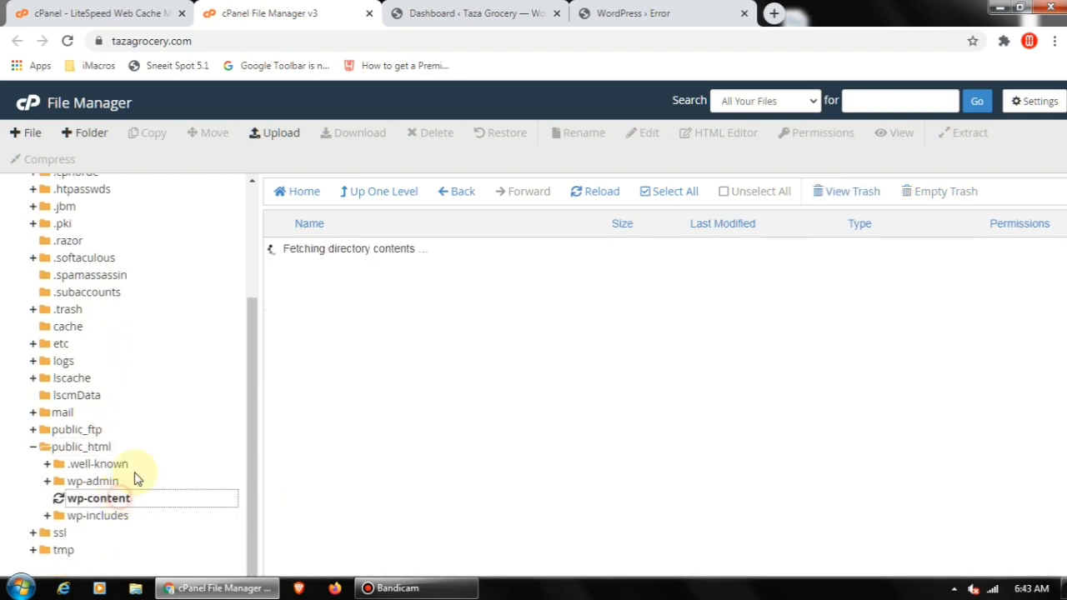
pyautogui.scroll(-3, 203, 375)
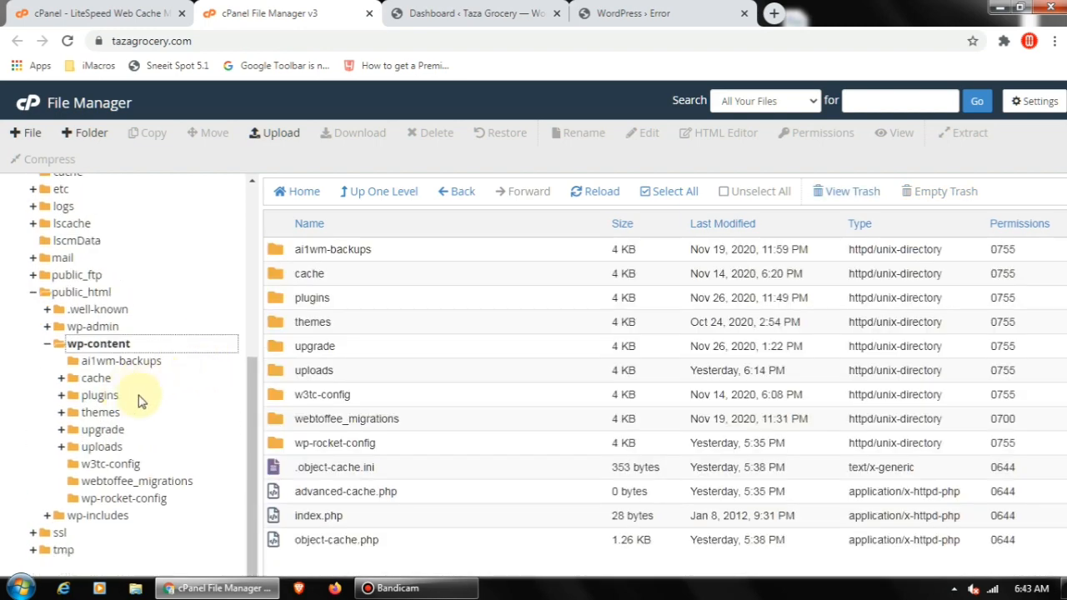
pyautogui.click(97, 400)
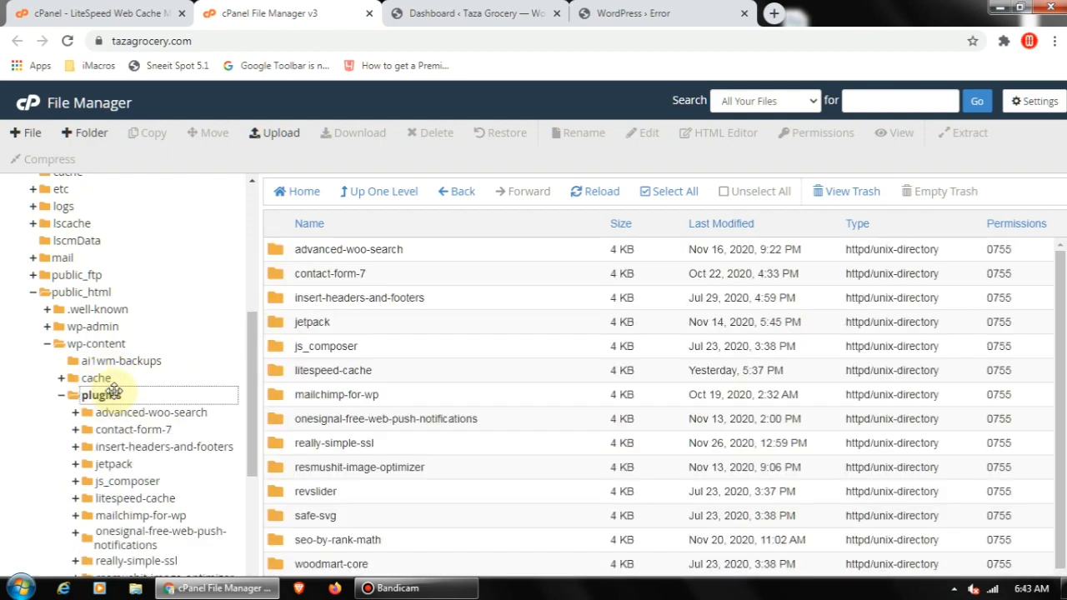
pyautogui.scroll(-1, 413, 375)
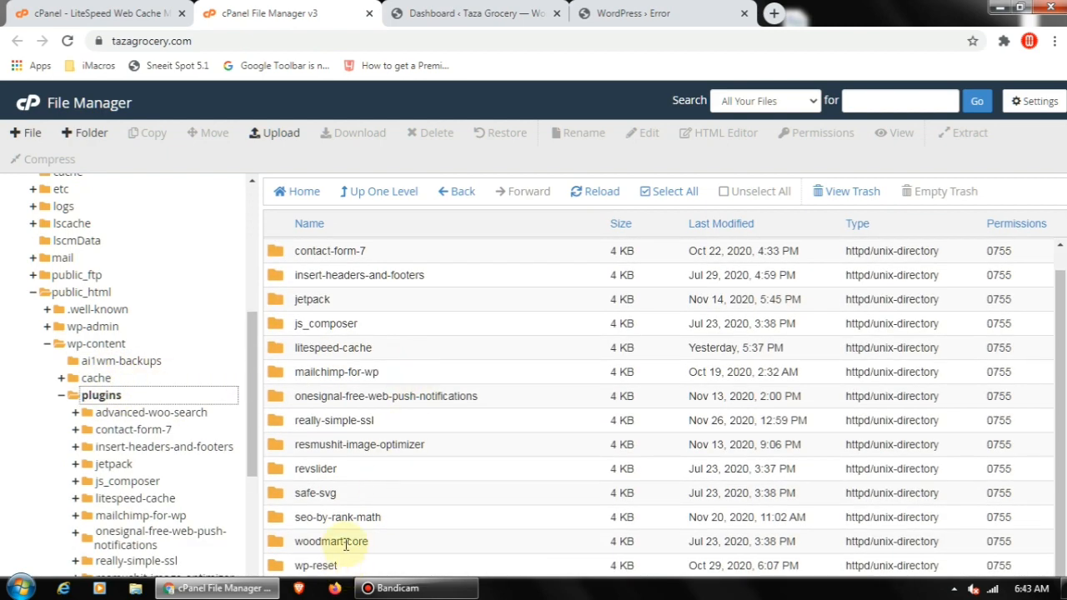
pyautogui.click(263, 524)
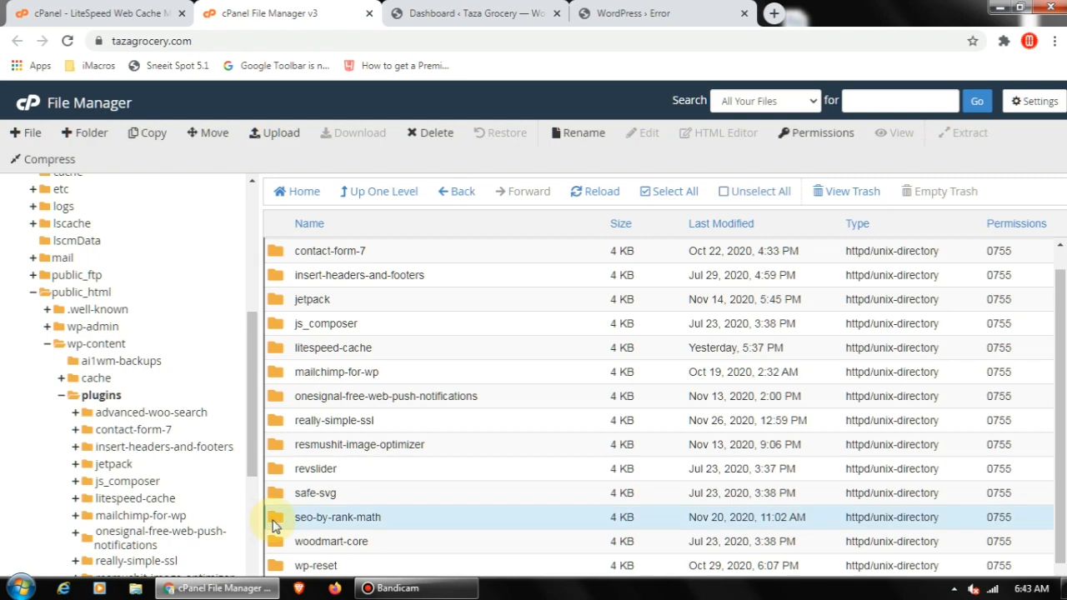
pyautogui.rightClick(289, 522)
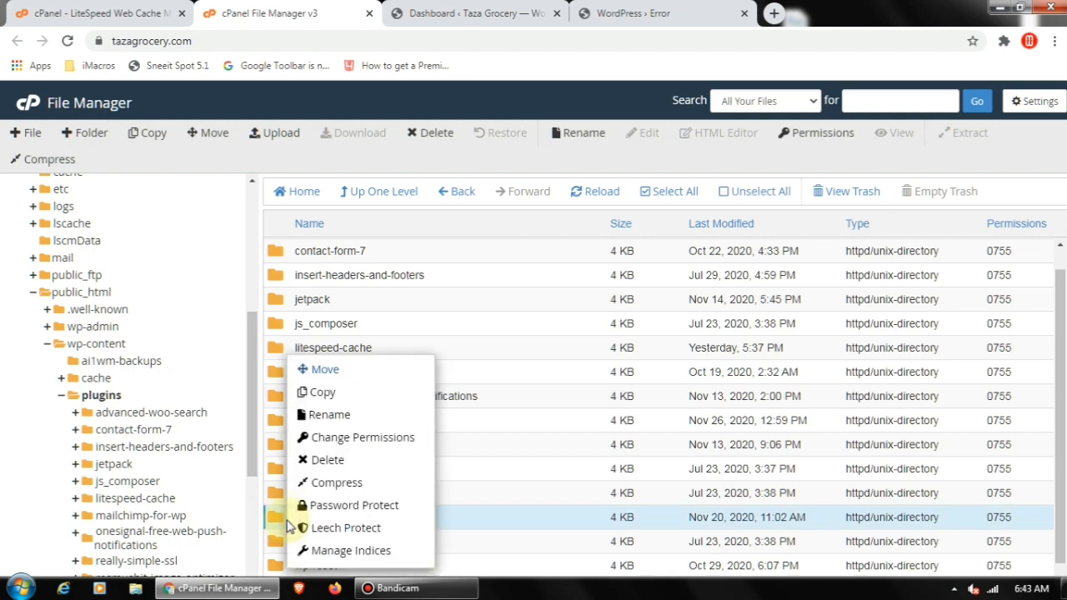
pyautogui.click(342, 460)
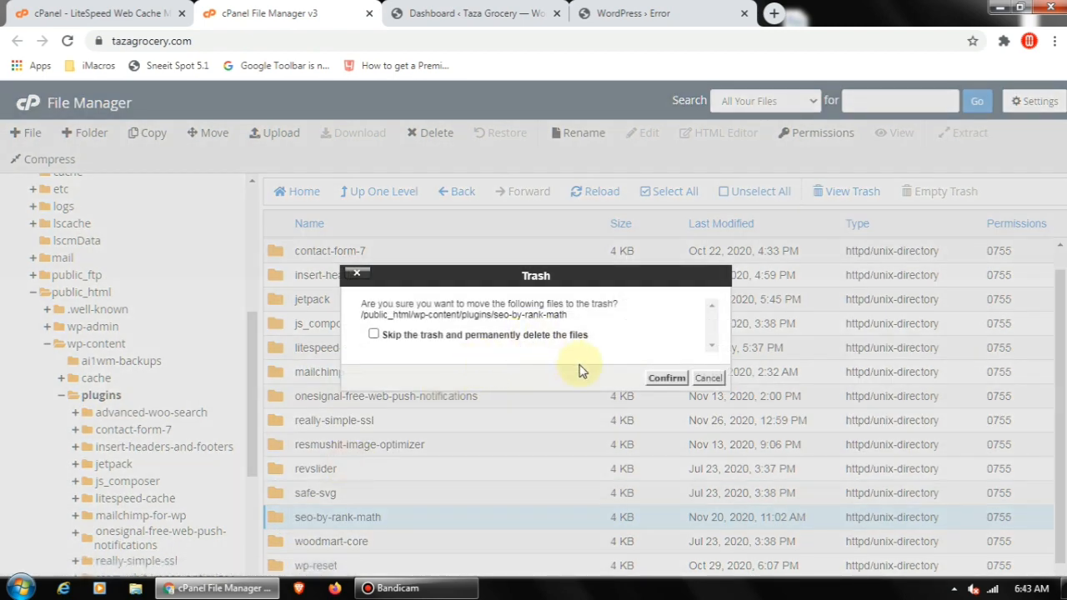
pyautogui.click(667, 379)
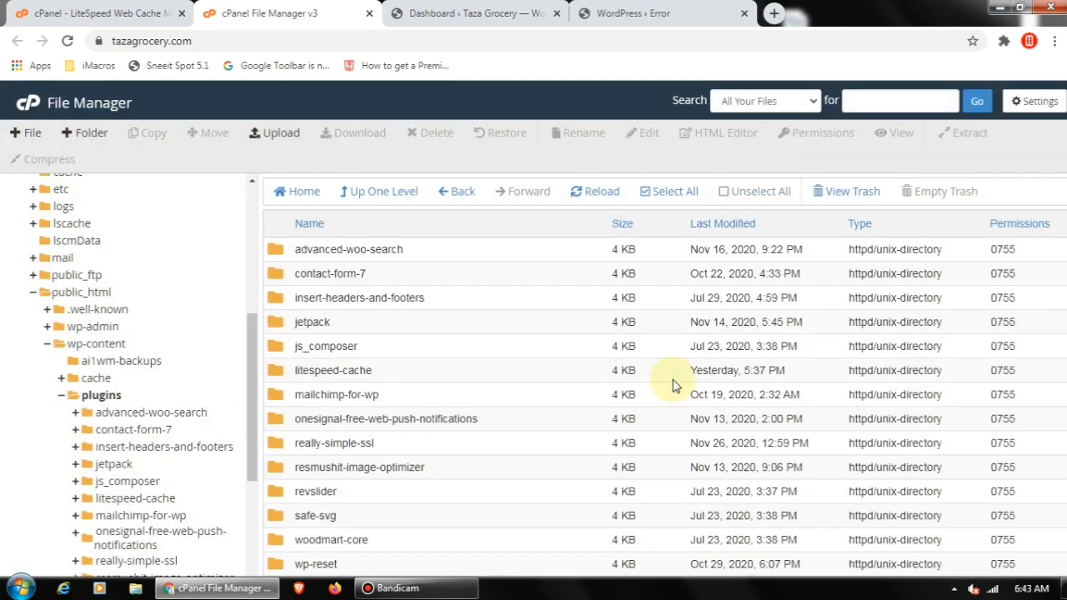
# Reload the dashboard and the storefront to test the site without the woocommerce and seo-by-rank-math folders
pyautogui.click(421, 15)
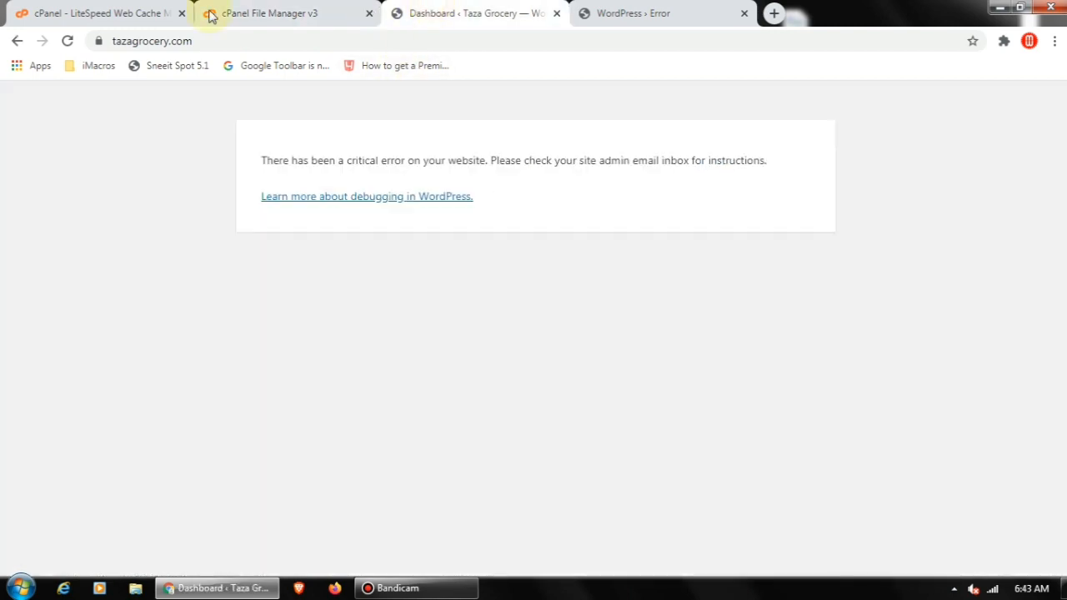
pyautogui.click(67, 41)
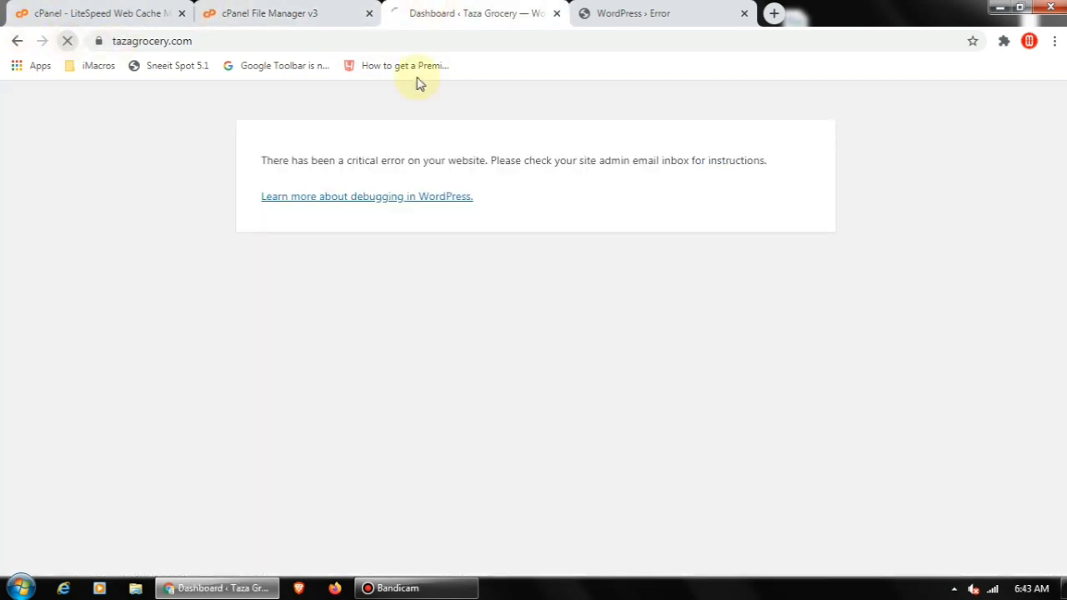
pyautogui.click(643, 13)
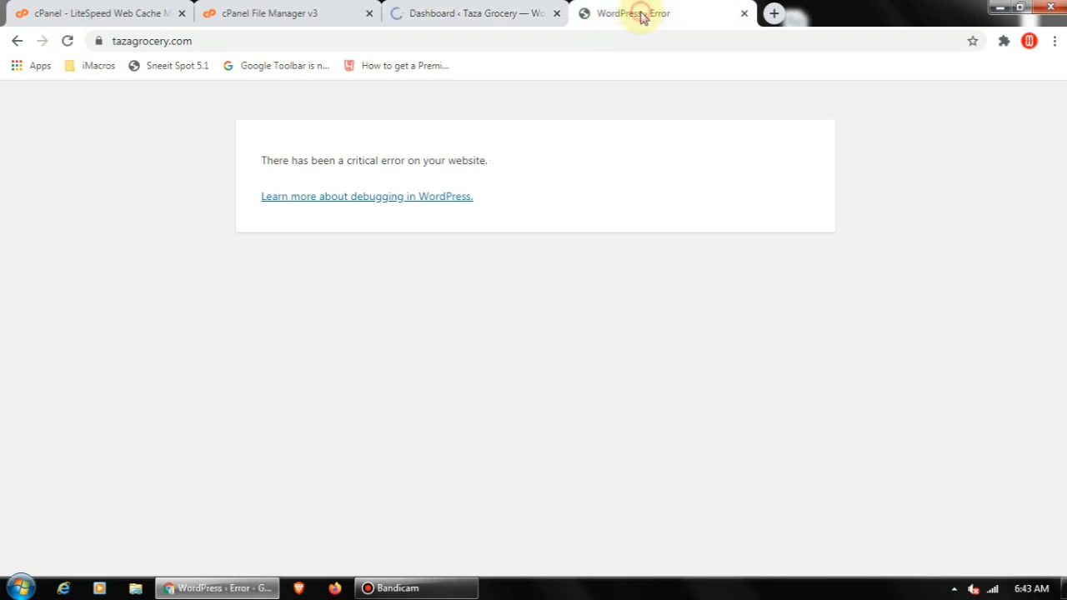
pyautogui.click(67, 41)
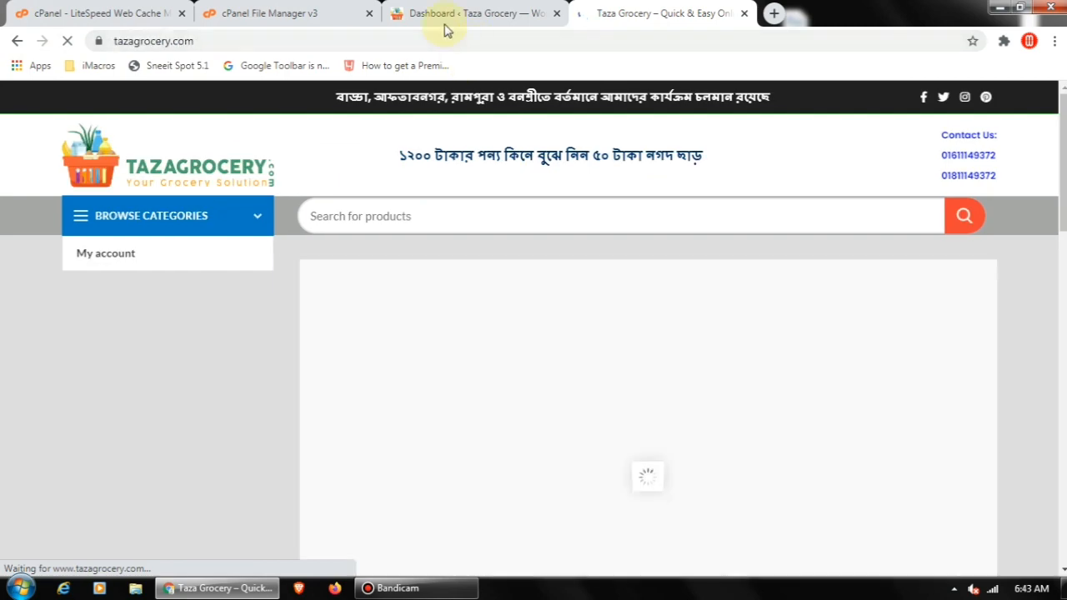
pyautogui.click(446, 17)
# Start a fresh installation of the theme's recommended WooCommerce plugin from the WordPress dashboard notice
pyautogui.moveTo(67, 215)
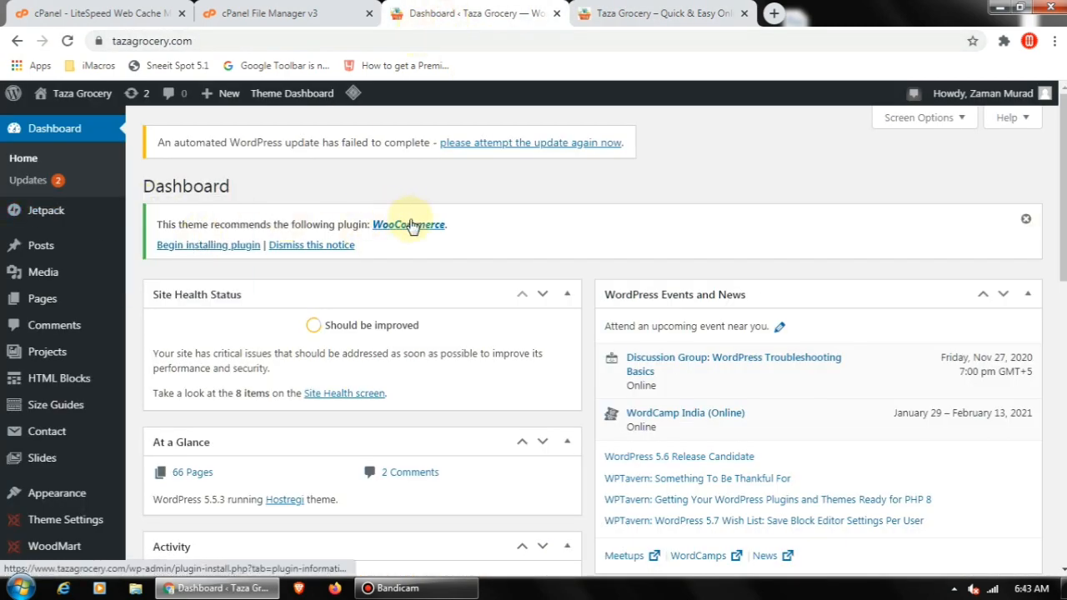
pyautogui.click(207, 243)
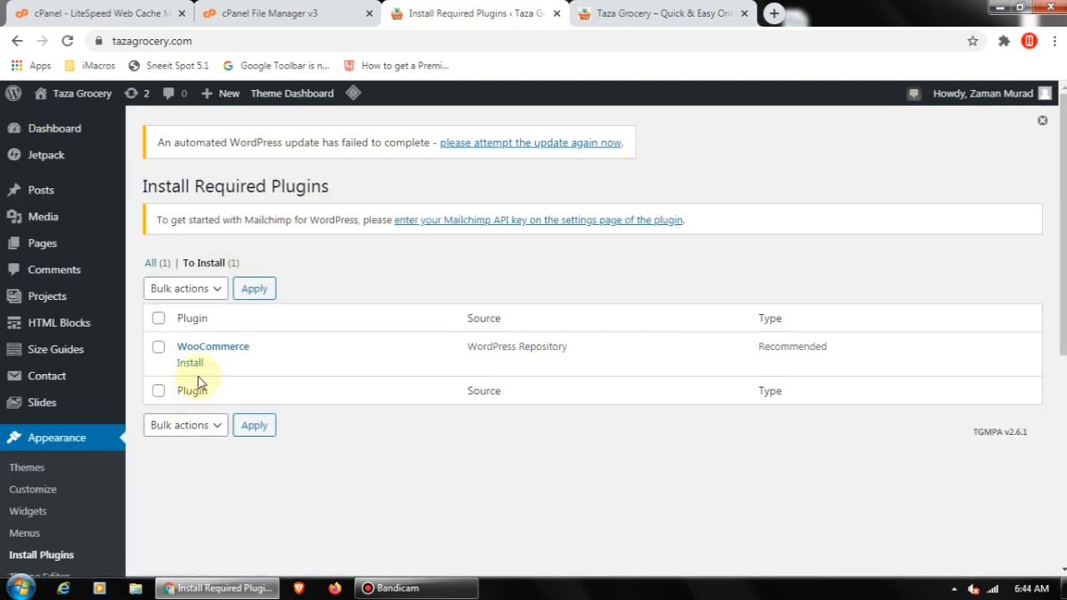
pyautogui.click(190, 366)
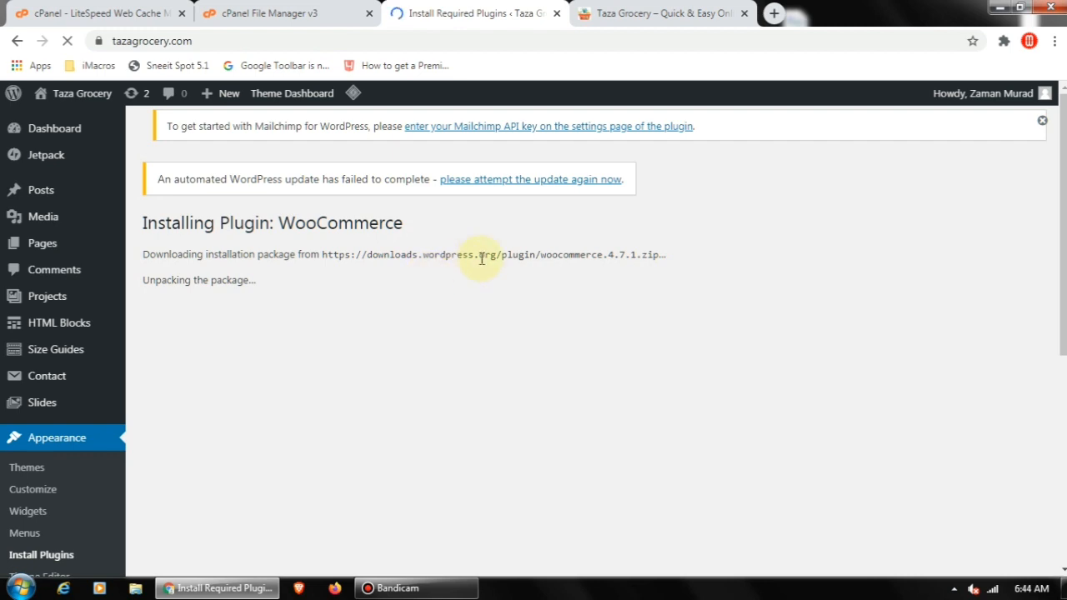
pyautogui.moveTo(486, 256); pyautogui.dragTo(586, 258)
pyautogui.click(562, 253)
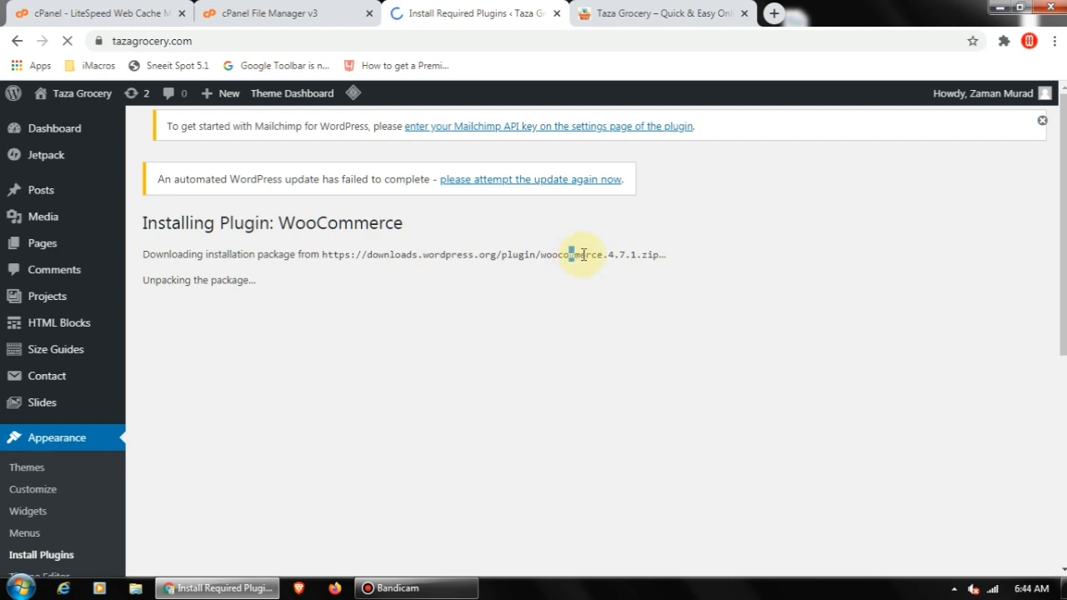
pyautogui.scroll(-5, 583, 256)
pyautogui.scroll(1, 584, 258)
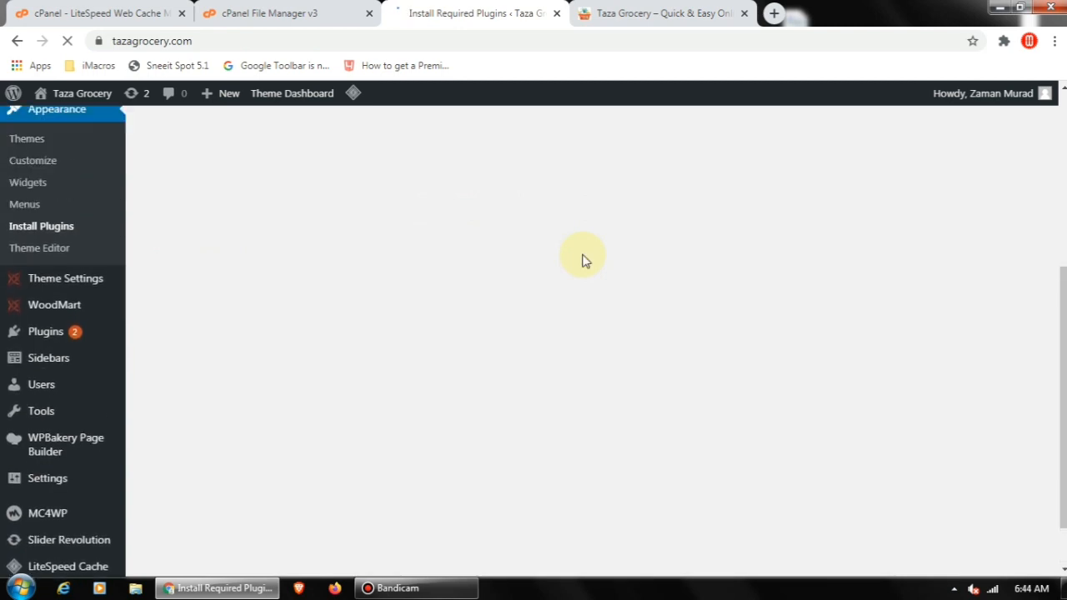
pyautogui.scroll(5, 583, 260)
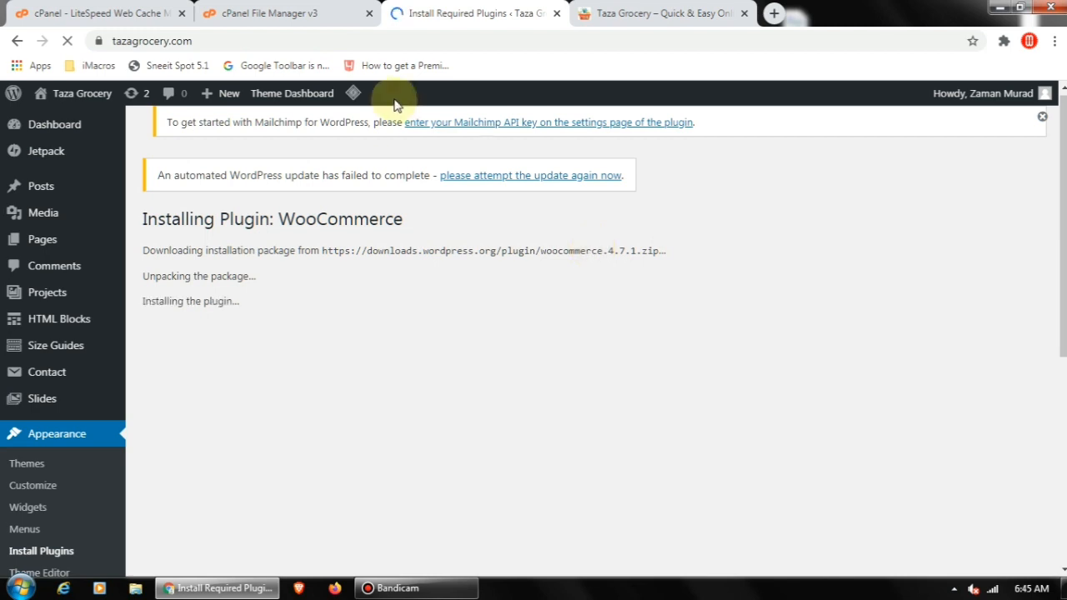
# Open WordPress Manager by Softaculous from the cPanel home page while the WooCommerce installation runs
pyautogui.click(55, 11)
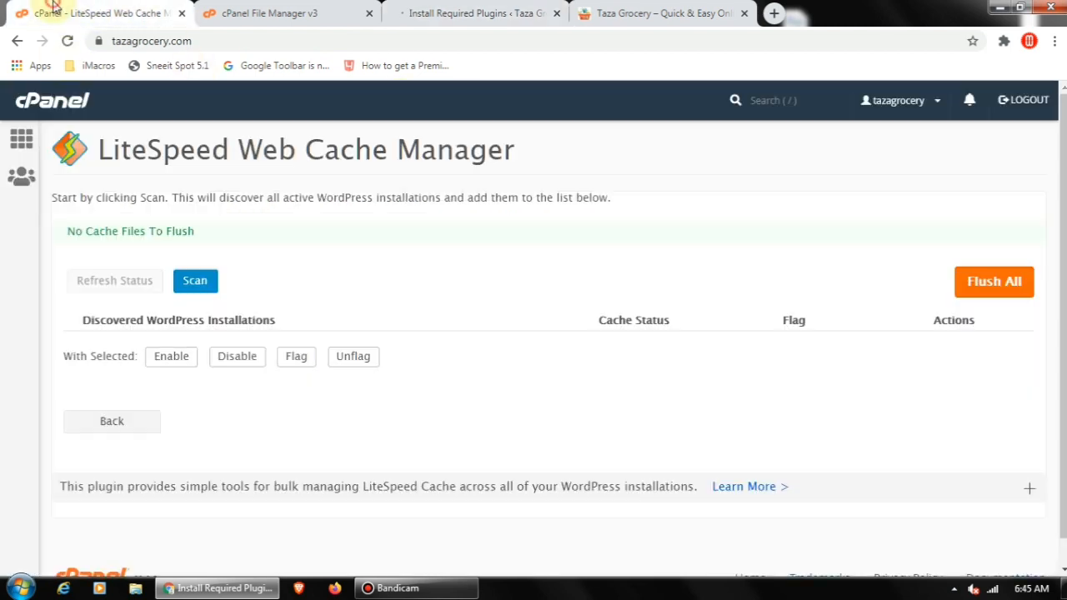
pyautogui.scroll(-1, 40, 140)
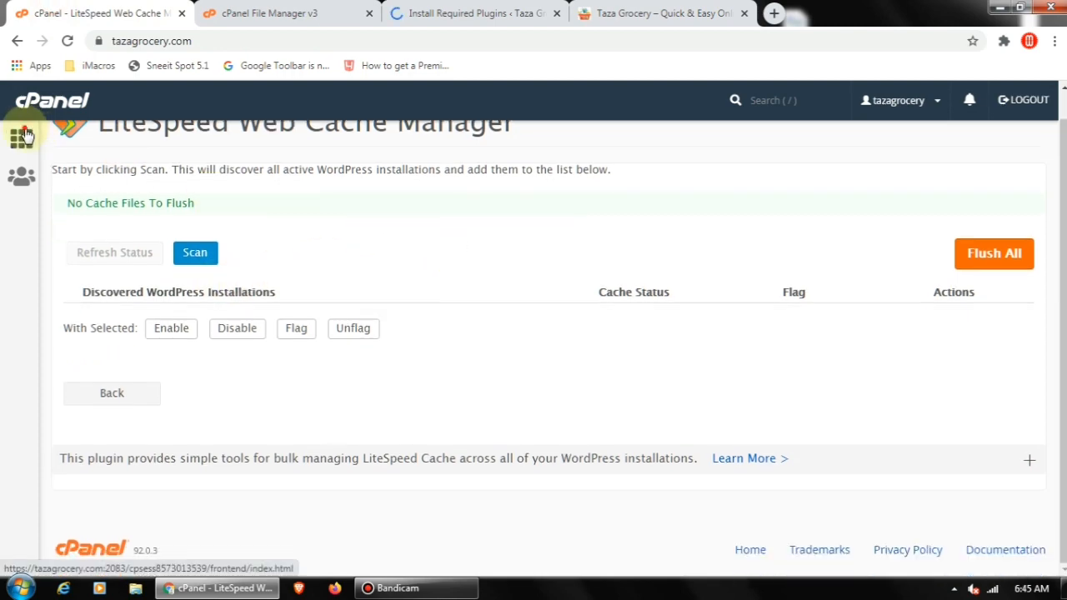
pyautogui.click(33, 139)
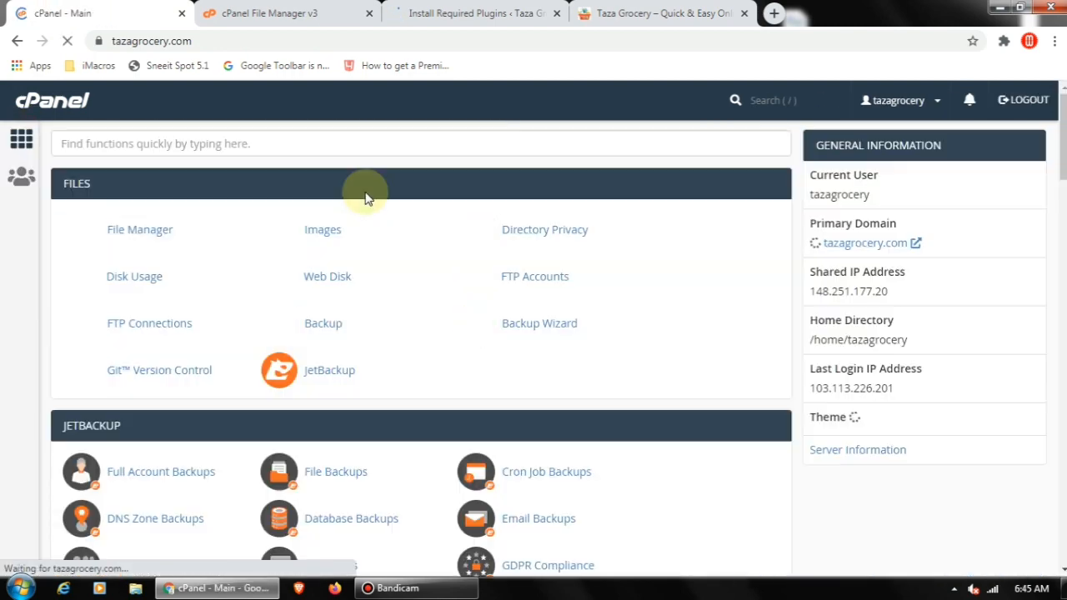
pyautogui.scroll(-10, 488, 284)
pyautogui.scroll(-20, 488, 312)
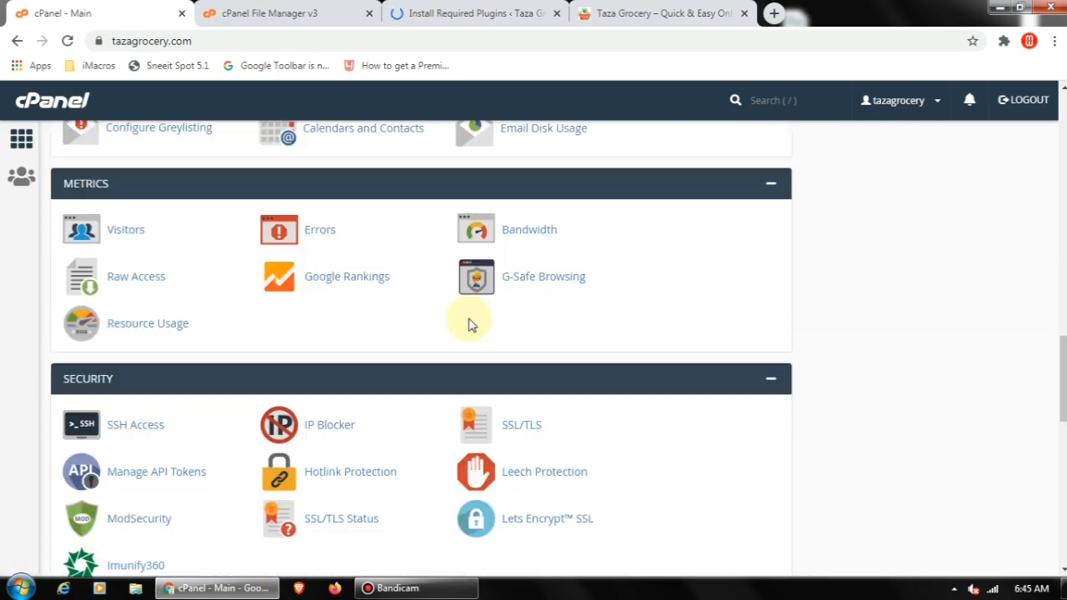
pyautogui.scroll(4, 277, 360)
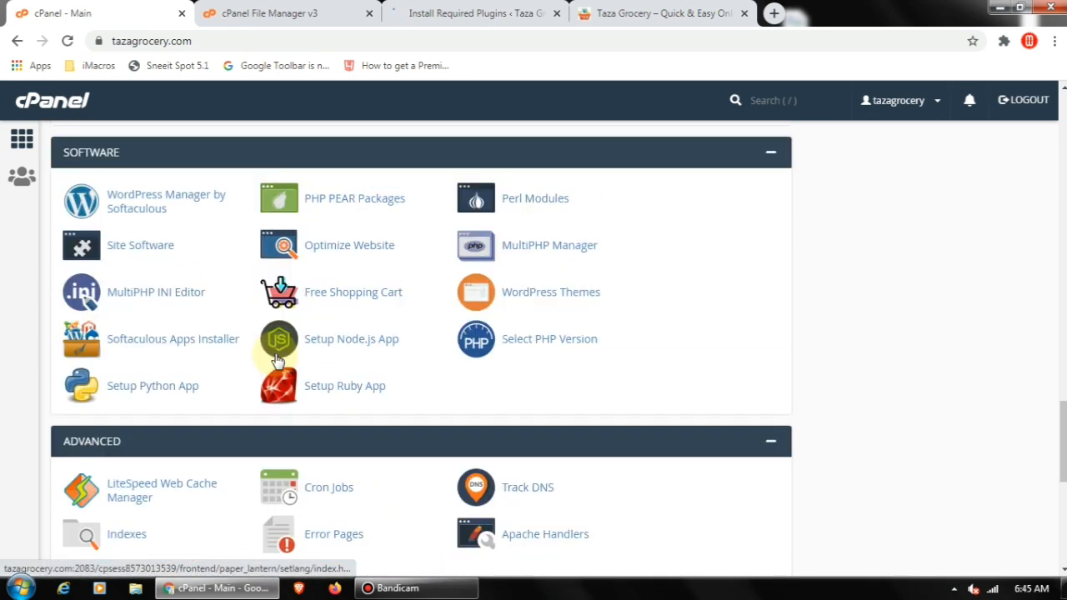
pyautogui.click(134, 204)
pyautogui.click(434, 8)
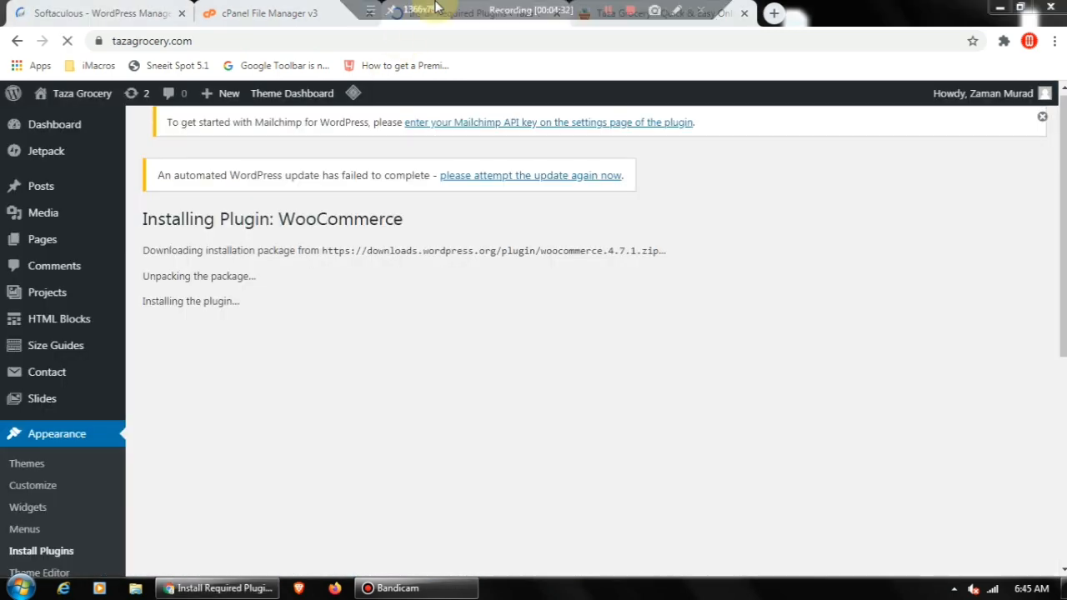
pyautogui.click(83, 7)
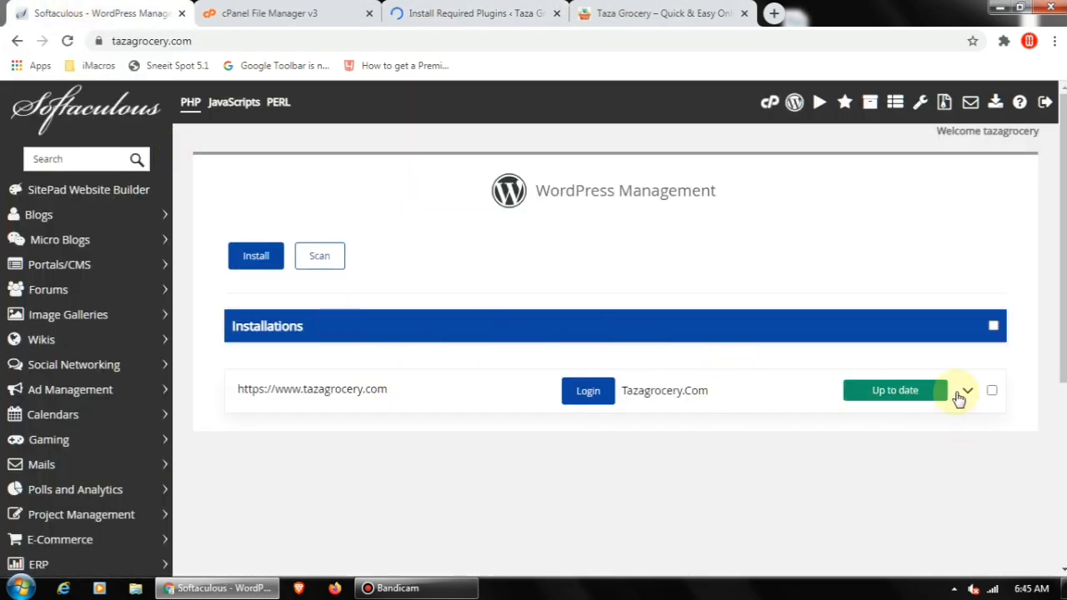
# Expand the tazagrocery.com installation details, review its version and auto-upgrade configuration, and collapse them
pyautogui.click(965, 392)
pyautogui.scroll(-1, 711, 480)
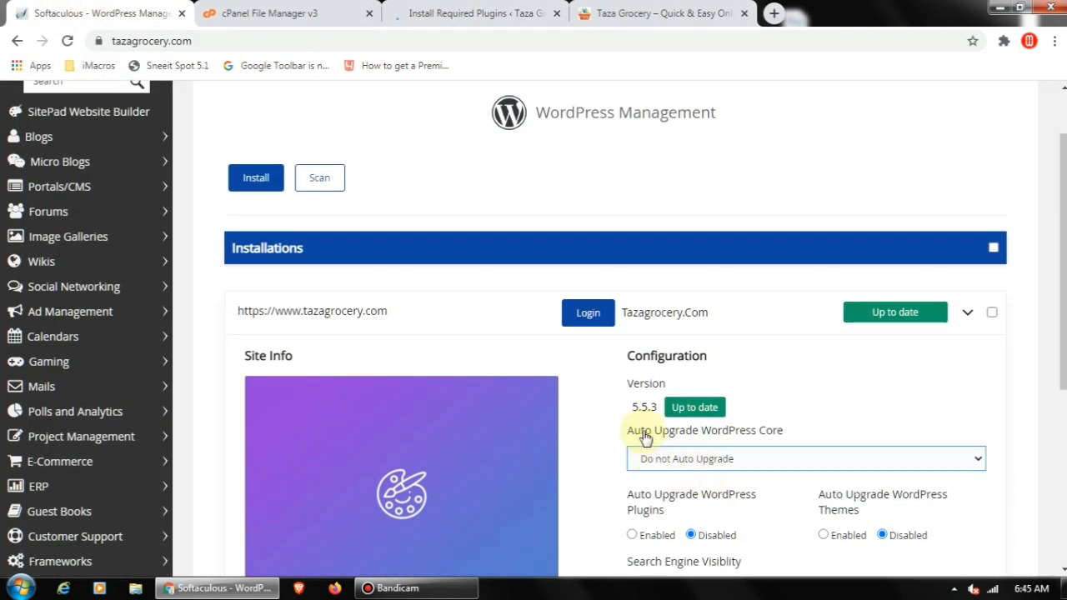
pyautogui.scroll(-1, 826, 438)
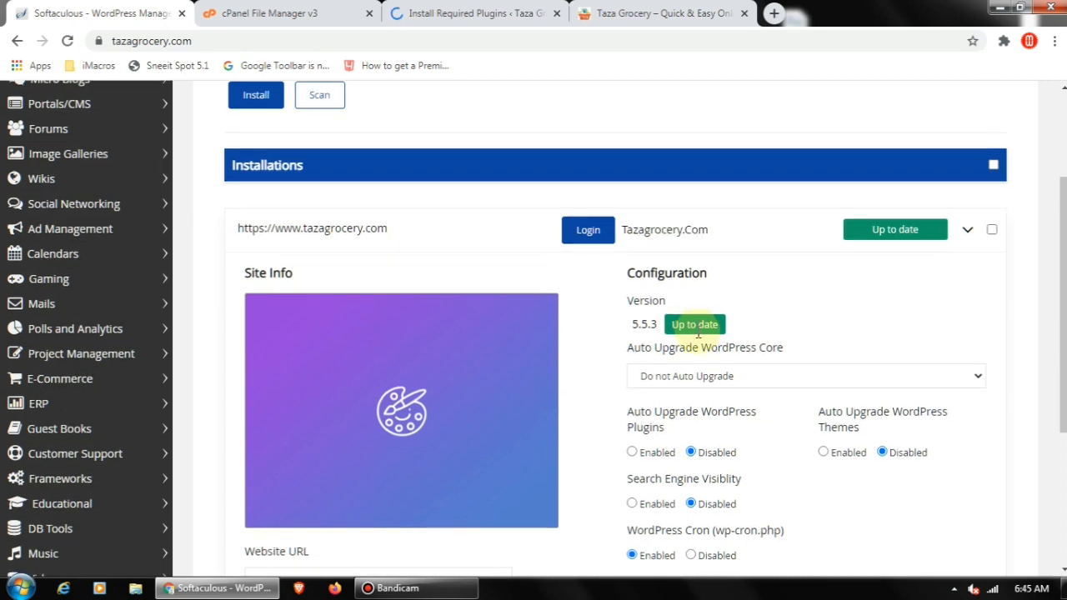
pyautogui.scroll(-3, 701, 329)
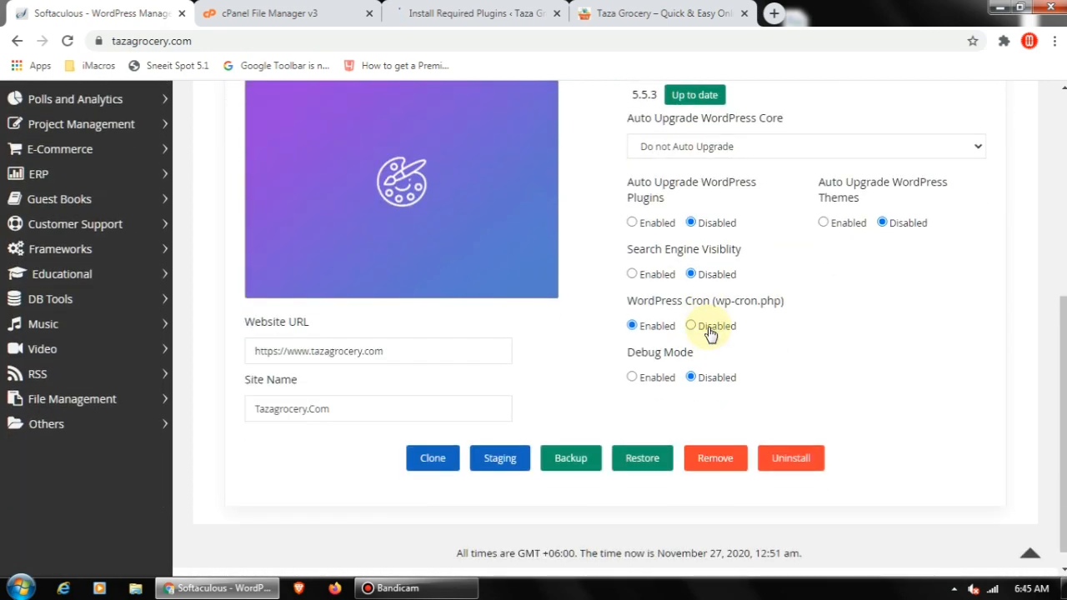
pyautogui.scroll(2, 708, 333)
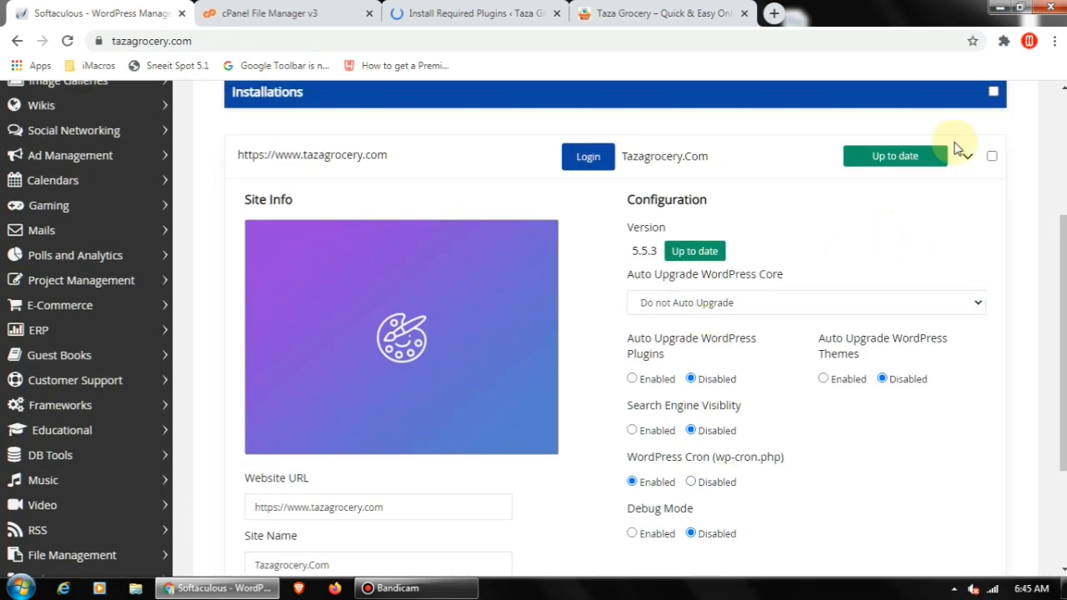
pyautogui.click(926, 157)
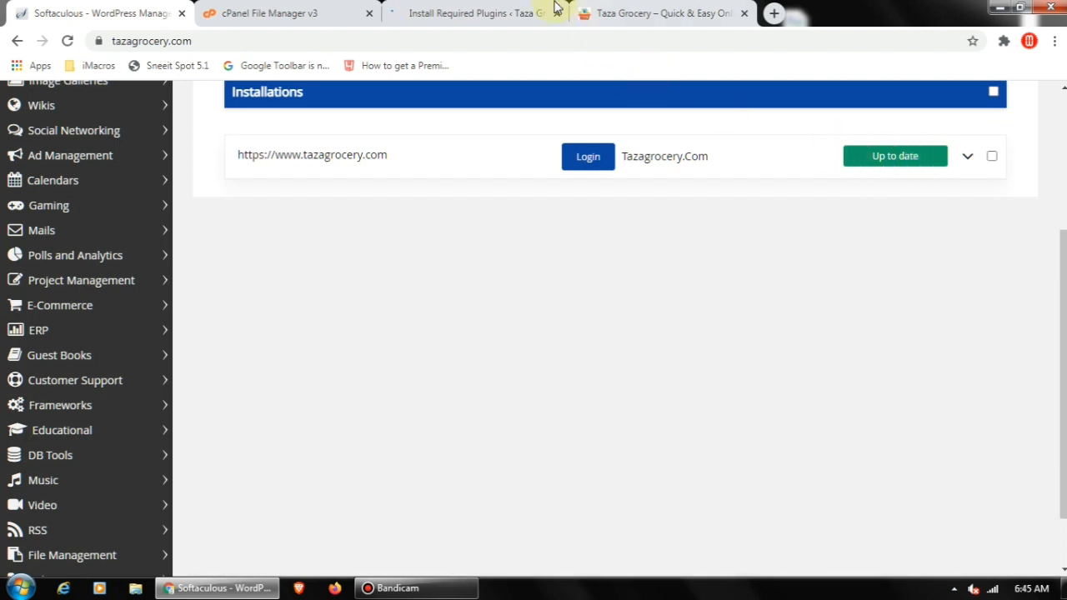
# Check the WooCommerce plugin installation log and return to the WordPress dashboard from the completed installation
pyautogui.click(497, 10)
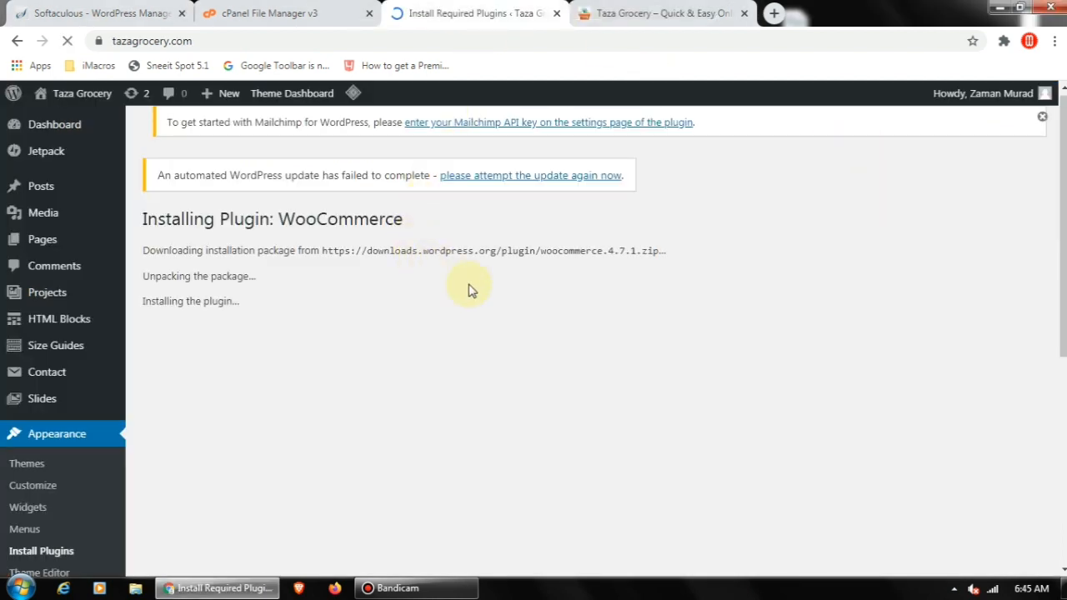
pyautogui.moveTo(246, 315); pyautogui.dragTo(267, 322)
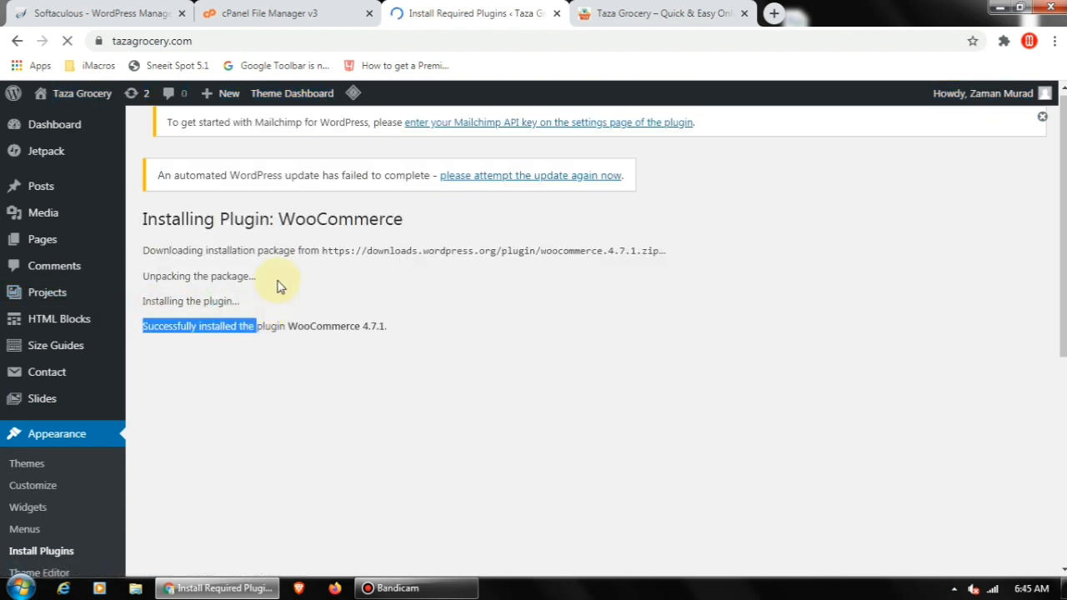
pyautogui.click(294, 307)
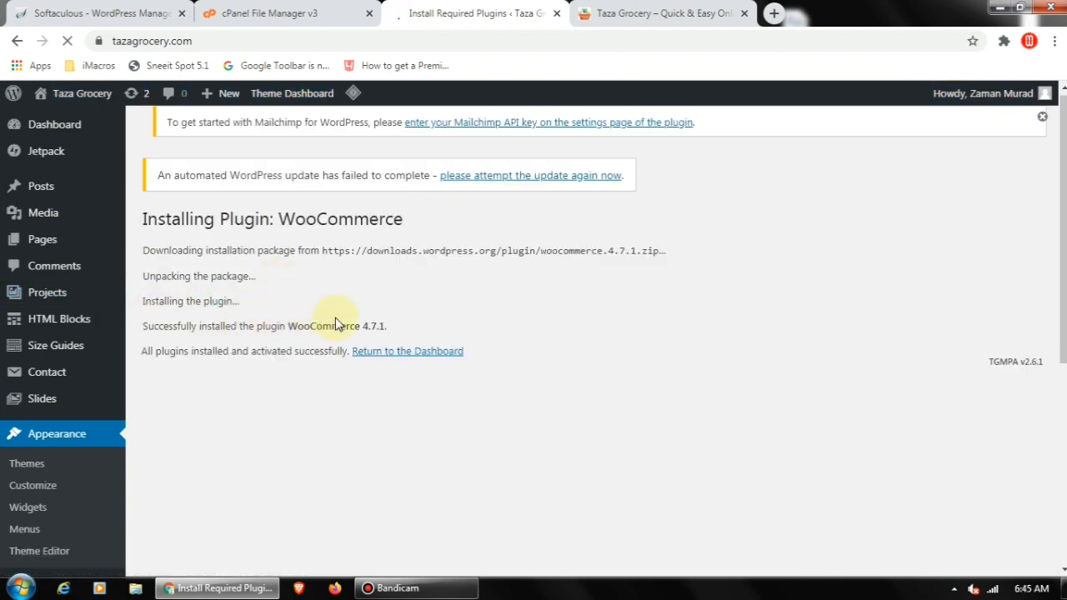
pyautogui.click(441, 352)
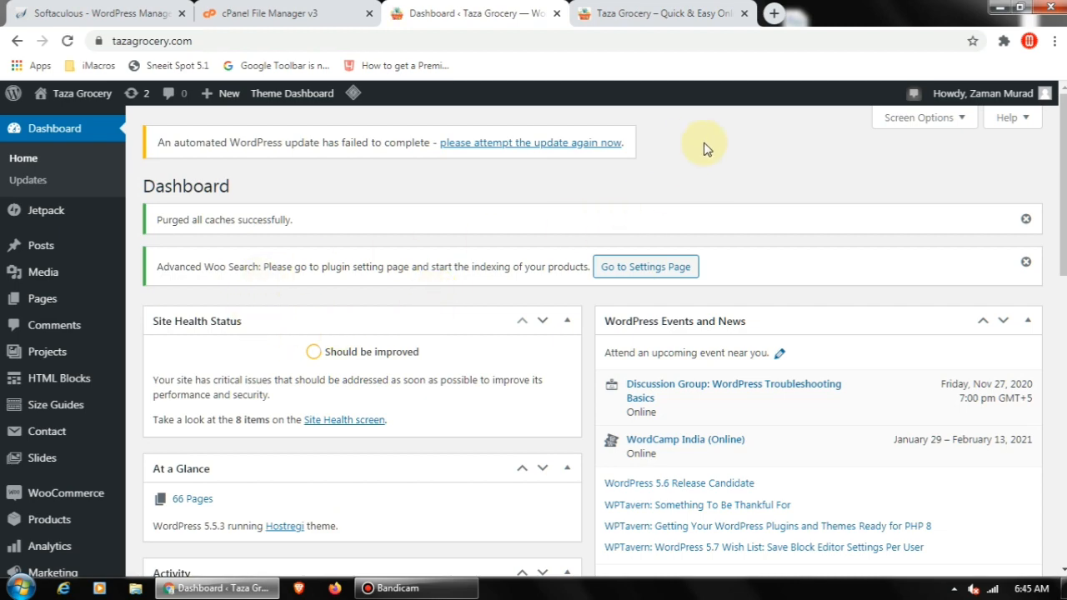
# Reload the storefront and examine the homepage's categories and product sections with WooCommerce reinstalled
pyautogui.click(633, 16)
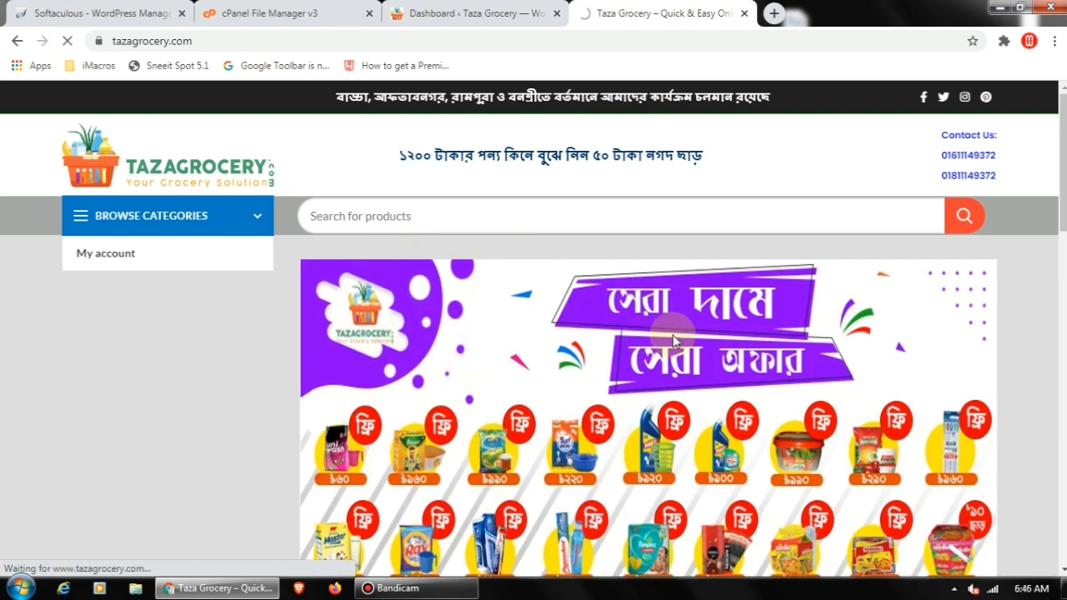
pyautogui.scroll(-12, 680, 337)
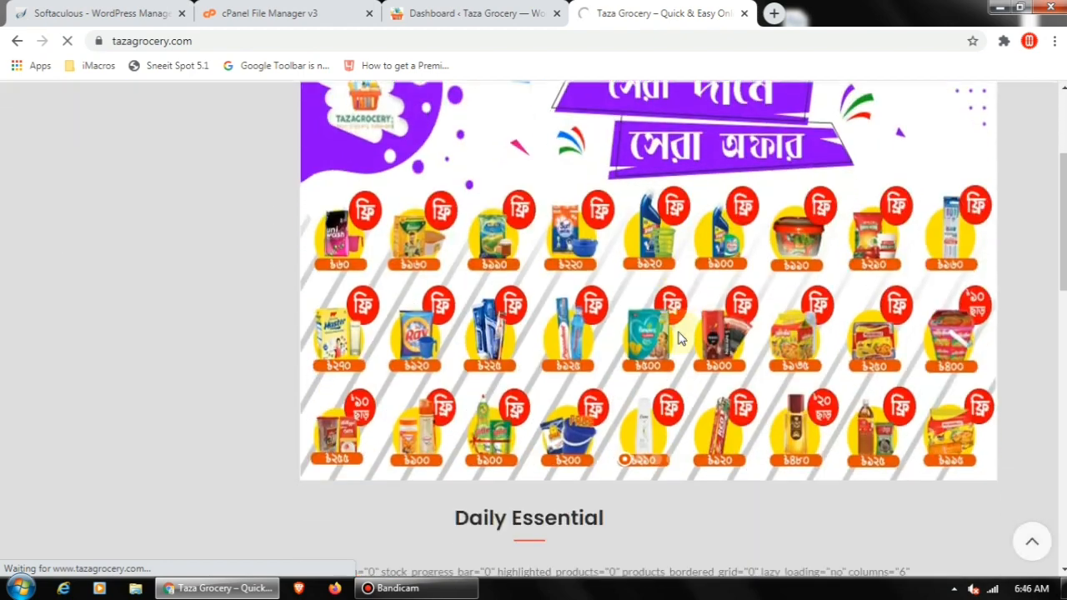
pyautogui.scroll(-5, 679, 337)
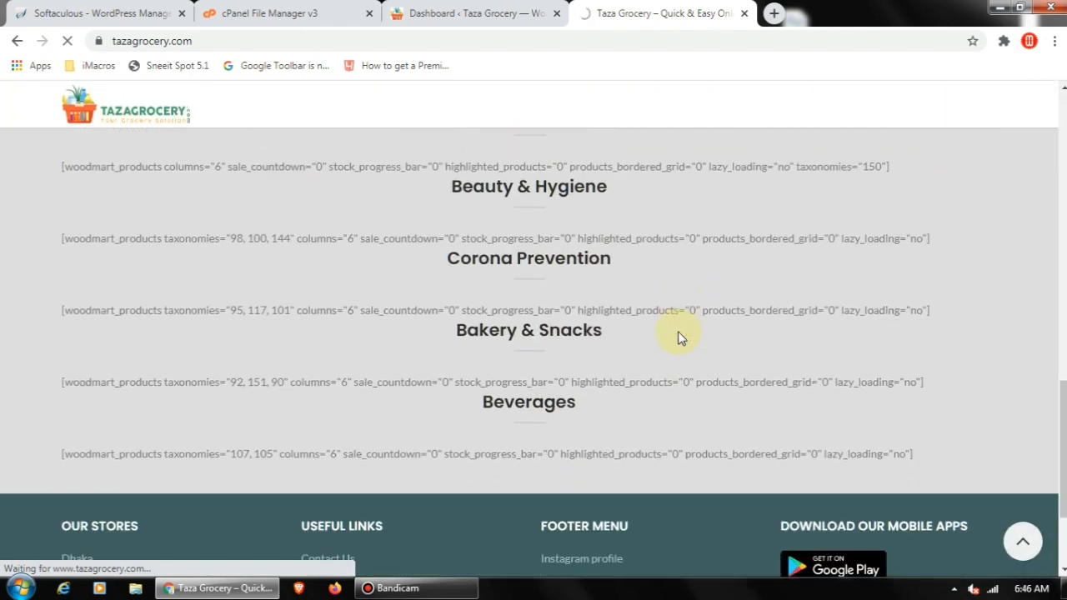
pyautogui.scroll(6, 680, 337)
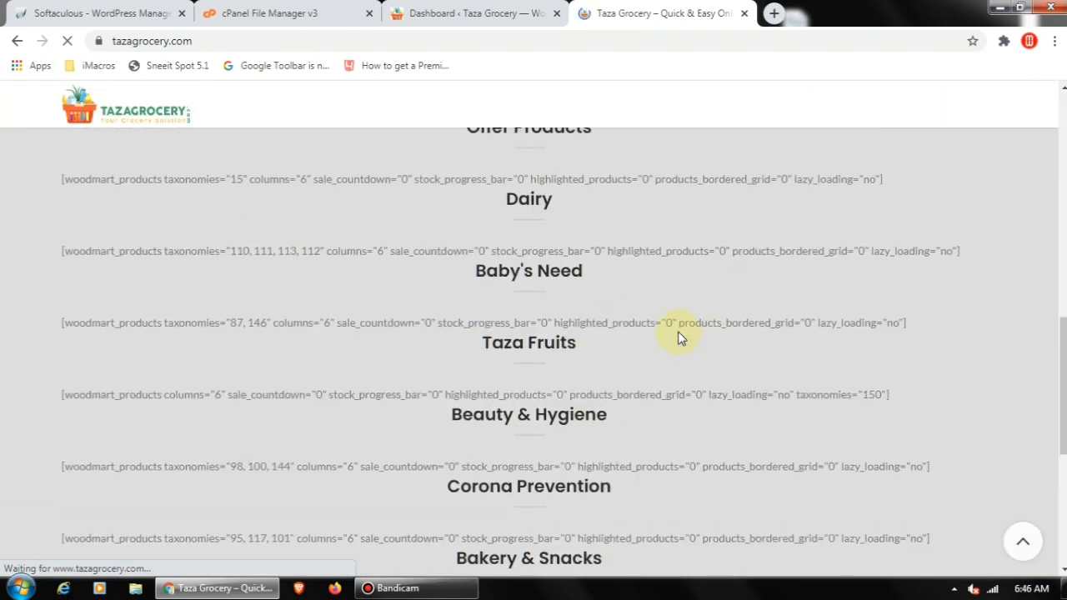
pyautogui.scroll(10, 679, 336)
pyautogui.scroll(-3, 679, 337)
pyautogui.scroll(-12, 679, 337)
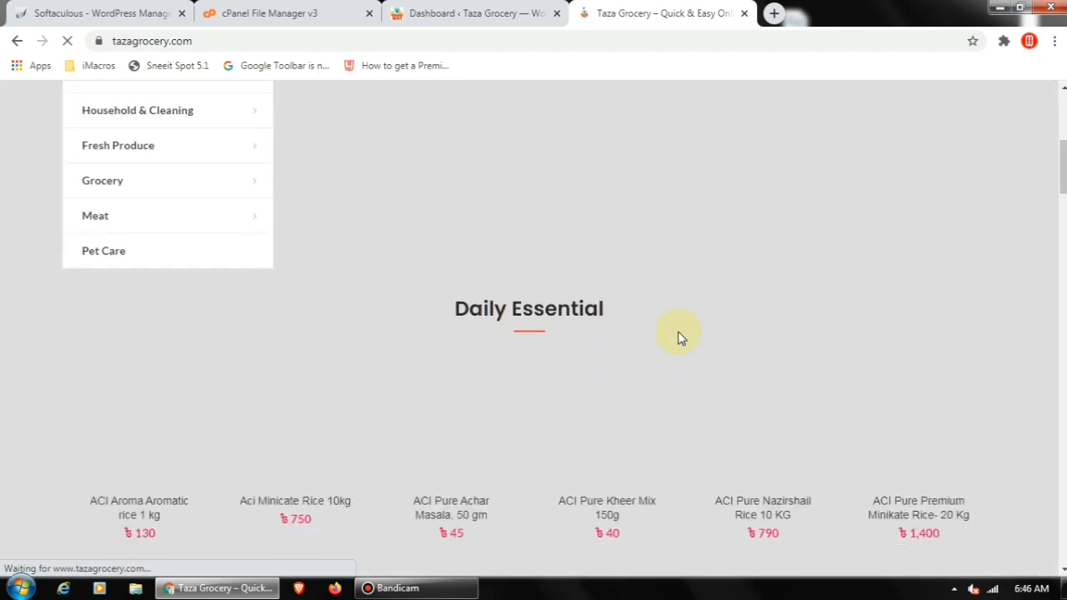
pyautogui.scroll(-10, 680, 337)
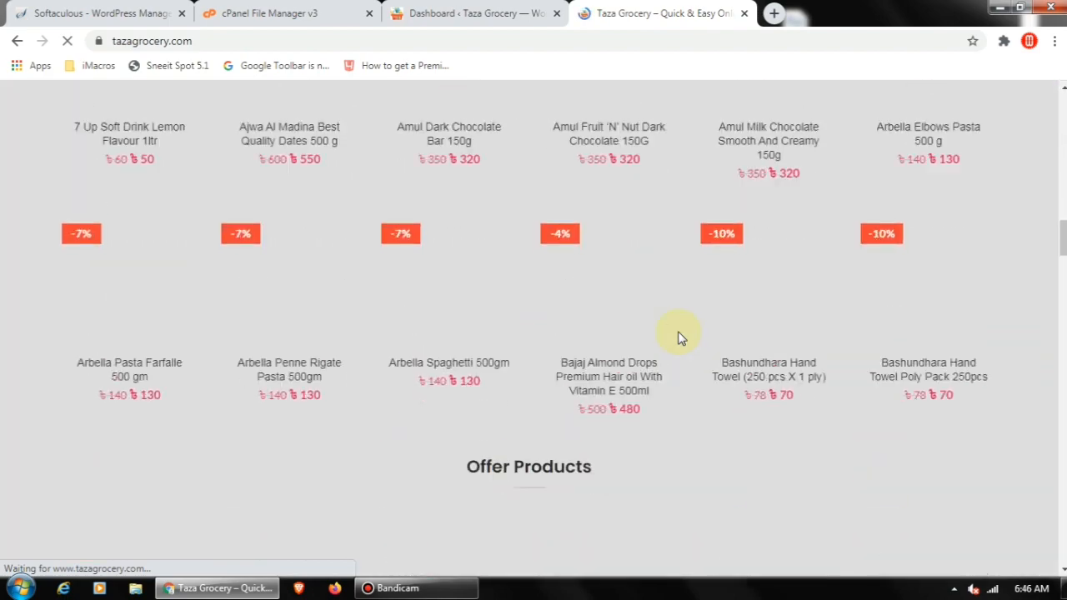
pyautogui.scroll(-15, 679, 337)
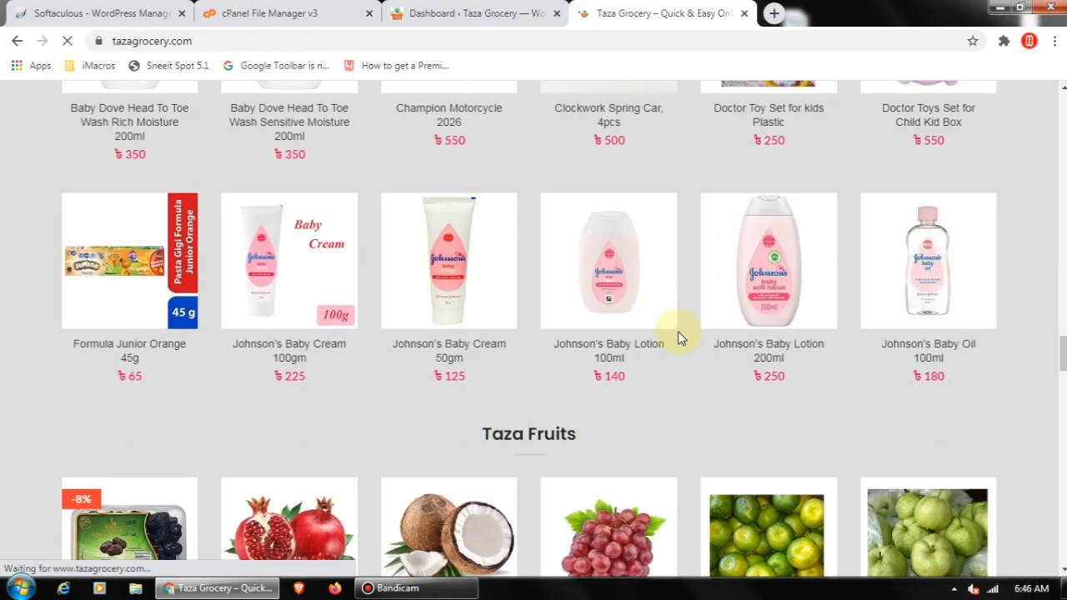
pyautogui.scroll(-5, 680, 337)
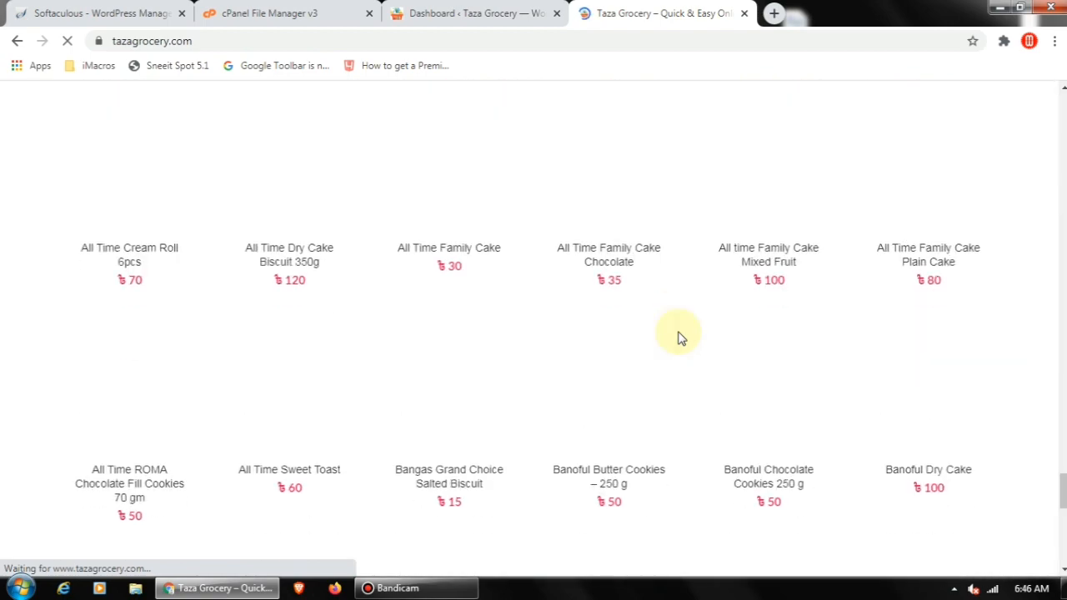
pyautogui.scroll(-5, 679, 337)
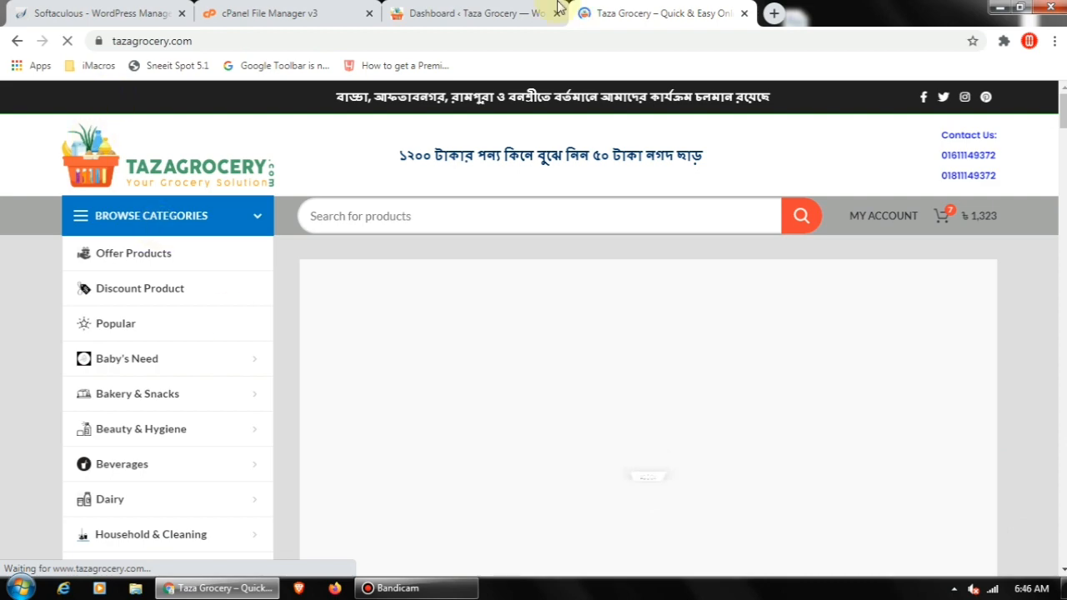
# Open the Add Plugins page in WordPress and search for rankmath to find the Rank Math SEO plugin
pyautogui.click(494, 12)
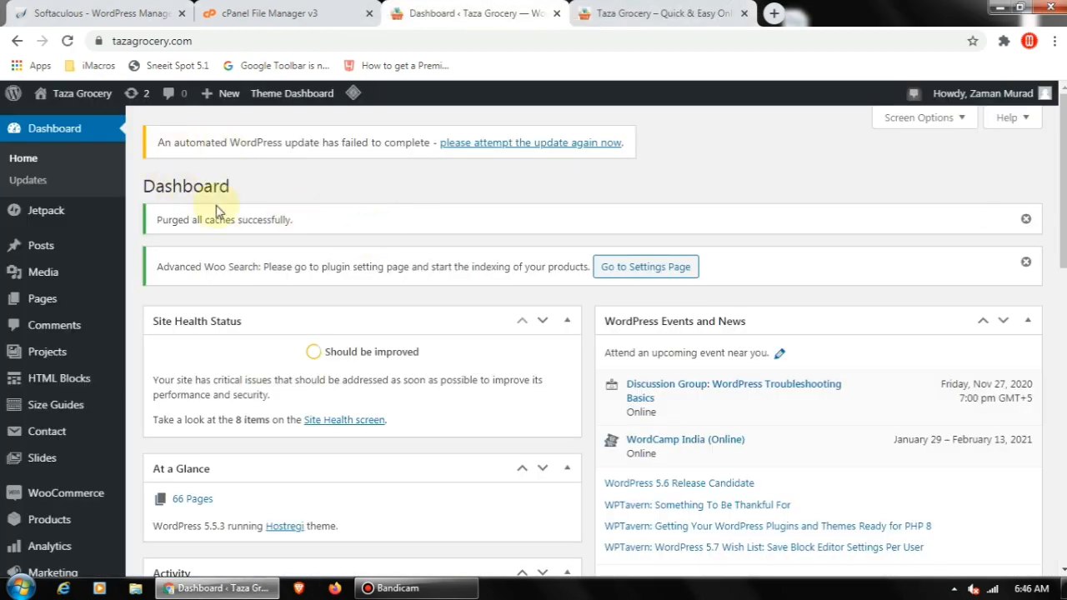
pyautogui.scroll(-6, 67, 237)
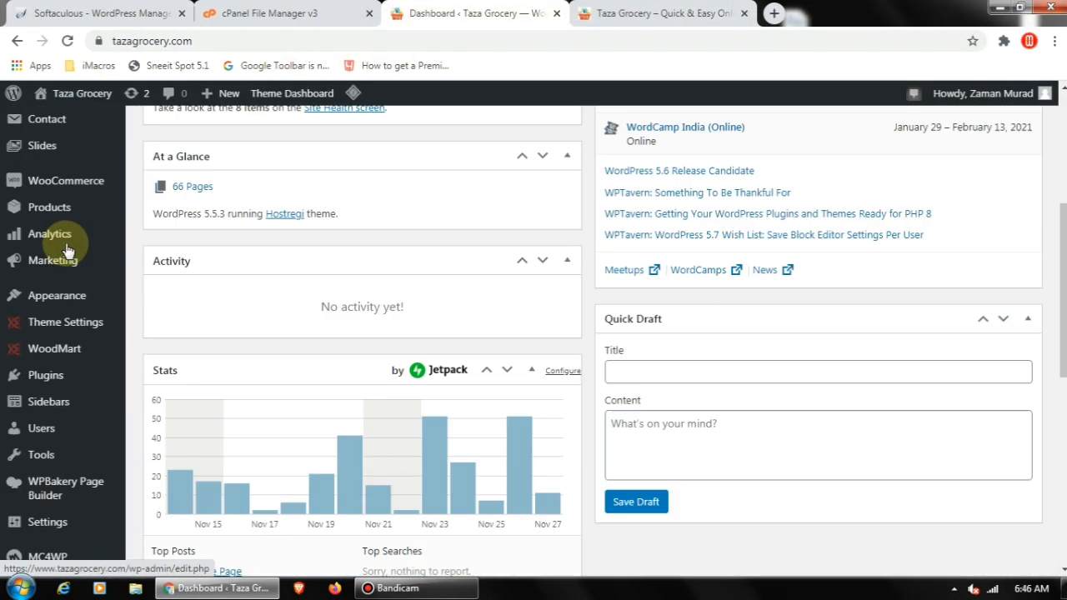
pyautogui.moveTo(97, 269)
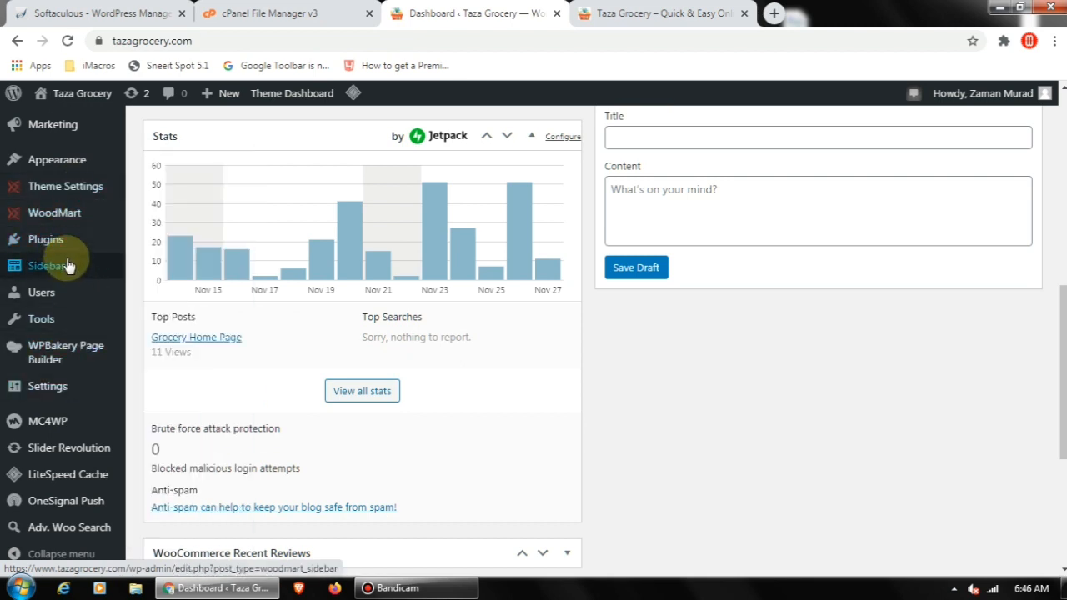
pyautogui.moveTo(59, 240)
pyautogui.click(156, 263)
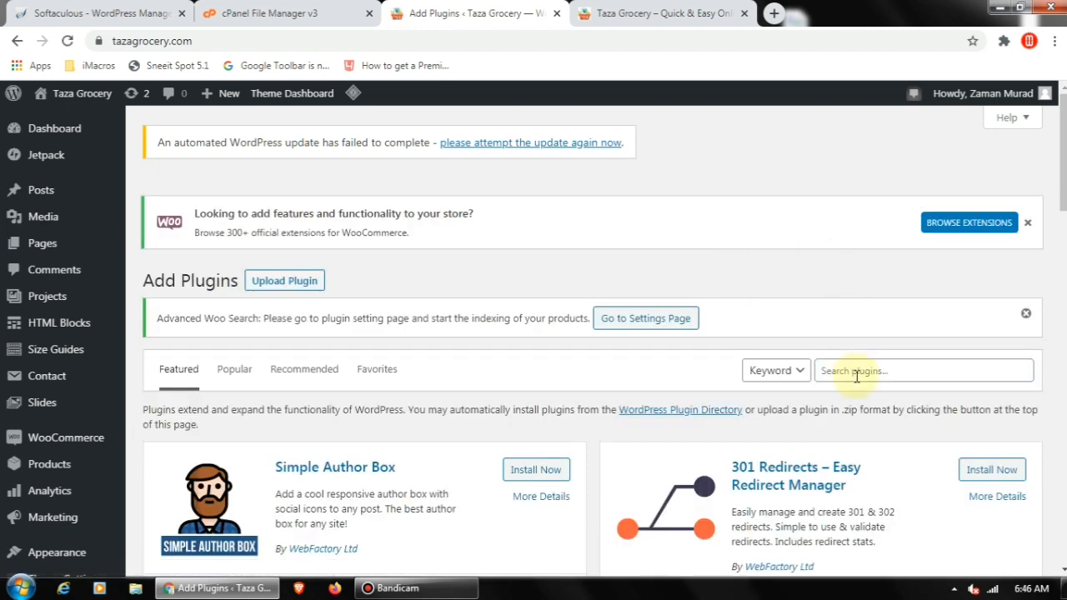
pyautogui.click(857, 372)
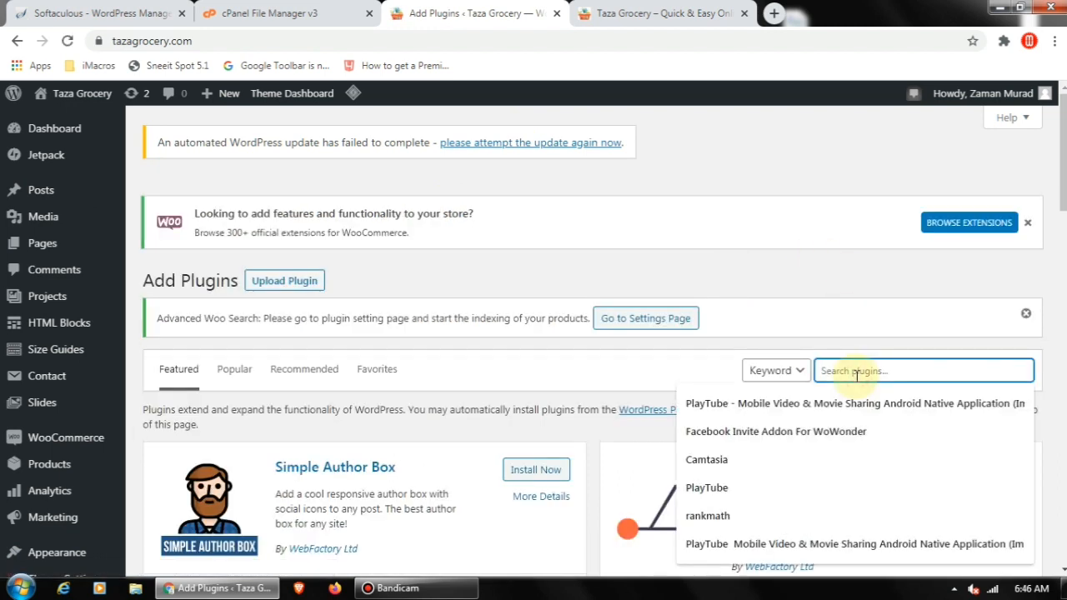
pyautogui.click(706, 516)
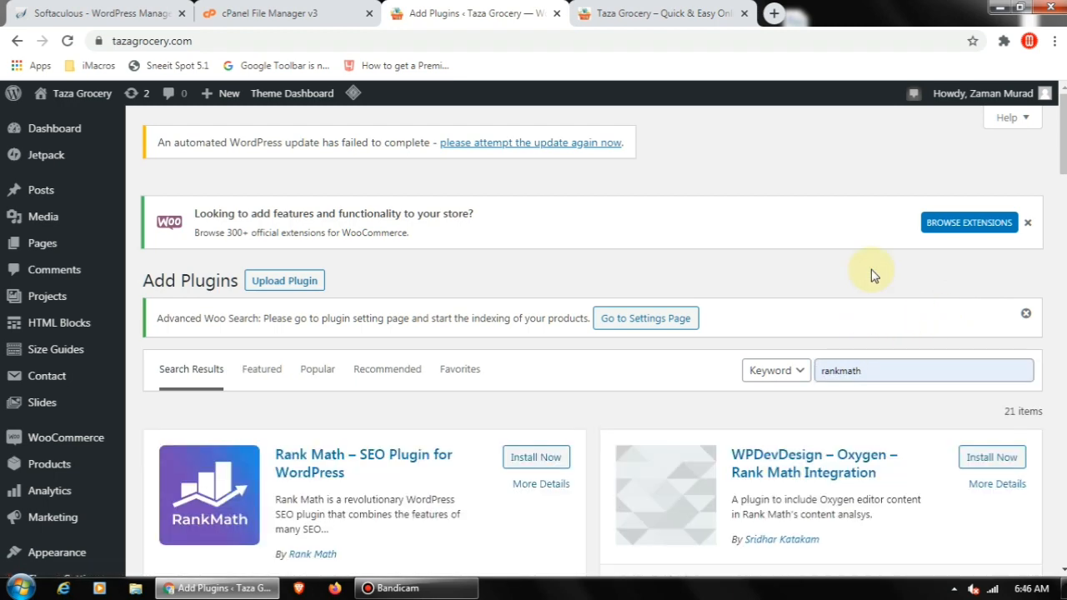
pyautogui.scroll(-2, 566, 266)
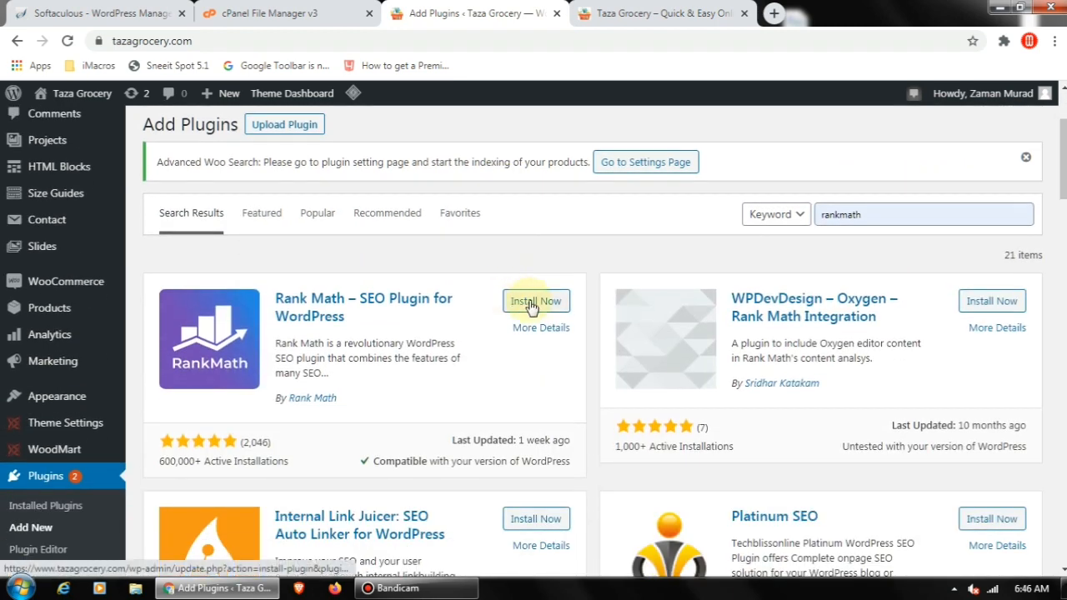
# Install the Rank Math – SEO Plugin for WordPress from the plugin search results
pyautogui.click(531, 304)
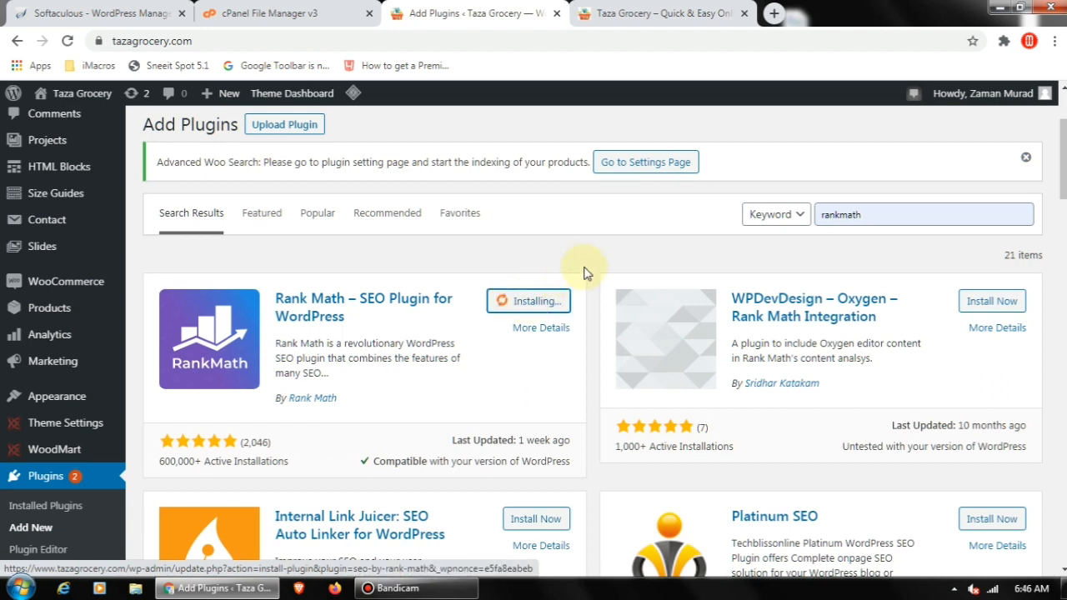
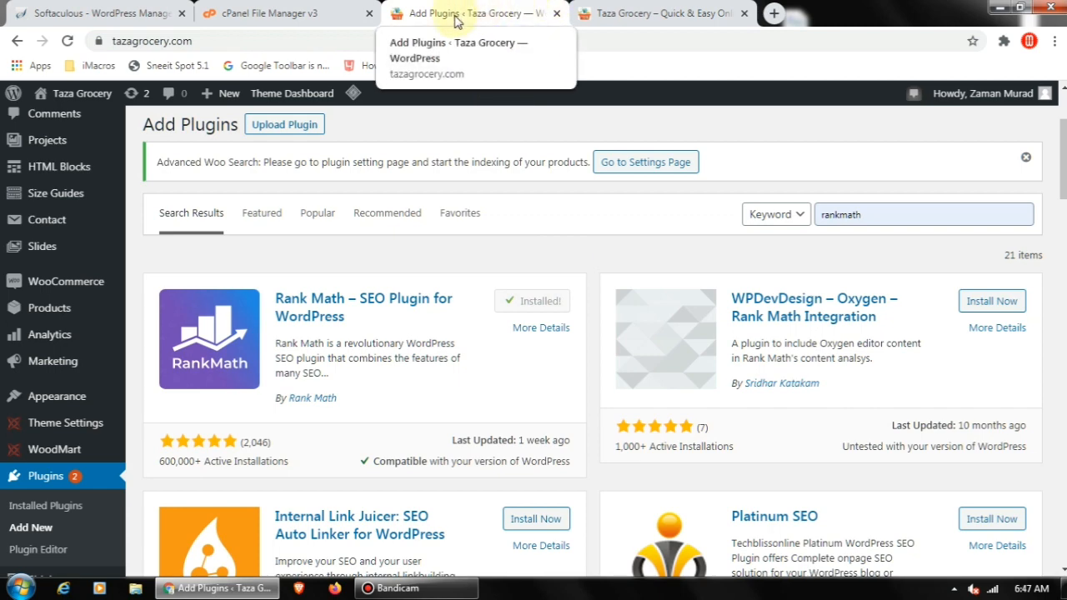
# Switch to cPanel File Manager, review the deleted plugin folders in the trash, and return to the WordPress Add Plugins page
pyautogui.click(250, 13)
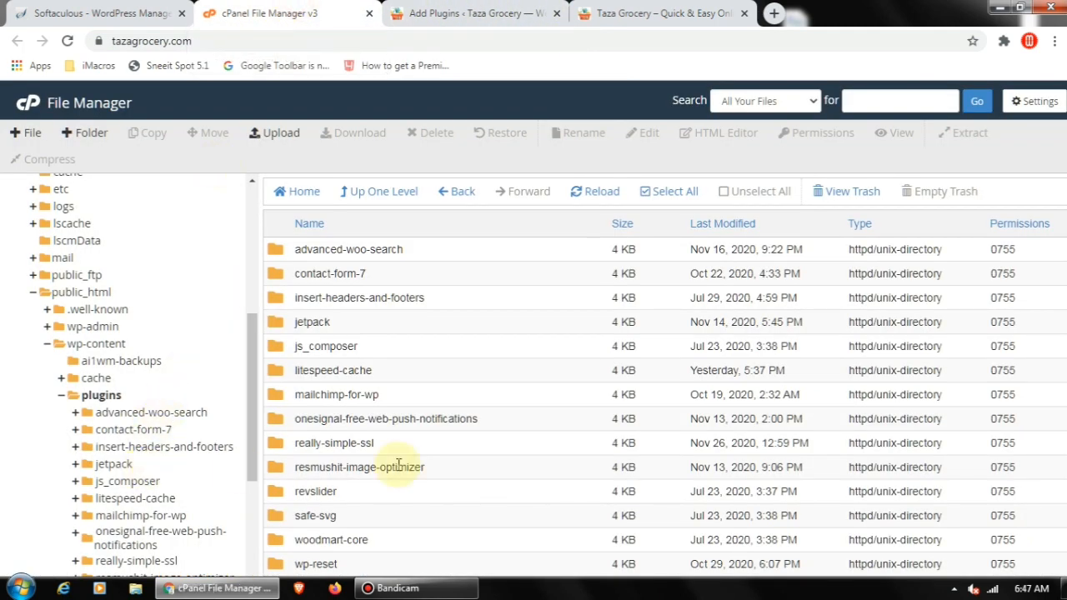
pyautogui.click(839, 191)
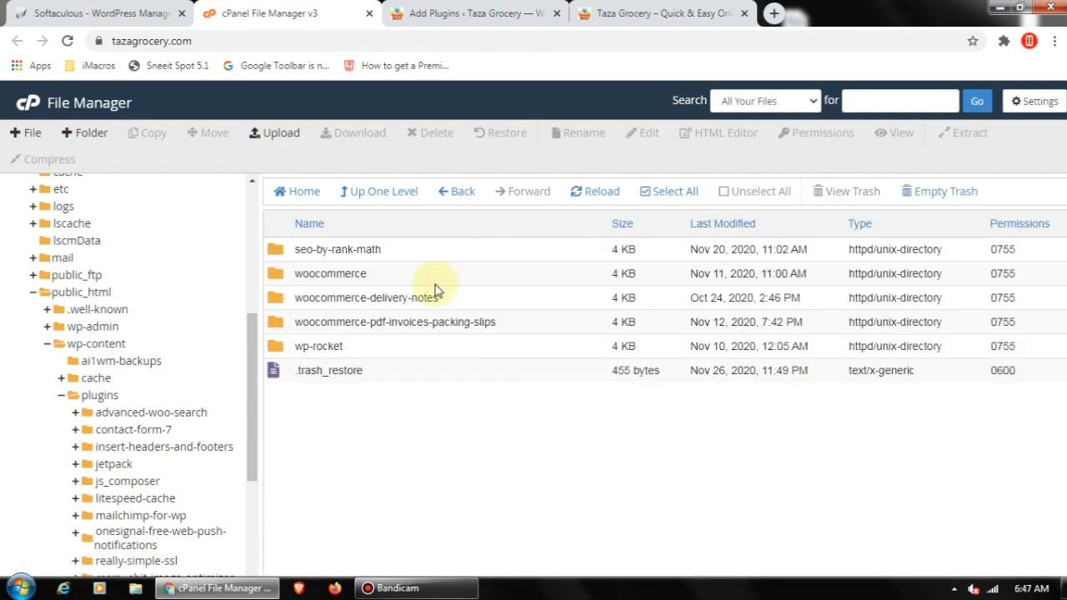
pyautogui.click(389, 275)
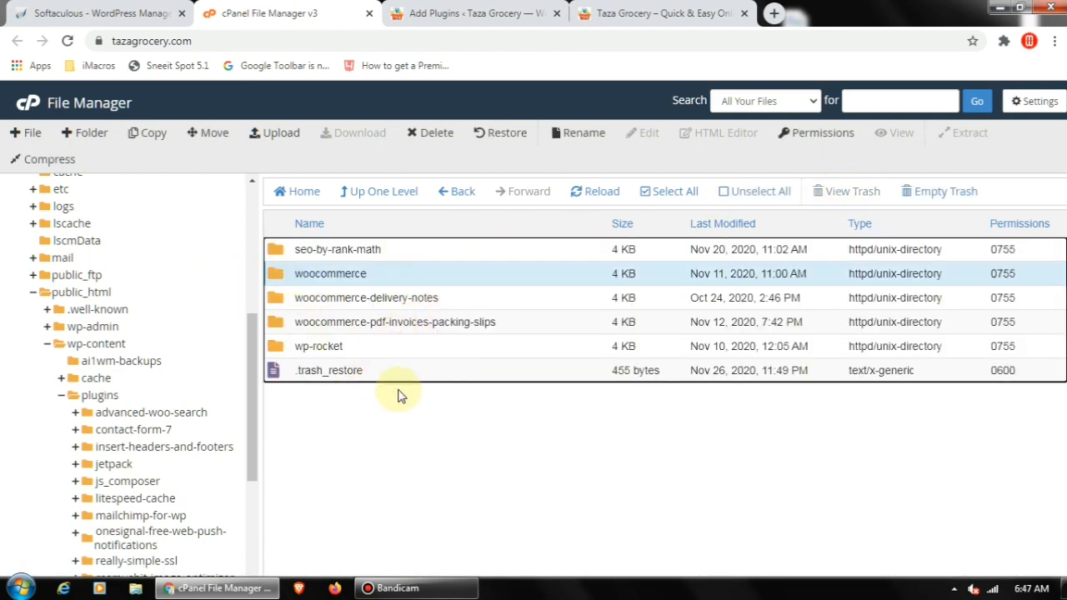
pyautogui.click(450, 13)
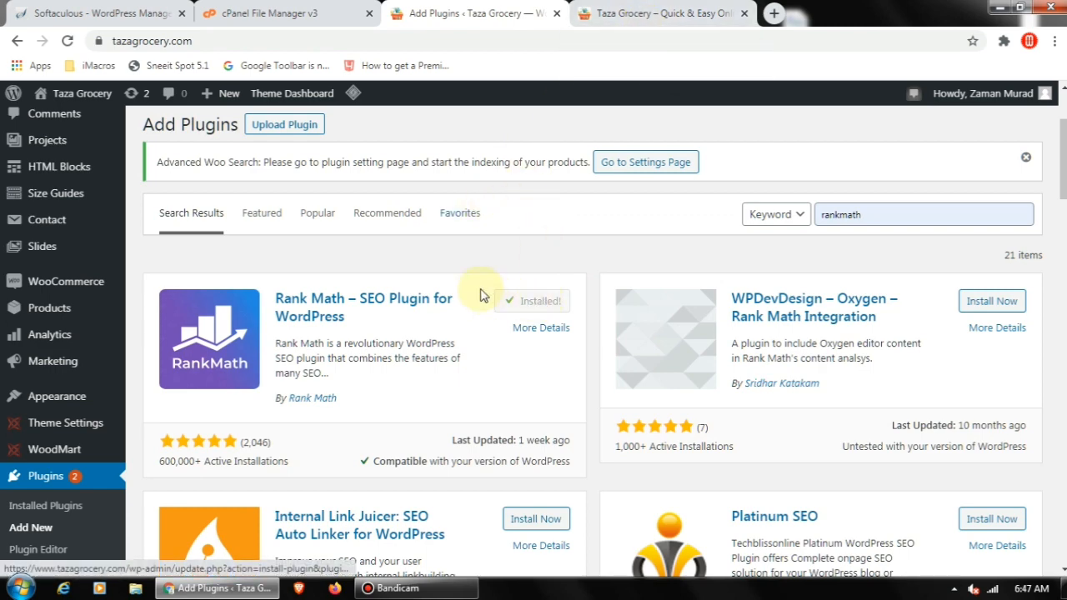
# Open the installed plugins list in WordPress, review its notices, and filter the list to inactive plugins
pyautogui.scroll(-3, 366, 267)
pyautogui.scroll(2, 375, 261)
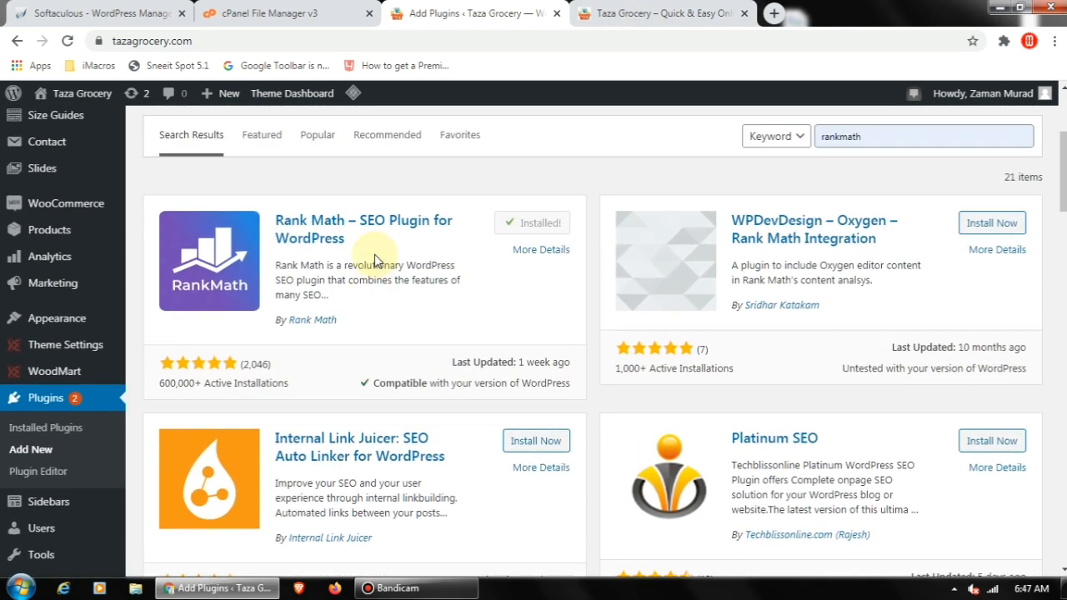
pyautogui.scroll(-3, 62, 379)
pyautogui.rightClick(70, 385)
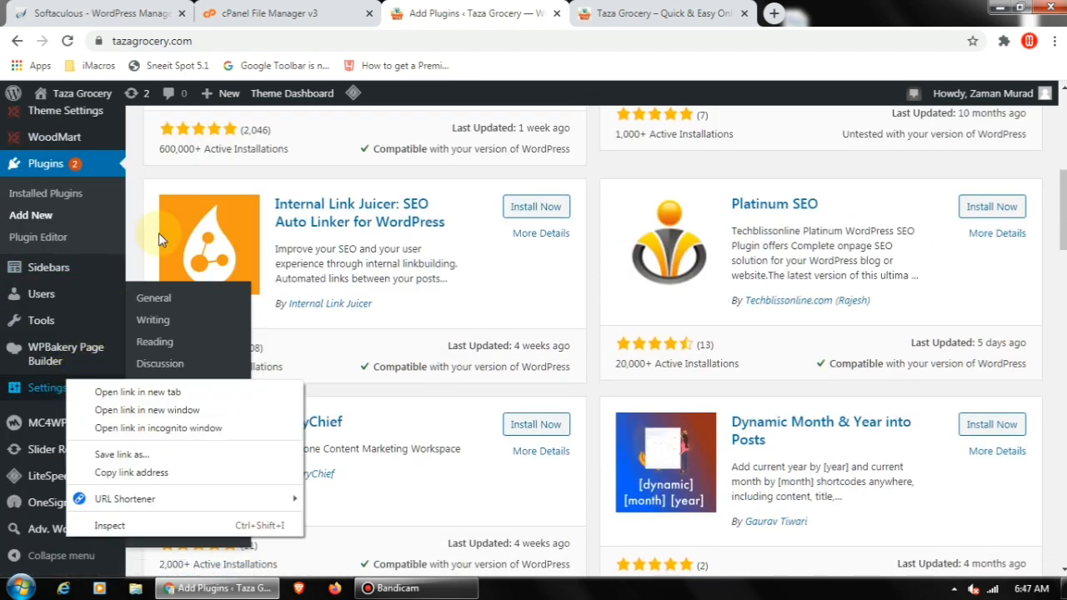
pyautogui.click(509, 147)
pyautogui.scroll(5, 546, 177)
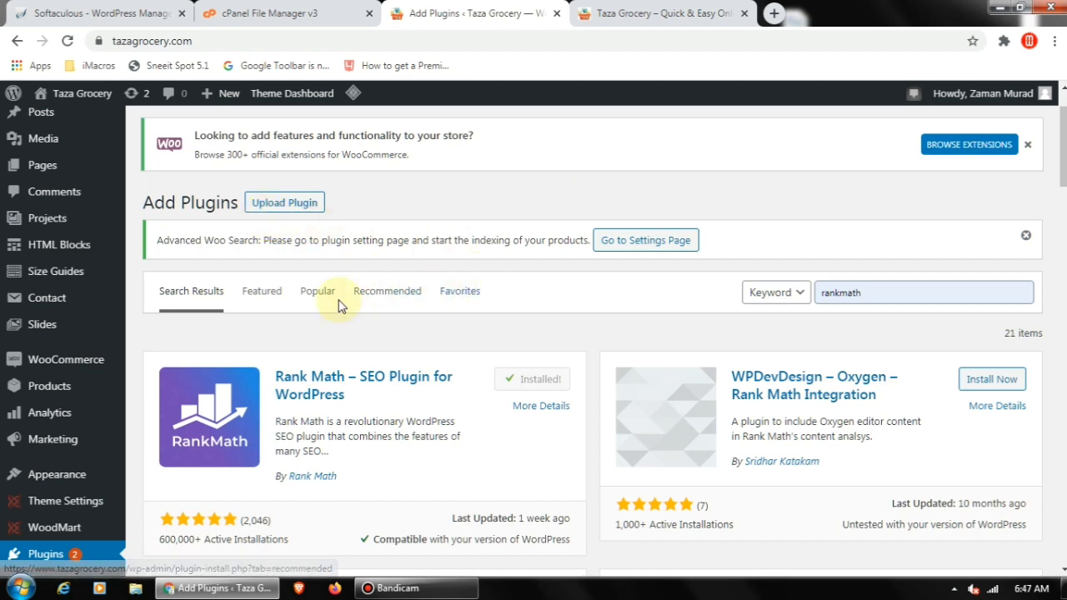
pyautogui.scroll(-1, 65, 336)
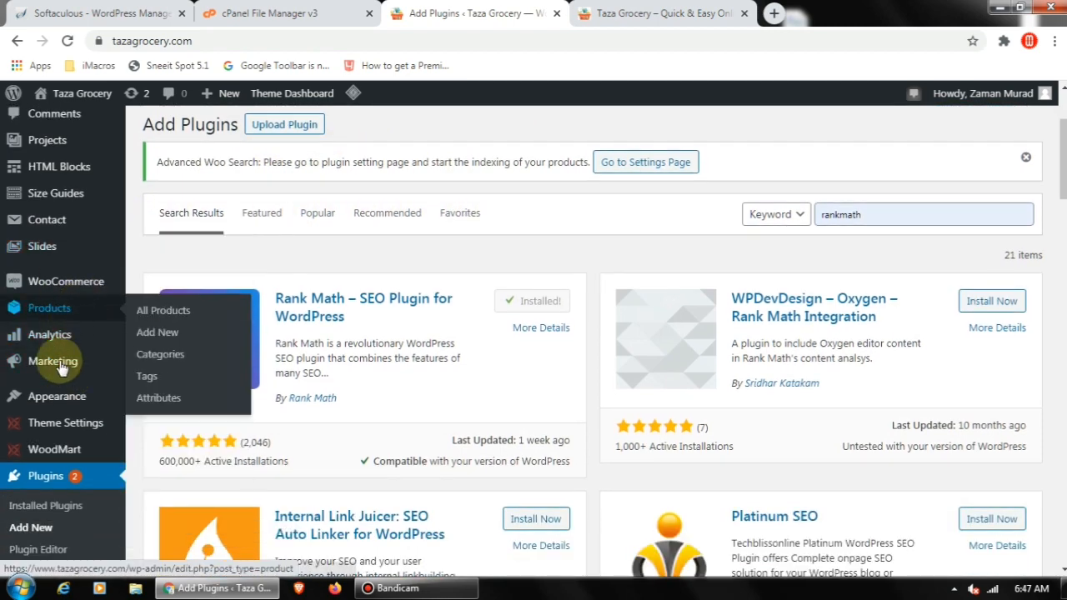
pyautogui.scroll(-1, 91, 454)
pyautogui.scroll(-2, 88, 467)
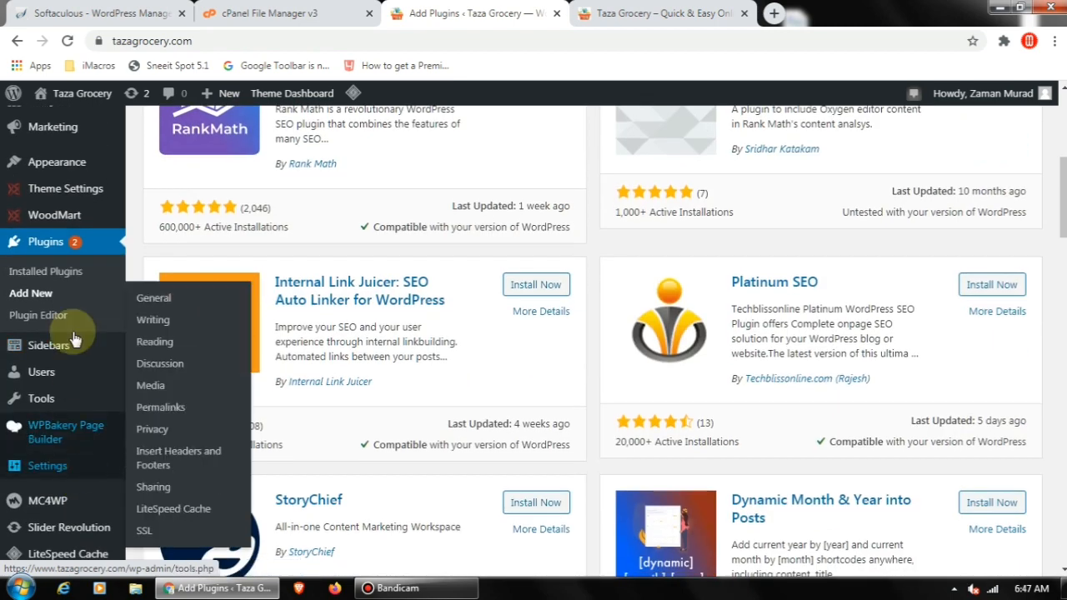
pyautogui.click(72, 282)
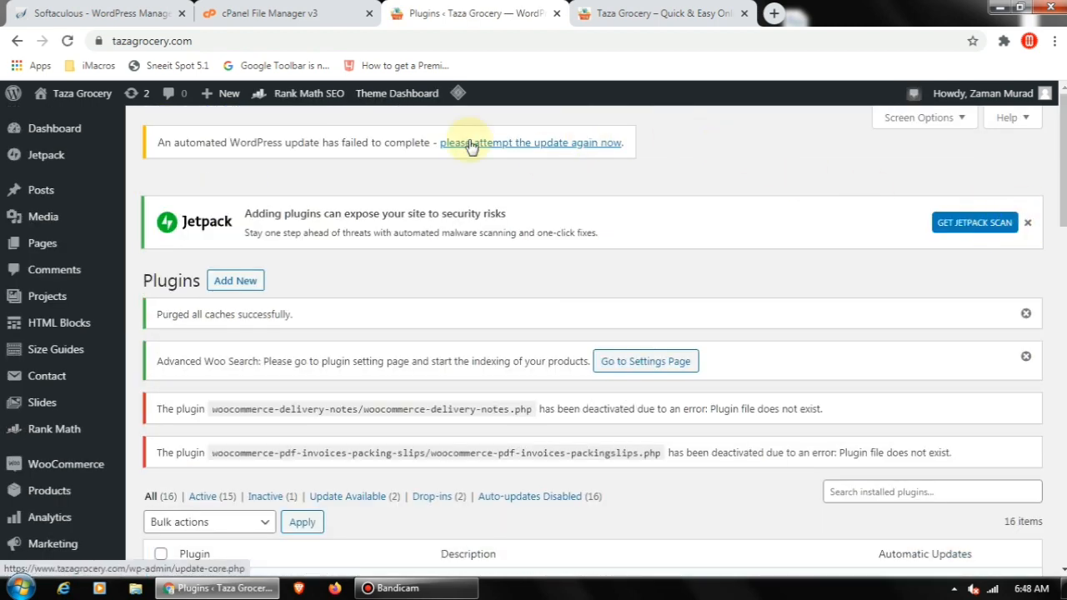
pyautogui.scroll(-4, 545, 217)
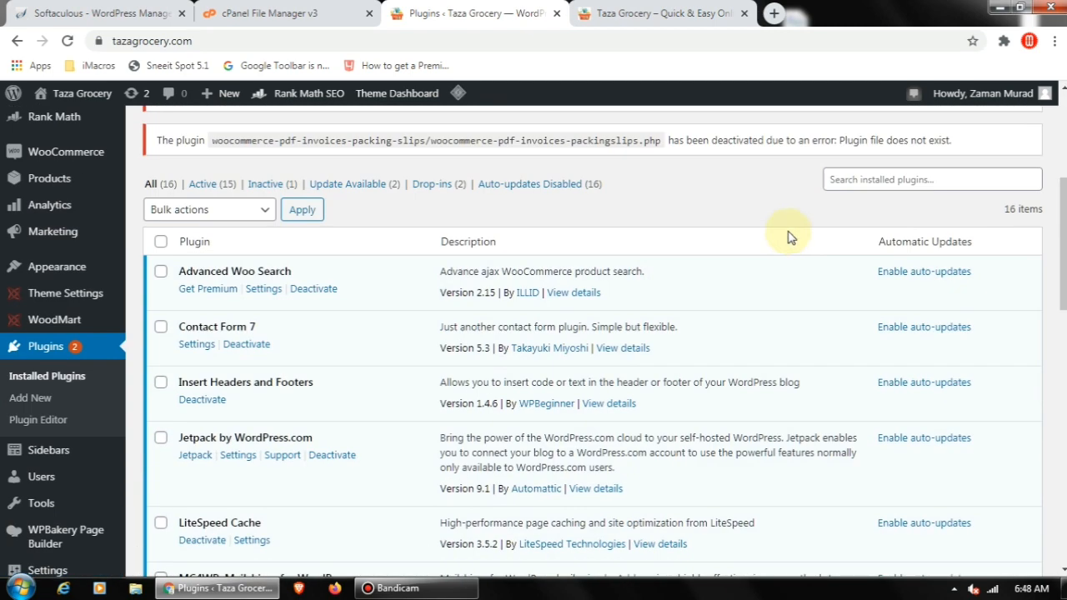
pyautogui.click(265, 184)
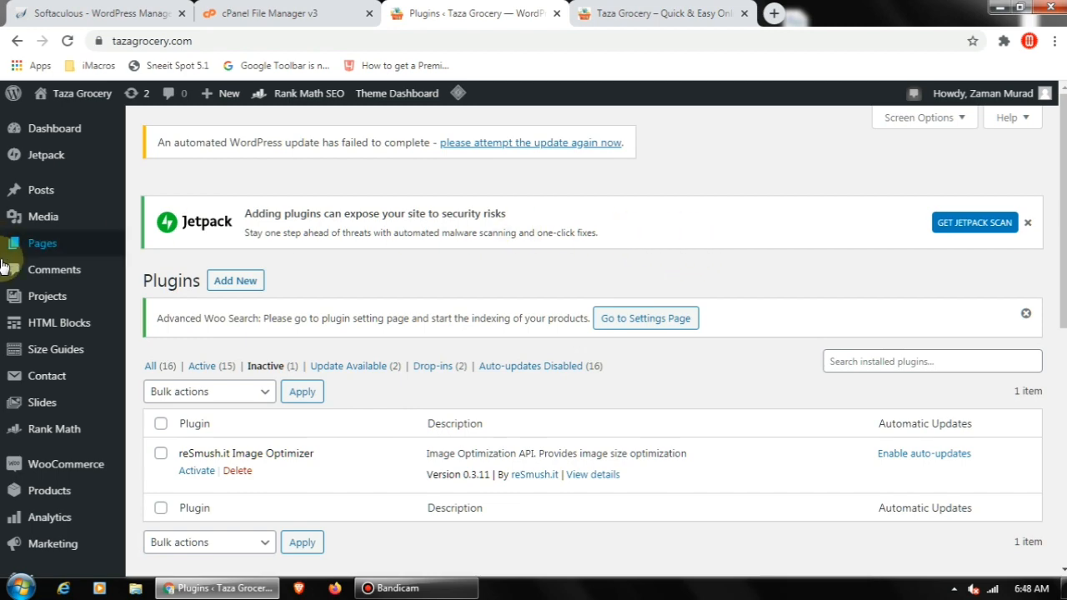
# Open the Rank Math dashboard and look through all of its available modules
pyautogui.moveTo(102, 411)
pyautogui.scroll(-1, 102, 411)
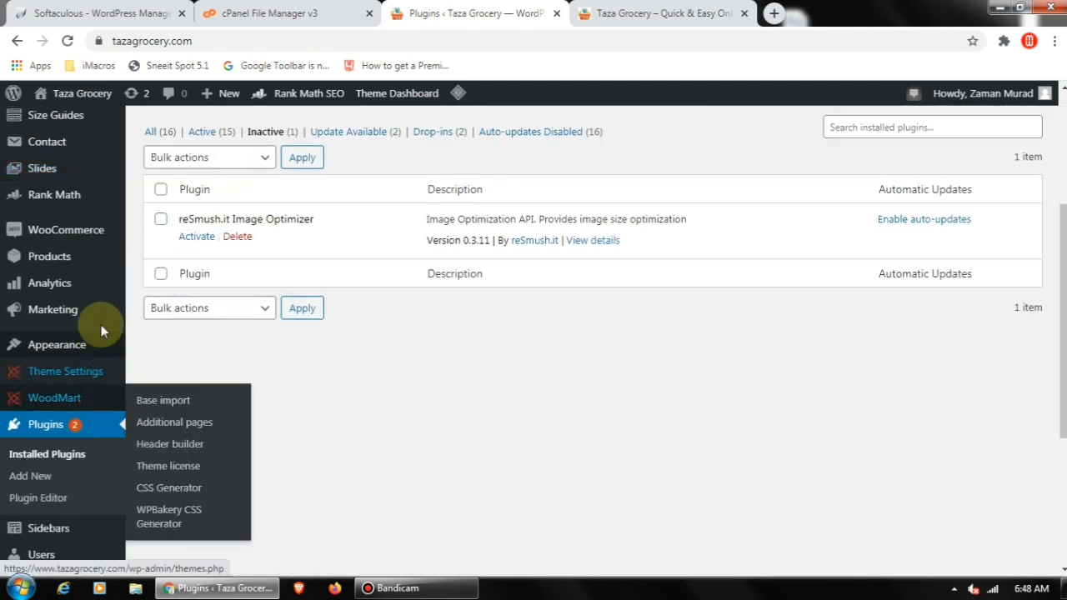
pyautogui.moveTo(75, 198)
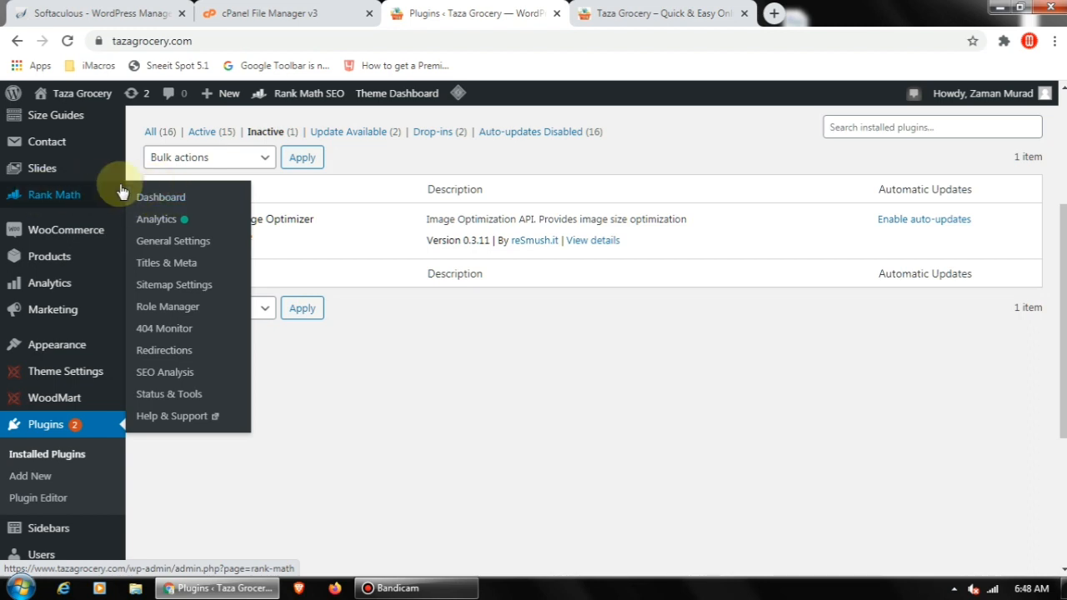
pyautogui.click(160, 200)
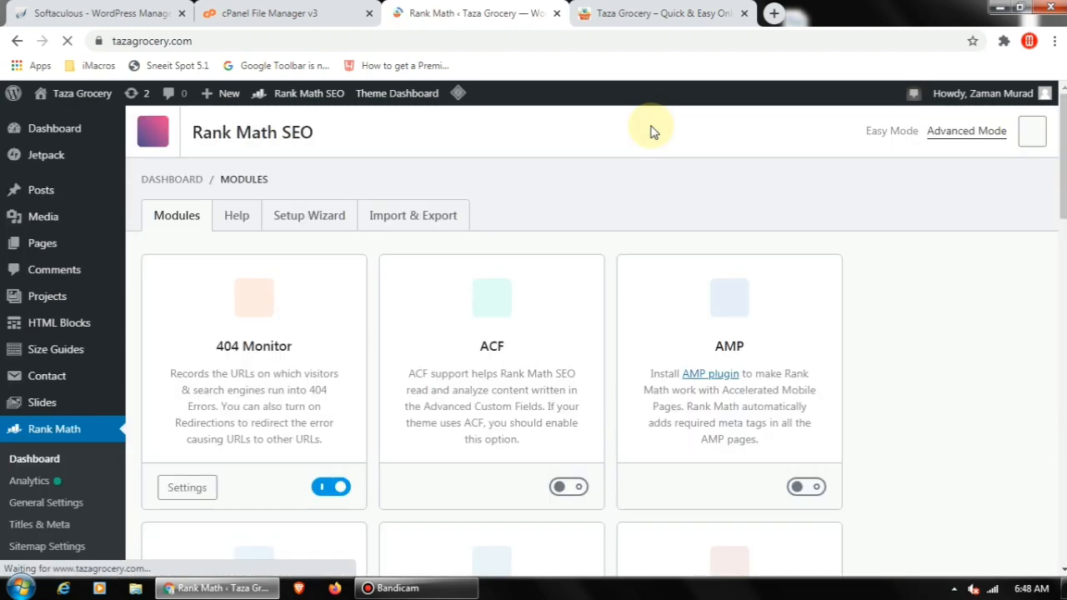
pyautogui.scroll(-1, 750, 192)
pyautogui.scroll(-3, 750, 192)
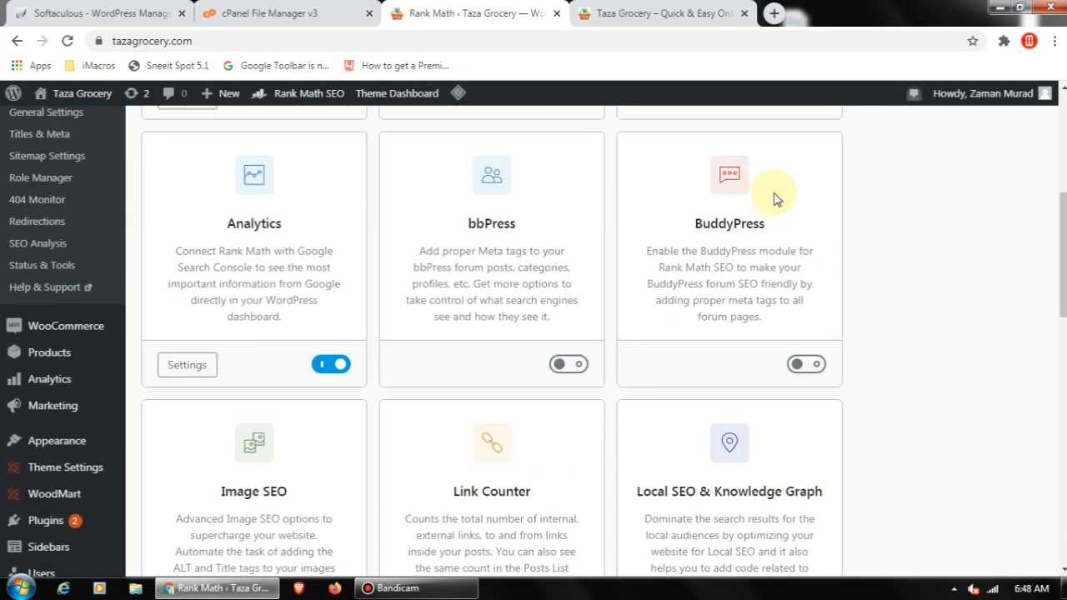
pyautogui.scroll(-5, 876, 217)
pyautogui.scroll(-6, 877, 217)
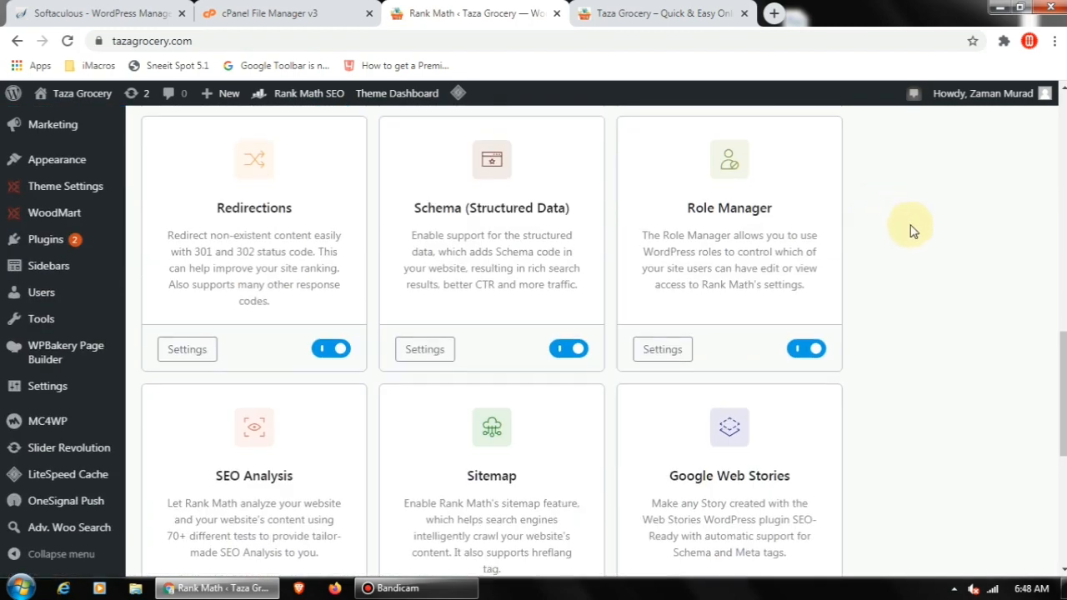
pyautogui.scroll(2, 912, 231)
pyautogui.scroll(-2, 912, 231)
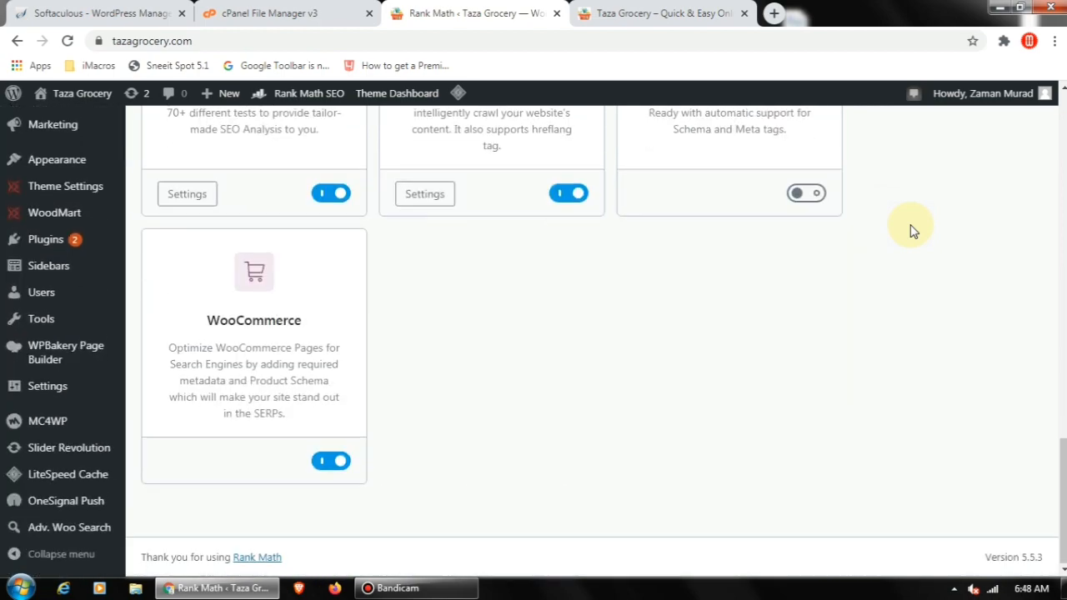
# Enable the AMP module in Rank Math
pyautogui.scroll(8, 912, 231)
pyautogui.scroll(4, 912, 231)
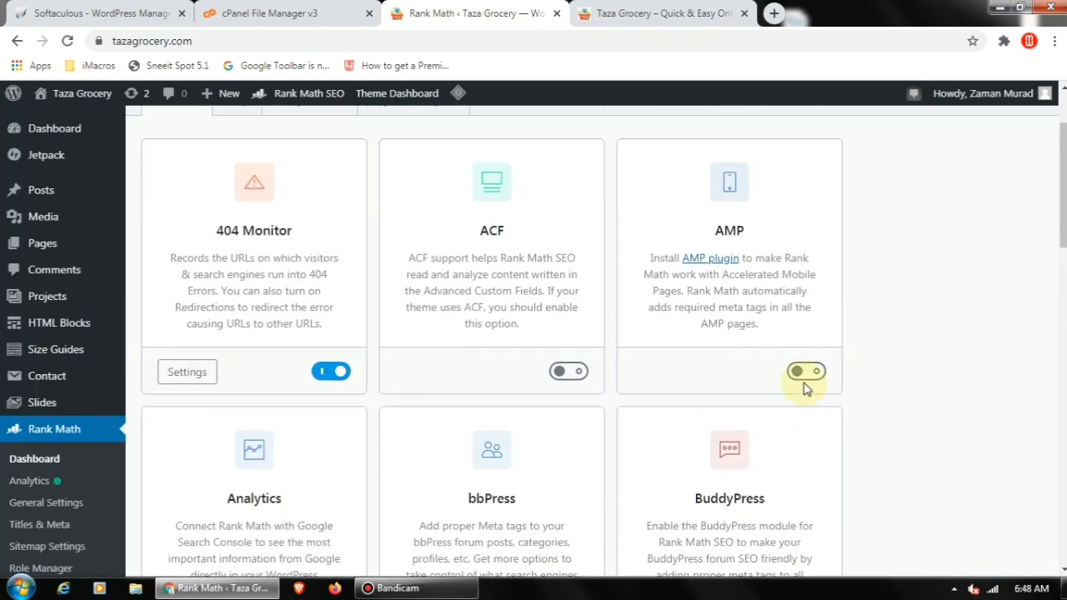
pyautogui.click(806, 372)
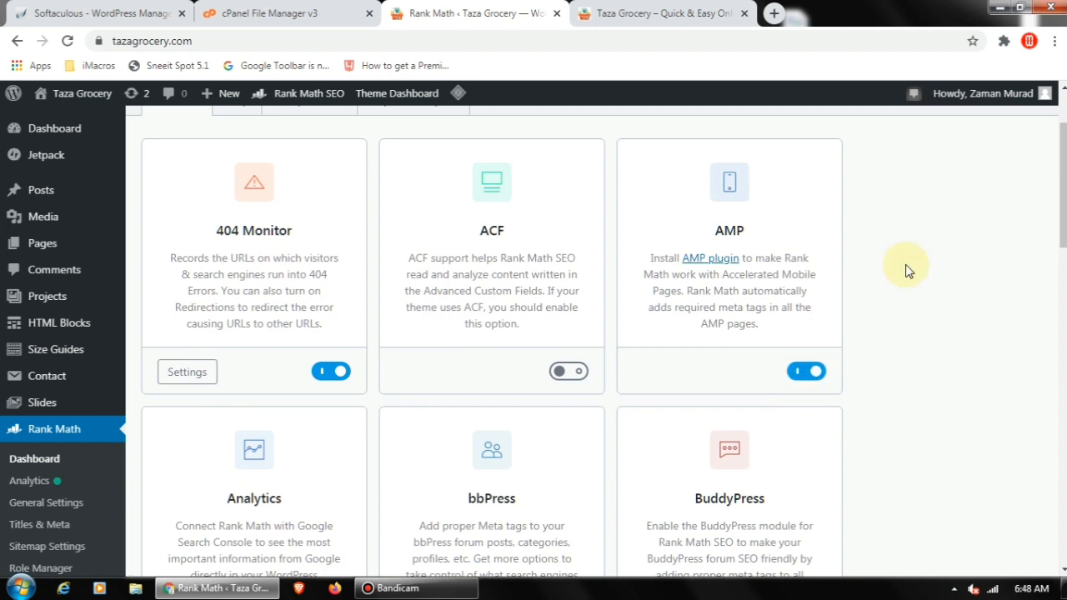
pyautogui.scroll(1, 924, 276)
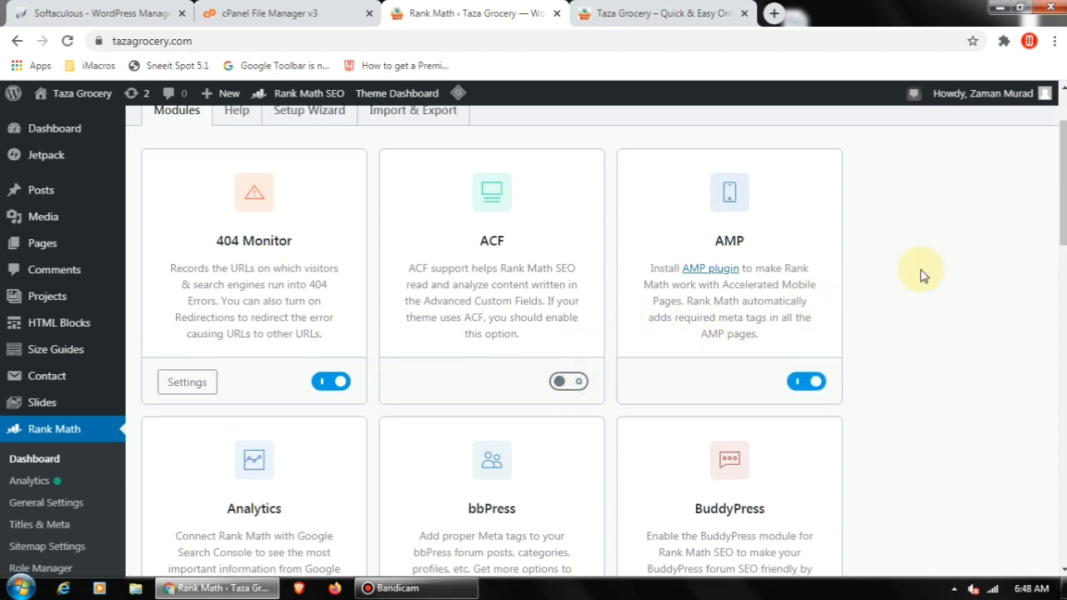
pyautogui.scroll(1, 924, 276)
# Open Rank Math's general settings and review the Links options
pyautogui.scroll(-1, 55, 439)
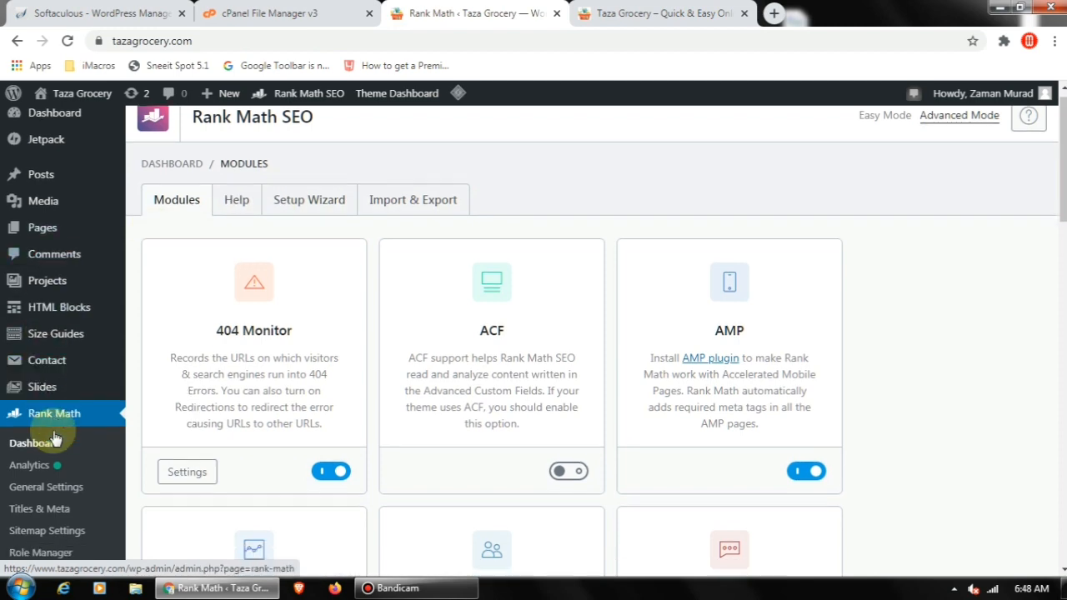
pyautogui.scroll(-2, 55, 439)
pyautogui.click(58, 269)
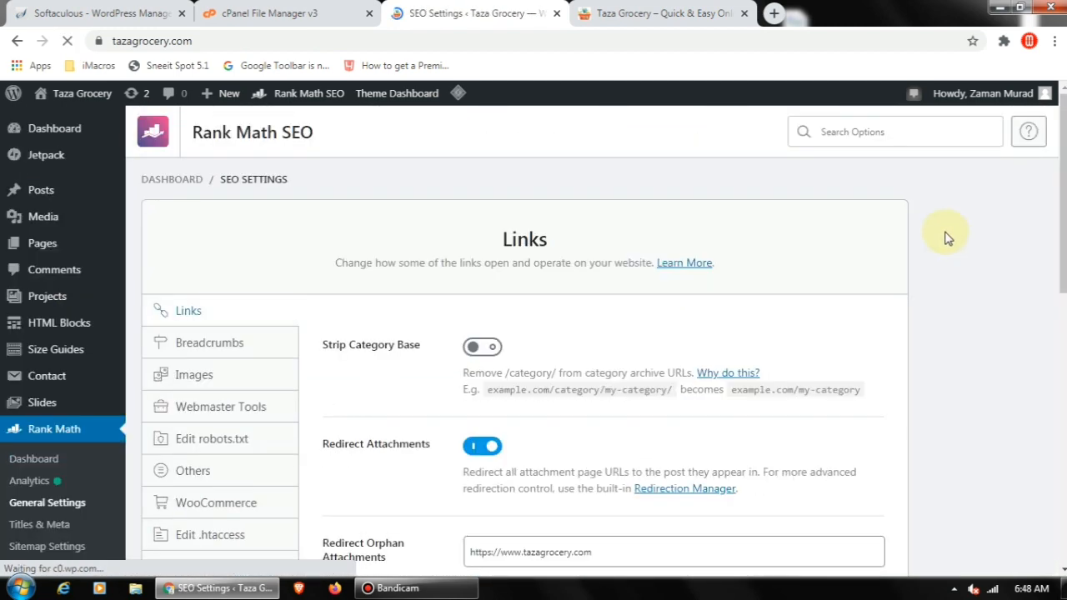
pyautogui.scroll(-2, 959, 250)
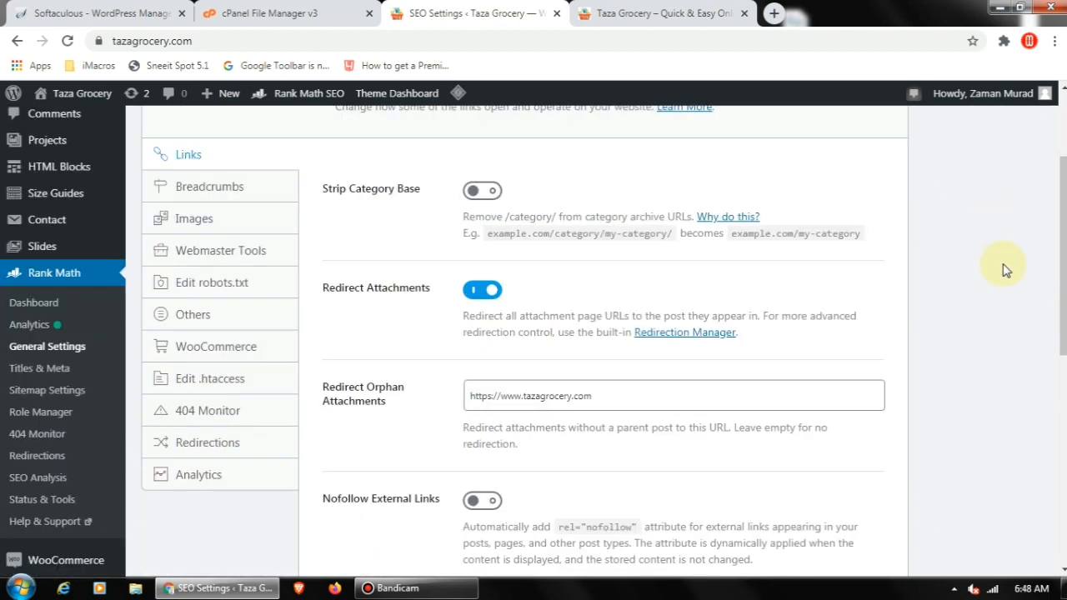
pyautogui.scroll(-6, 1005, 269)
pyautogui.scroll(4, 1001, 267)
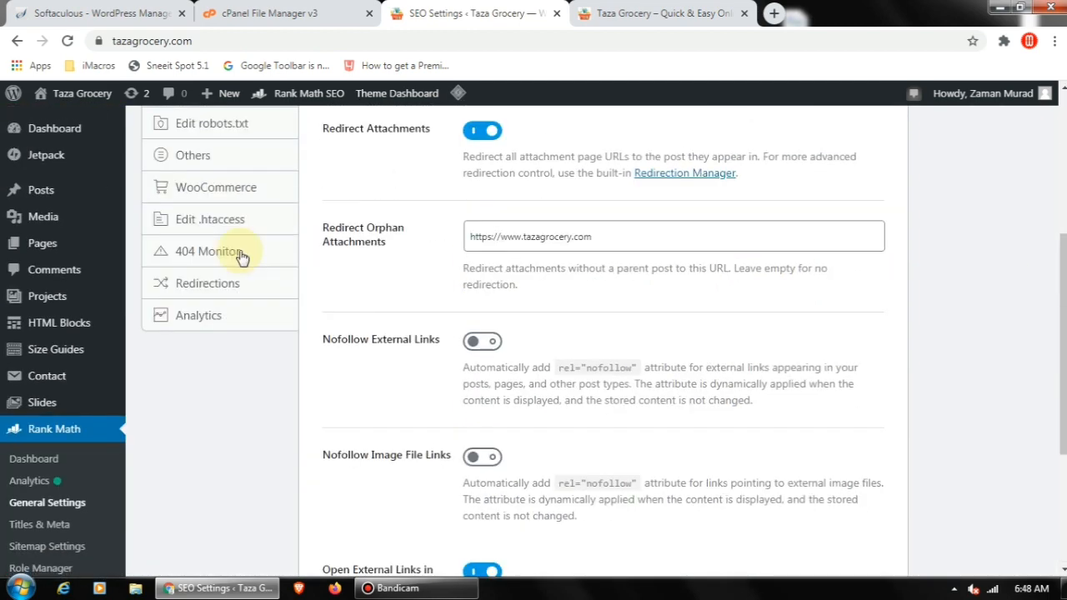
pyautogui.scroll(2, 241, 257)
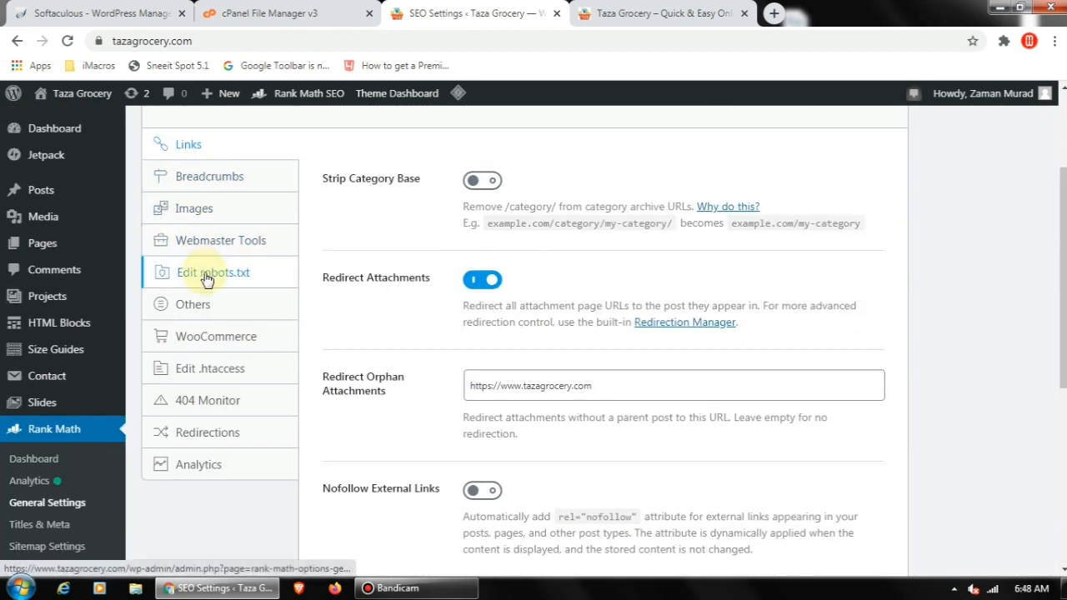
# Open Rank Math's Webmaster Tools settings and check the Google Search Console and Bing verification fields
pyautogui.click(213, 243)
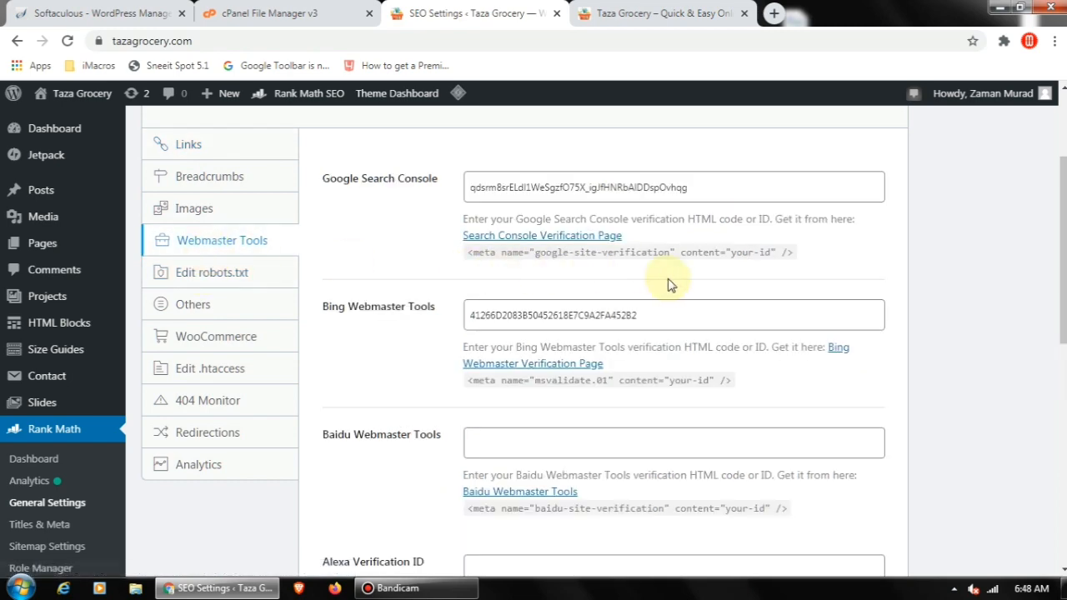
pyautogui.scroll(-5, 671, 285)
pyautogui.scroll(4, 726, 269)
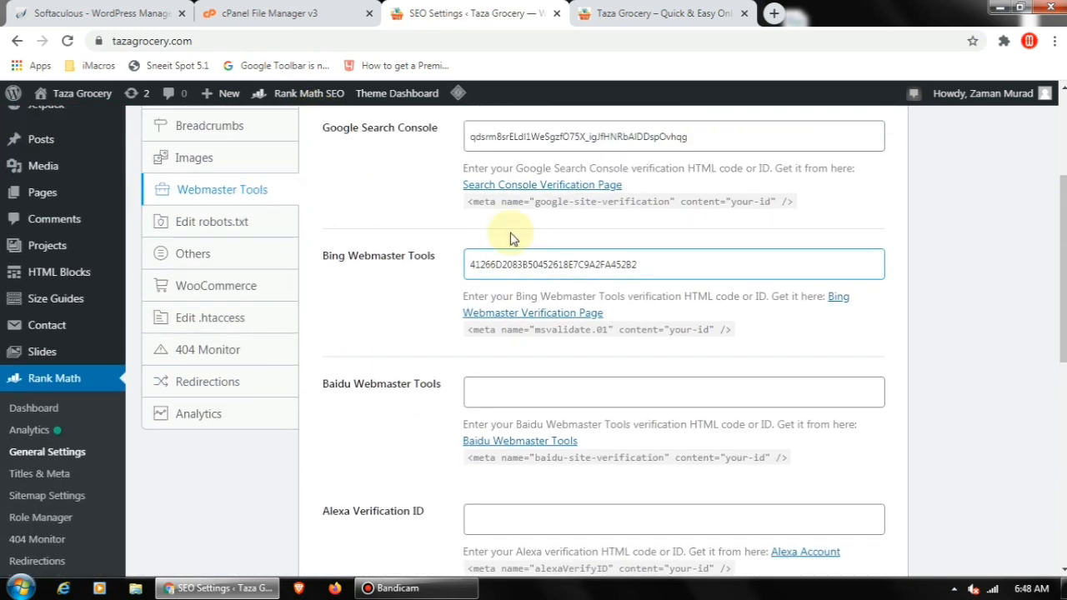
pyautogui.scroll(3, 512, 239)
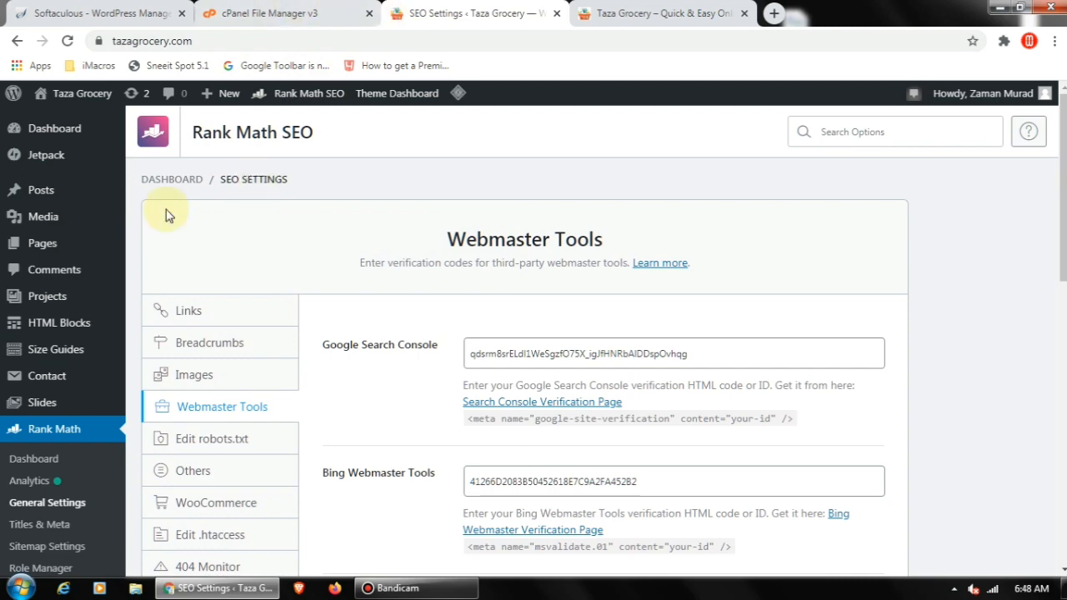
pyautogui.scroll(-2, 91, 460)
pyautogui.scroll(2, 95, 400)
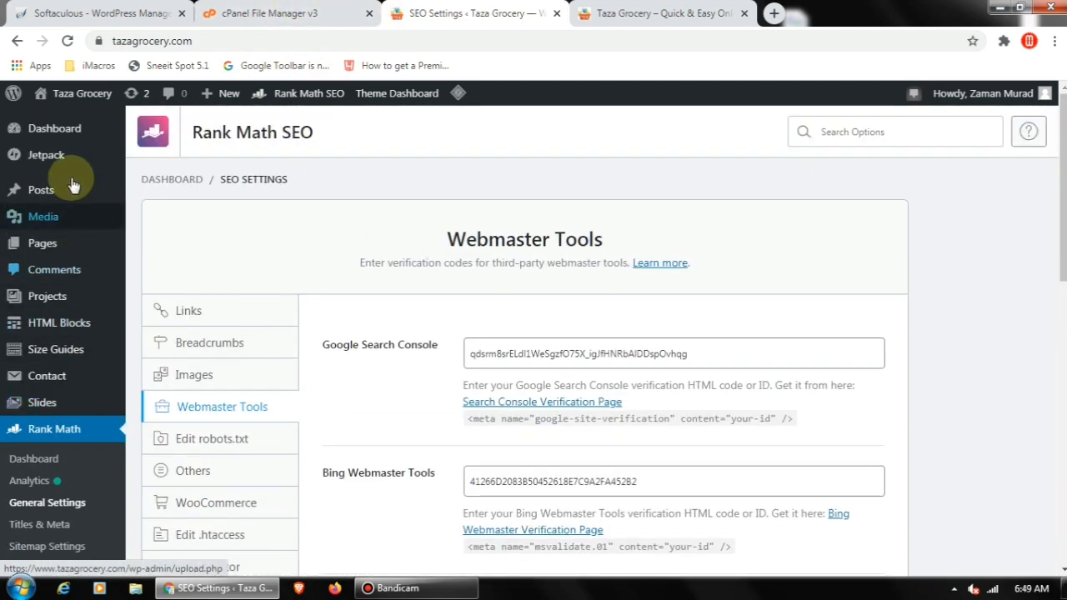
# Load the WordPress dashboard and reload the storefront homepage
pyautogui.click(50, 128)
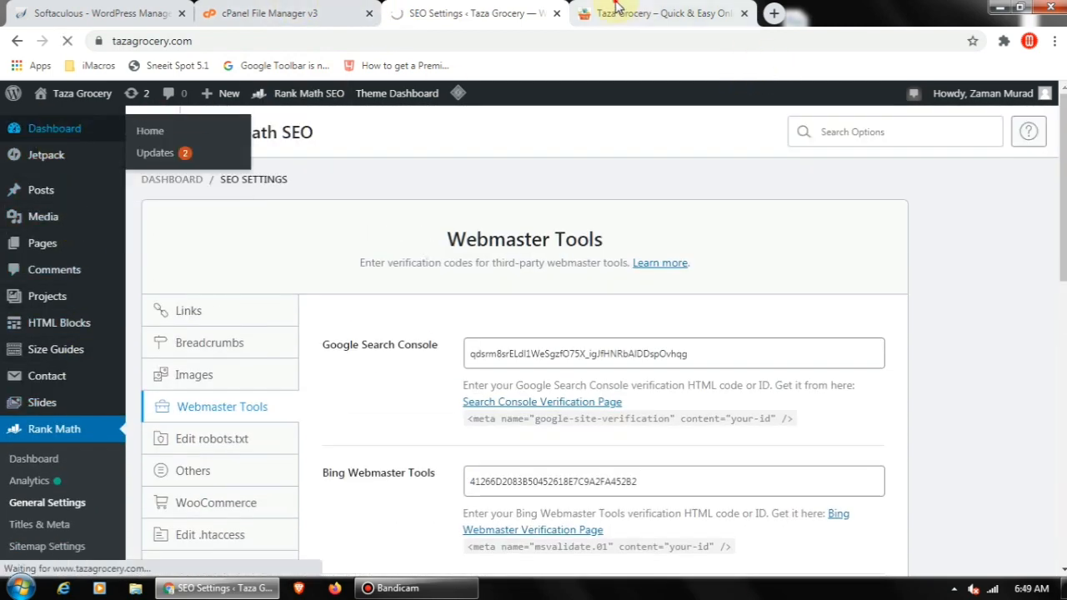
pyautogui.click(617, 6)
pyautogui.click(68, 40)
# In the cPanel File Manager trash, permanently delete the seo-by-rank-math and woocommerce folders
pyautogui.click(239, 12)
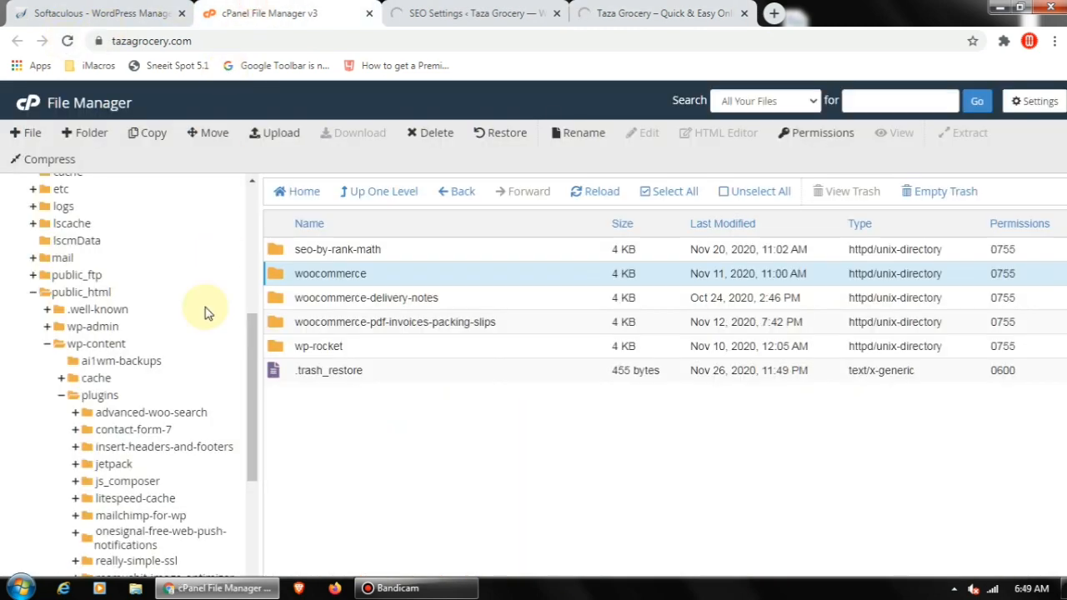
pyautogui.click(344, 252)
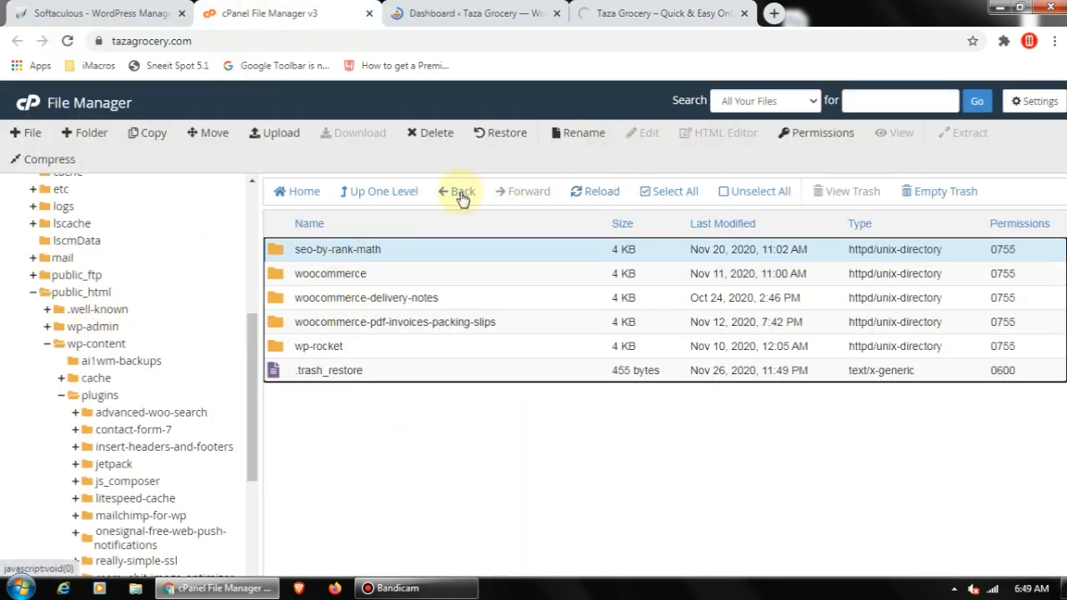
pyautogui.click(428, 140)
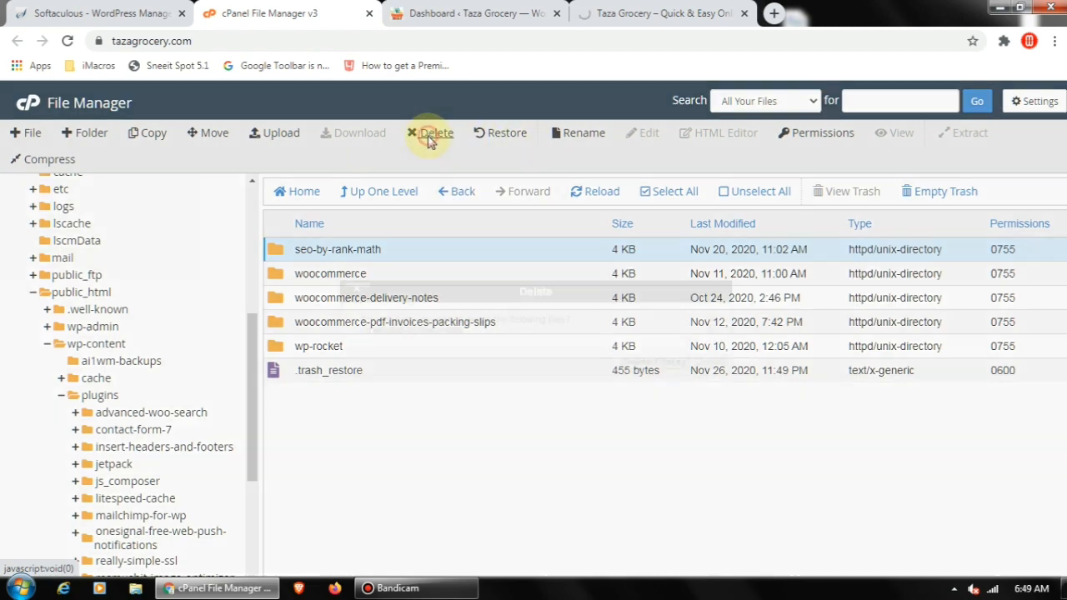
pyautogui.click(648, 360)
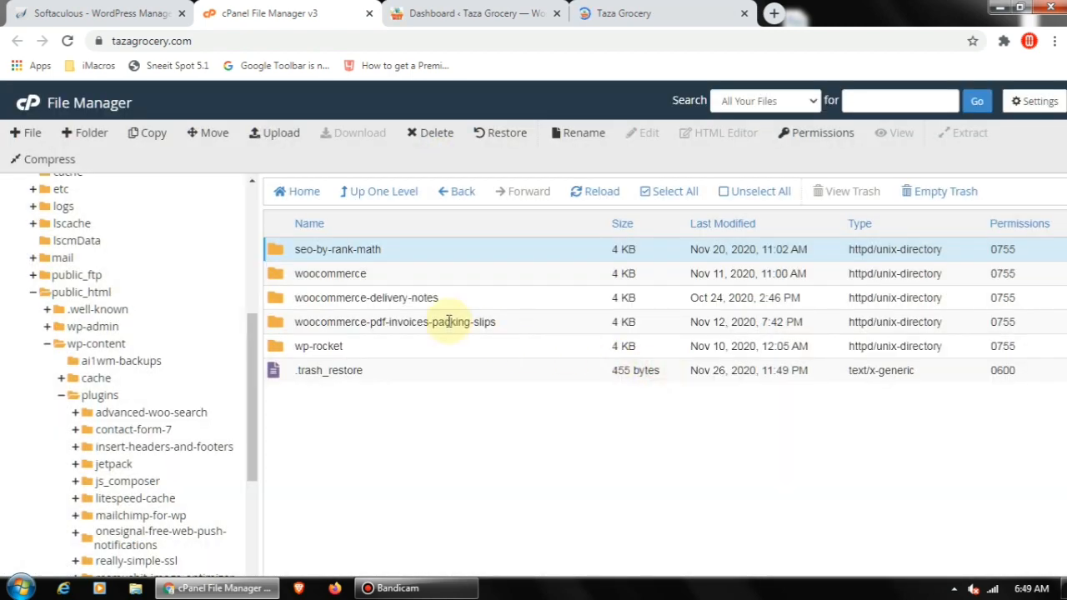
pyautogui.click(279, 250)
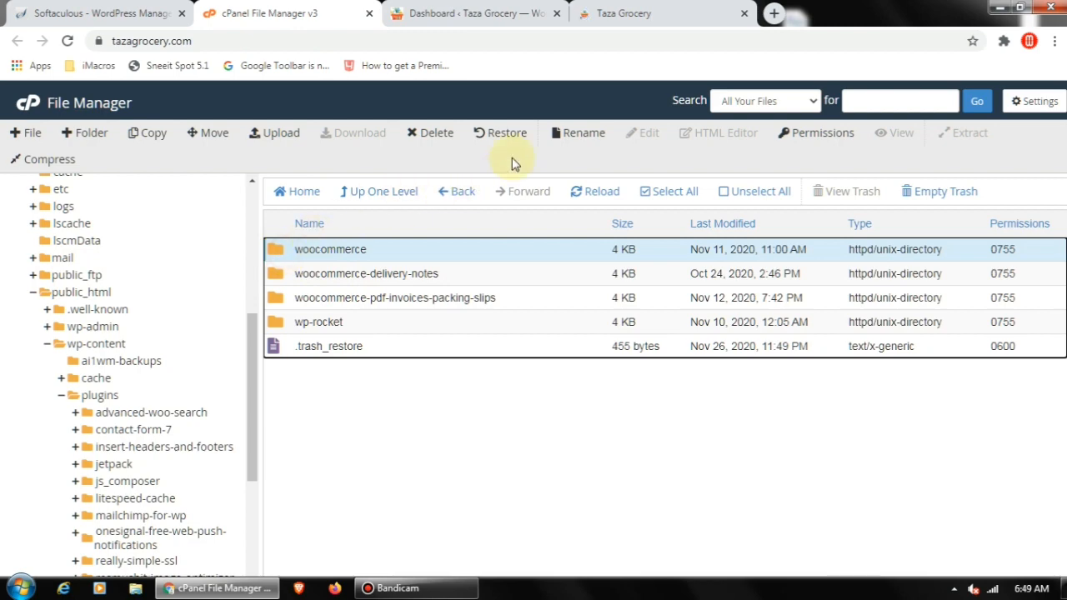
pyautogui.click(432, 138)
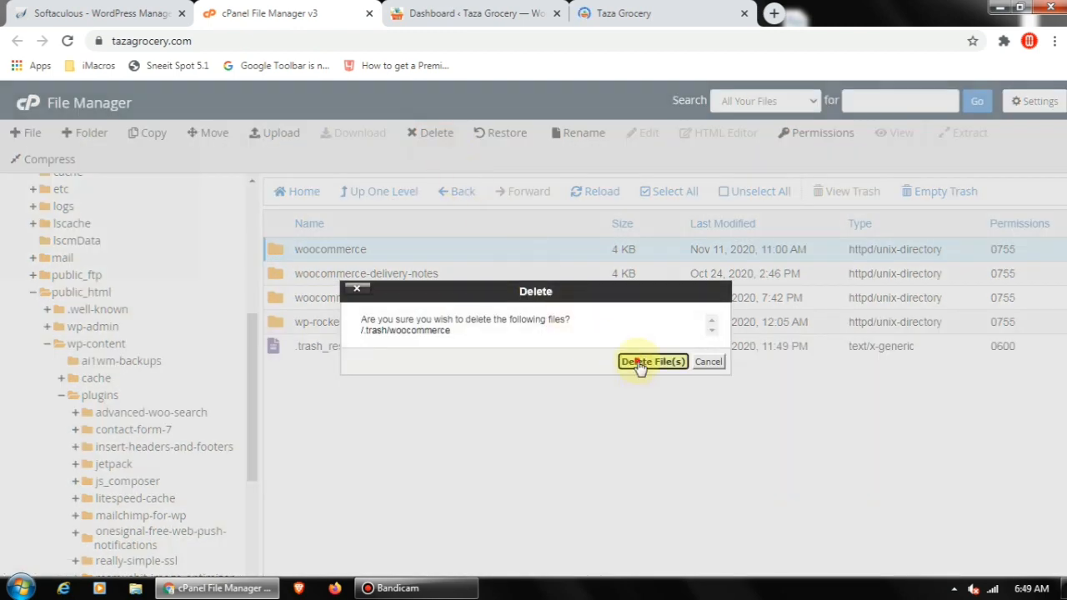
pyautogui.click(651, 362)
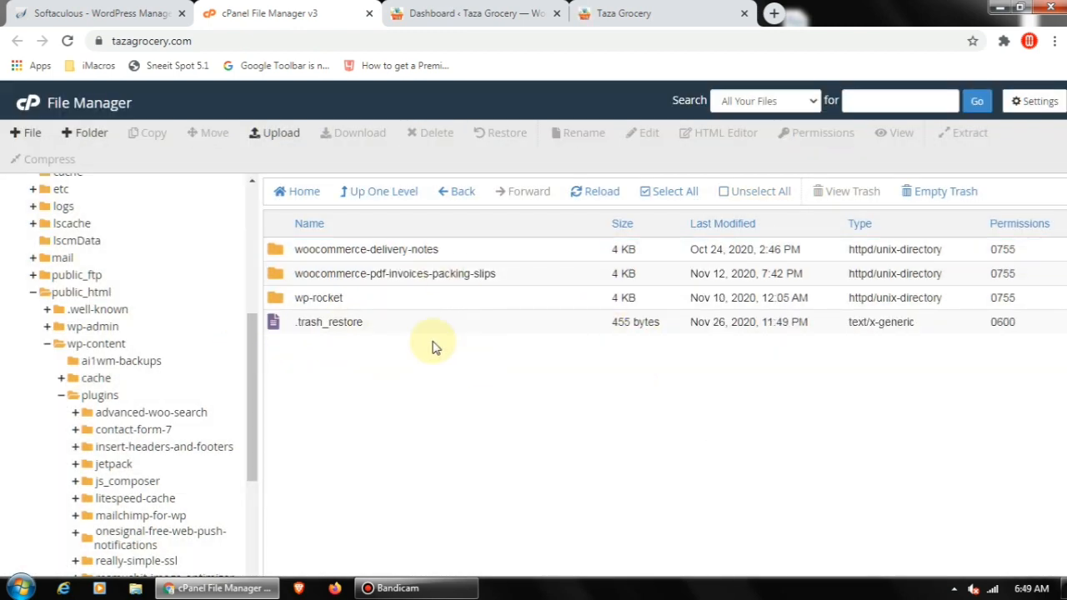
# Copy the name of the trashed woocommerce-delivery-notes folder from its rename dialog without renaming it
pyautogui.click(430, 252)
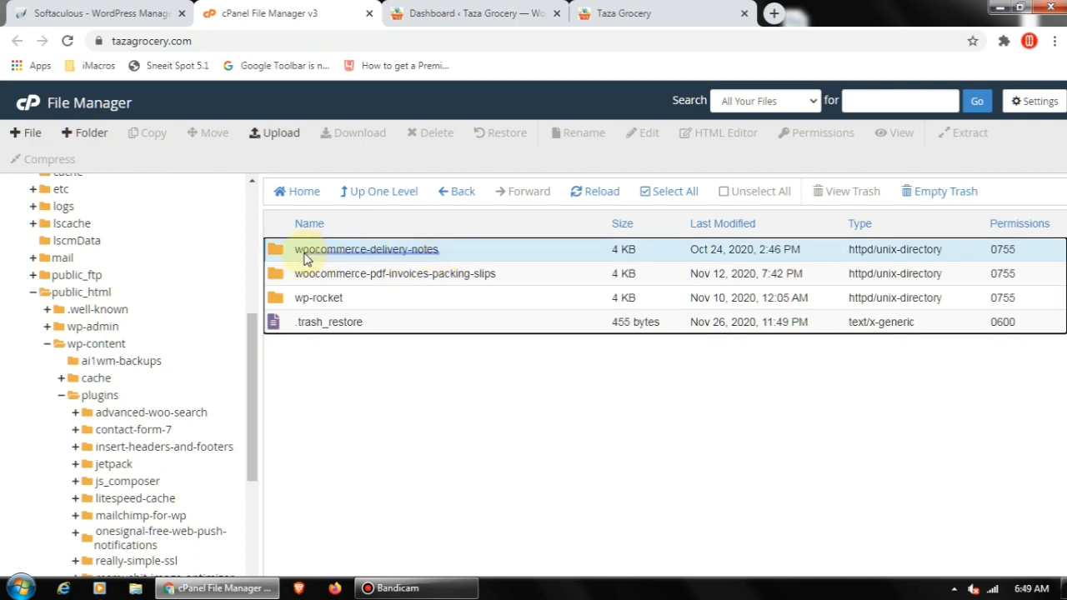
pyautogui.moveTo(302, 253); pyautogui.dragTo(332, 249)
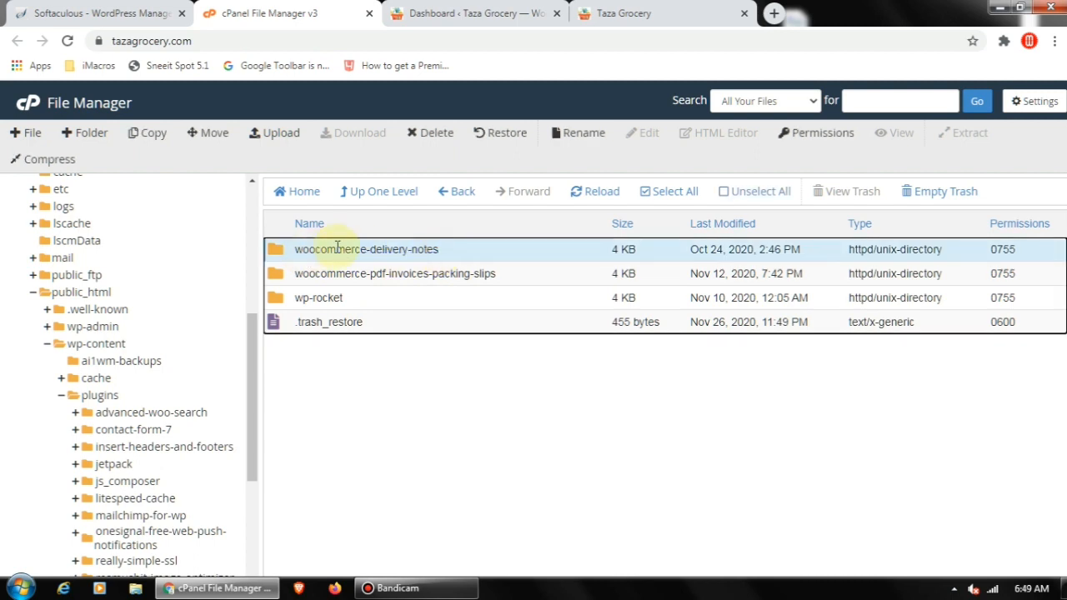
pyautogui.rightClick(403, 254)
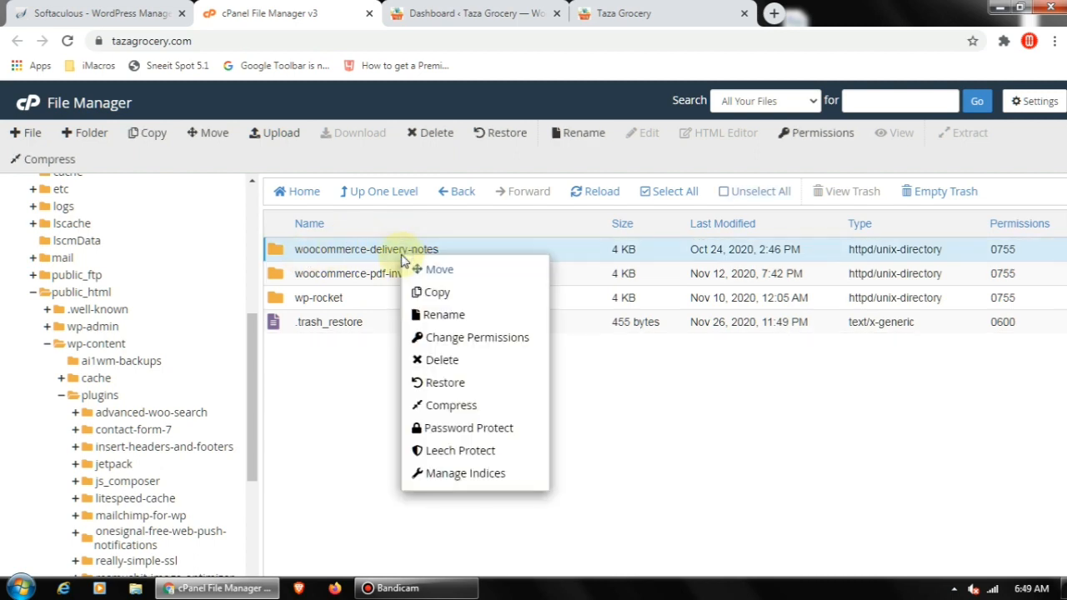
pyautogui.click(429, 313)
pyautogui.tripleClick(533, 343)
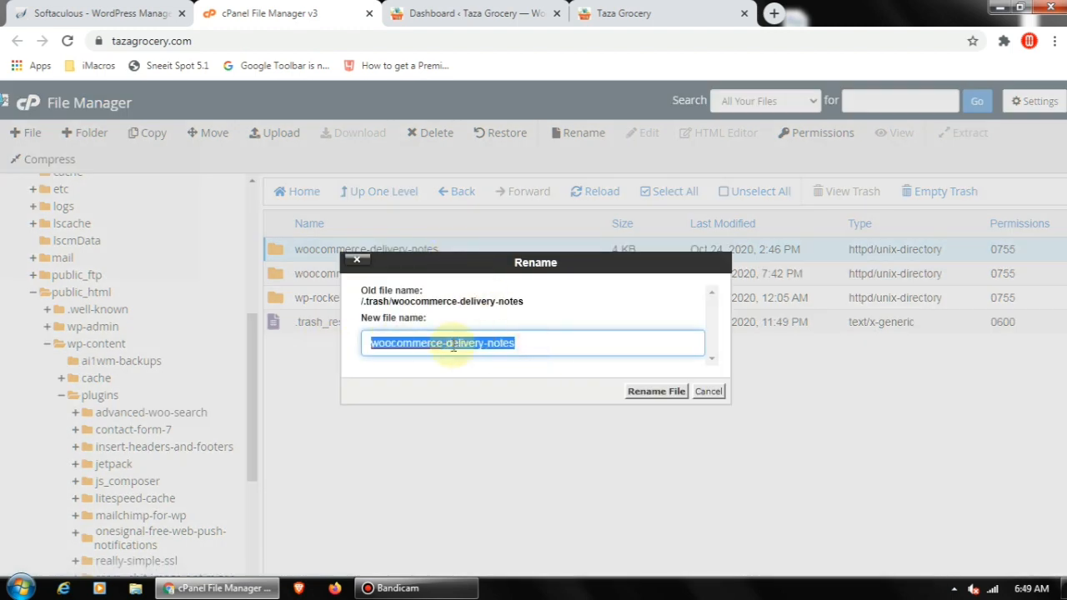
pyautogui.rightClick(455, 350)
pyautogui.click(501, 119)
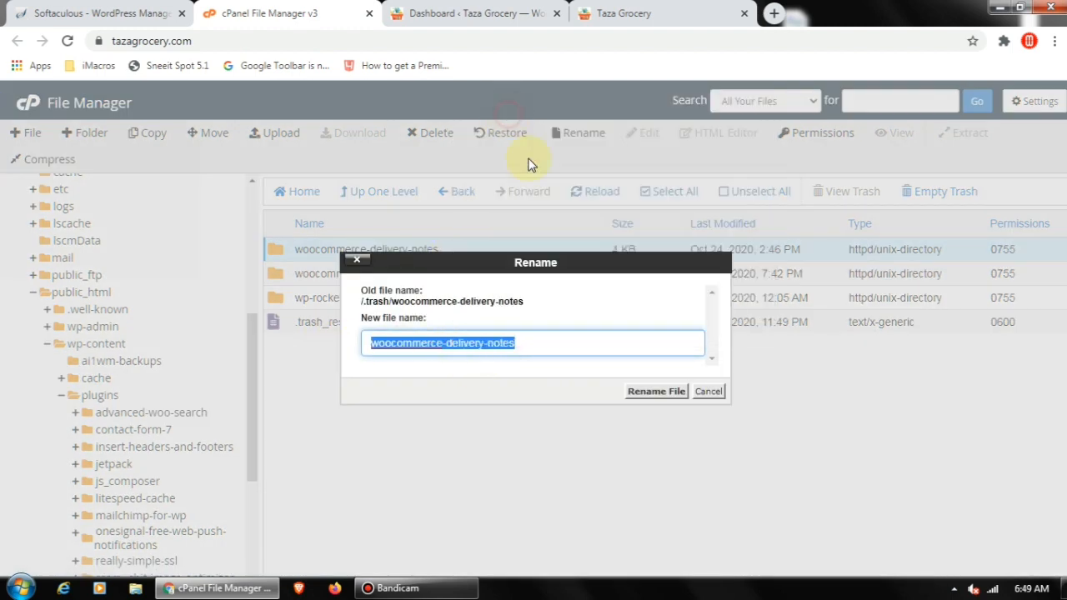
pyautogui.click(709, 392)
# In the WordPress dashboard, search for new plugins using the copied name woocommerce-delivery-notes
pyautogui.click(471, 13)
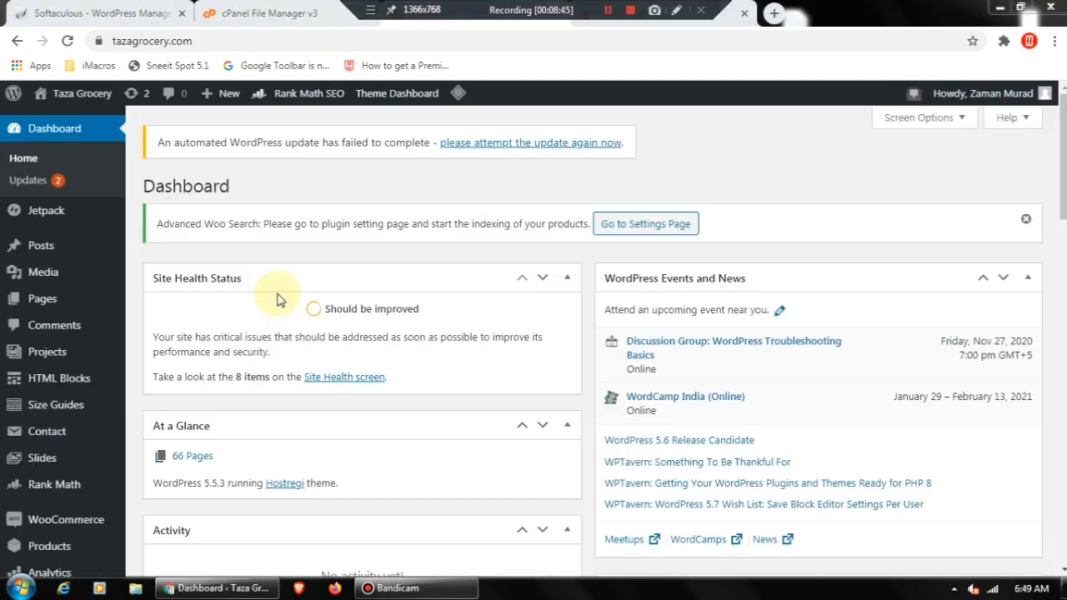
pyautogui.scroll(-3, 50, 342)
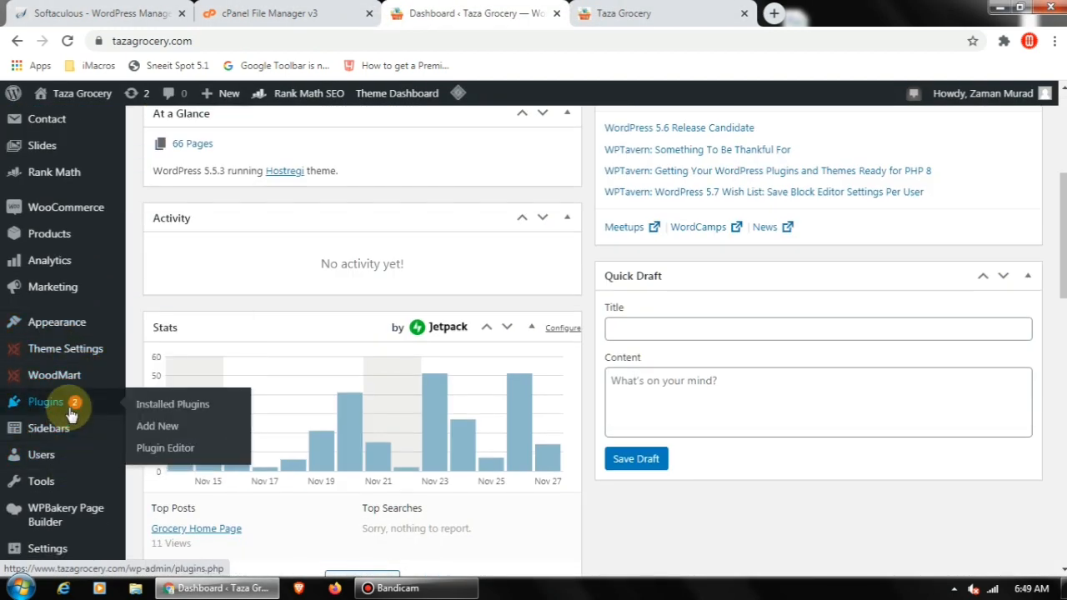
pyautogui.click(171, 426)
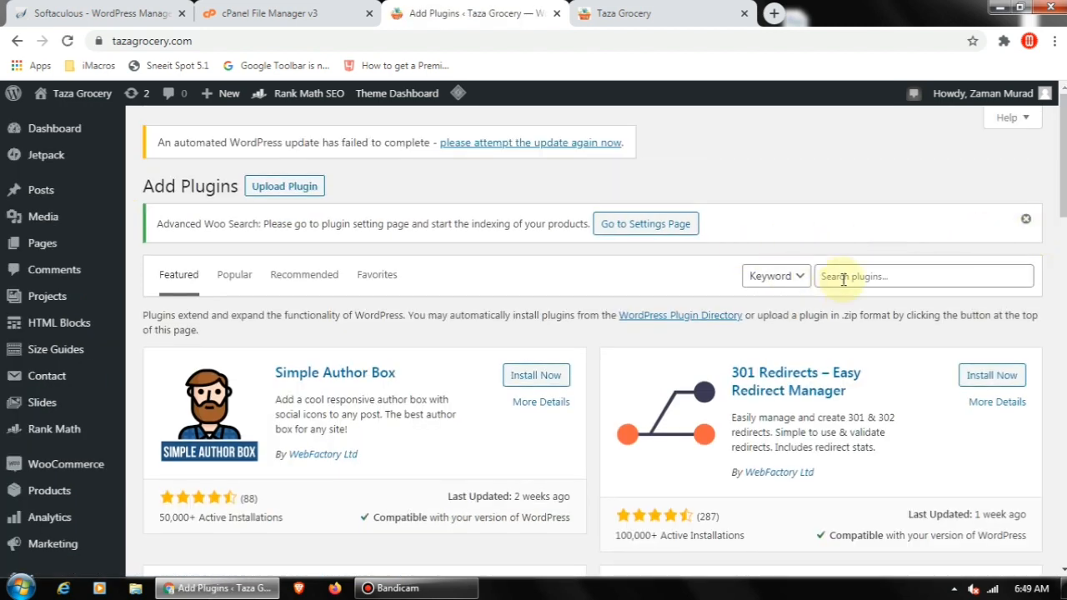
pyautogui.click(840, 279)
pyautogui.hotkey('ctrl', 'v')
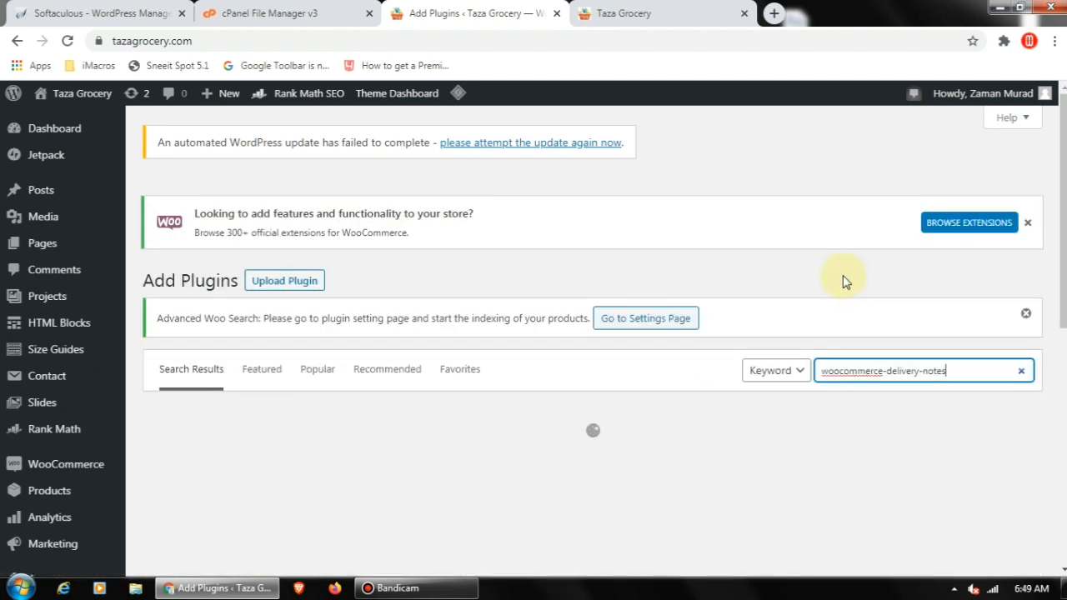
# Examine the plugin search results to identify which ones match the removed delivery notes and PDF invoices plugins
pyautogui.scroll(-1, 959, 271)
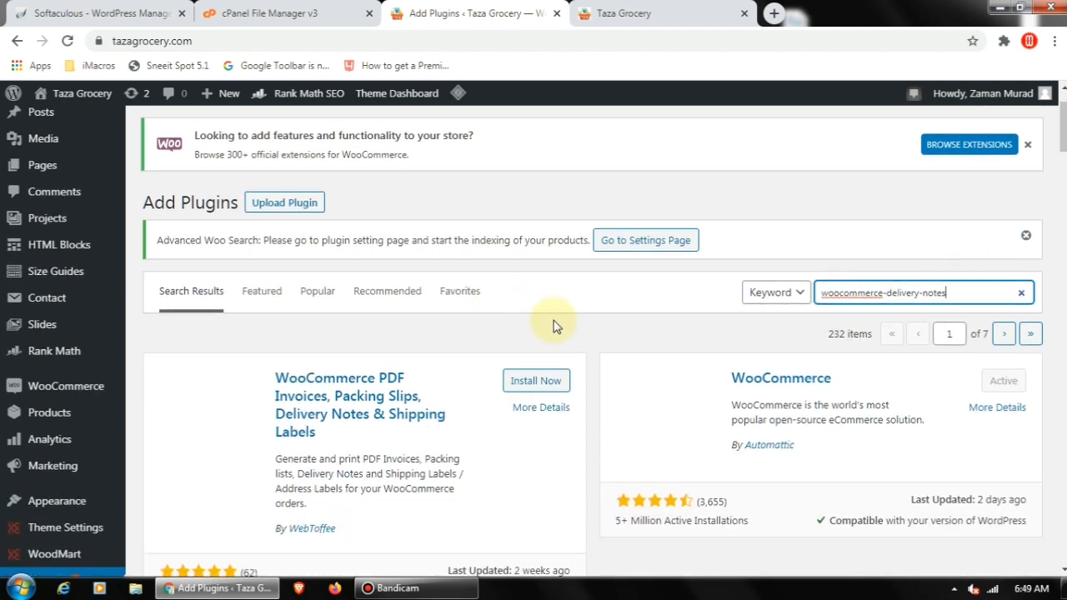
pyautogui.scroll(-1, 560, 325)
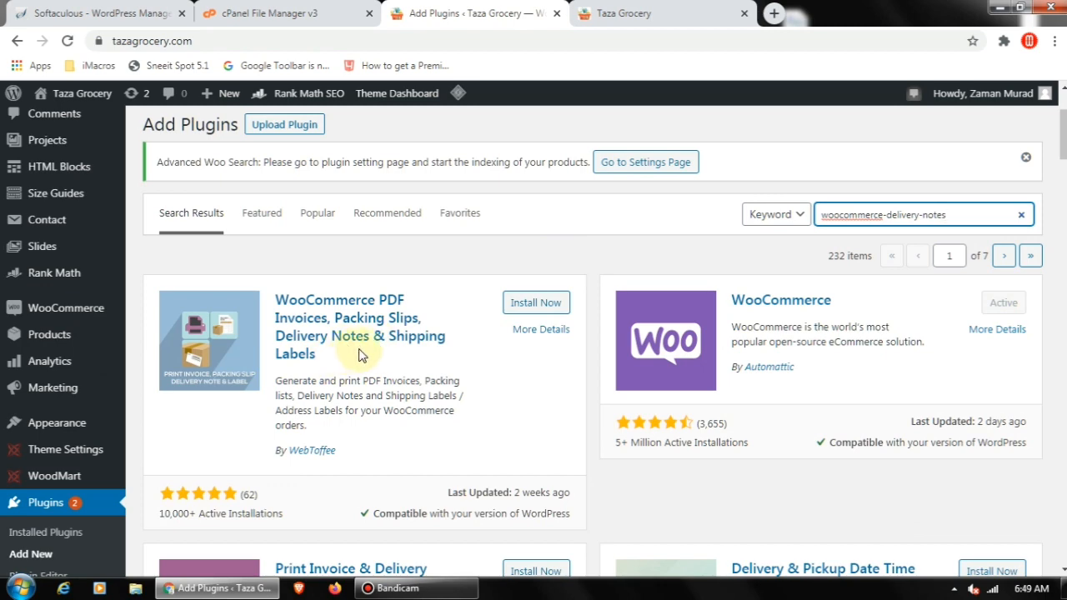
pyautogui.scroll(-1, 391, 346)
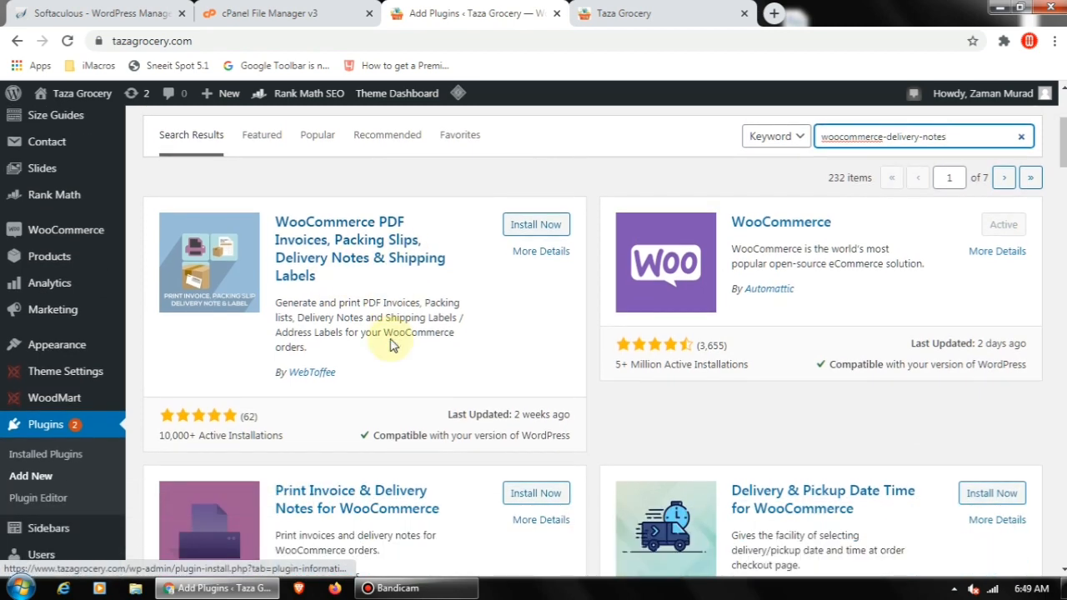
pyautogui.scroll(-2, 392, 346)
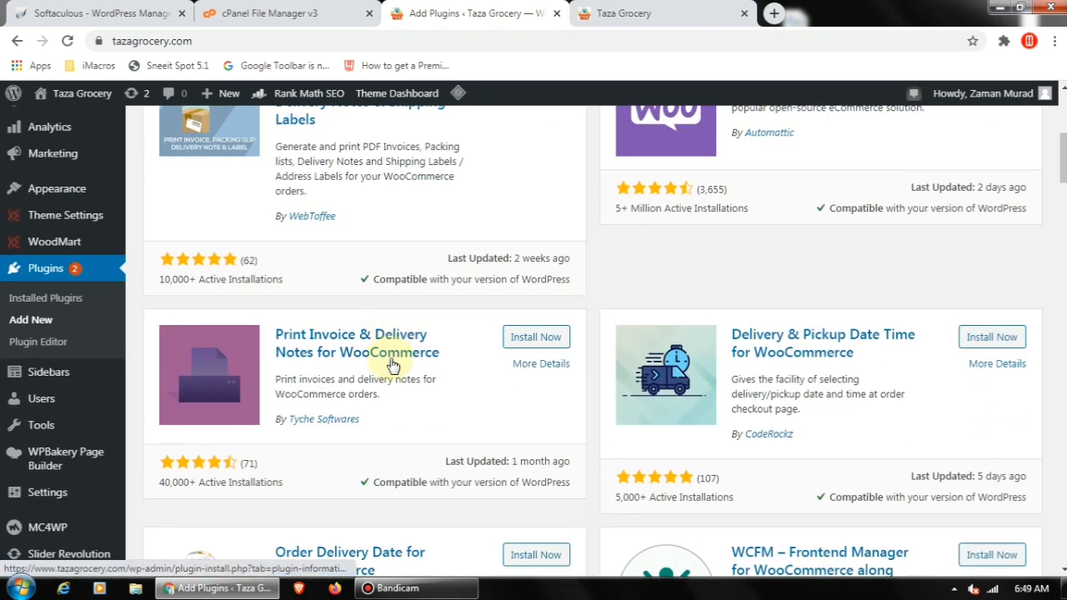
pyautogui.scroll(2, 417, 350)
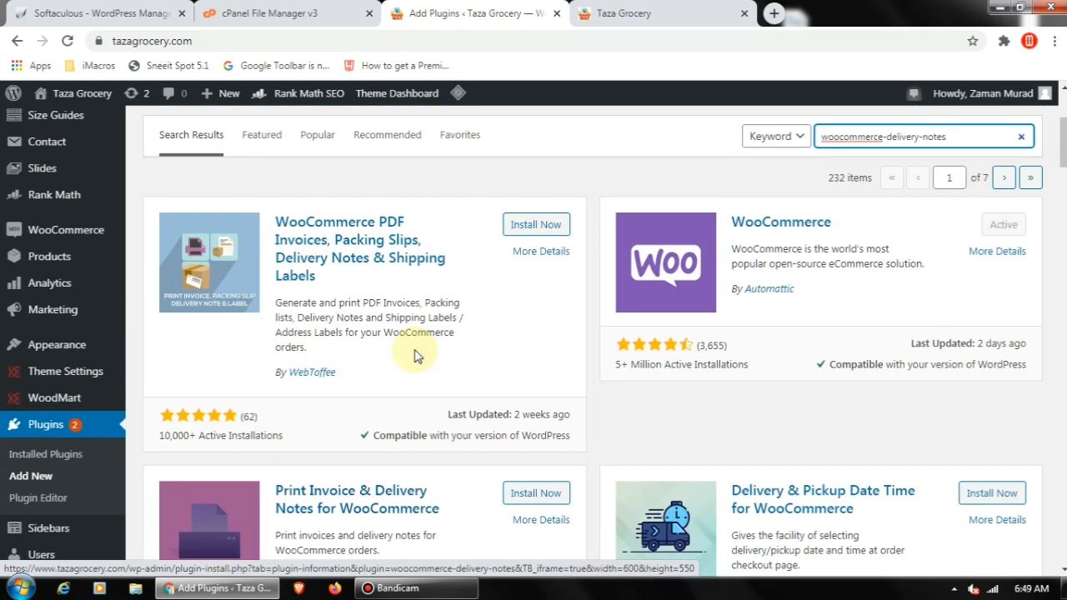
pyautogui.scroll(-1, 417, 356)
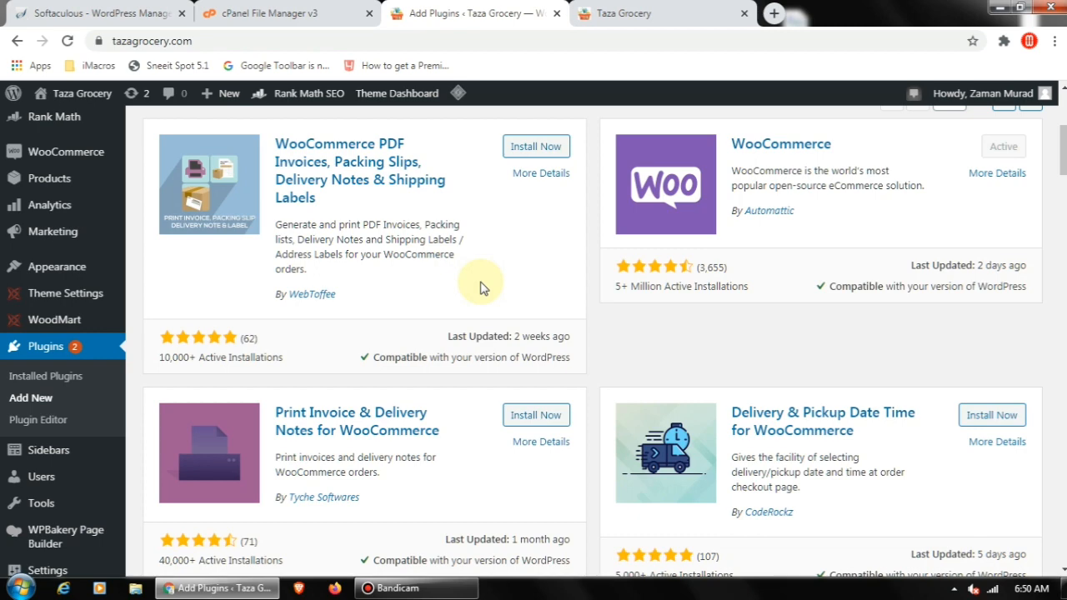
pyautogui.scroll(-1, 796, 338)
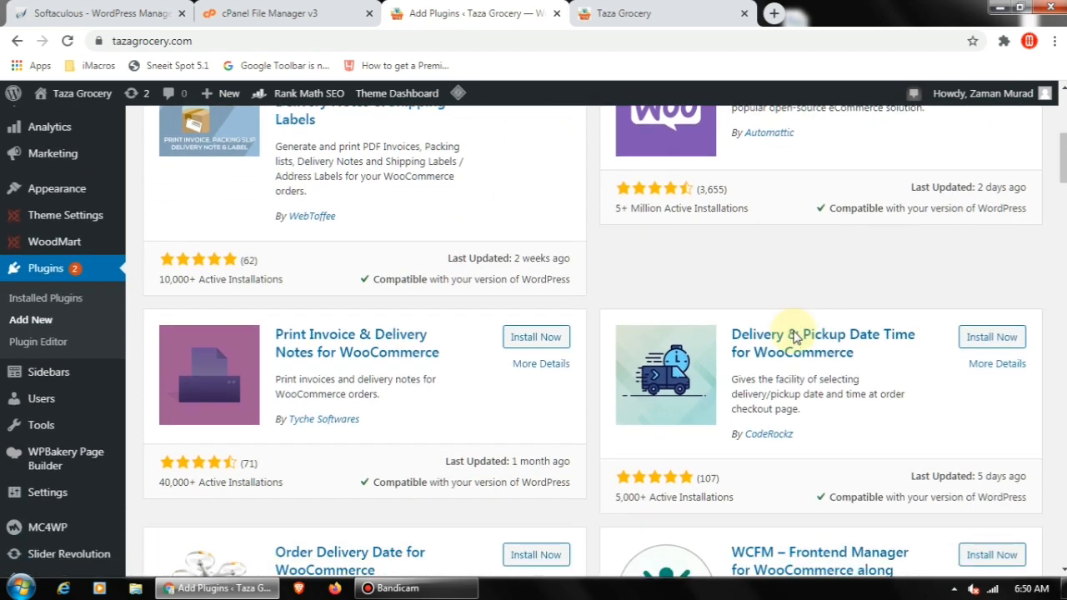
pyautogui.scroll(-3, 851, 260)
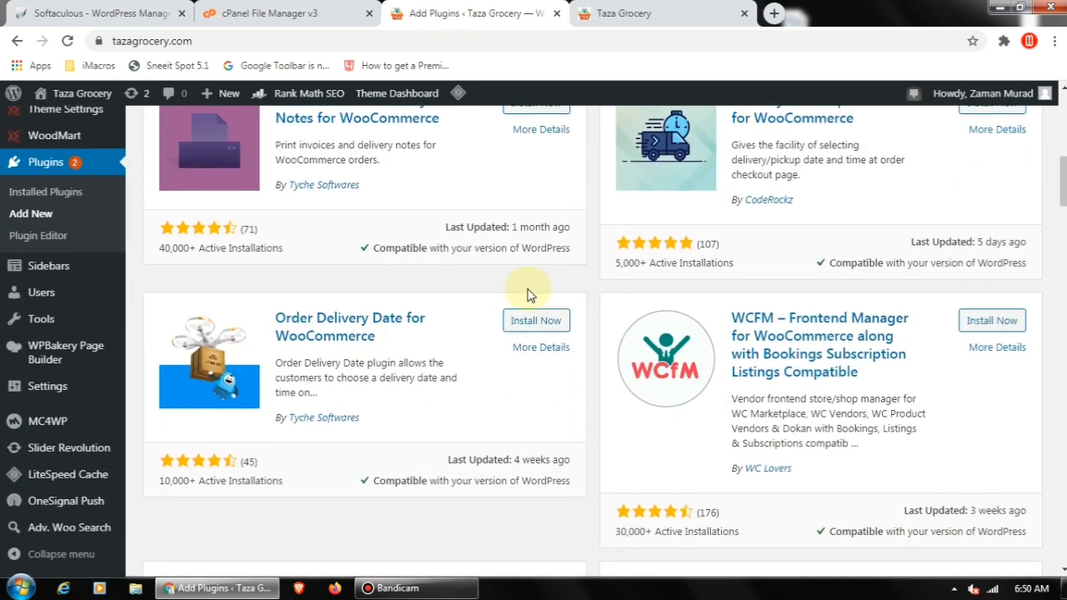
pyautogui.scroll(-3, 527, 294)
pyautogui.scroll(5, 527, 293)
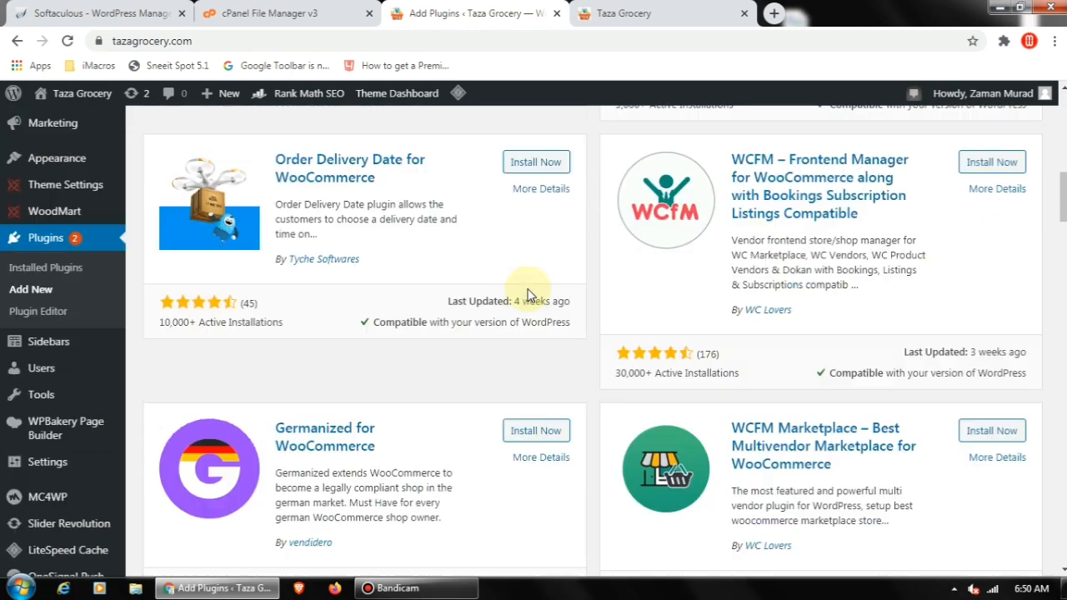
pyautogui.scroll(1, 447, 287)
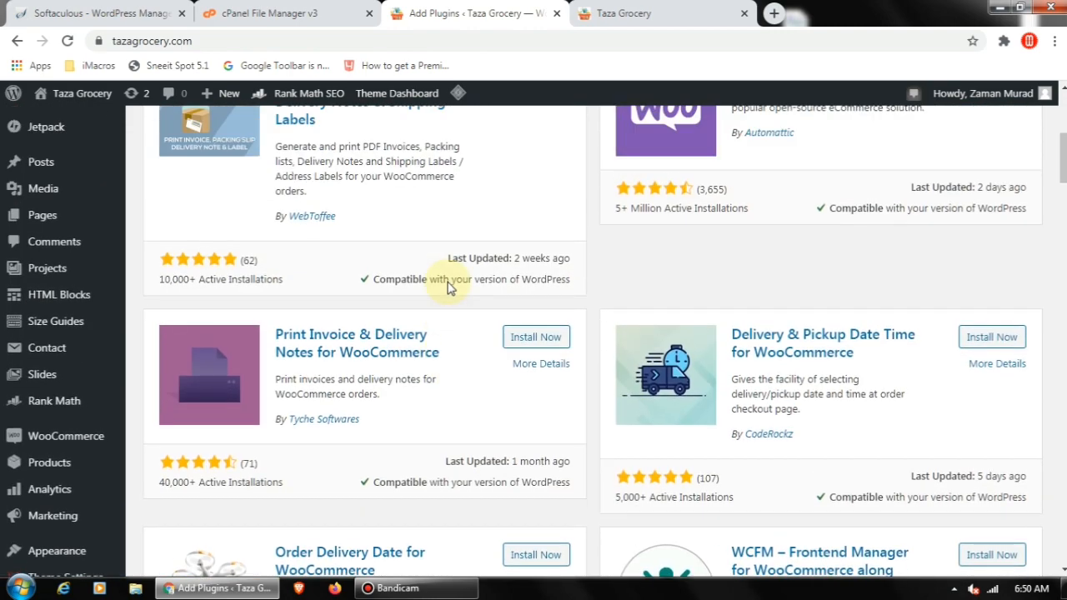
pyautogui.scroll(1, 448, 284)
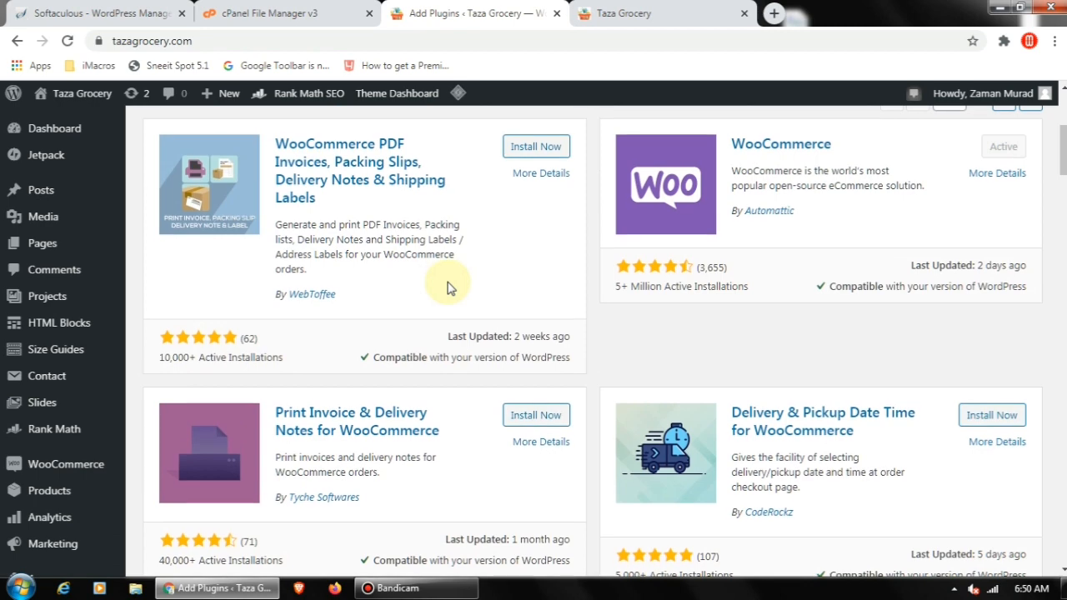
pyautogui.scroll(2, 515, 216)
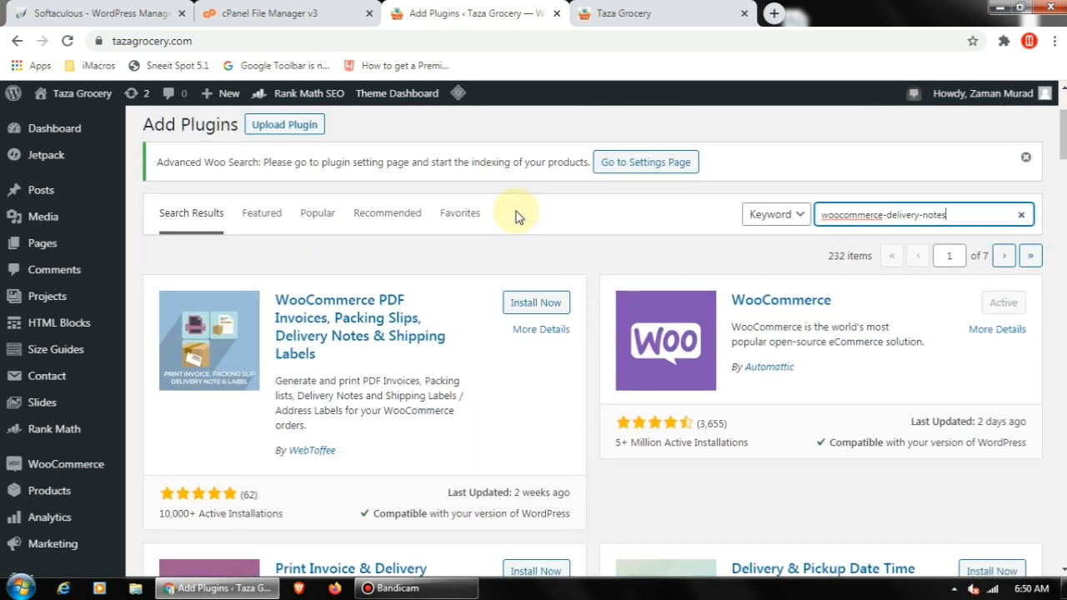
# Install WooCommerce PDF Invoices, Packing Slips, Delivery Notes & Shipping Labels and Print Invoice & Delivery Notes for WooCommerce
pyautogui.click(544, 307)
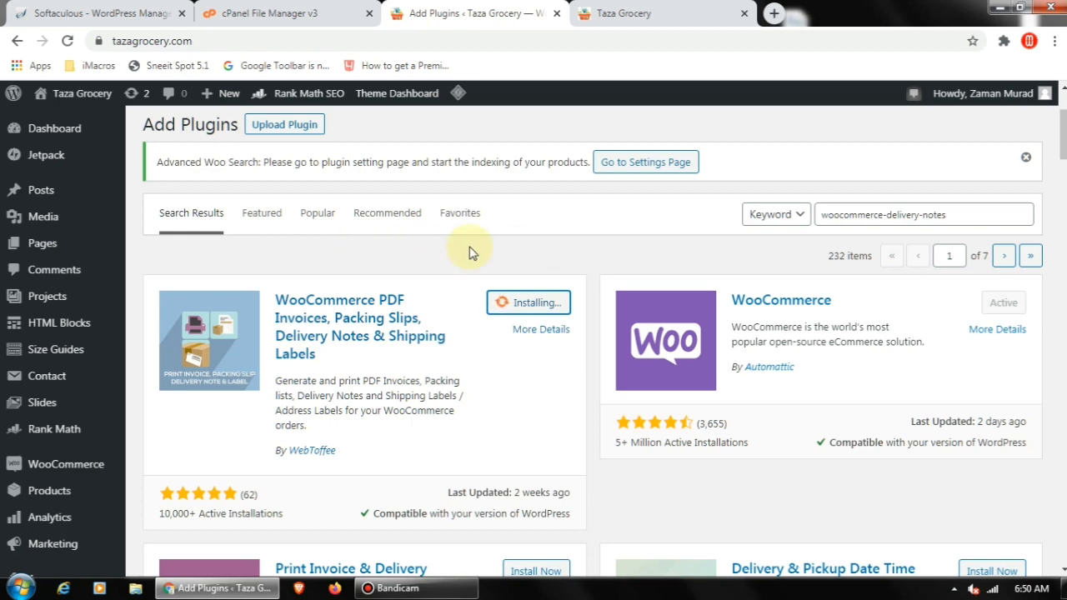
pyautogui.scroll(-2, 470, 251)
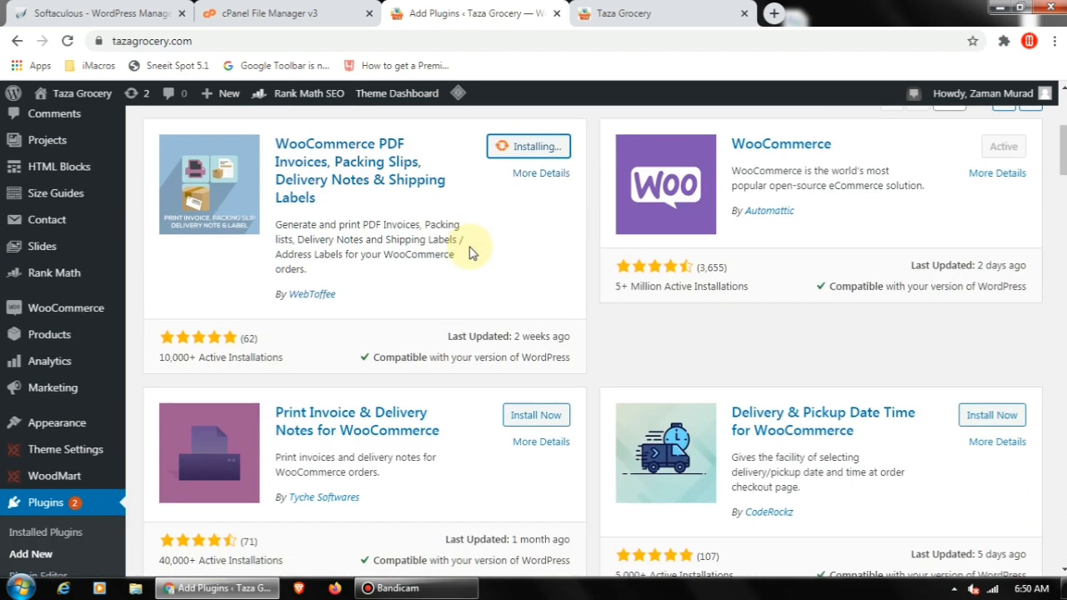
pyautogui.click(536, 415)
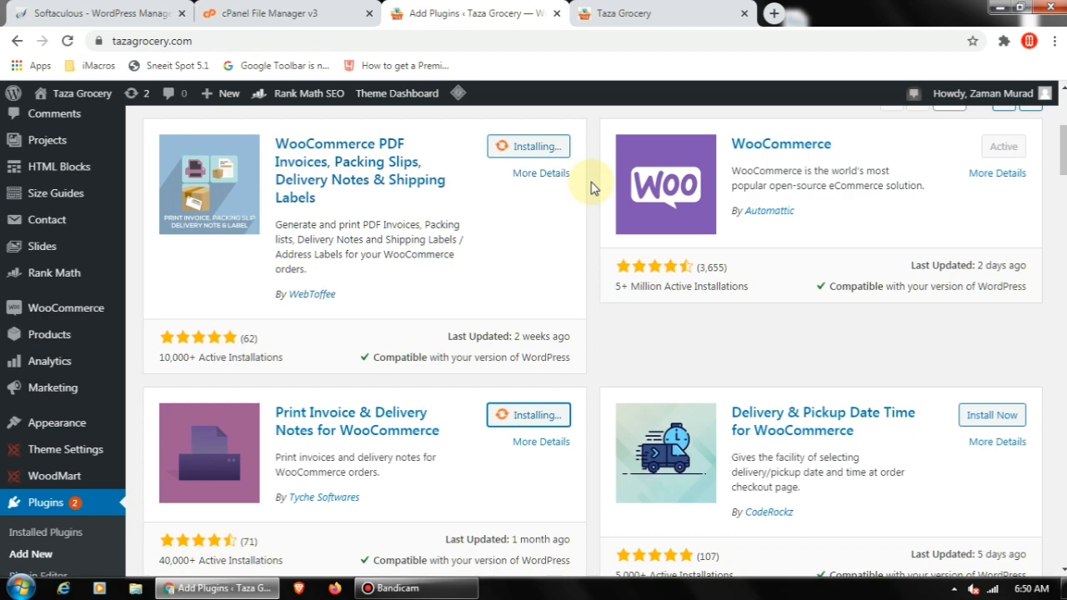
# Check the remaining plugin folder names in the cPanel trash and look through further WordPress plugin search results
pyautogui.click(292, 13)
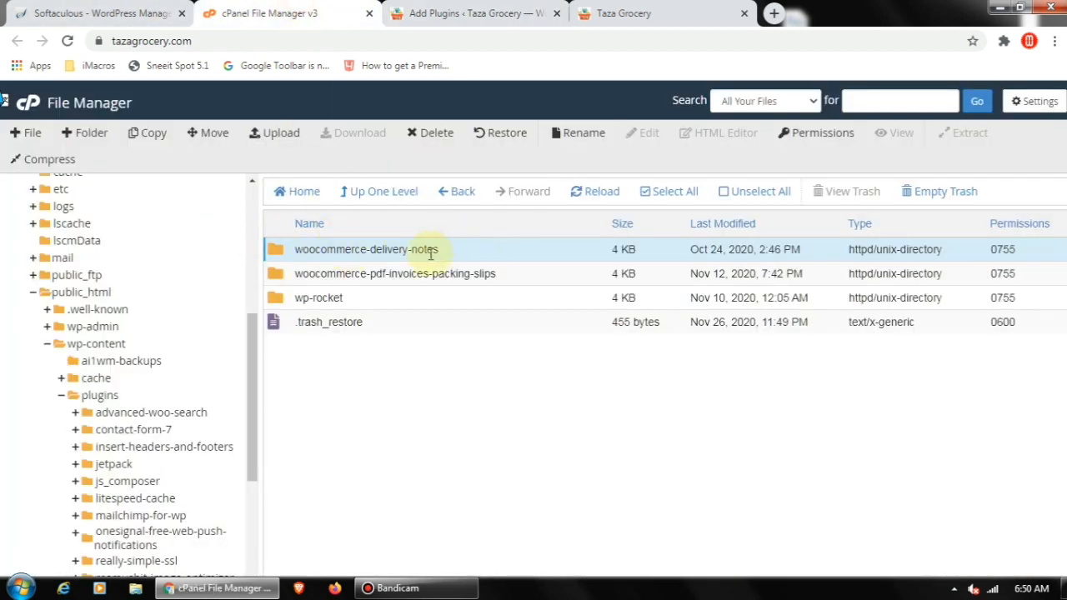
pyautogui.click(500, 11)
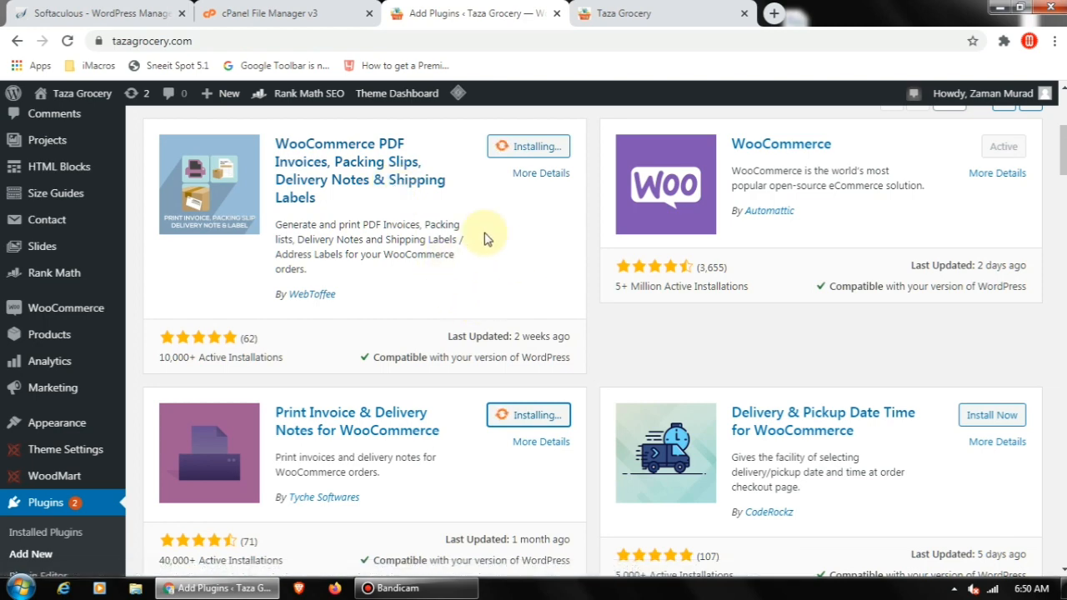
pyautogui.scroll(-3, 488, 239)
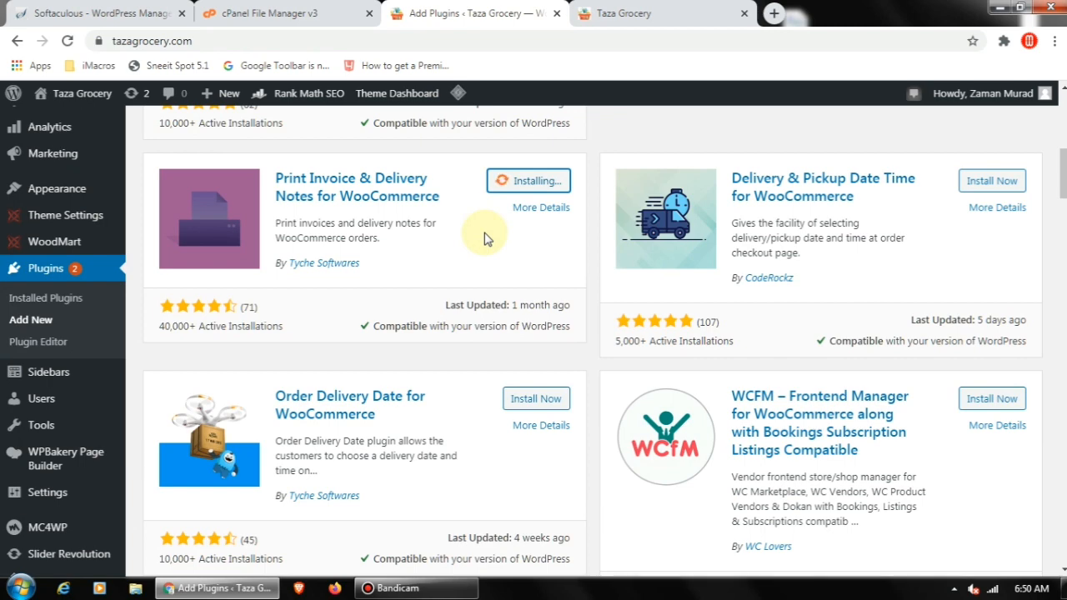
pyautogui.scroll(-8, 488, 239)
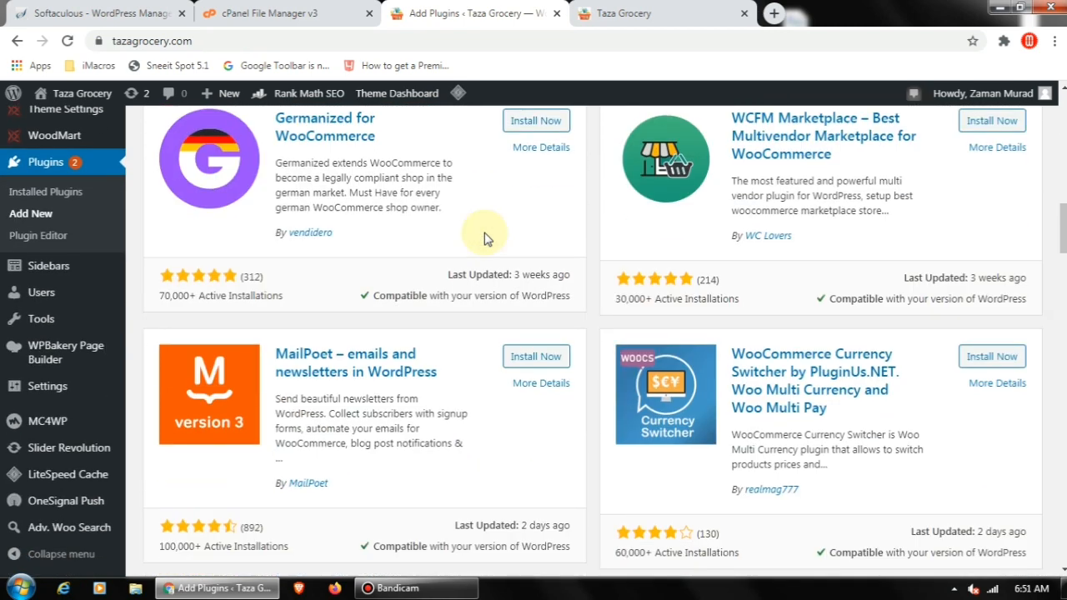
# Examine the rest of the woocommerce-delivery-notes search results for other plugins matching the removed folders
pyautogui.scroll(-2, 488, 239)
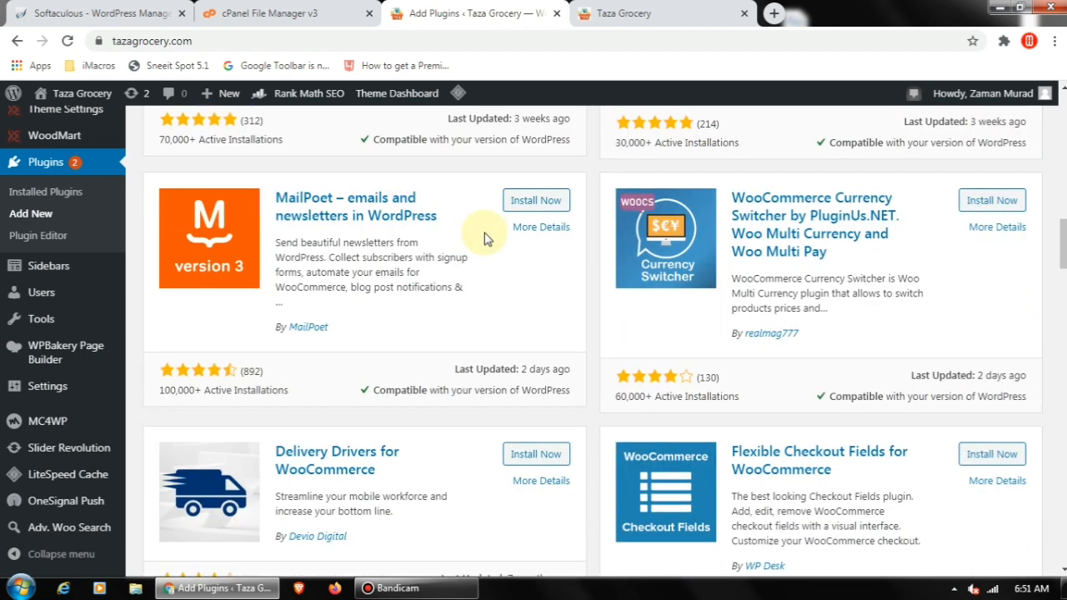
pyautogui.scroll(-3, 488, 239)
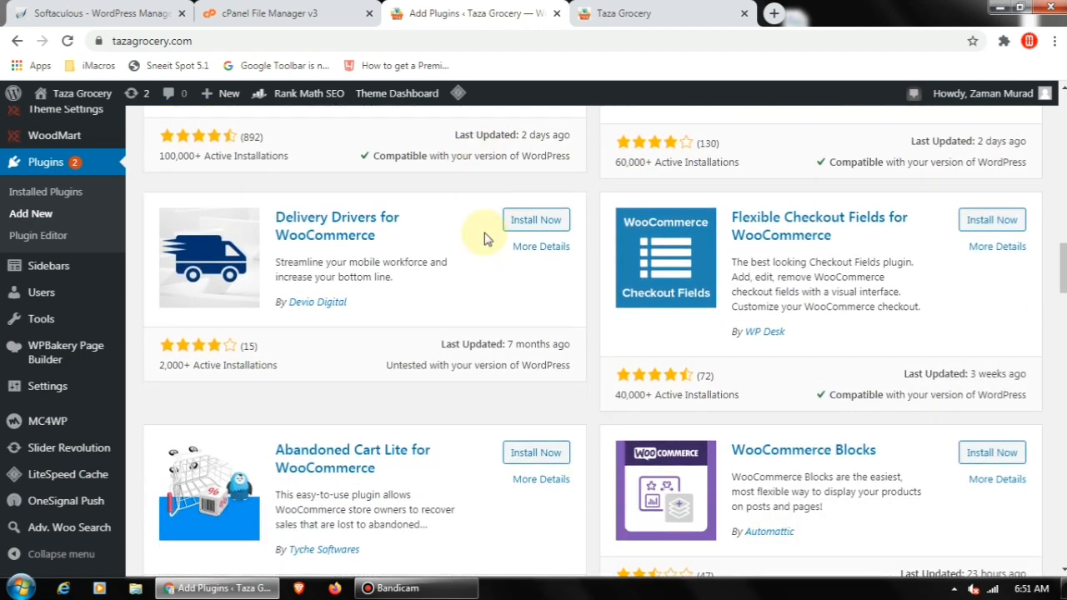
pyautogui.scroll(-3, 488, 239)
pyautogui.scroll(-2, 488, 239)
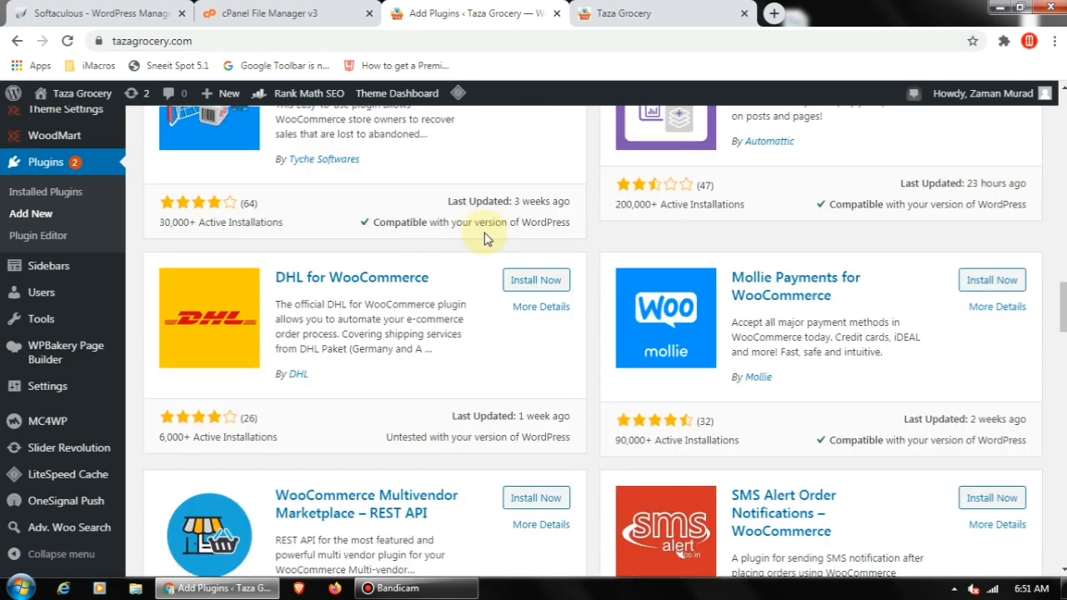
pyautogui.scroll(-1, 488, 239)
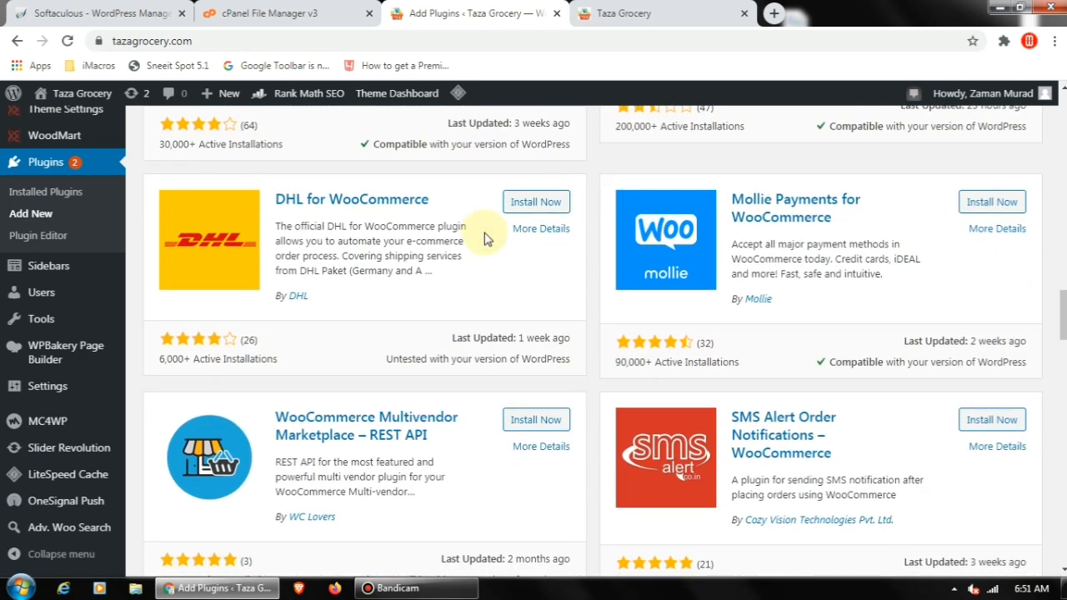
pyautogui.scroll(-2, 488, 240)
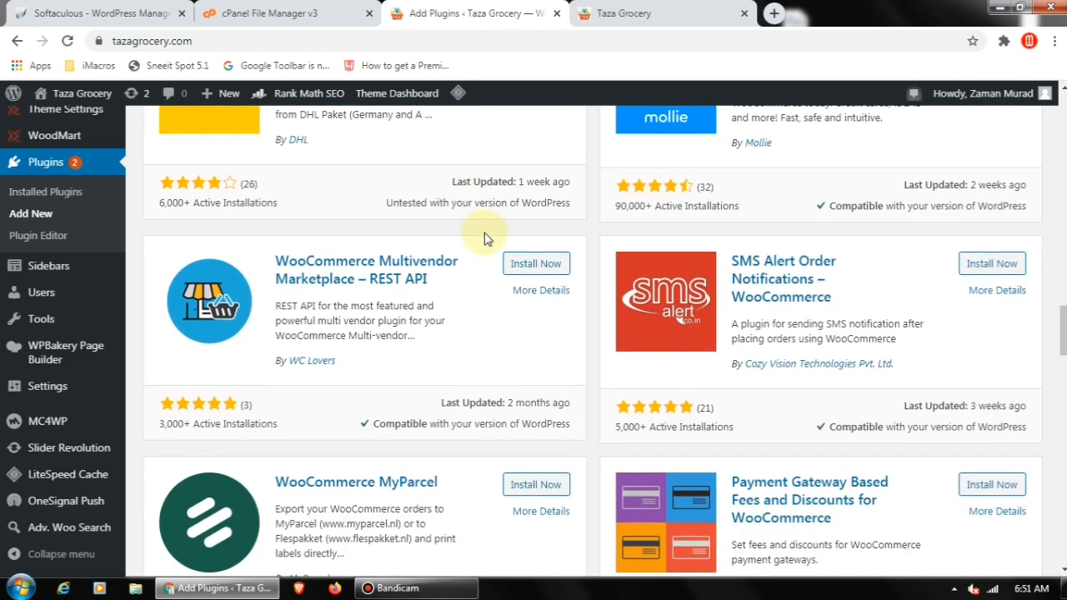
pyautogui.scroll(-1, 487, 239)
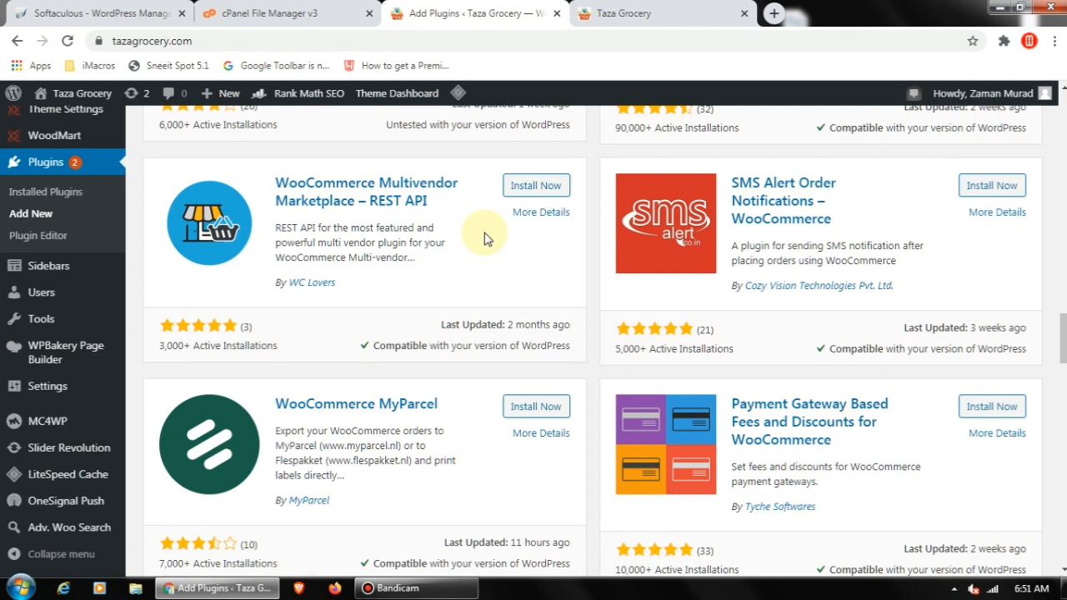
pyautogui.scroll(-3, 487, 240)
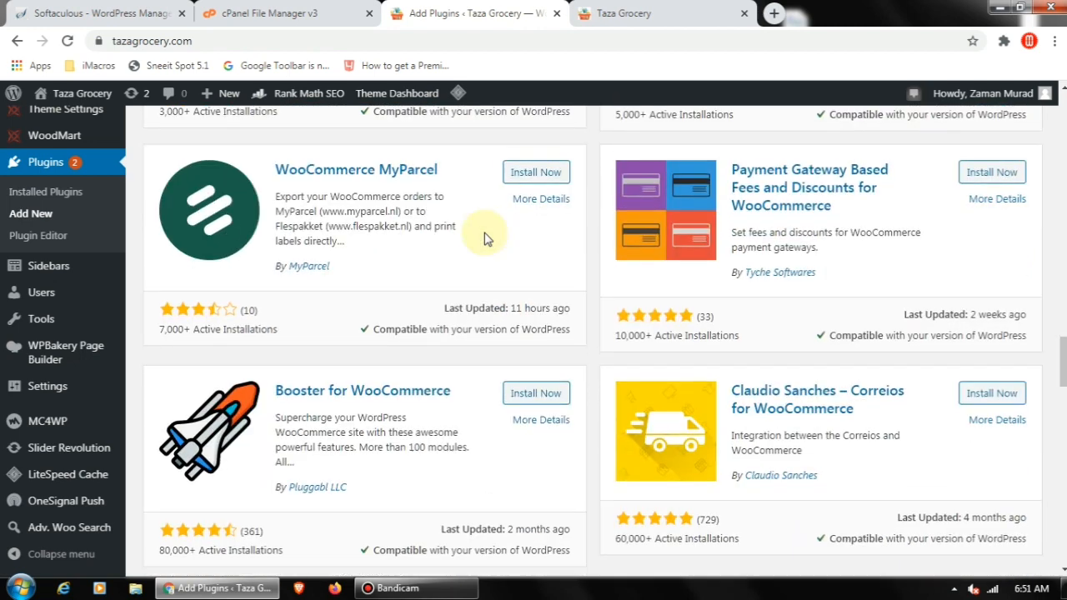
pyautogui.scroll(-2, 488, 240)
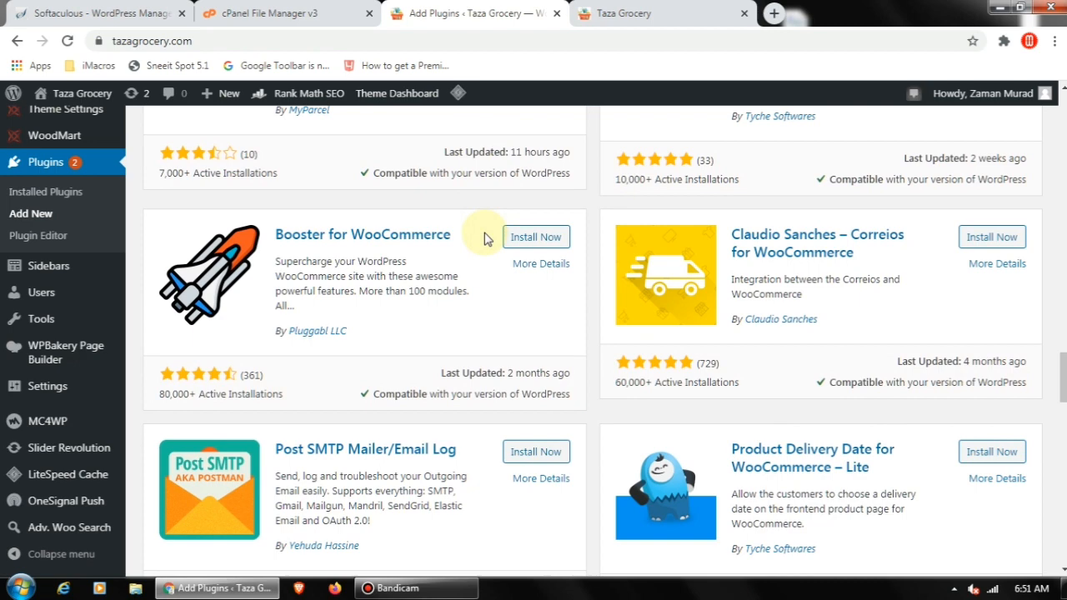
pyautogui.scroll(-2, 488, 240)
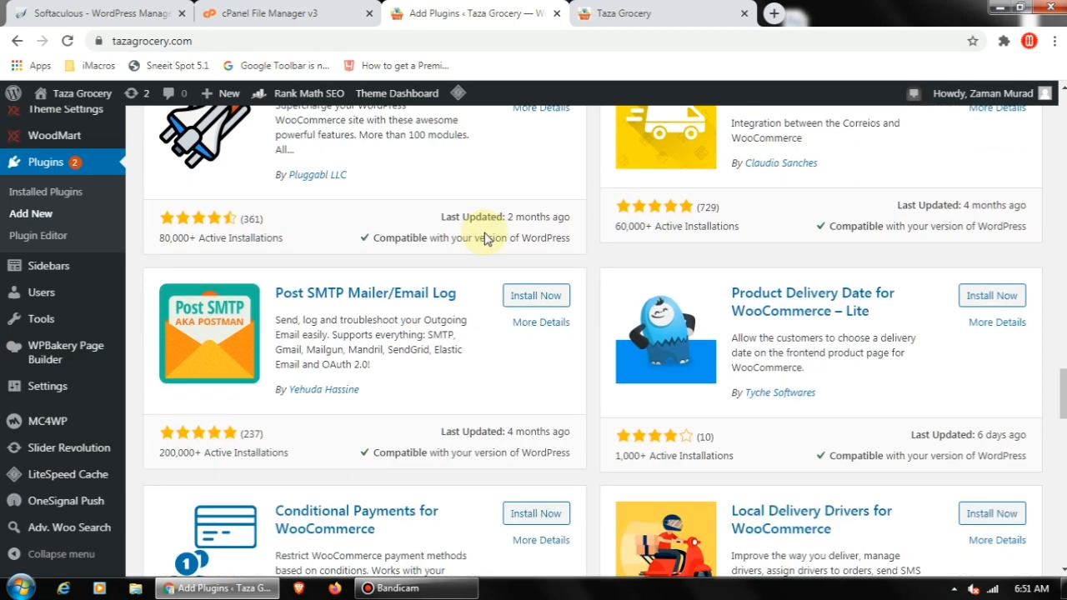
pyautogui.scroll(-1, 487, 233)
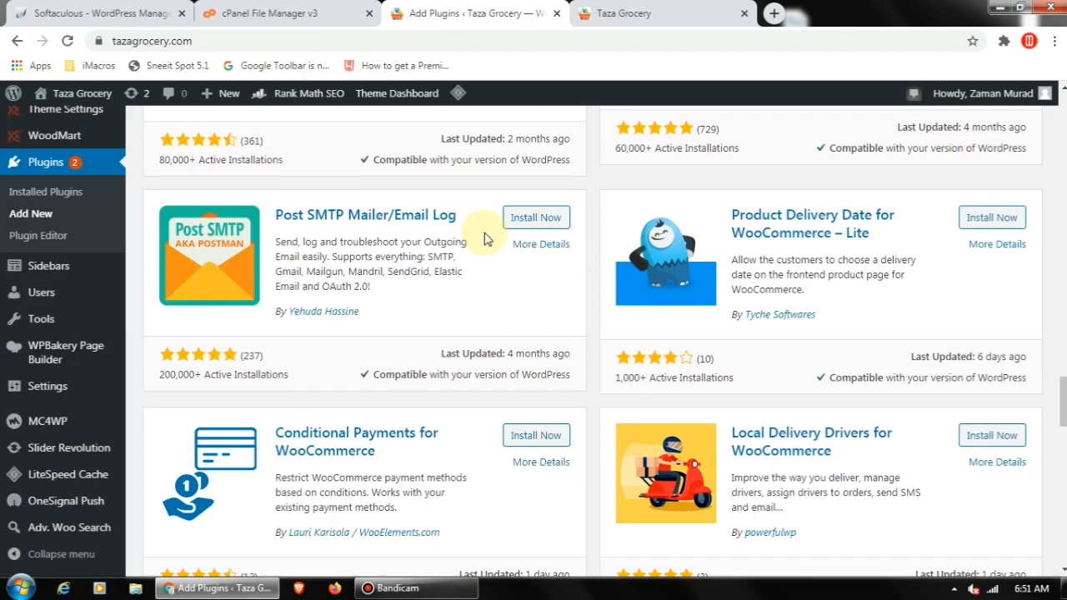
# Activate WooCommerce PDF Invoices, Packing Slips, Delivery Notes & Shipping Labels and look over the Taza Grocery storefront
pyautogui.scroll(18, 488, 239)
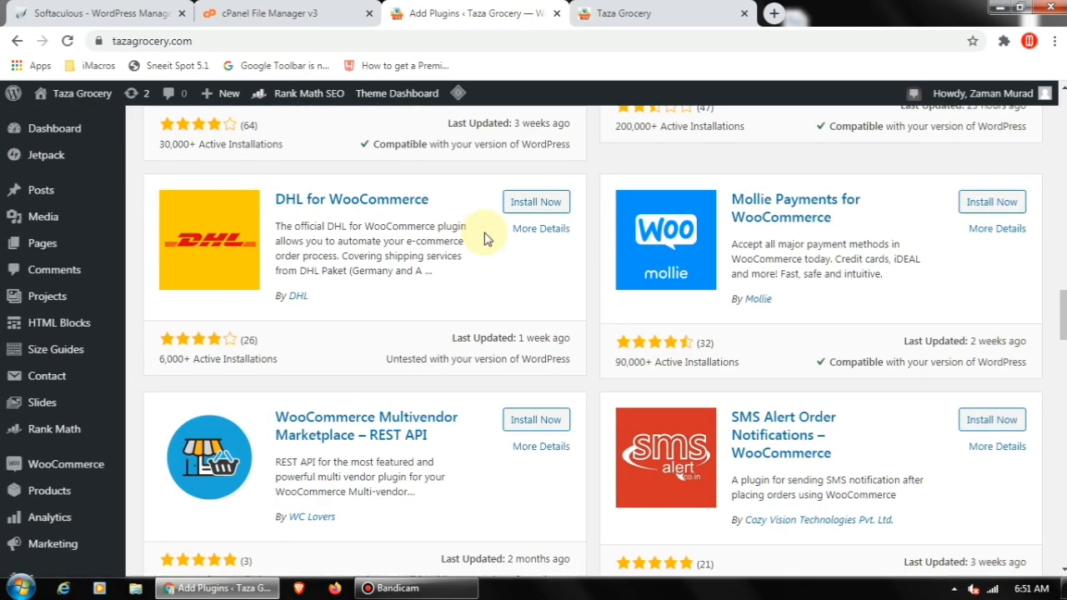
pyautogui.scroll(12, 488, 239)
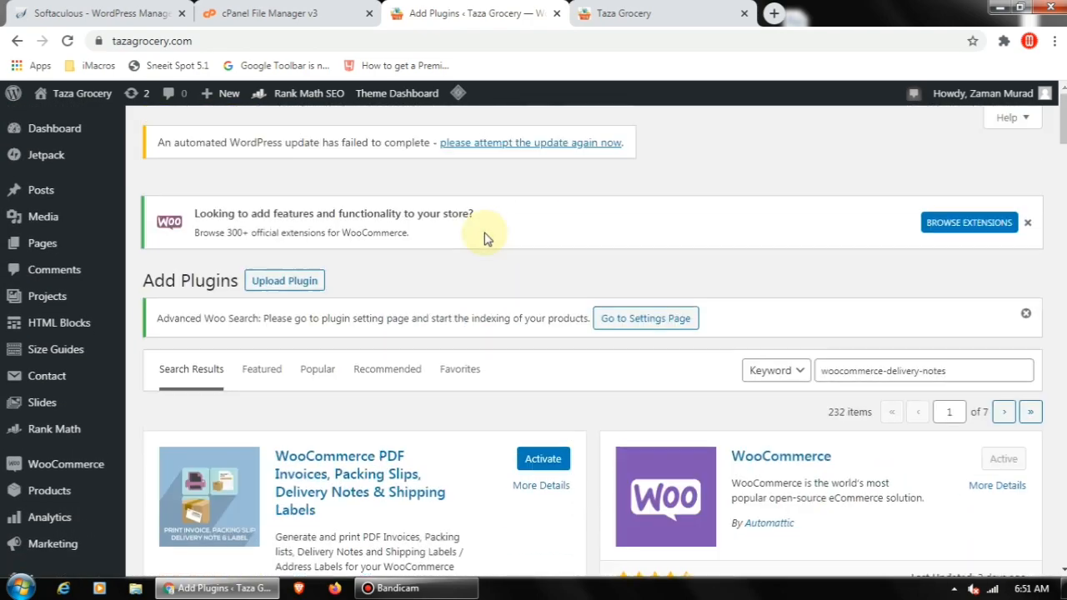
pyautogui.scroll(-2, 487, 239)
pyautogui.click(533, 229)
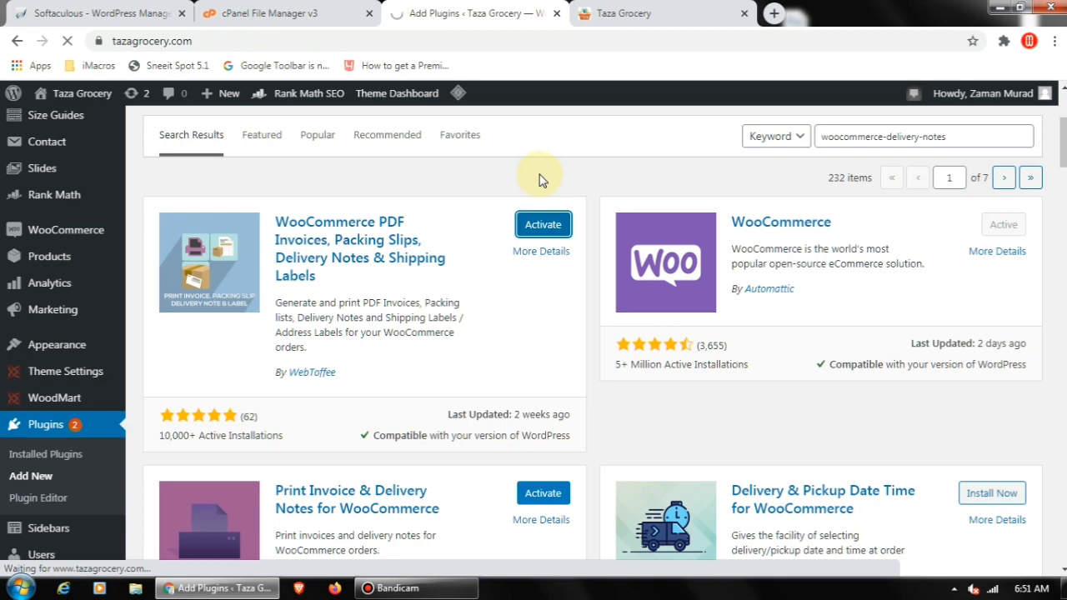
pyautogui.click(618, 13)
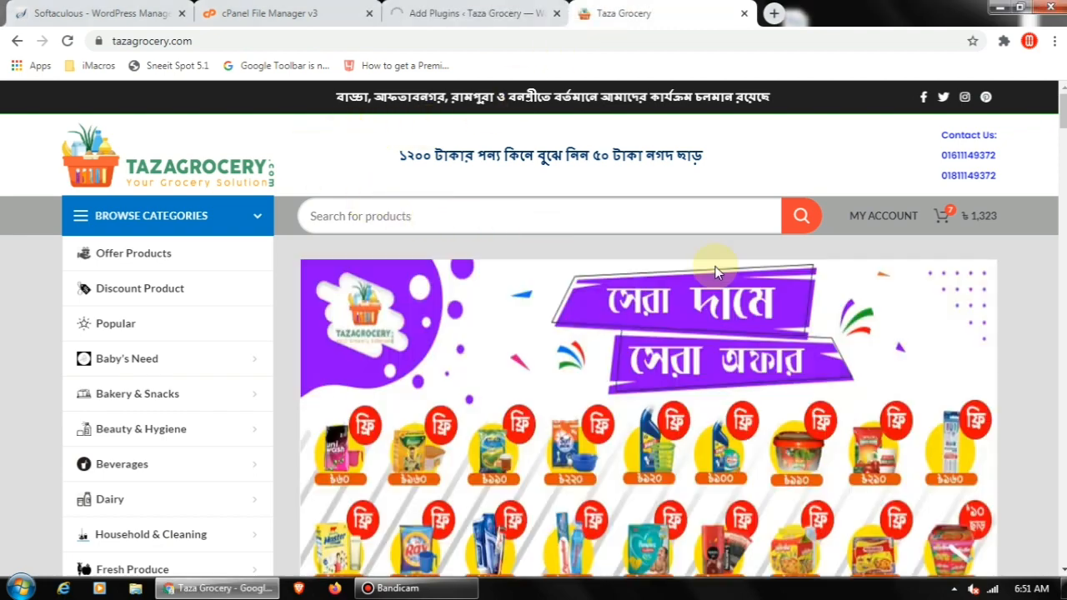
pyautogui.scroll(-6, 409, 218)
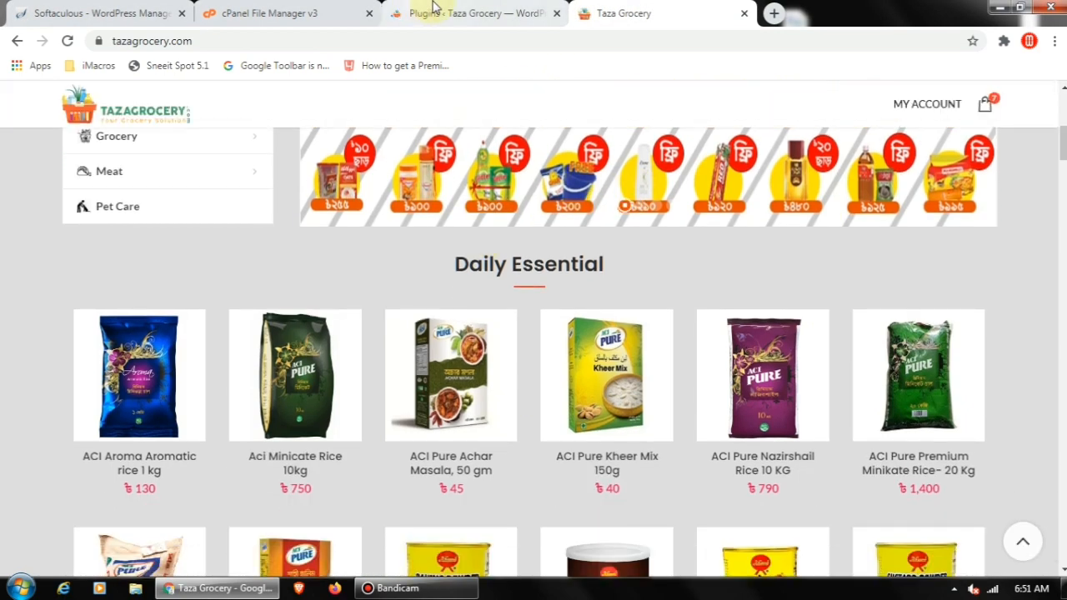
# Filter the installed plugins to the inactive ones and activate Print Invoice & Delivery Notes for WooCommerce
pyautogui.click(432, 10)
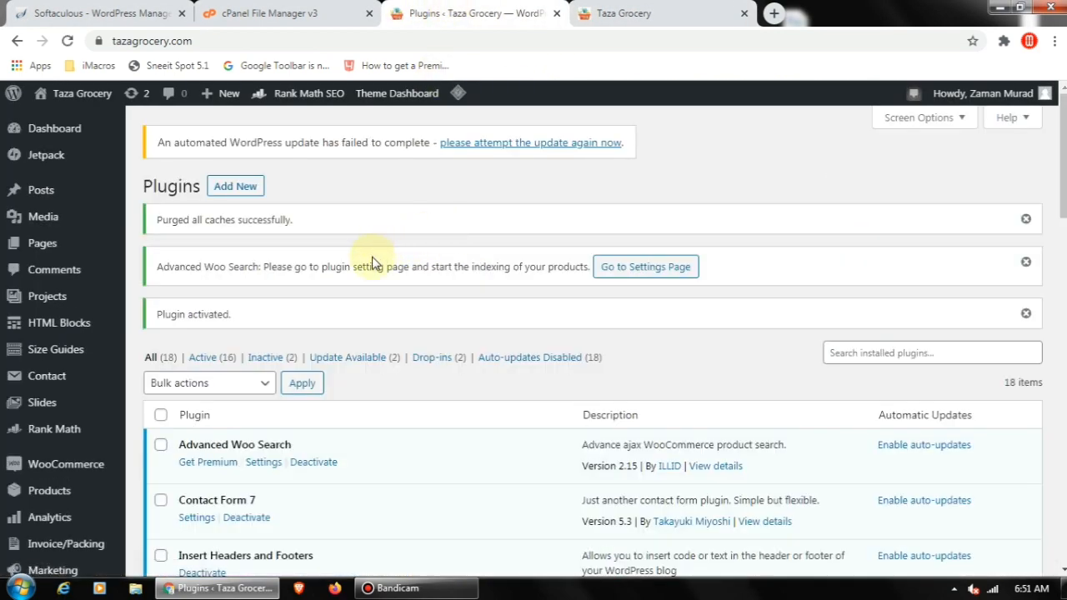
pyautogui.scroll(-3, 374, 254)
pyautogui.scroll(2, 278, 202)
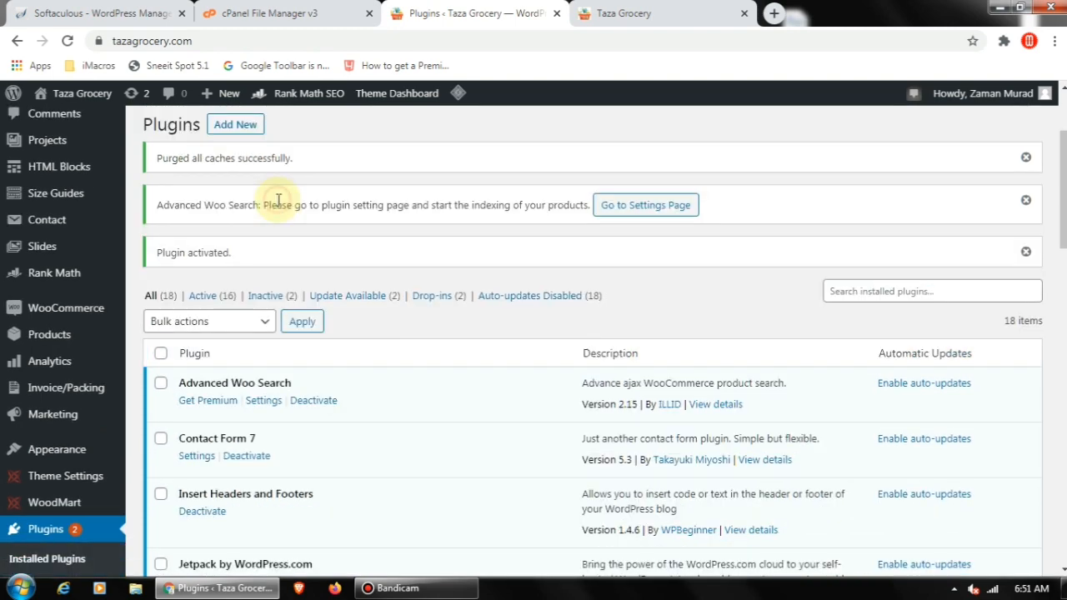
pyautogui.click(275, 296)
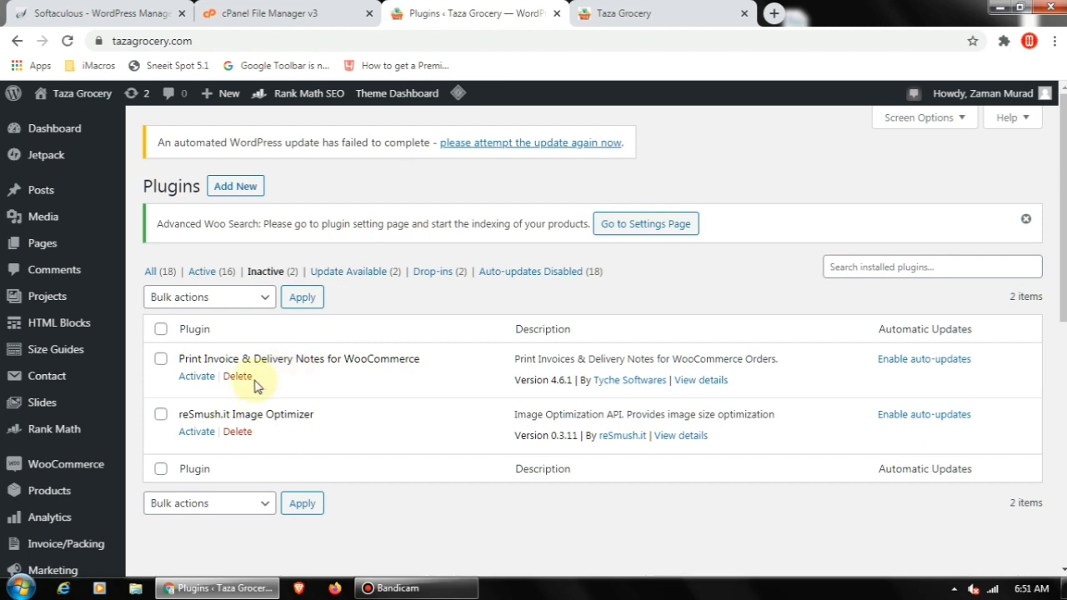
pyautogui.scroll(-1, 386, 365)
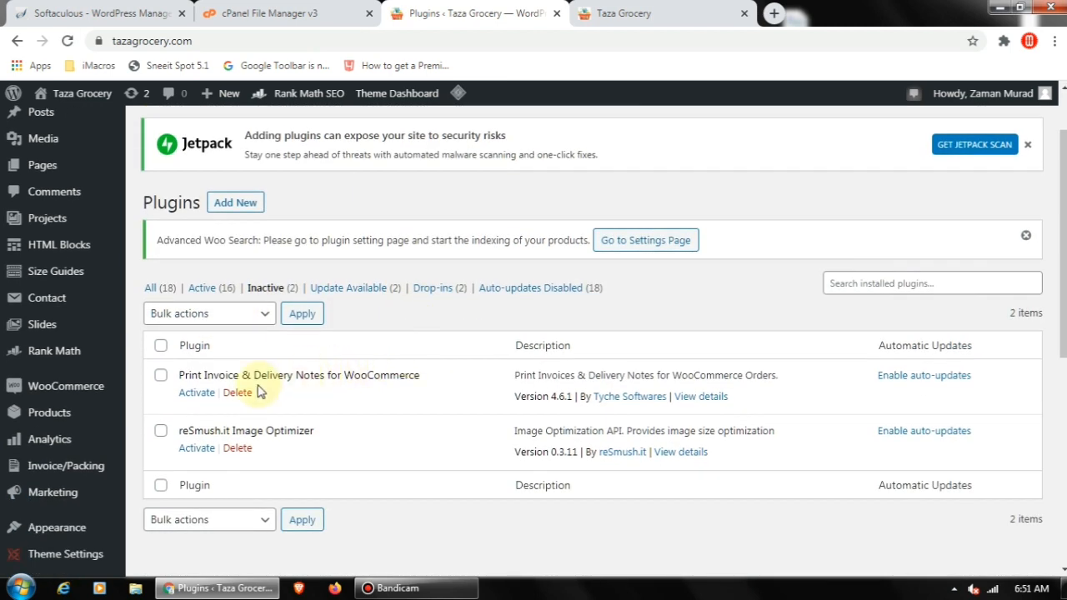
pyautogui.click(192, 395)
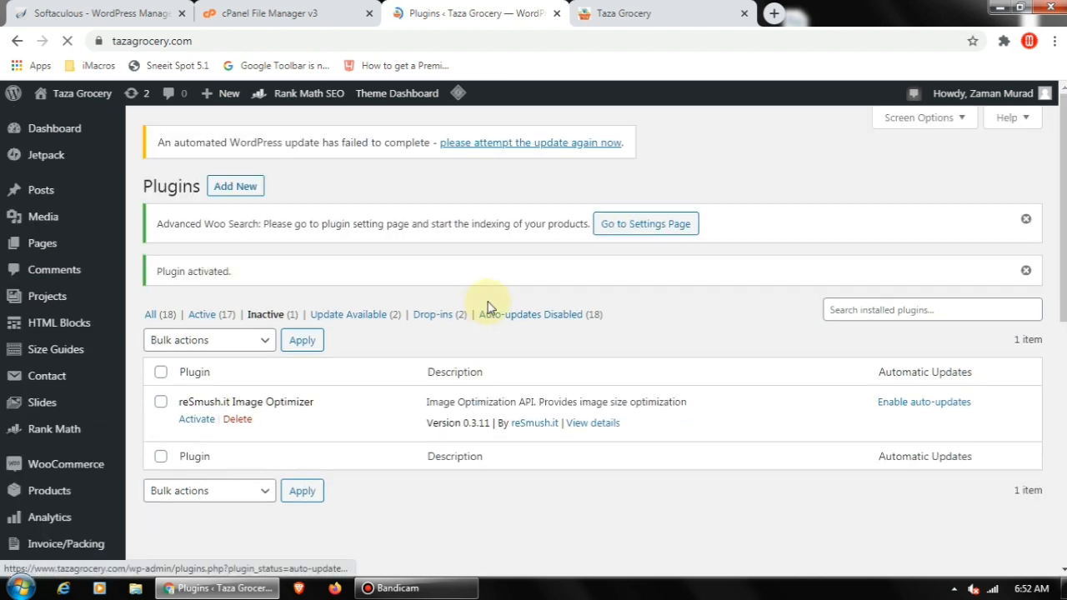
# Delete the inactive reSmush.it Image Optimizer plugin and confirm its removal
pyautogui.click(237, 419)
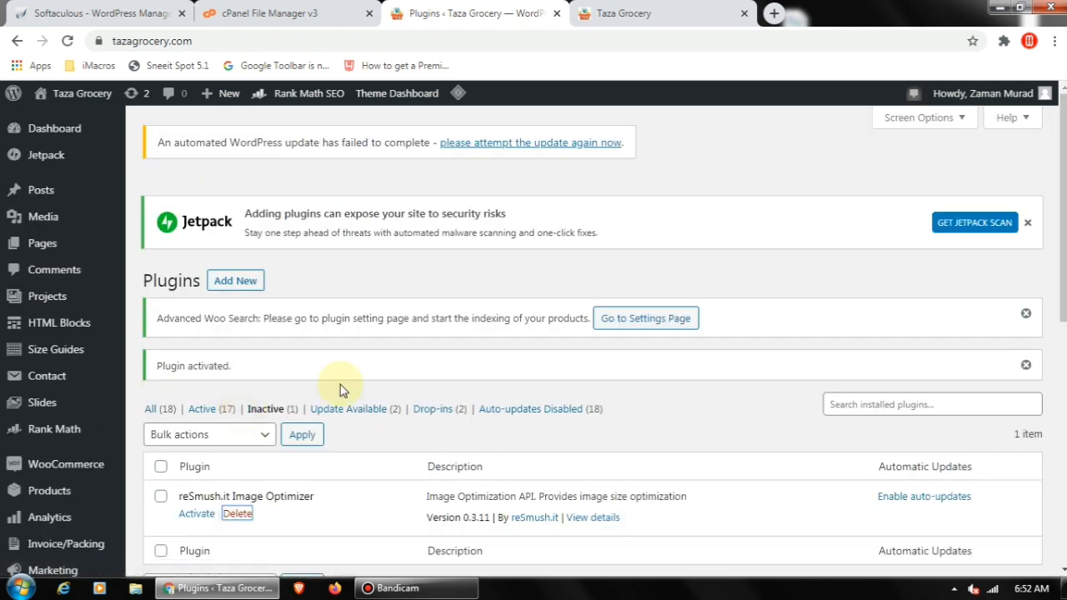
pyautogui.scroll(-2, 474, 351)
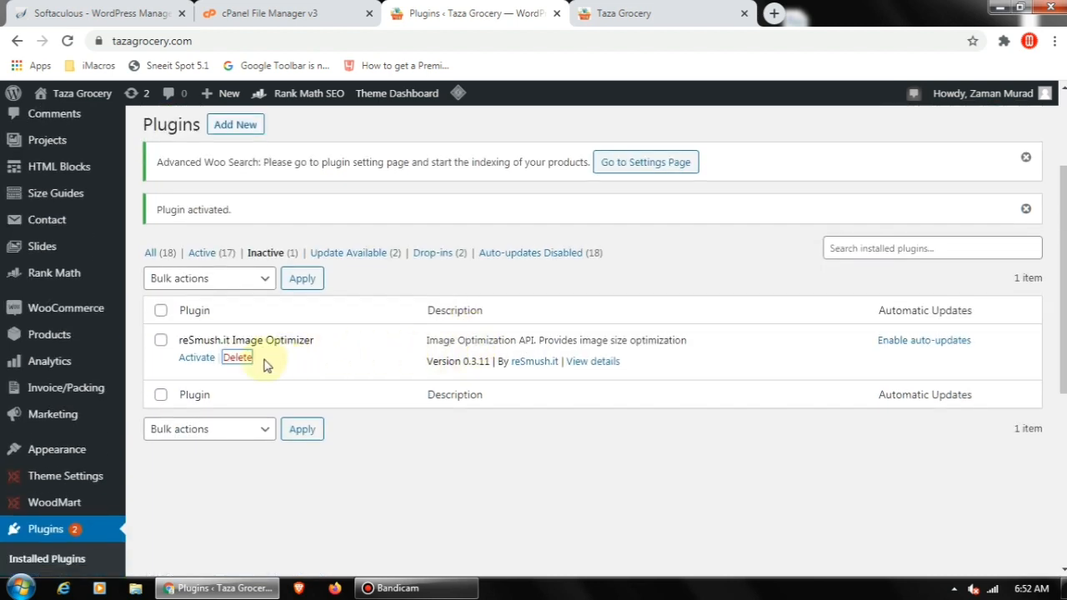
pyautogui.click(241, 360)
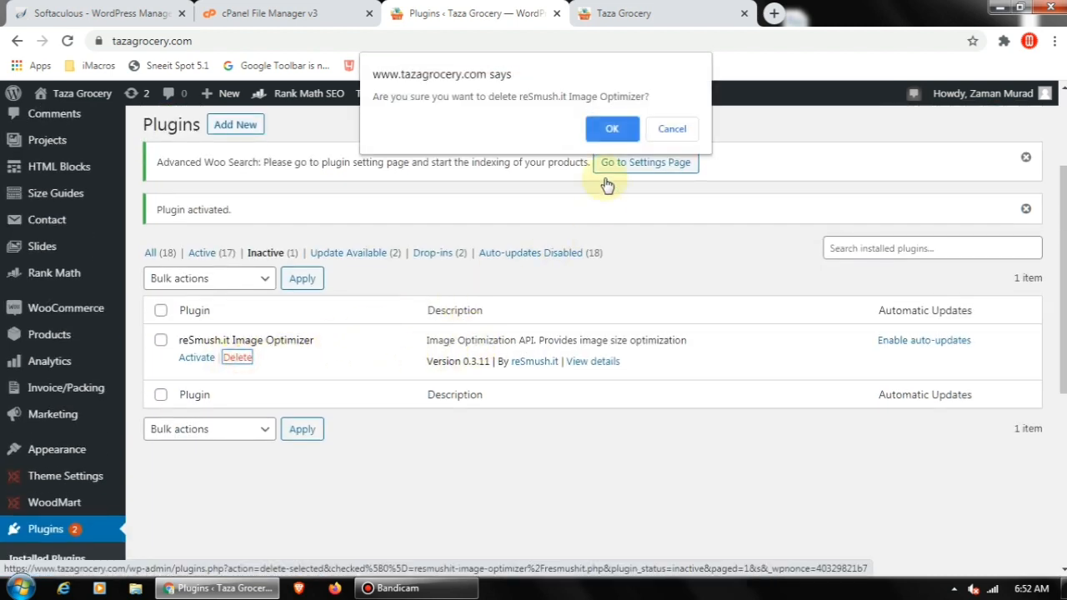
pyautogui.click(613, 122)
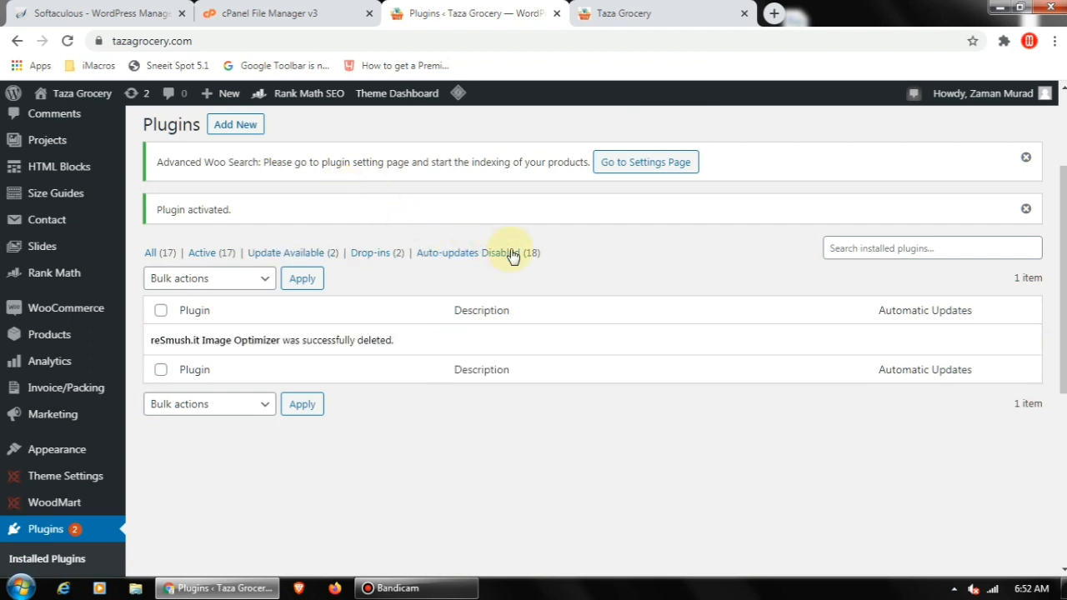
# Look over the WPBakery Page Builder general settings and return to the WordPress dashboard
pyautogui.scroll(-2, 534, 242)
pyautogui.scroll(-2, 548, 255)
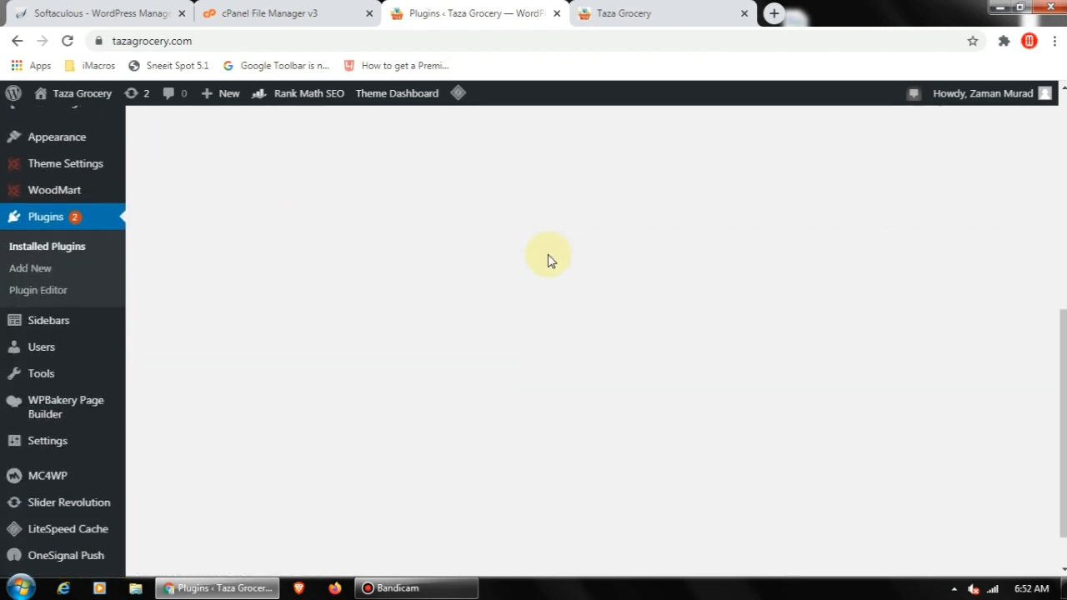
pyautogui.scroll(-1, 548, 261)
pyautogui.click(87, 357)
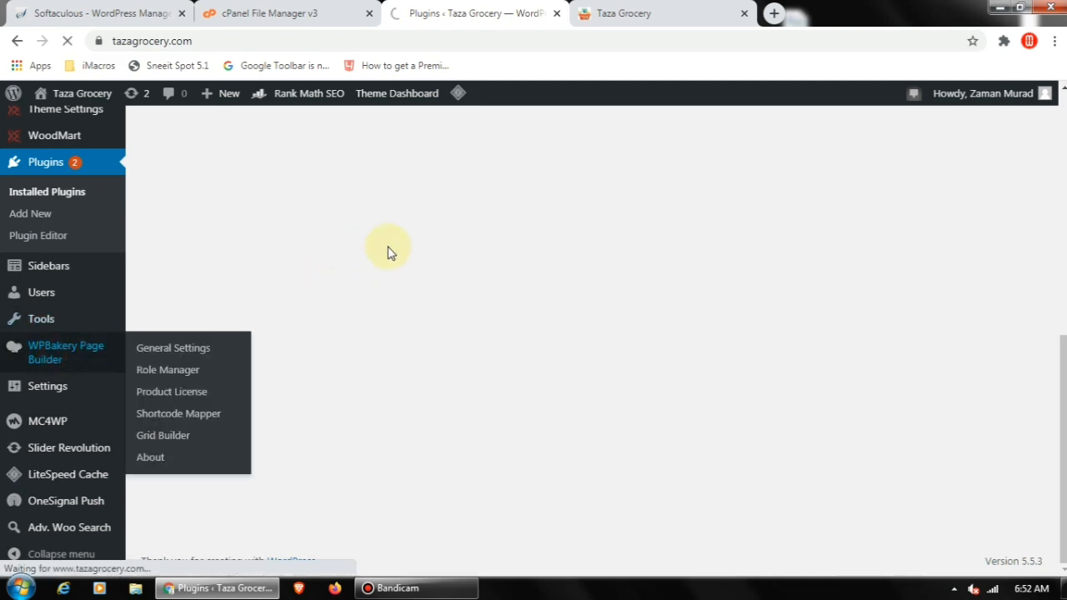
pyautogui.scroll(-4, 388, 253)
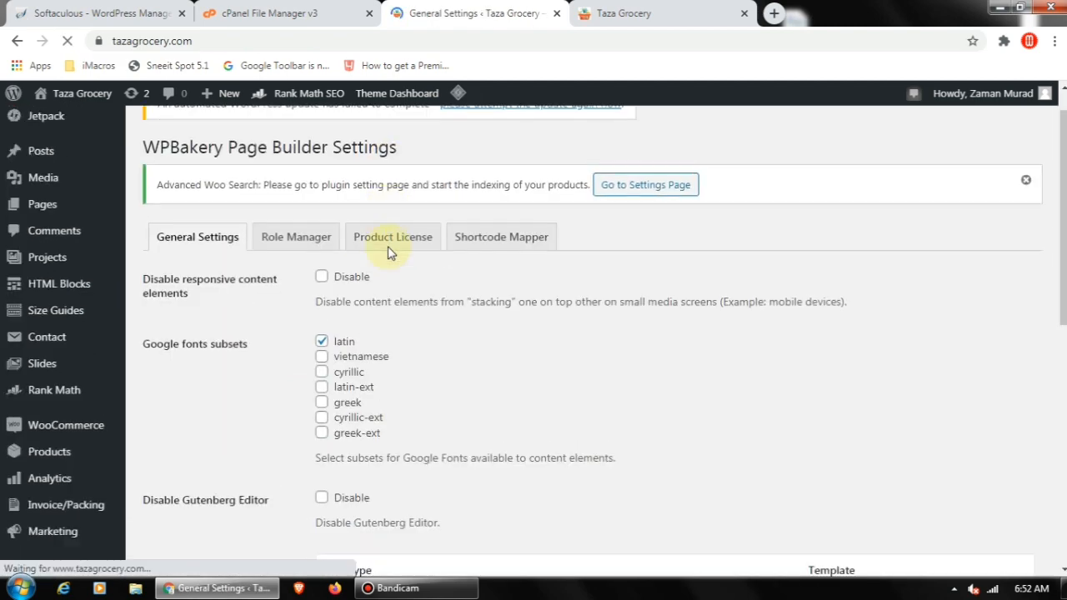
pyautogui.scroll(4, 388, 252)
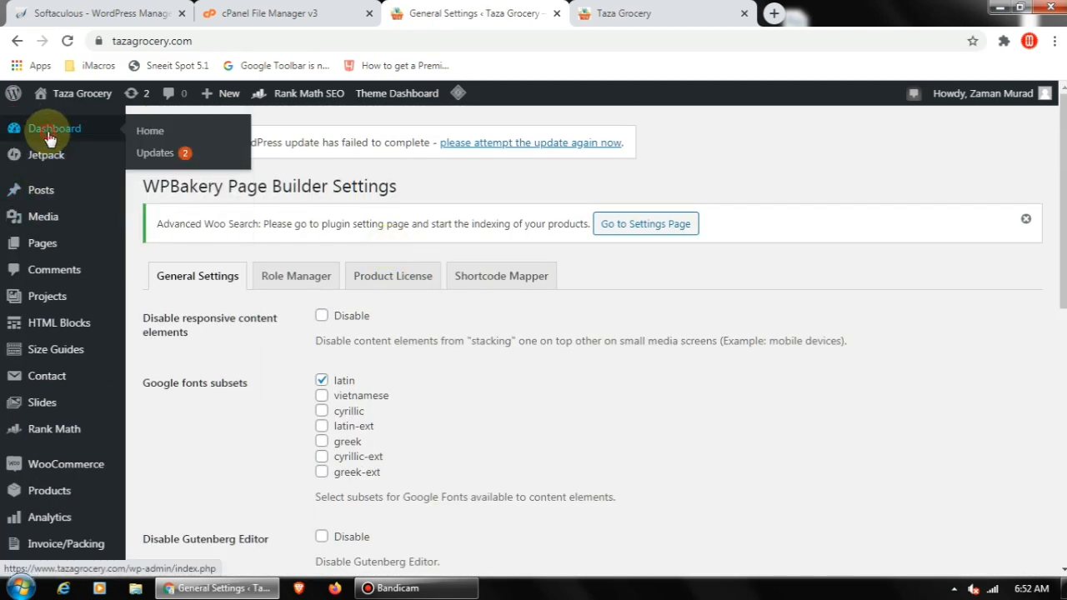
# Reload the Taza Grocery storefront and inspect the home page from header to footer, including the Dairy category's submenu
pyautogui.click(627, 13)
pyautogui.click(67, 41)
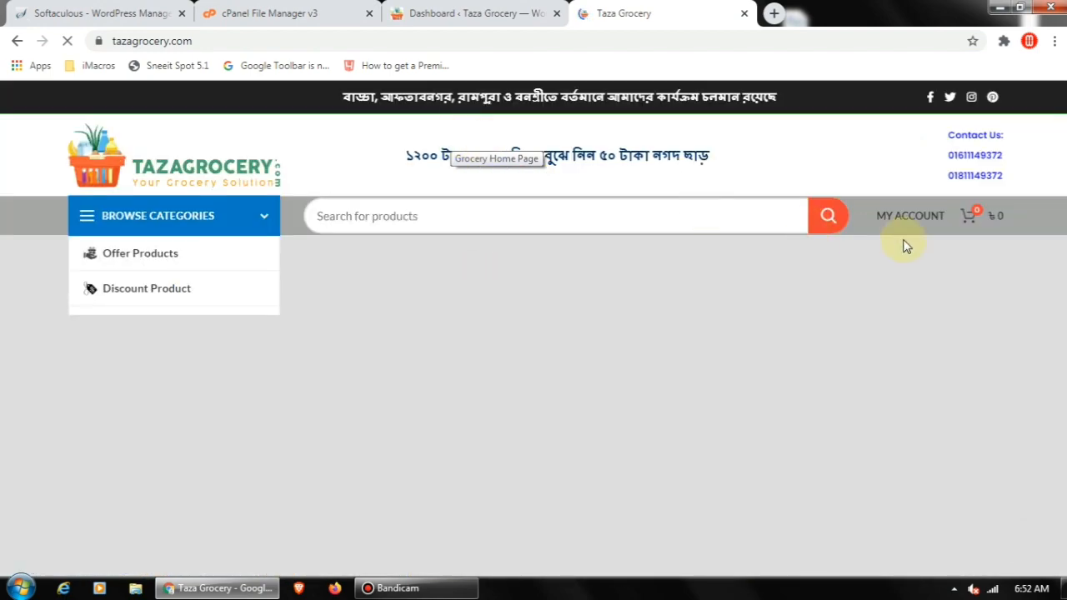
pyautogui.scroll(-4, 739, 239)
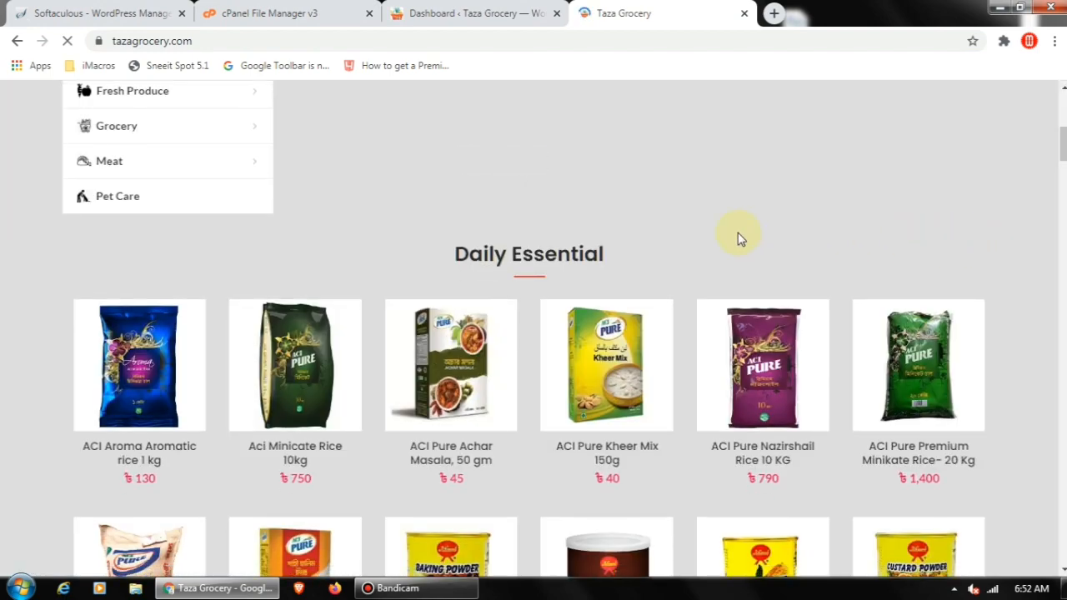
pyautogui.scroll(-20, 738, 238)
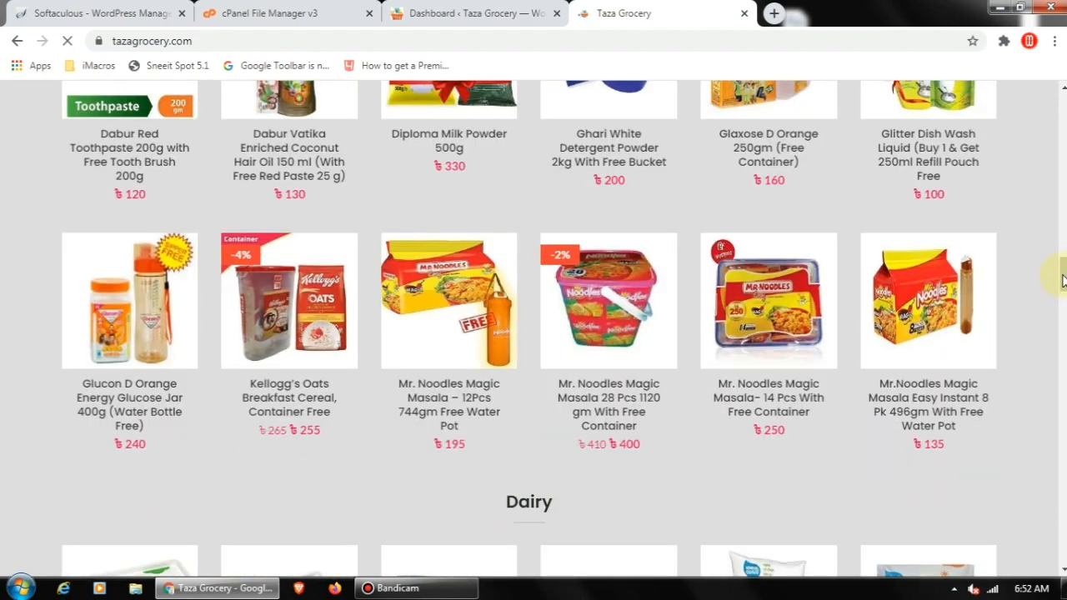
pyautogui.moveTo(1064, 281); pyautogui.dragTo(1066, 556)
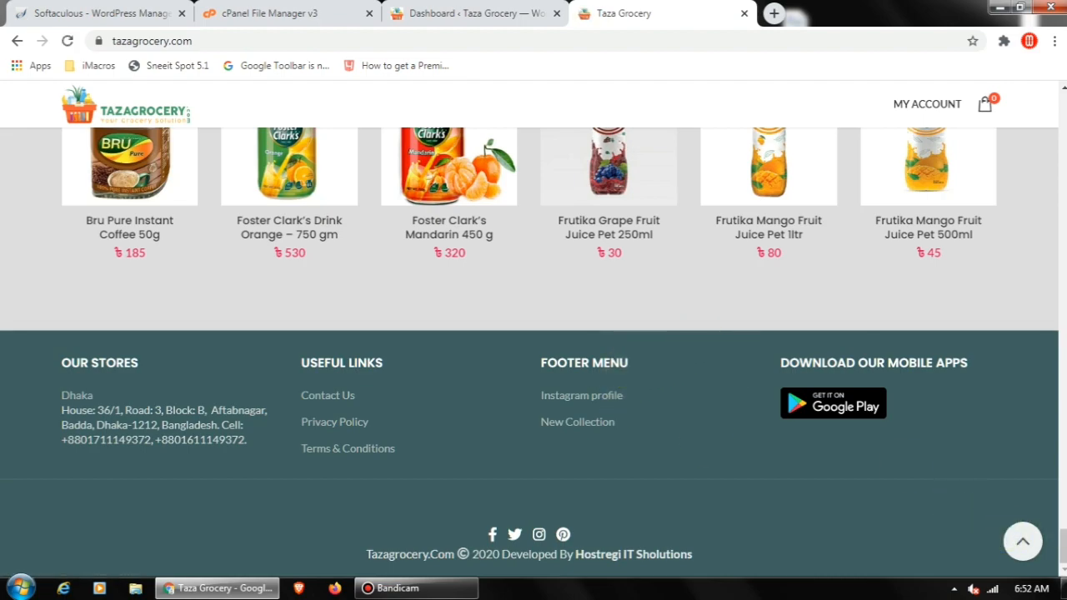
pyautogui.moveTo(1065, 554); pyautogui.dragTo(1065, 108)
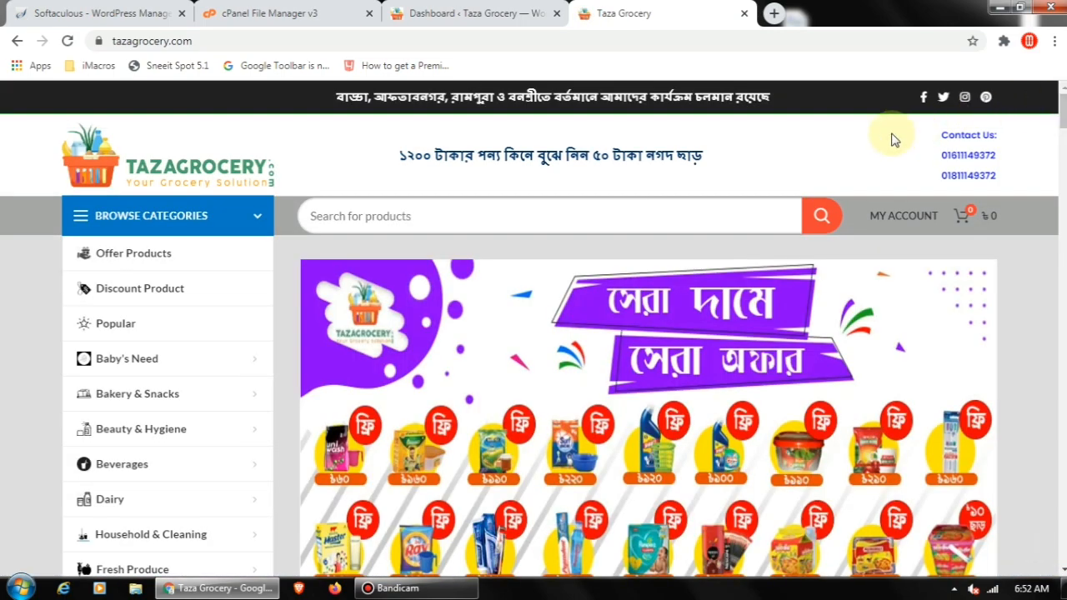
pyautogui.scroll(-3, 392, 254)
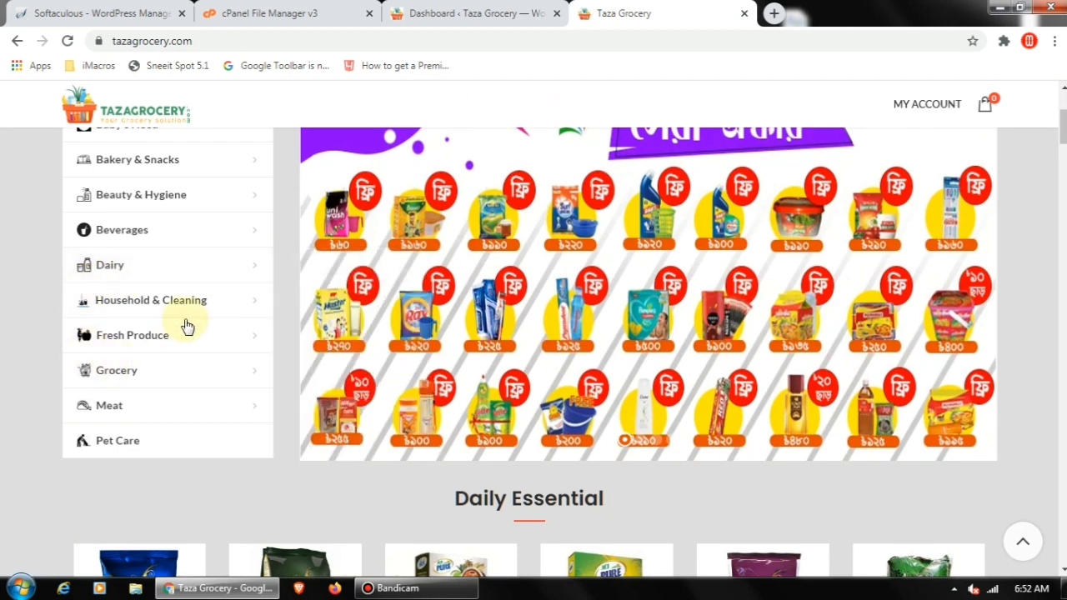
pyautogui.moveTo(208, 258)
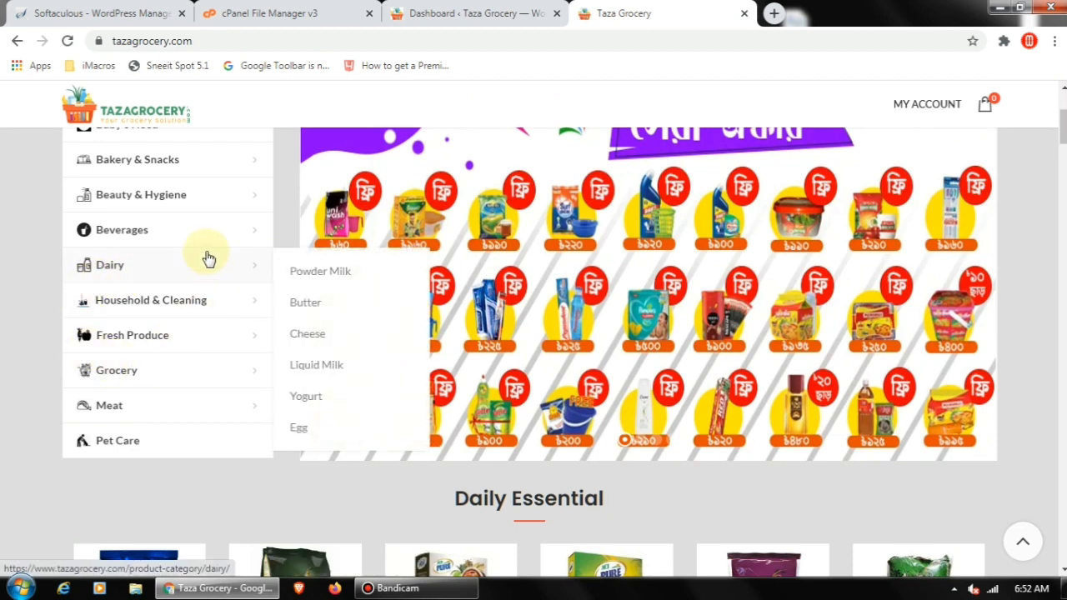
# Open the ACI Pure Kheer Mix 150g product from the Daily Essential section and look over its page down to the reviews
pyautogui.scroll(-1, 143, 271)
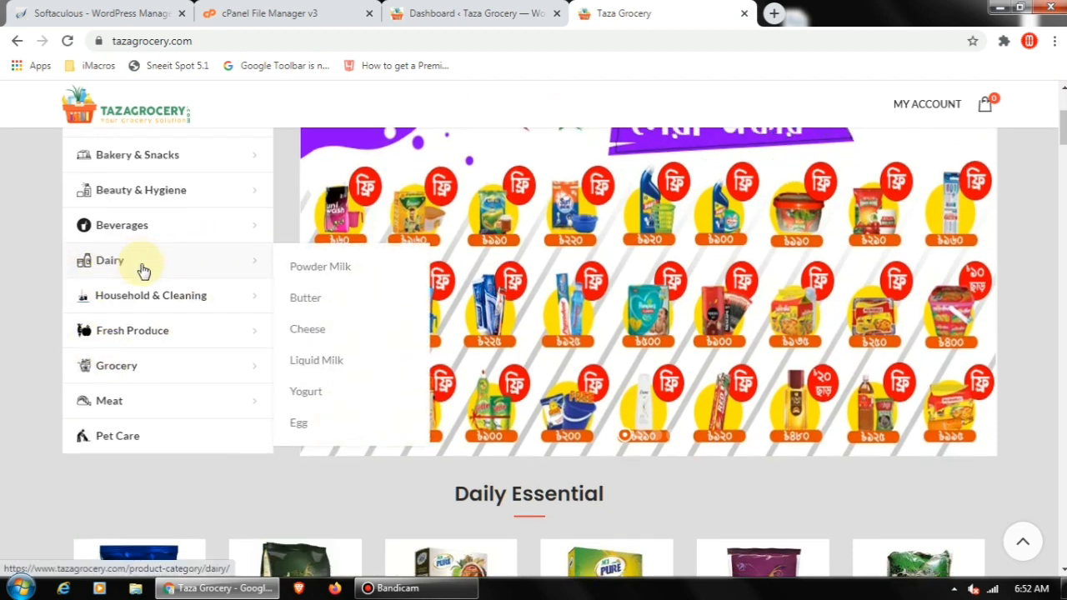
pyautogui.scroll(-2, 149, 269)
pyautogui.scroll(-2, 172, 262)
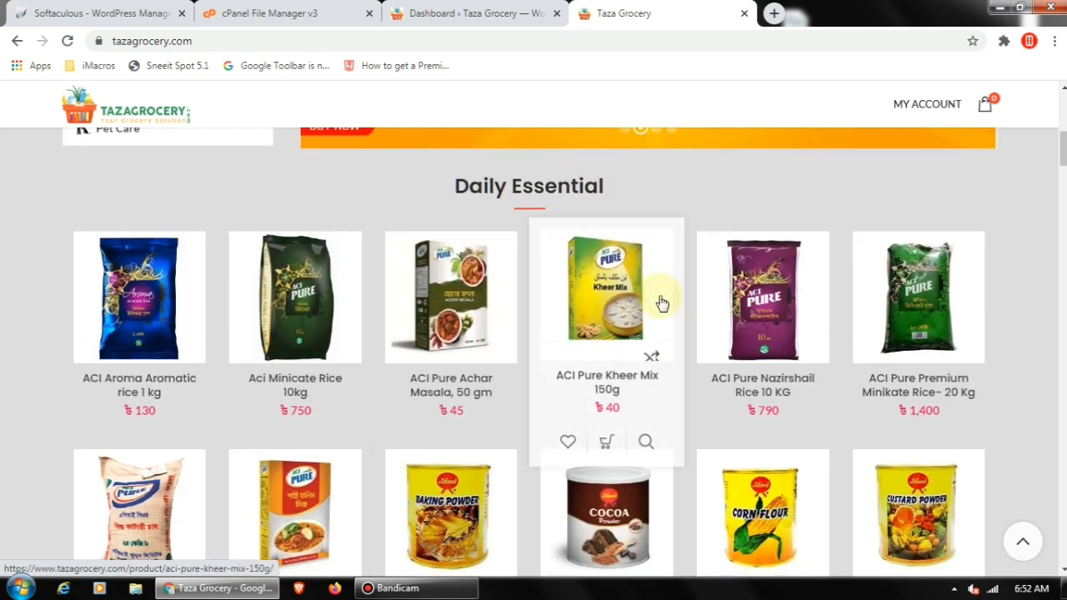
pyautogui.click(619, 298)
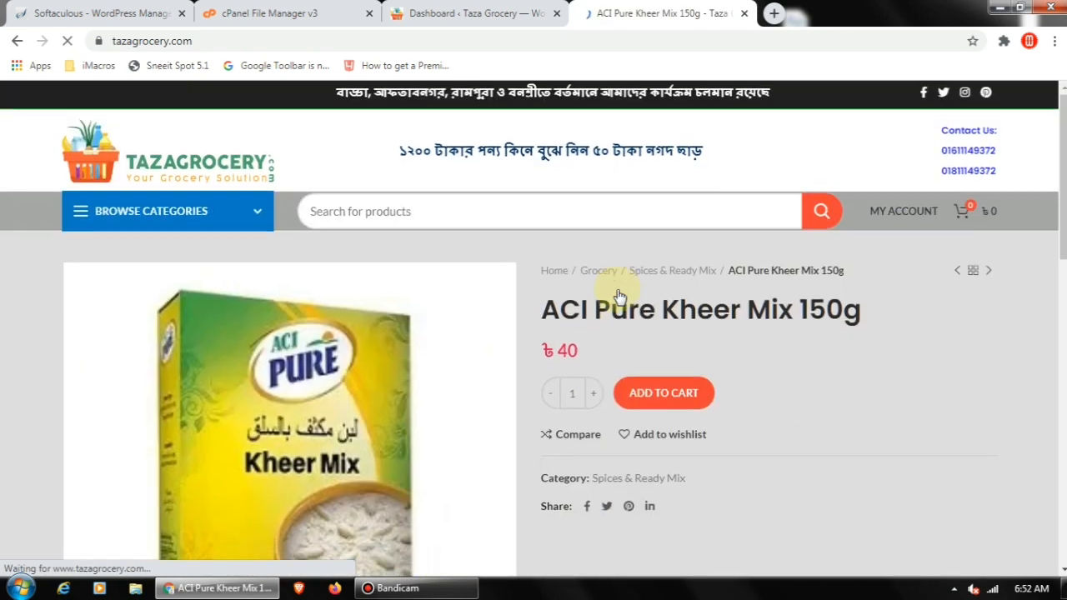
pyautogui.scroll(-3, 627, 292)
pyautogui.scroll(-5, 671, 483)
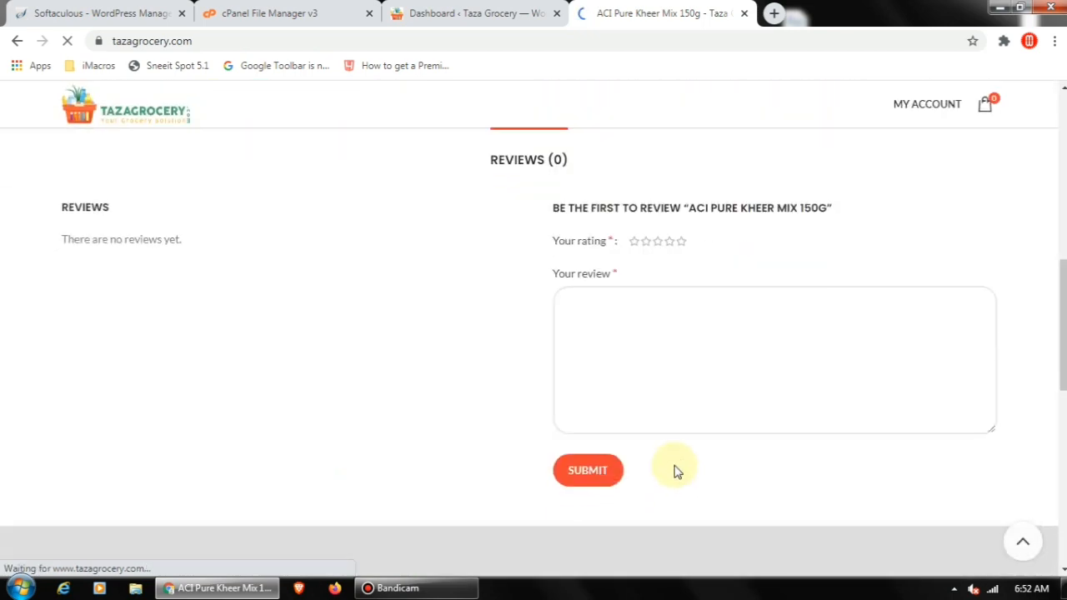
pyautogui.scroll(3, 676, 469)
pyautogui.scroll(3, 676, 469)
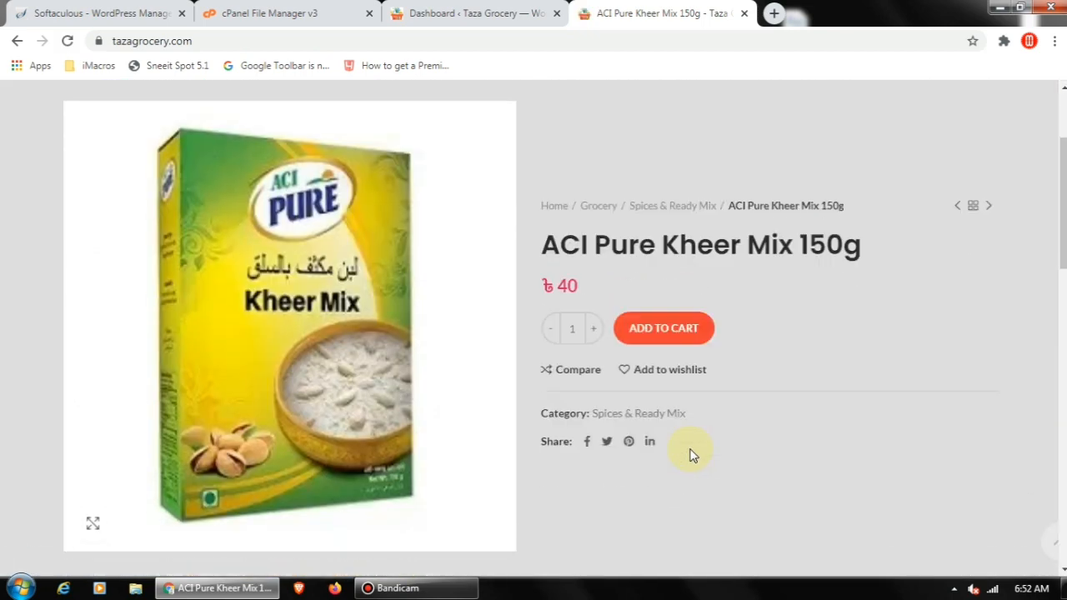
# Add one ACI Pure Kheer Mix 150g to the cart and review its checkout billing and order details, closing the storefront when done
pyautogui.click(665, 331)
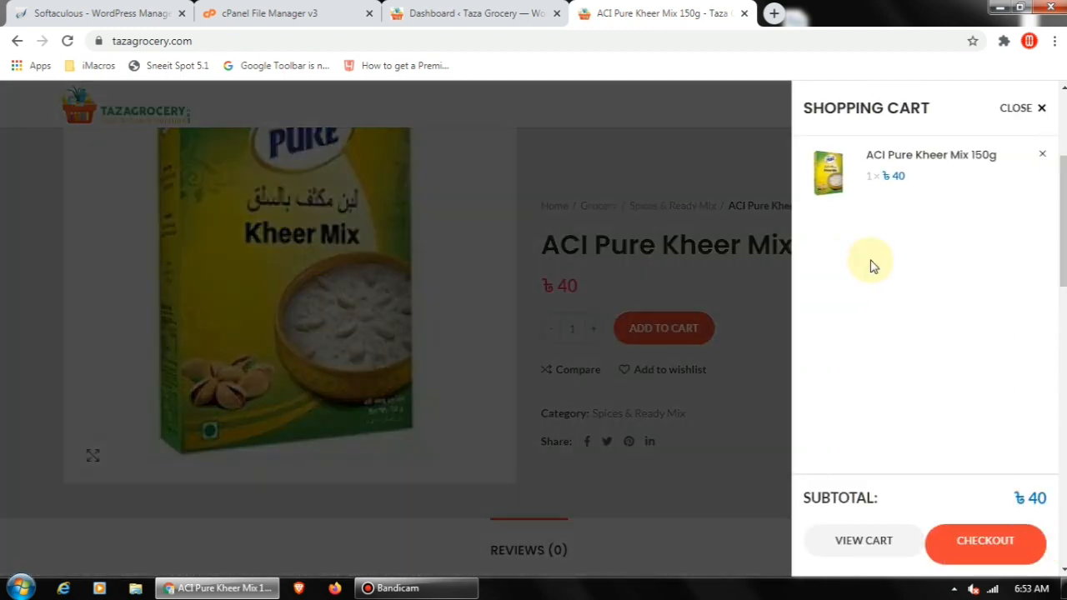
pyautogui.click(974, 538)
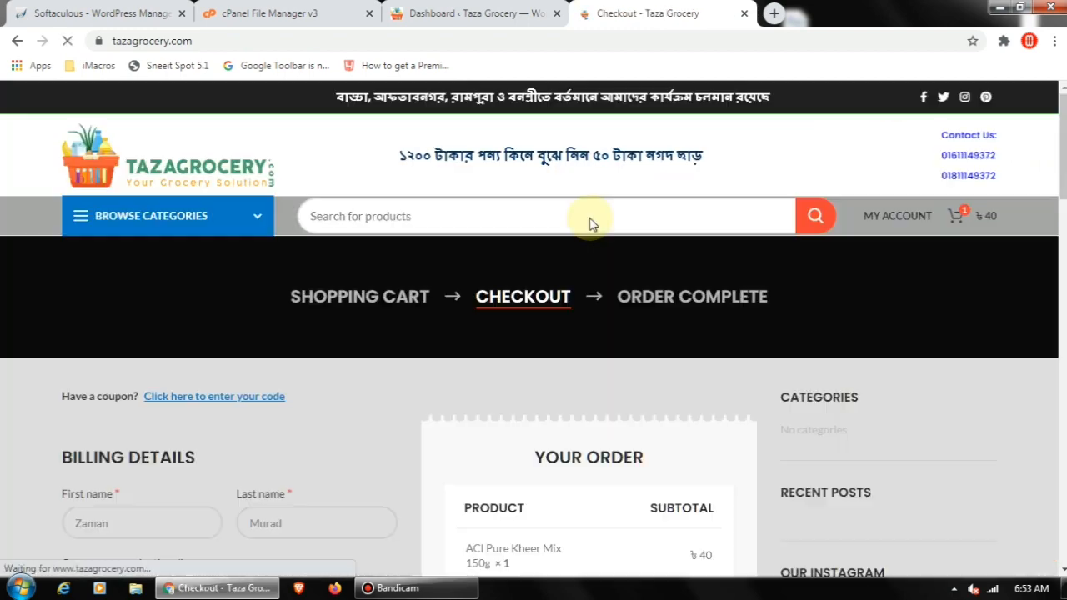
pyautogui.scroll(-3, 500, 283)
pyautogui.scroll(-3, 583, 313)
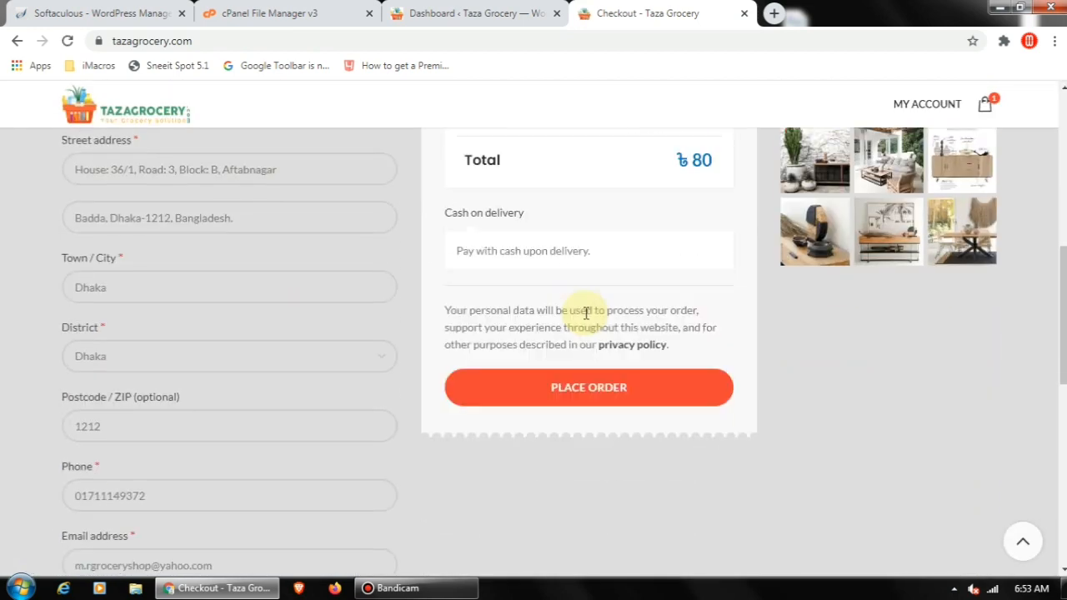
pyautogui.scroll(4, 586, 313)
pyautogui.scroll(-5, 586, 313)
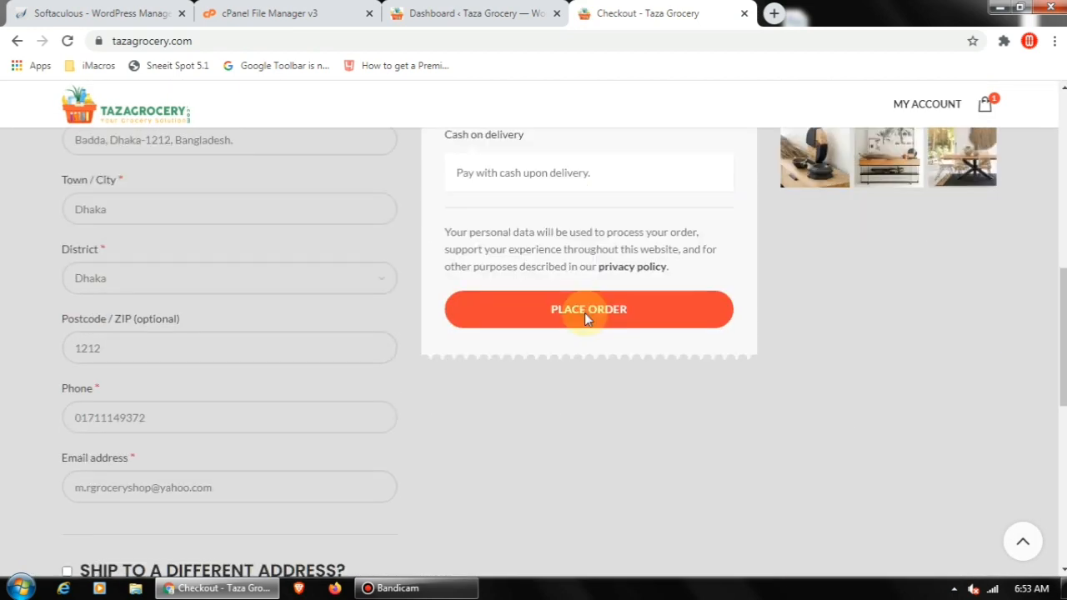
pyautogui.click(586, 319)
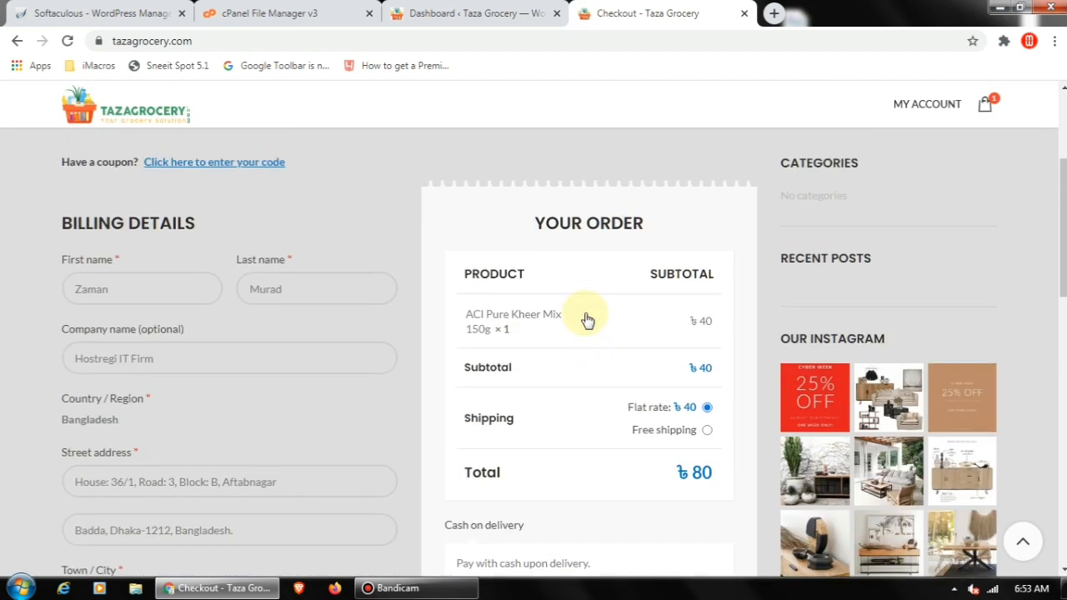
pyautogui.click(743, 14)
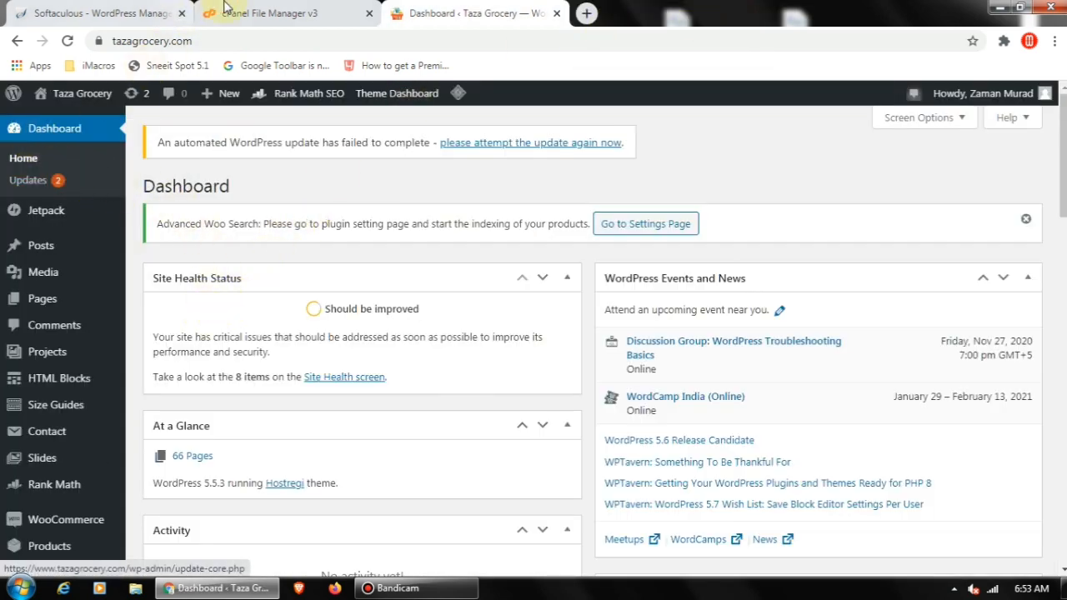
# Check the Softaculous WordPress installation list and view the contents of the public_html folder in cPanel File Manager
pyautogui.click(126, 10)
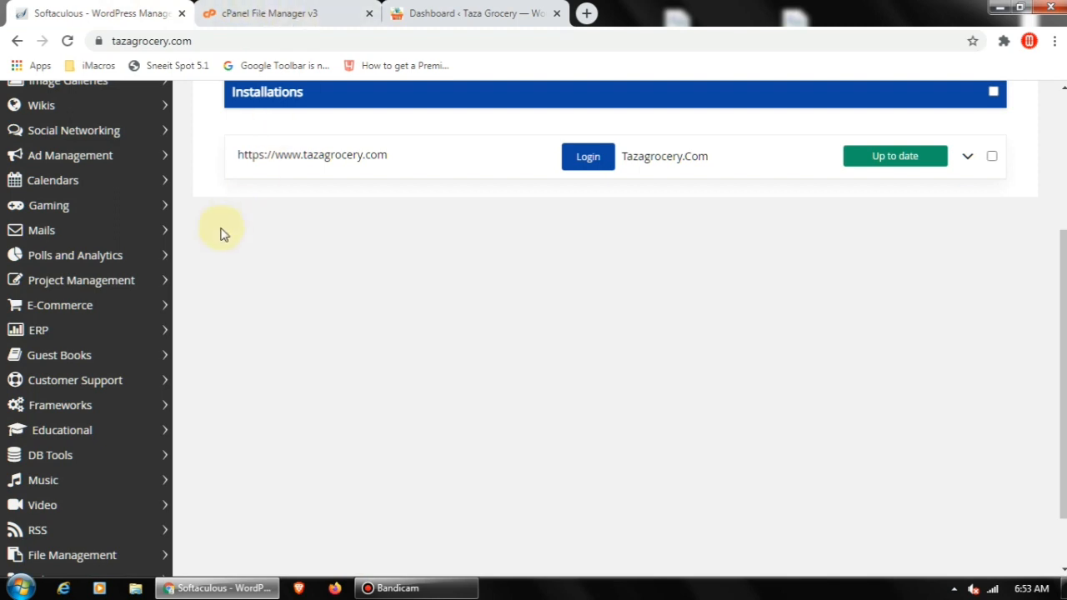
pyautogui.click(291, 13)
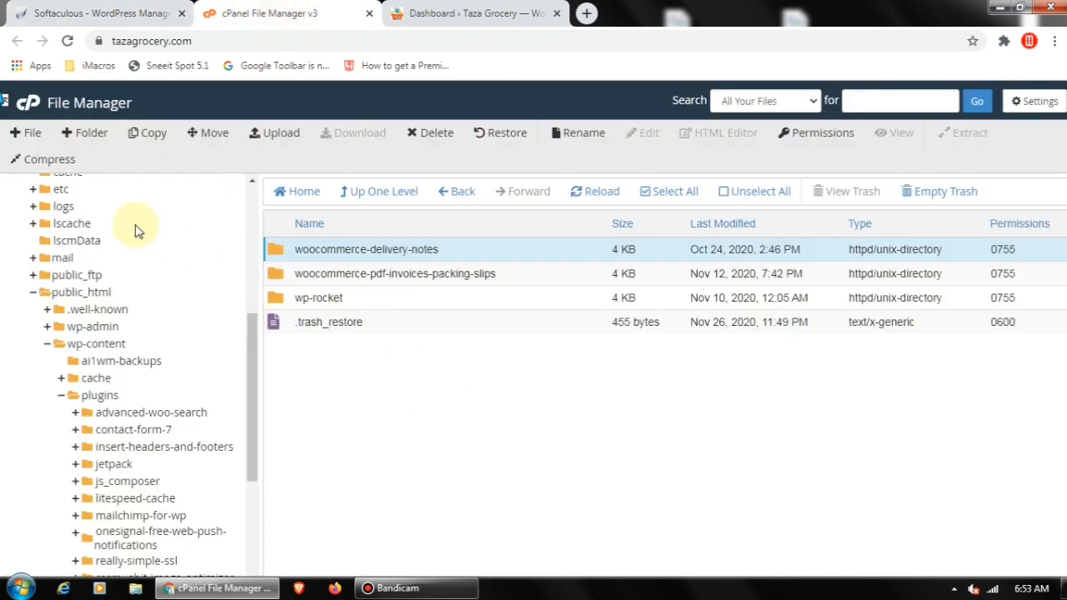
pyautogui.scroll(4, 152, 362)
pyautogui.scroll(-8, 136, 374)
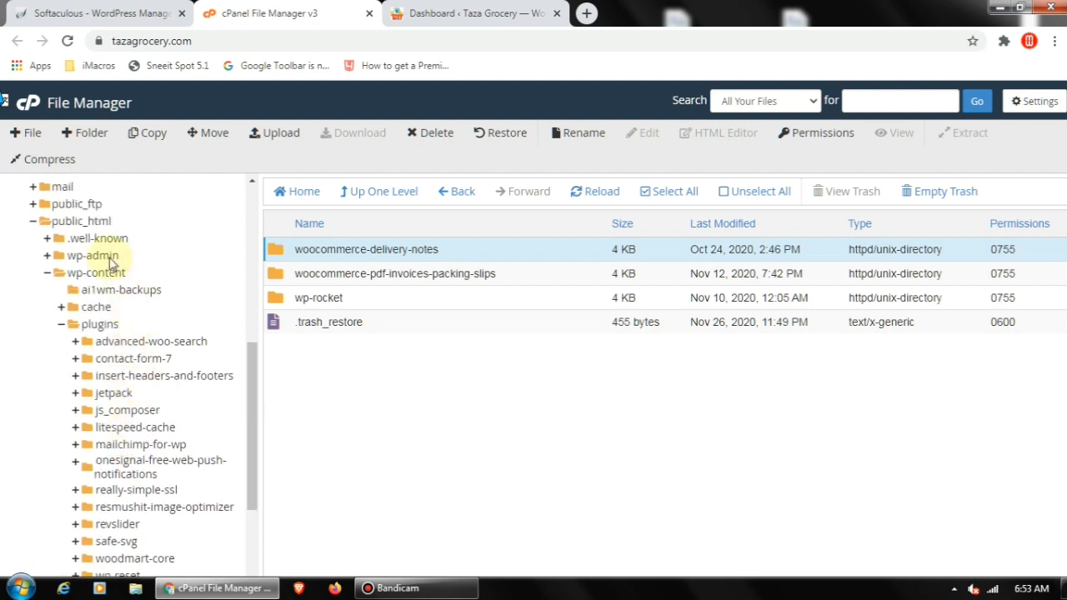
pyautogui.click(86, 224)
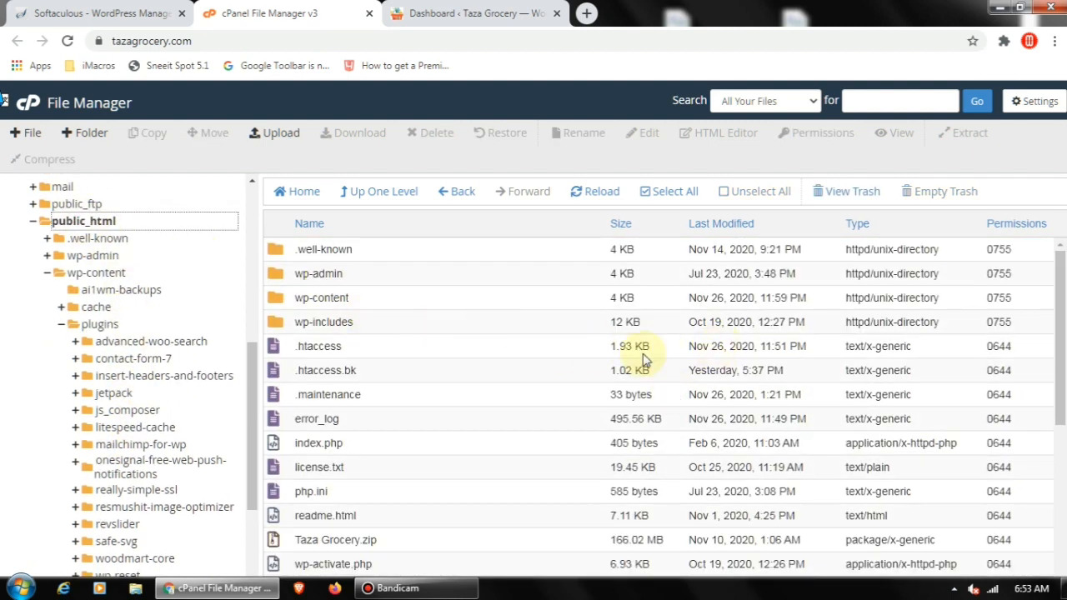
# Return to the WordPress dashboard and dismiss the Advanced Woo Search indexing notice
pyautogui.click(480, 13)
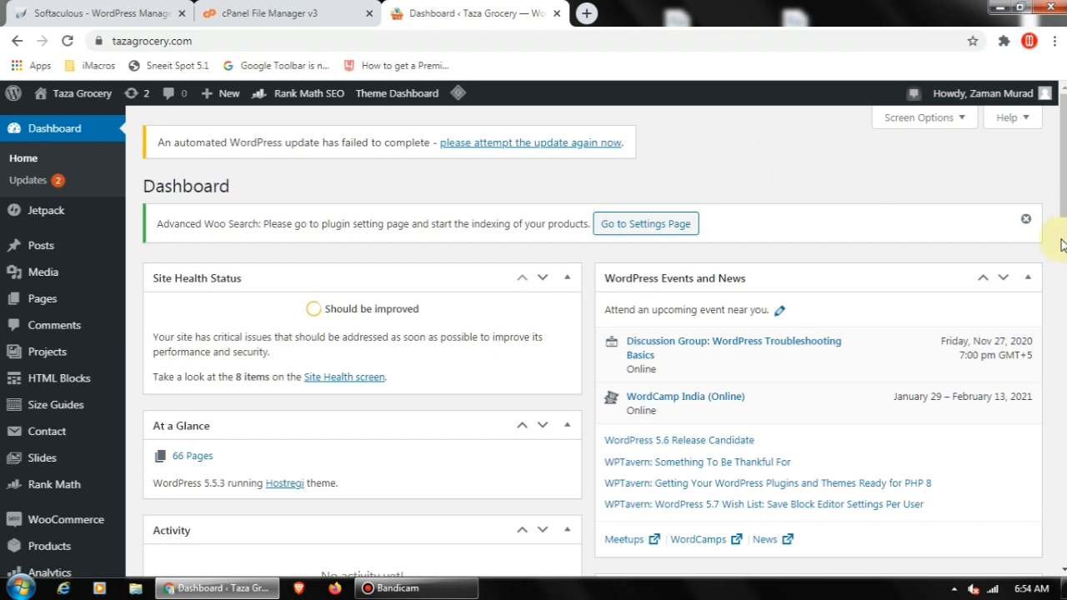
pyautogui.click(1026, 219)
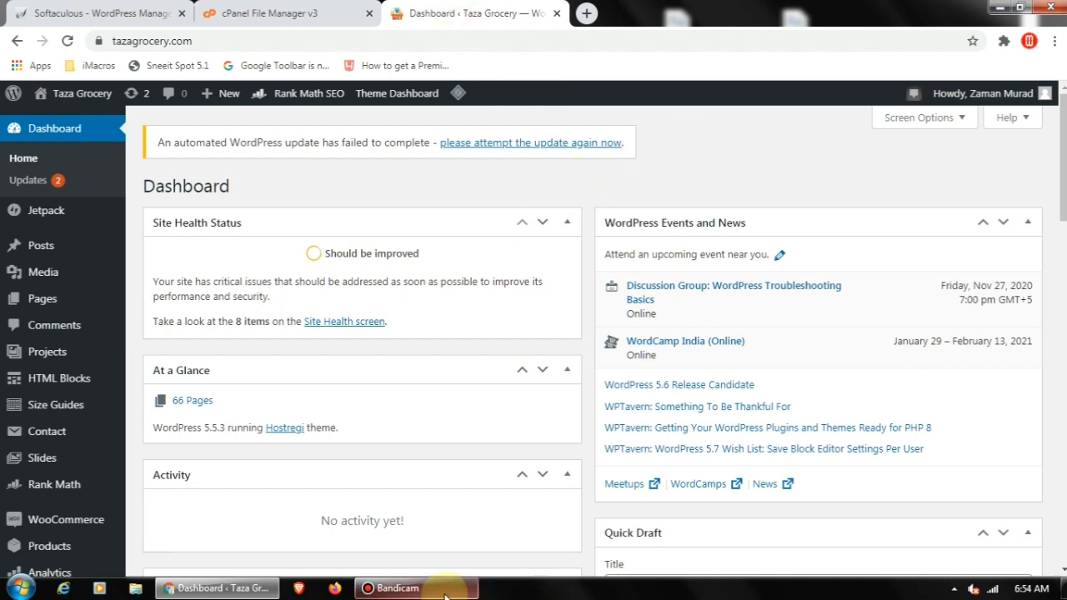
pyautogui.click(397, 588)
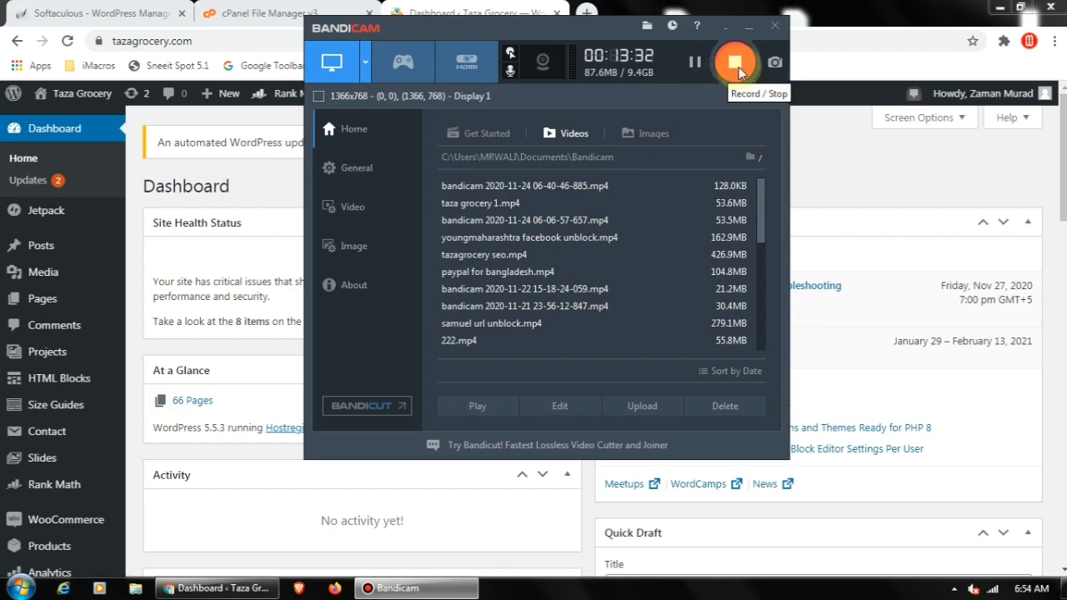
pyautogui.click(738, 68)
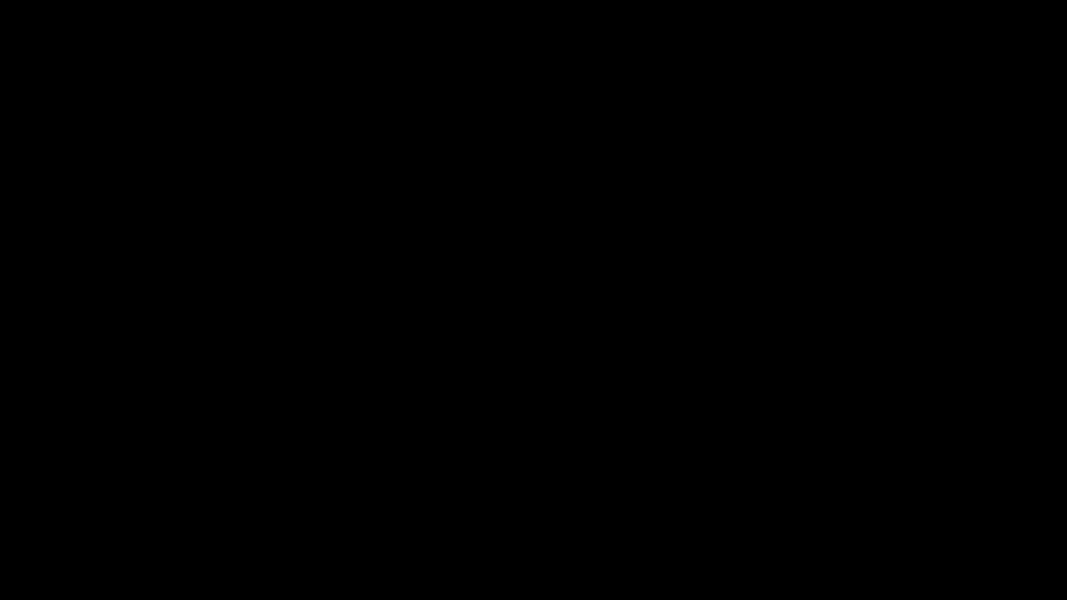